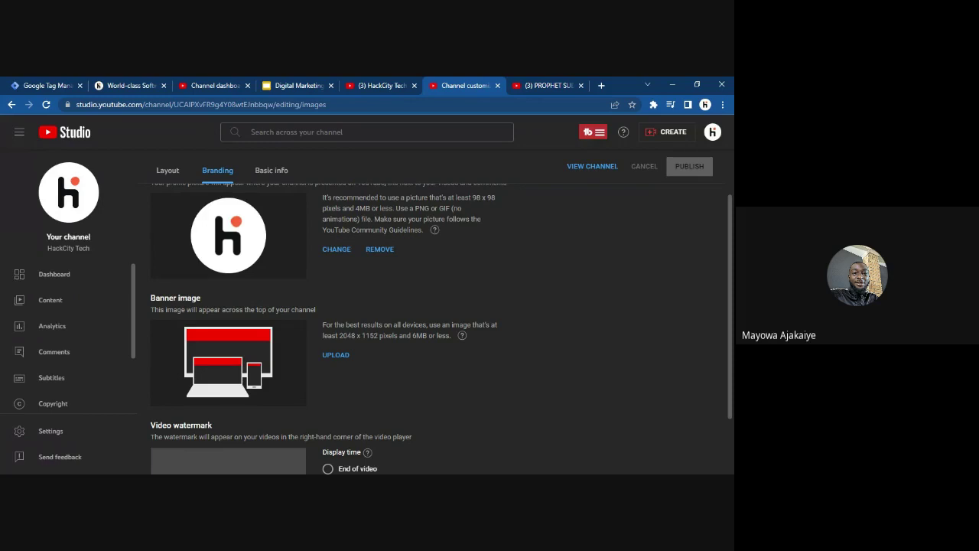
# Review the channel's Branding settings, covering the profile picture, banner image and video watermark with its display time
pyautogui.scroll(2, 722, 253)
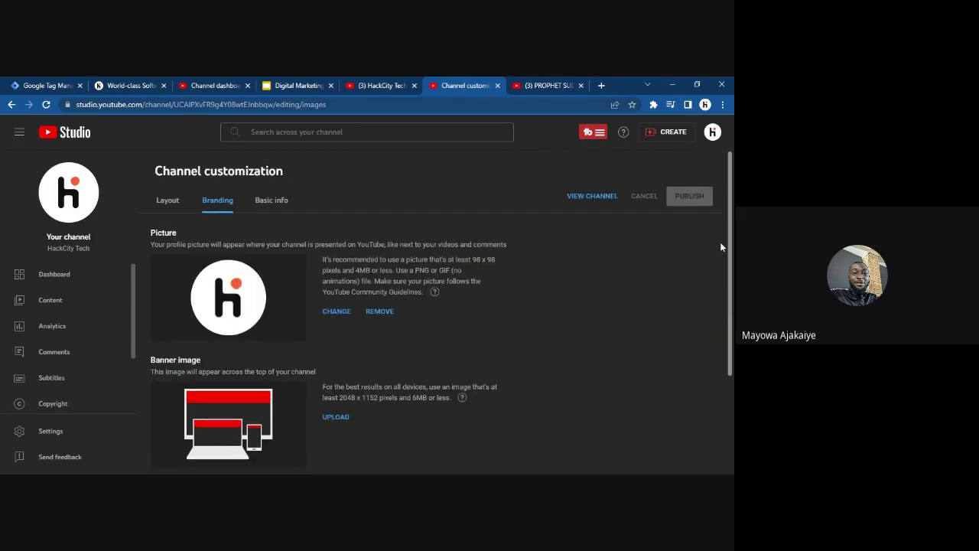
pyautogui.scroll(-1, 721, 266)
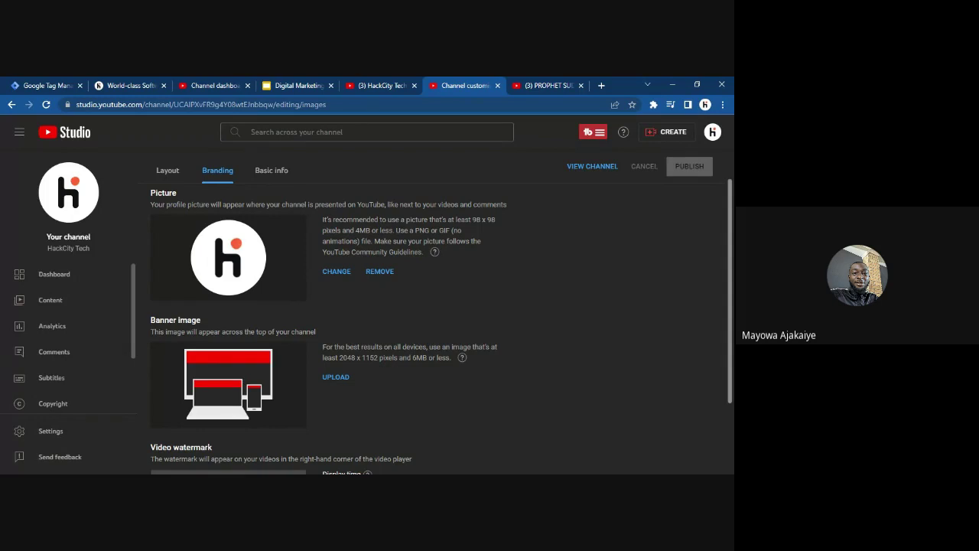
pyautogui.scroll(-1, 441, 326)
pyautogui.scroll(2, 442, 326)
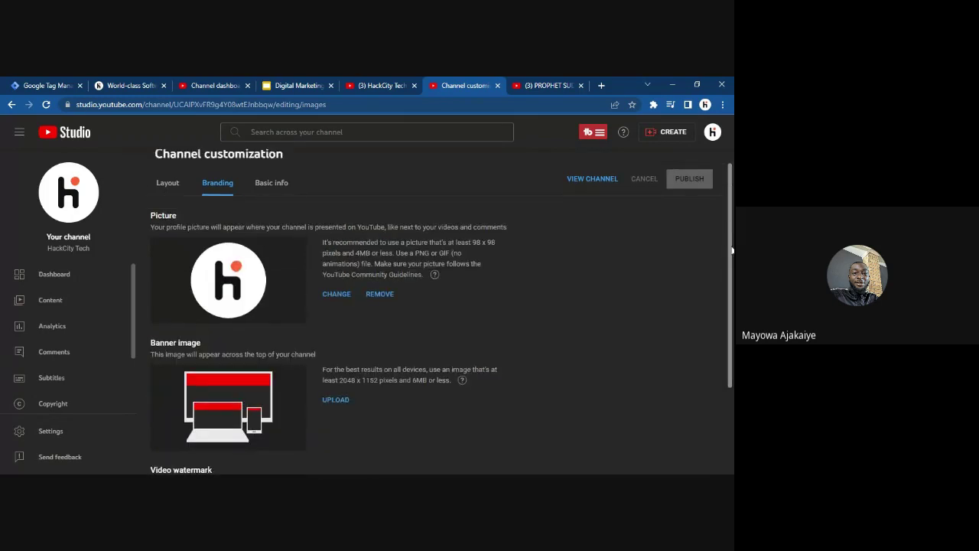
pyautogui.scroll(-1, 441, 327)
pyautogui.scroll(-1, 442, 326)
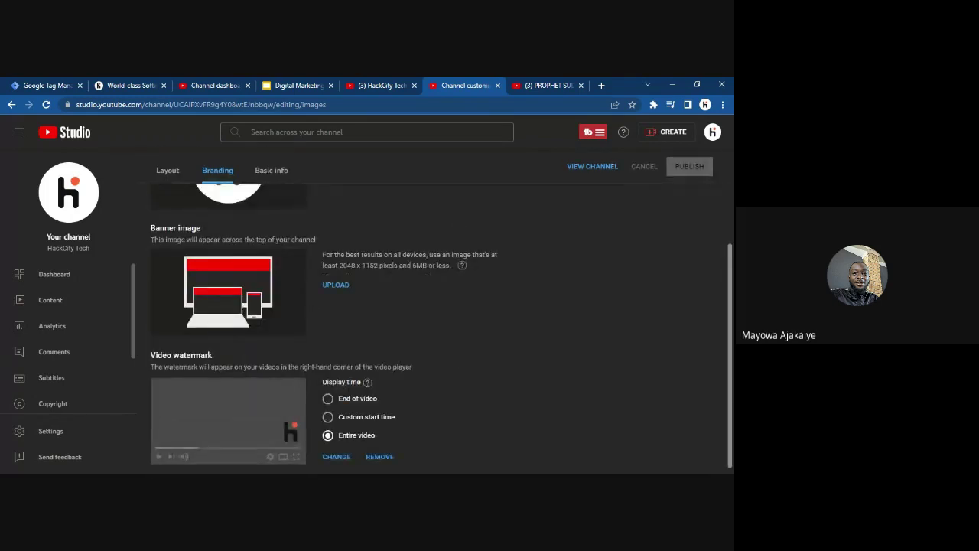
pyautogui.scroll(1, 715, 275)
pyautogui.scroll(-1, 716, 275)
pyautogui.scroll(2, 715, 275)
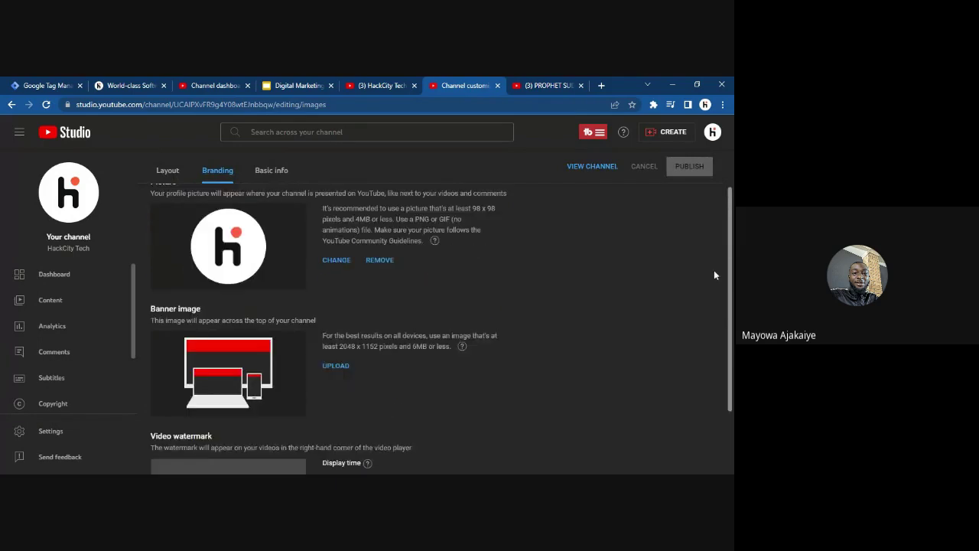
pyautogui.scroll(1, 714, 271)
pyautogui.scroll(-2, 713, 214)
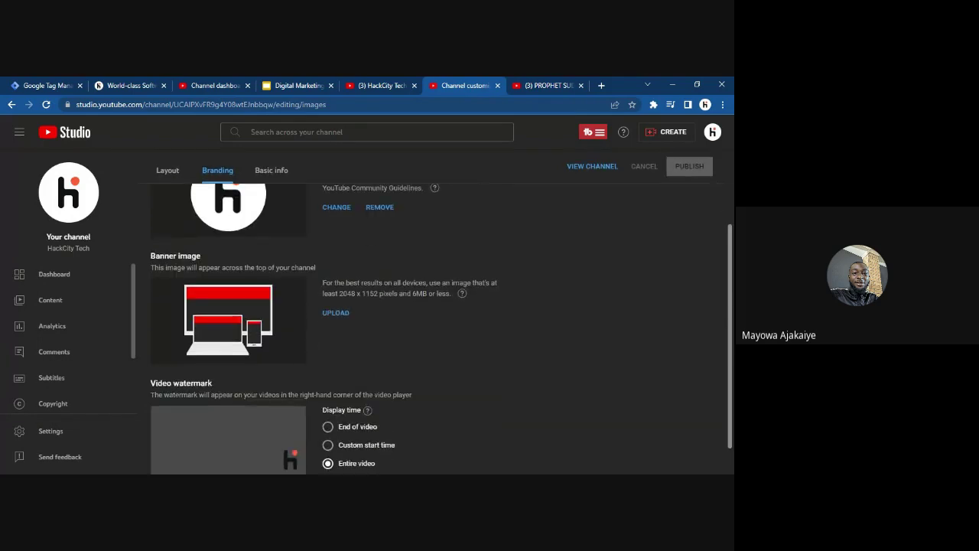
pyautogui.scroll(2, 730, 242)
pyautogui.scroll(-2, 730, 241)
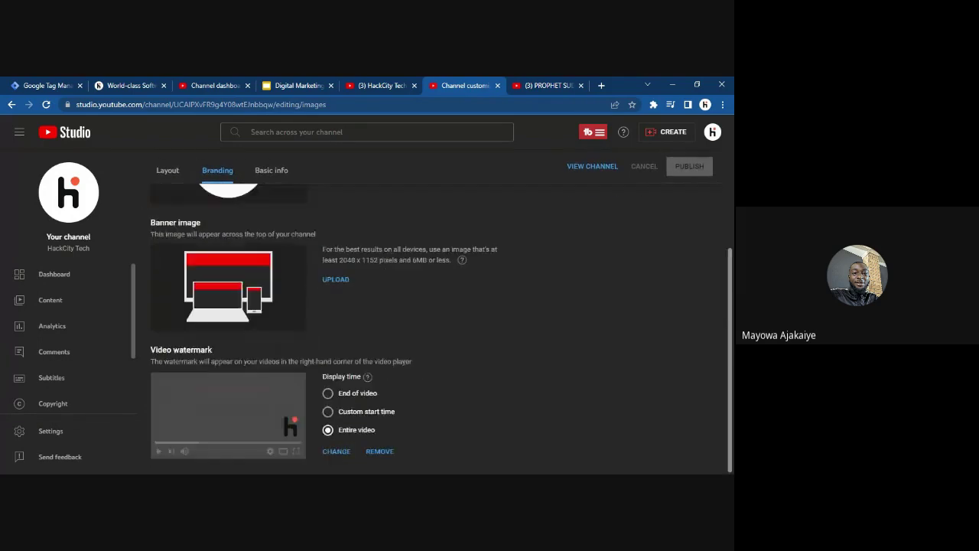
pyautogui.scroll(3, 730, 360)
pyautogui.scroll(-3, 729, 359)
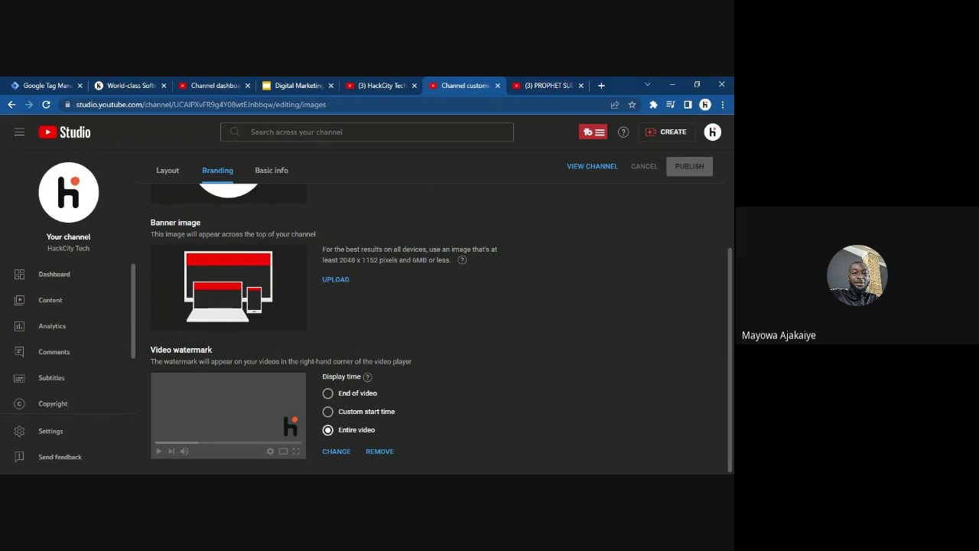
# Check the header of the HackCity Tech public channel page and compare it with the picture and banner image settings in Branding
pyautogui.click(378, 84)
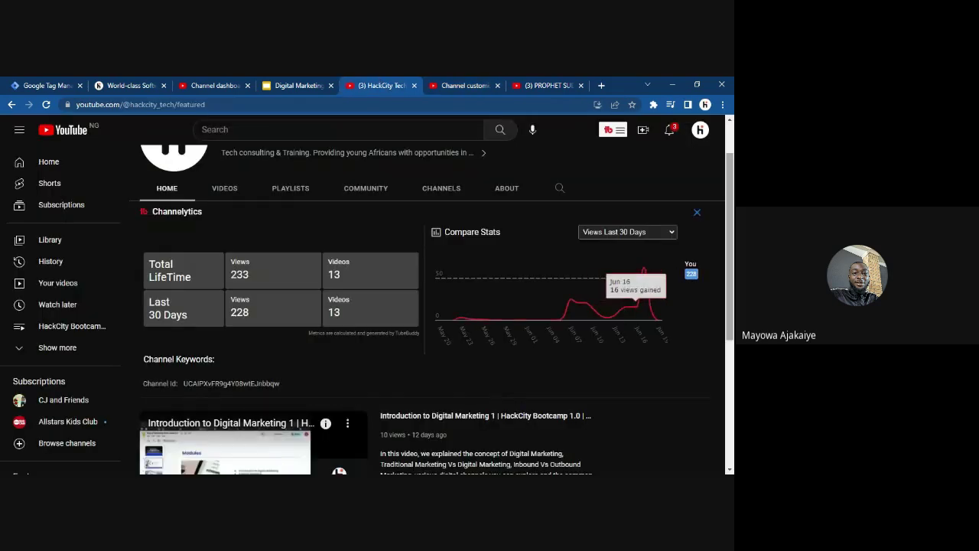
pyautogui.scroll(2, 731, 199)
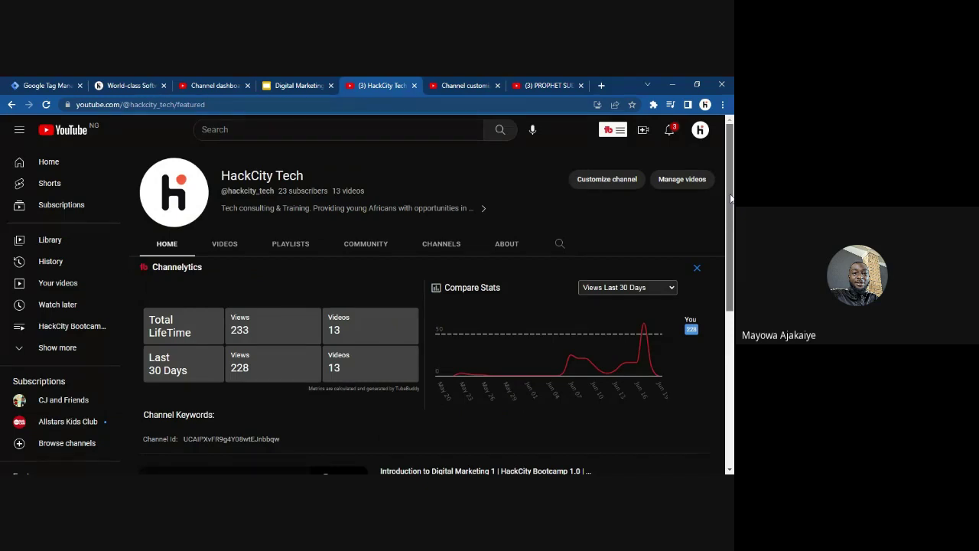
pyautogui.click(463, 84)
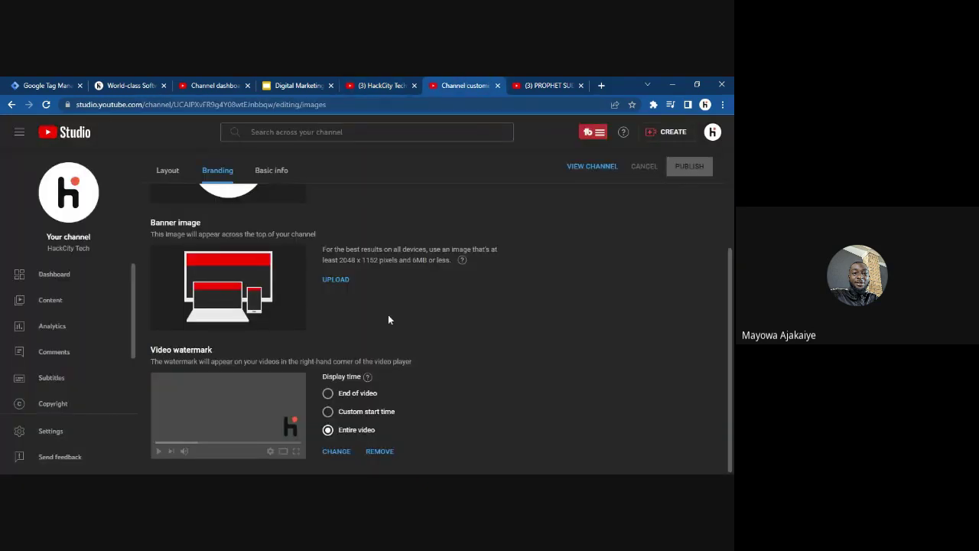
pyautogui.scroll(2, 730, 335)
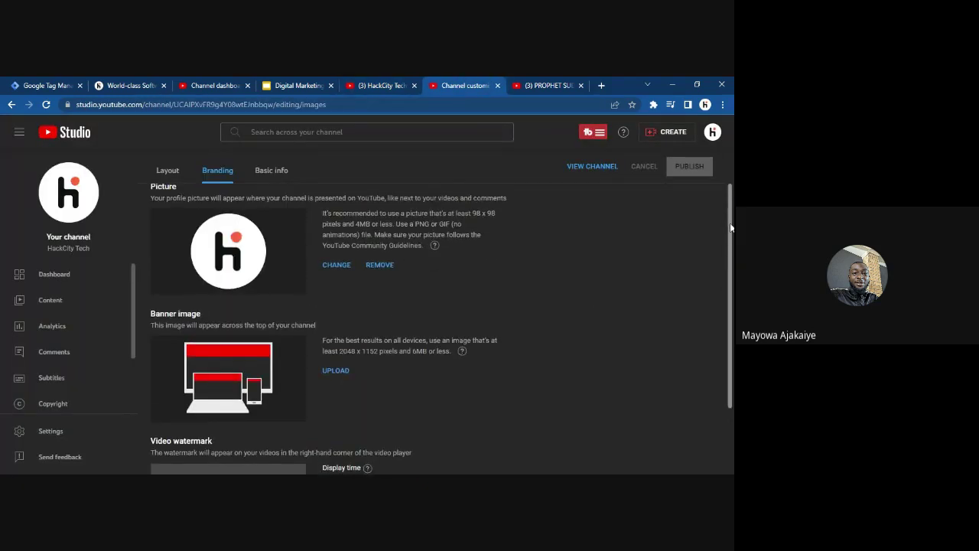
pyautogui.scroll(-2, 731, 335)
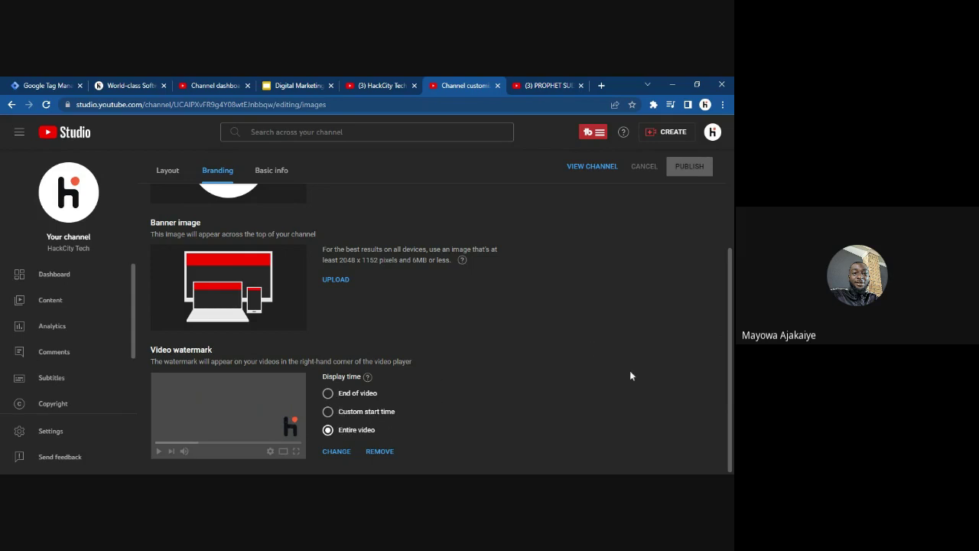
# Open the channel's Basic info and review the name, handle, description, channel URL, links and contact info
pyautogui.click(278, 176)
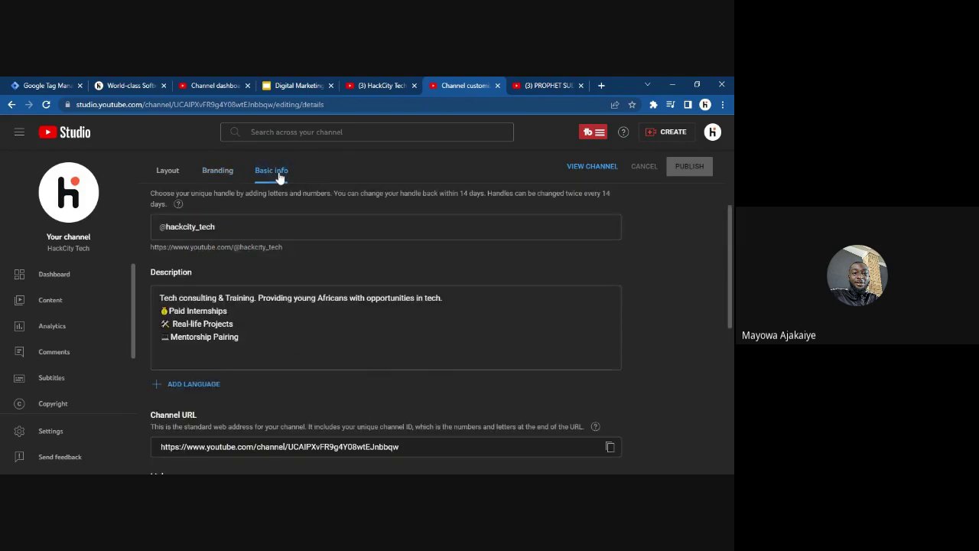
pyautogui.scroll(3, 303, 306)
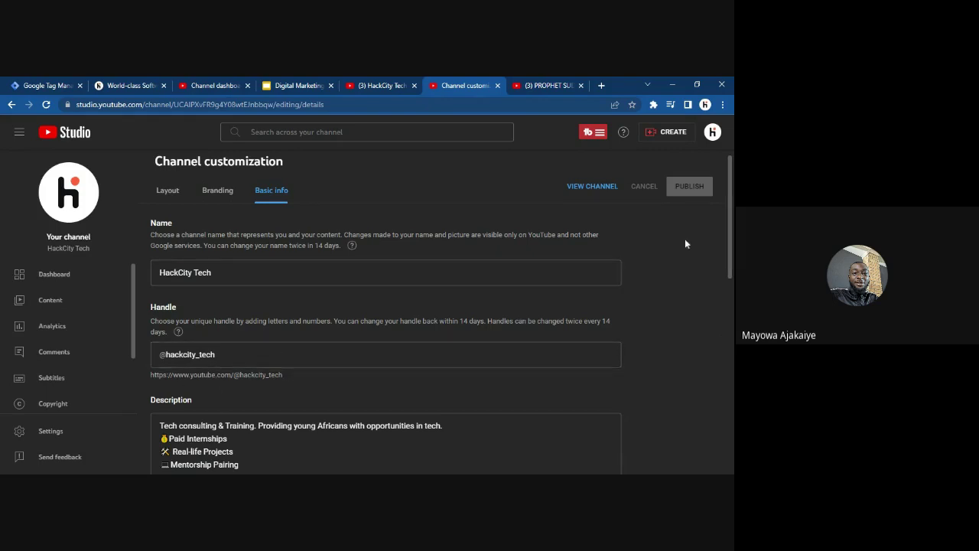
pyautogui.scroll(-2, 274, 302)
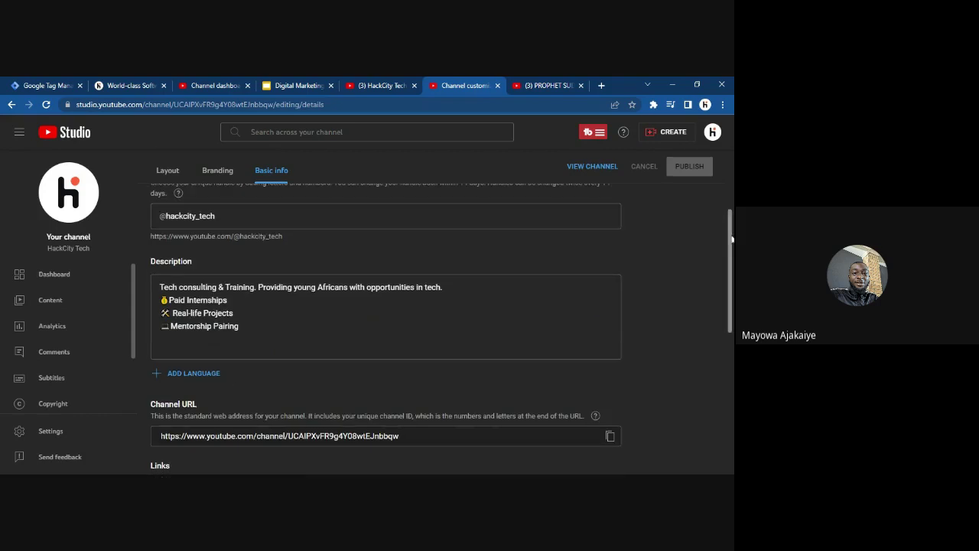
pyautogui.moveTo(731, 238); pyautogui.dragTo(731, 245)
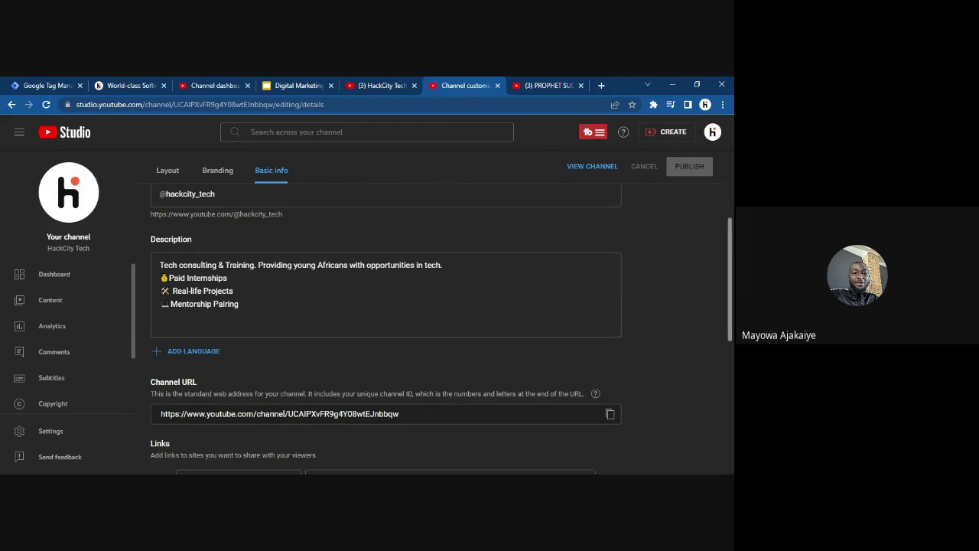
pyautogui.scroll(-2, 730, 252)
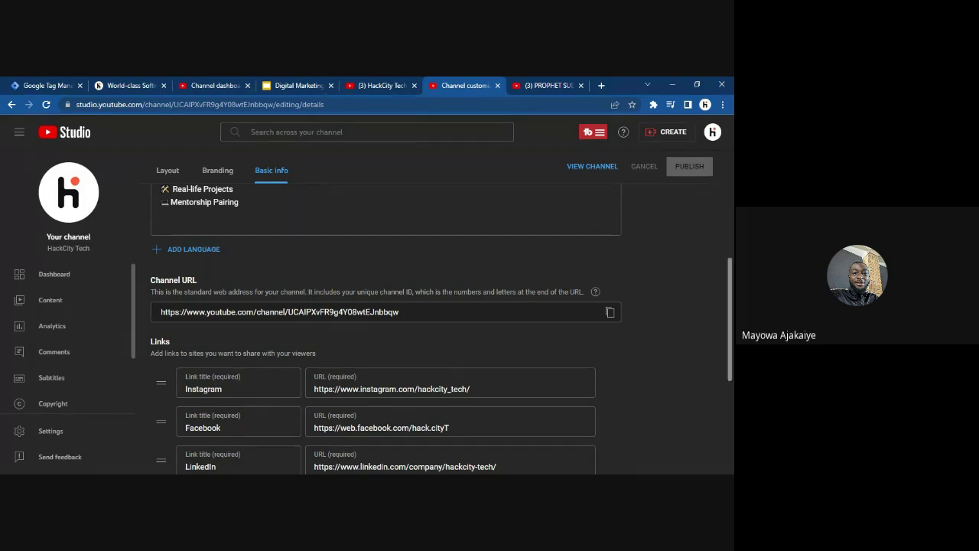
pyautogui.scroll(-2, 731, 274)
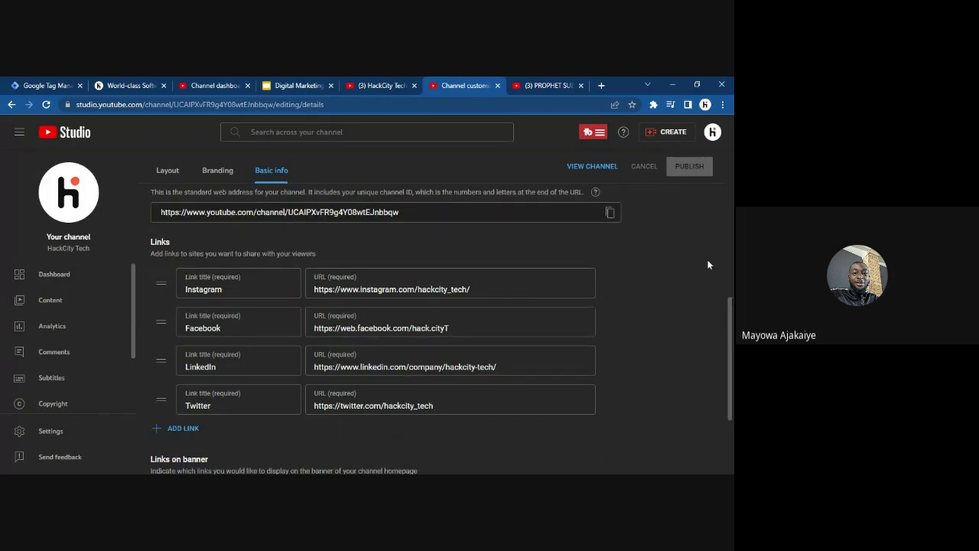
pyautogui.moveTo(731, 323); pyautogui.dragTo(730, 380)
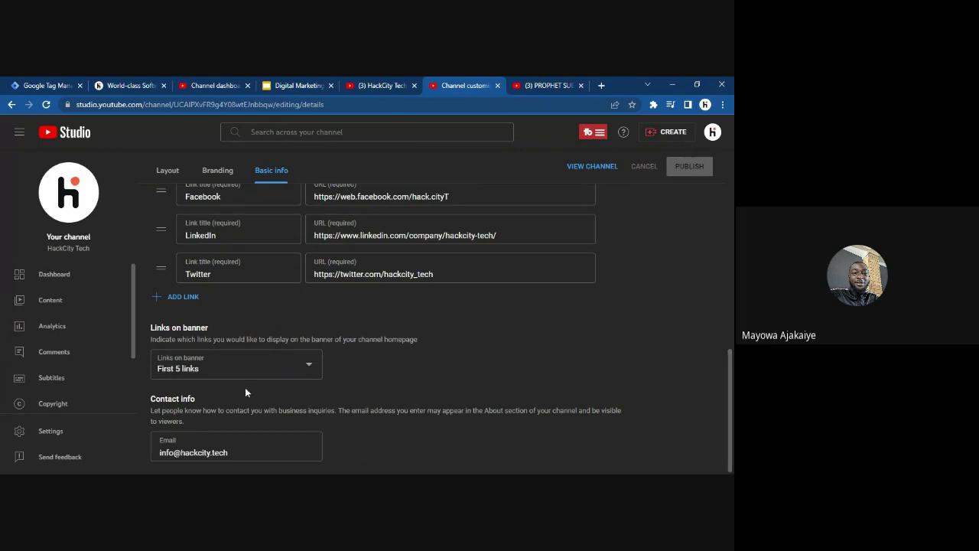
# Look through the choices for how many links appear on the banner and review the existing social media links
pyautogui.click(288, 369)
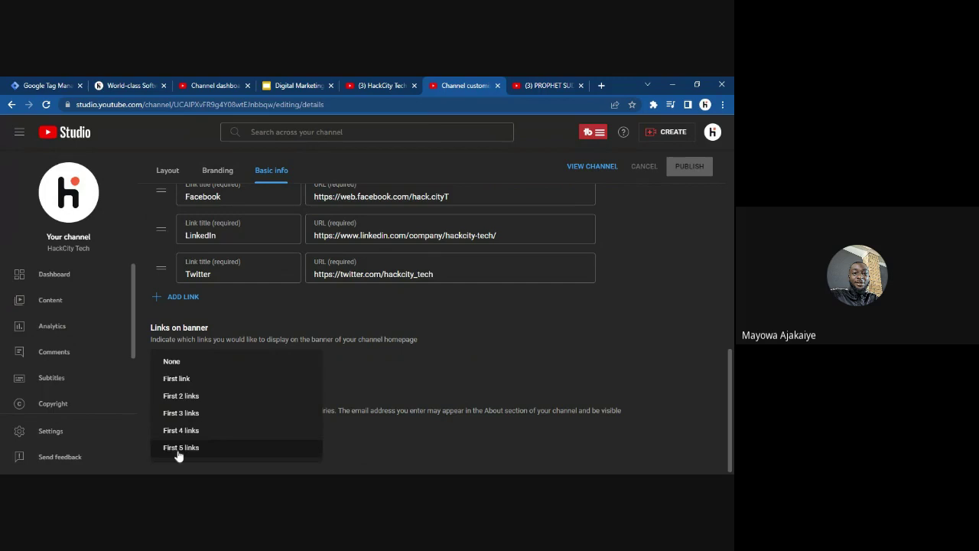
pyautogui.click(507, 355)
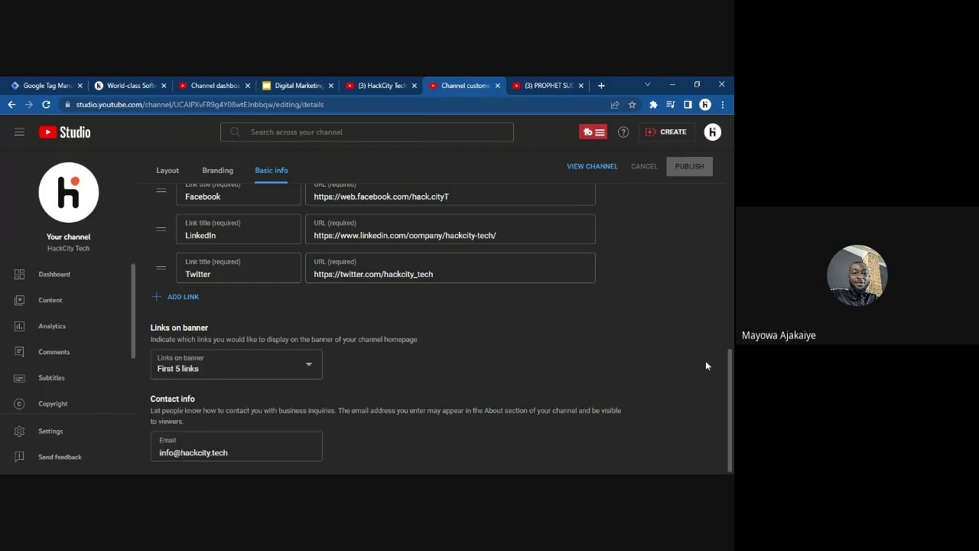
pyautogui.scroll(3, 705, 365)
pyautogui.scroll(-3, 705, 365)
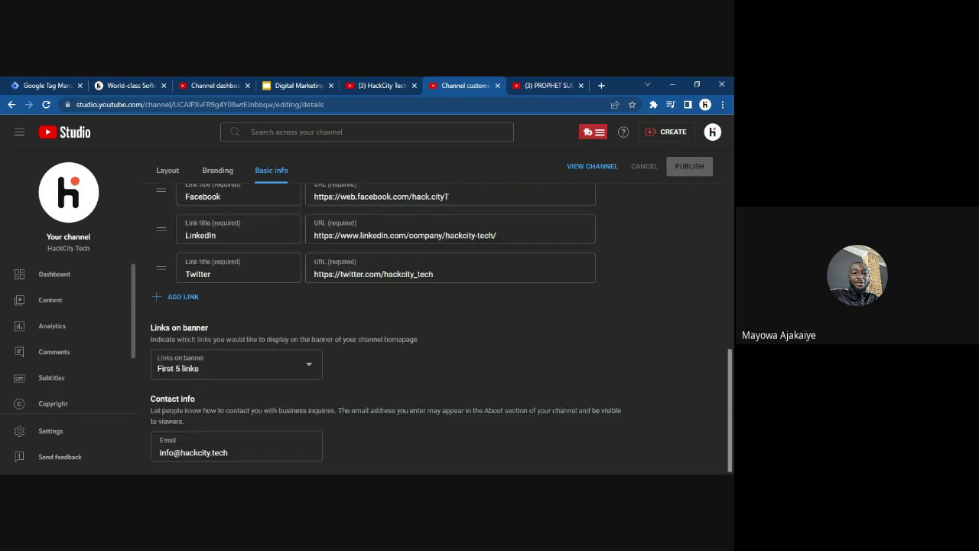
pyautogui.scroll(2, 331, 376)
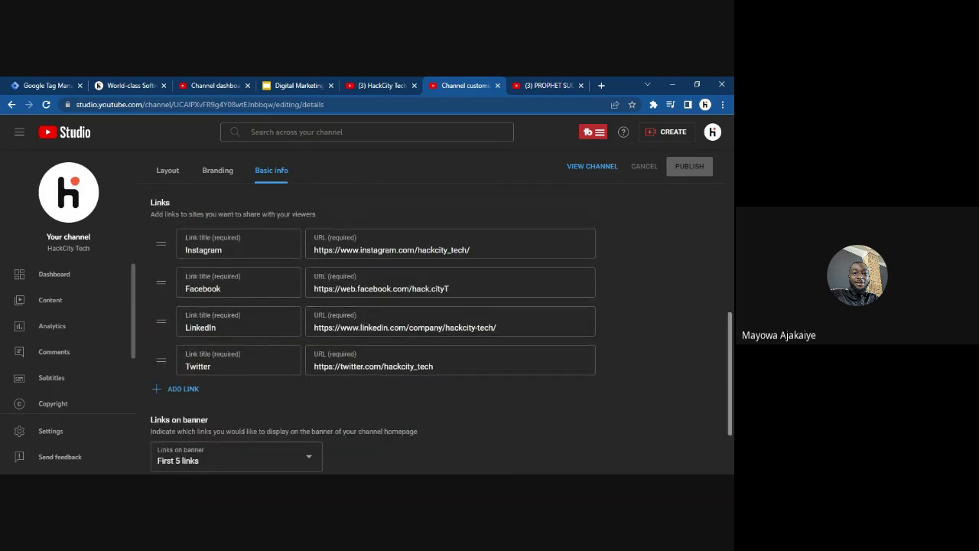
pyautogui.scroll(1, 343, 375)
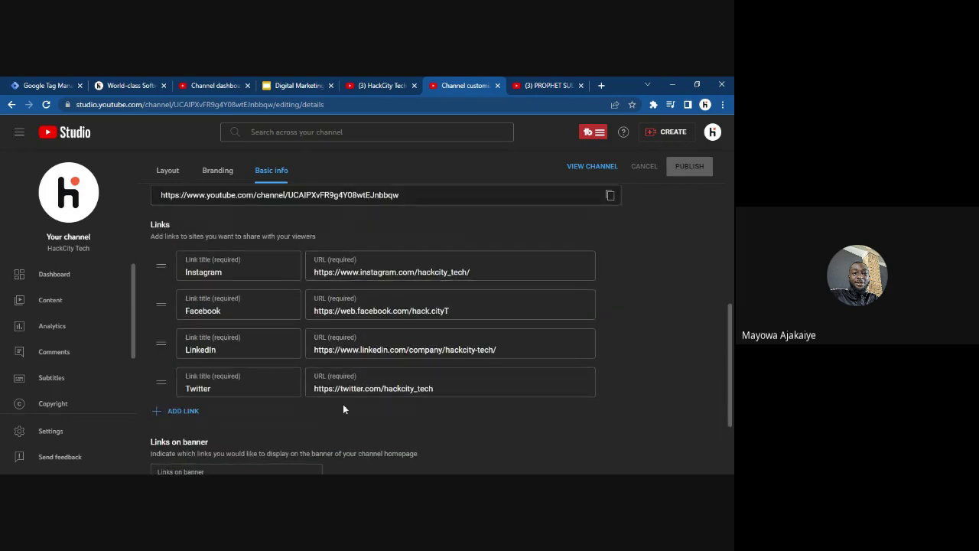
pyautogui.scroll(-2, 731, 332)
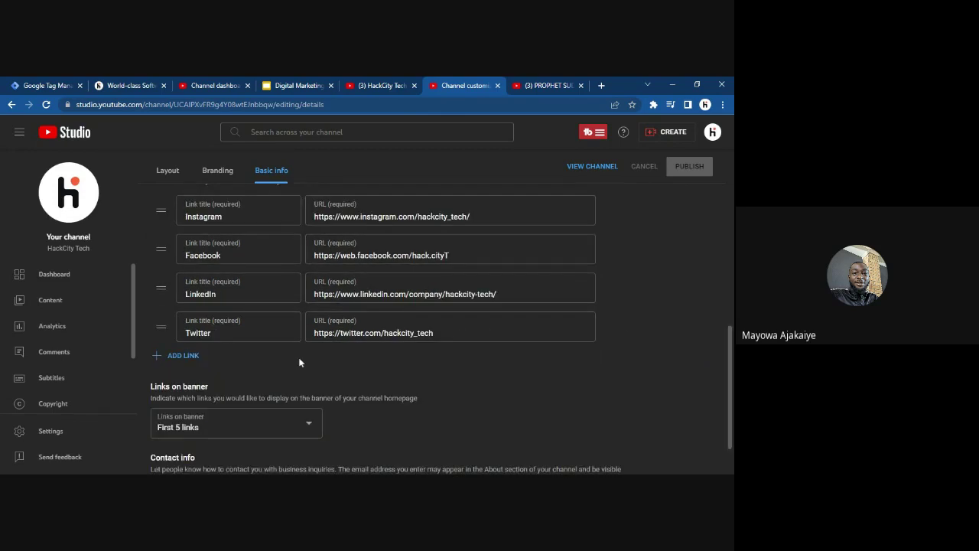
pyautogui.click(183, 356)
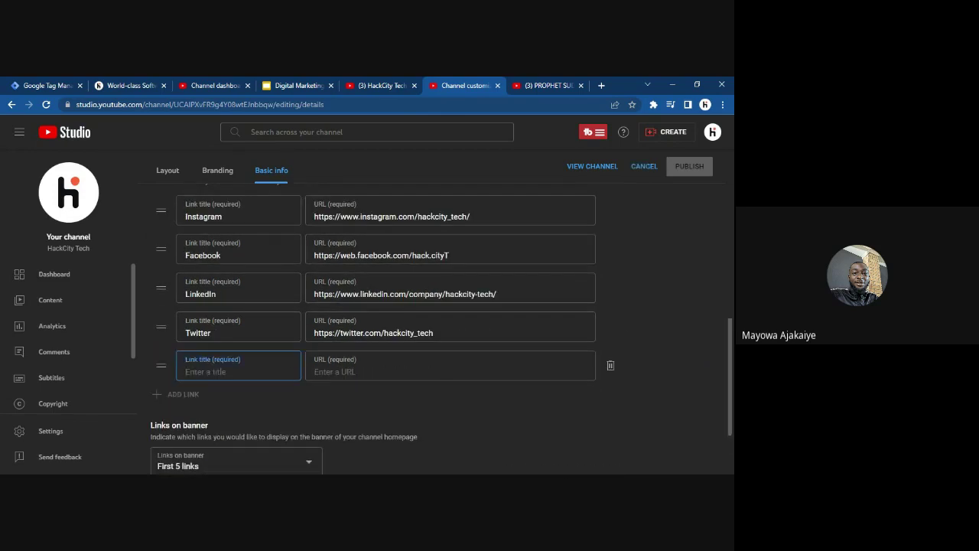
pyautogui.write('Website')
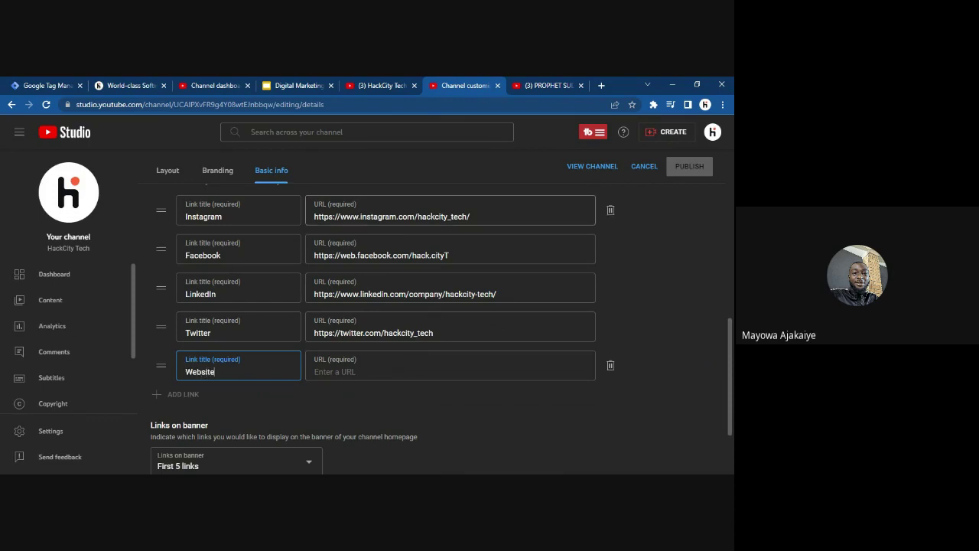
pyautogui.click(152, 86)
pyautogui.click(97, 104)
pyautogui.hotkey('ctrl', 'c')
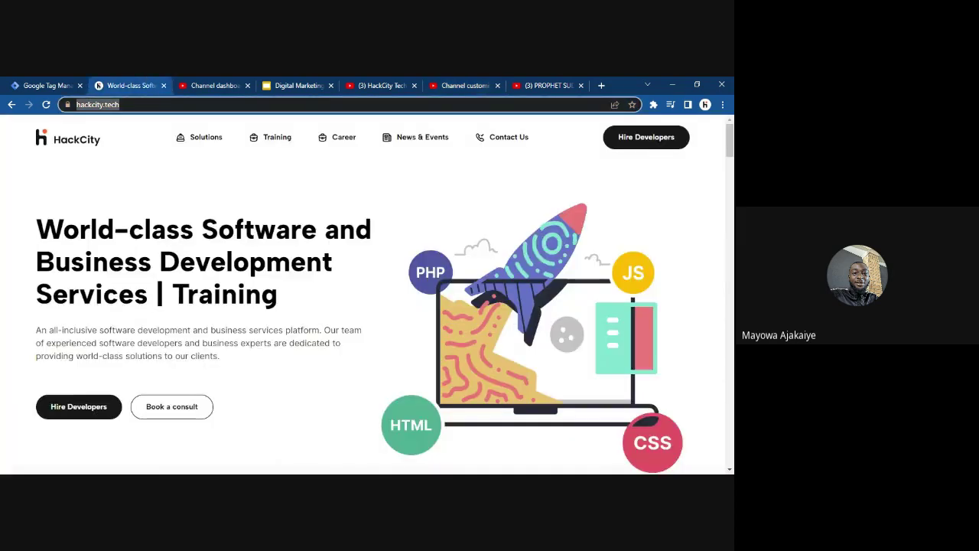
pyautogui.click(463, 85)
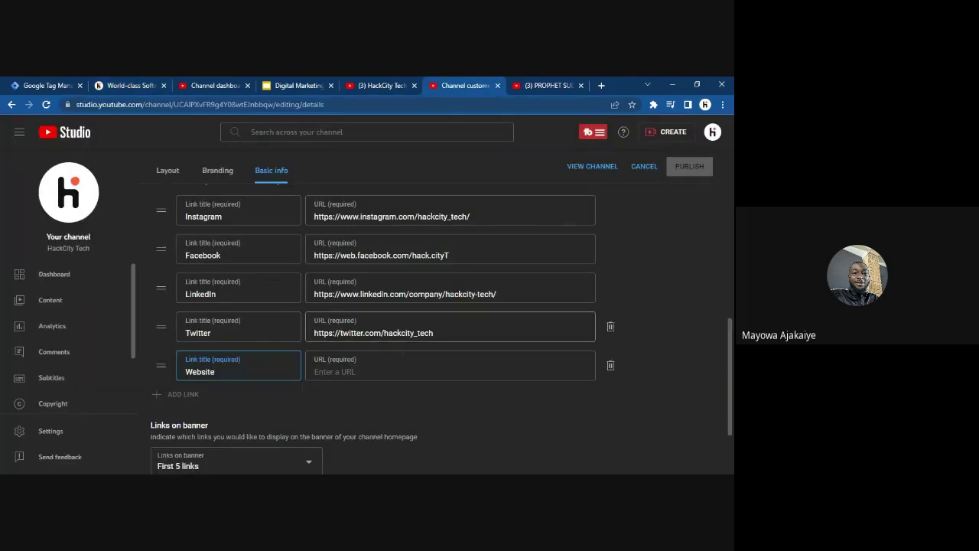
pyautogui.click(450, 372)
pyautogui.hotkey('ctrl', 'v')
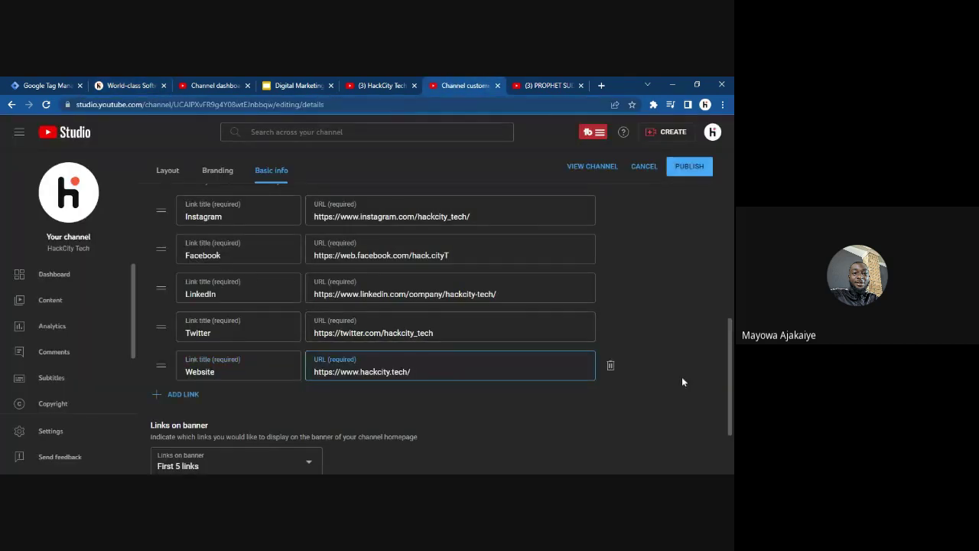
pyautogui.click(645, 353)
# Review the remaining Basic info fields and publish the channel customization changes
pyautogui.moveTo(732, 354); pyautogui.dragTo(730, 396)
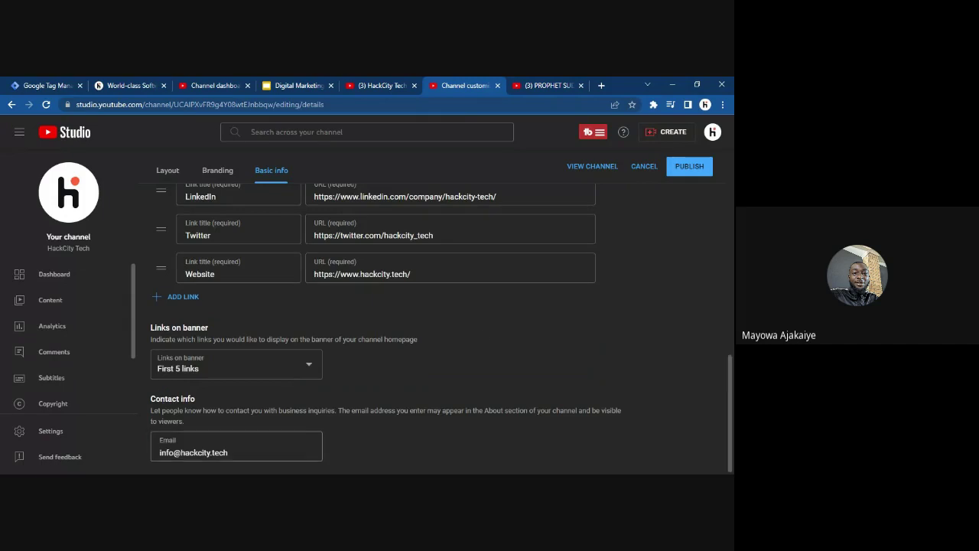
pyautogui.scroll(10, 719, 272)
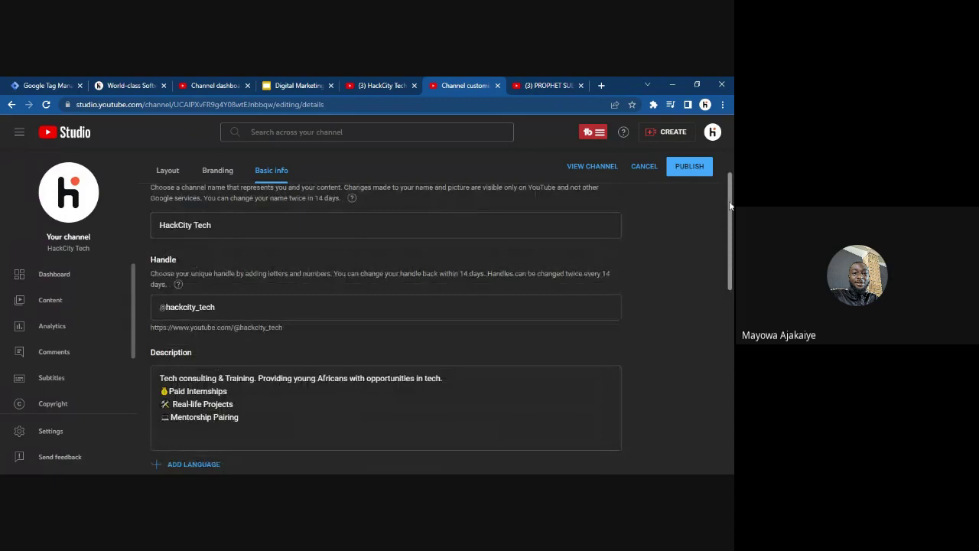
pyautogui.moveTo(730, 207); pyautogui.dragTo(729, 227)
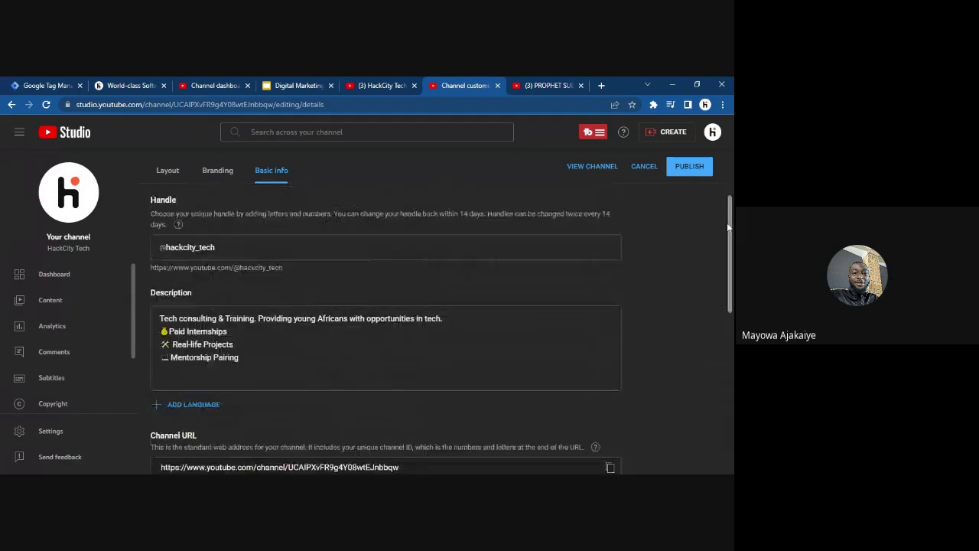
pyautogui.click(680, 170)
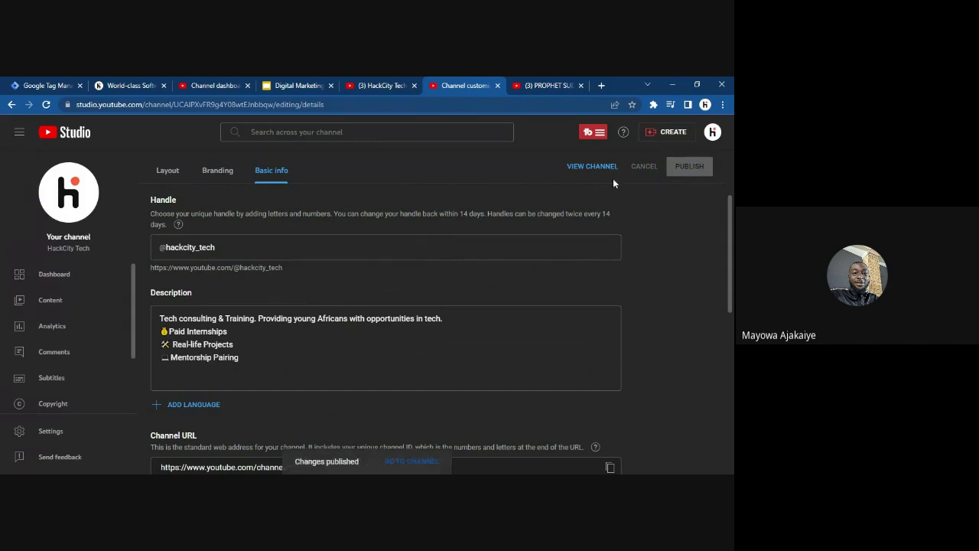
# Reload the public HackCity Tech channel page, pause its featured video, and close the separate video page
pyautogui.click(364, 81)
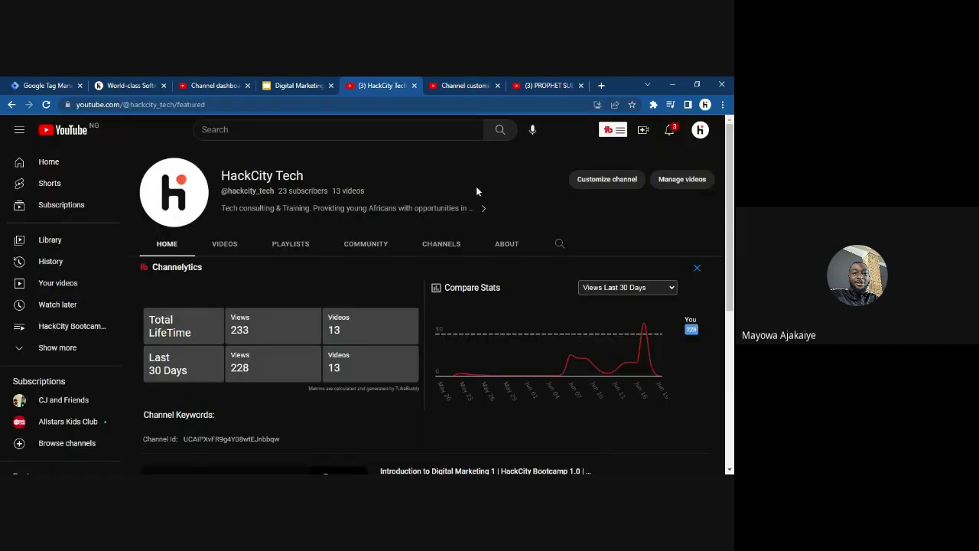
pyautogui.press('F5')
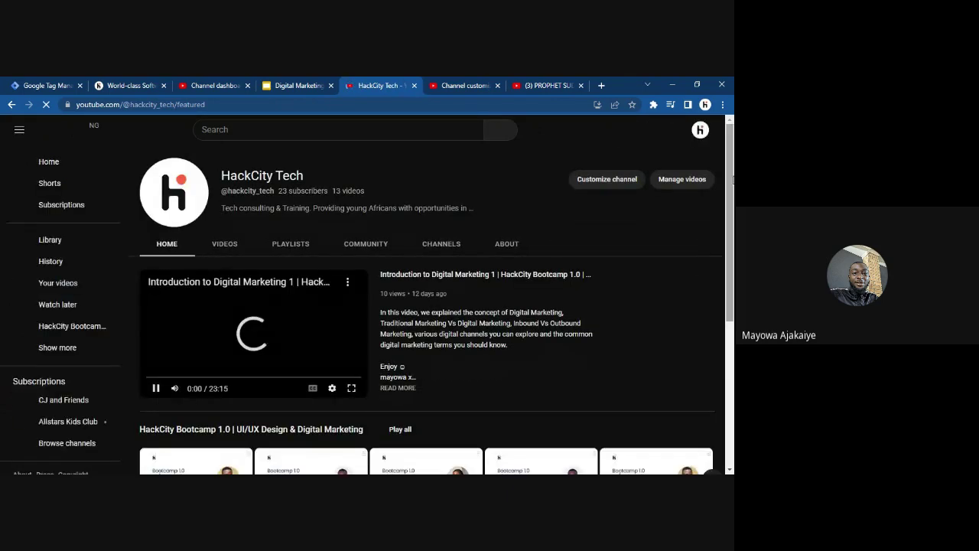
pyautogui.scroll(-1, 248, 392)
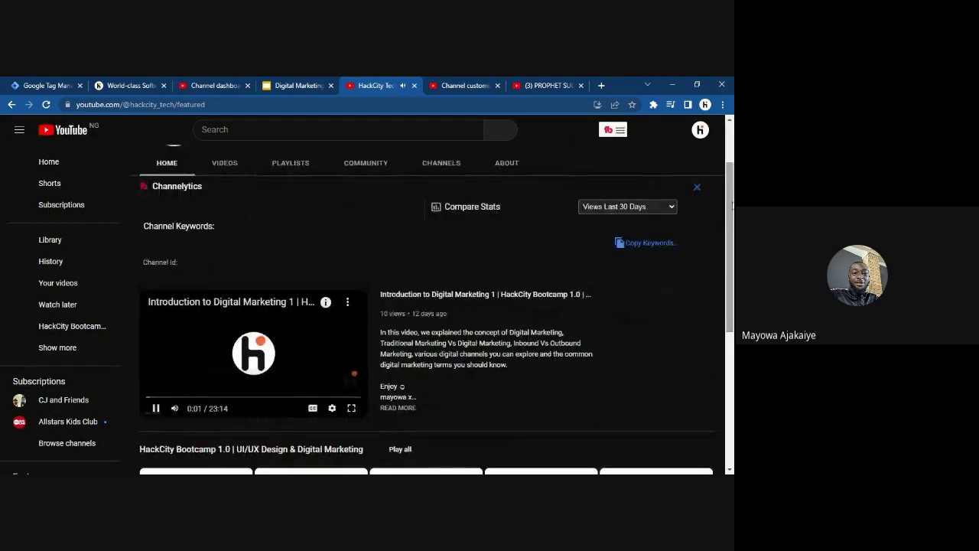
pyautogui.click(155, 398)
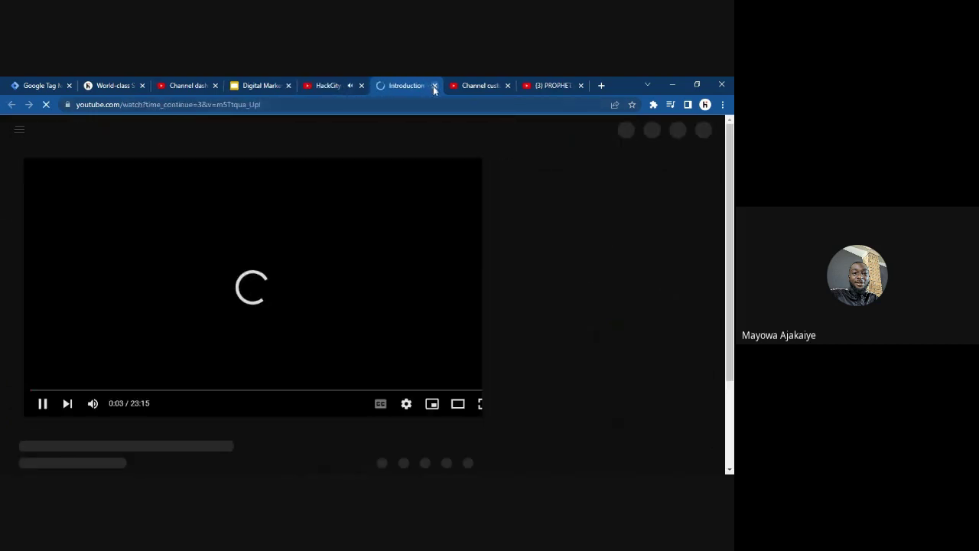
pyautogui.hotkey('ctrl', 'w')
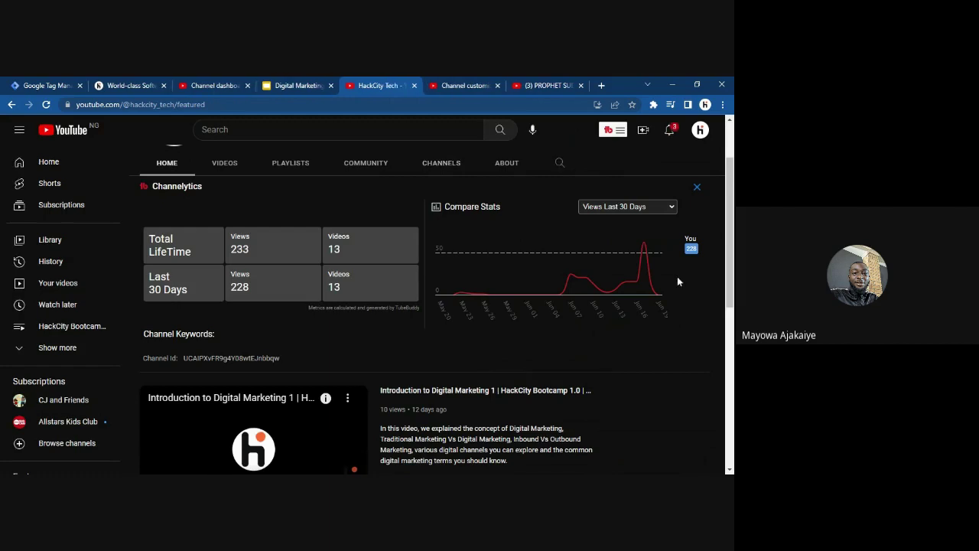
# Review the featured video, the HackCity Bootcamp 1.0 playlist and the Videos section on the channel's home page
pyautogui.scroll(-2, 678, 276)
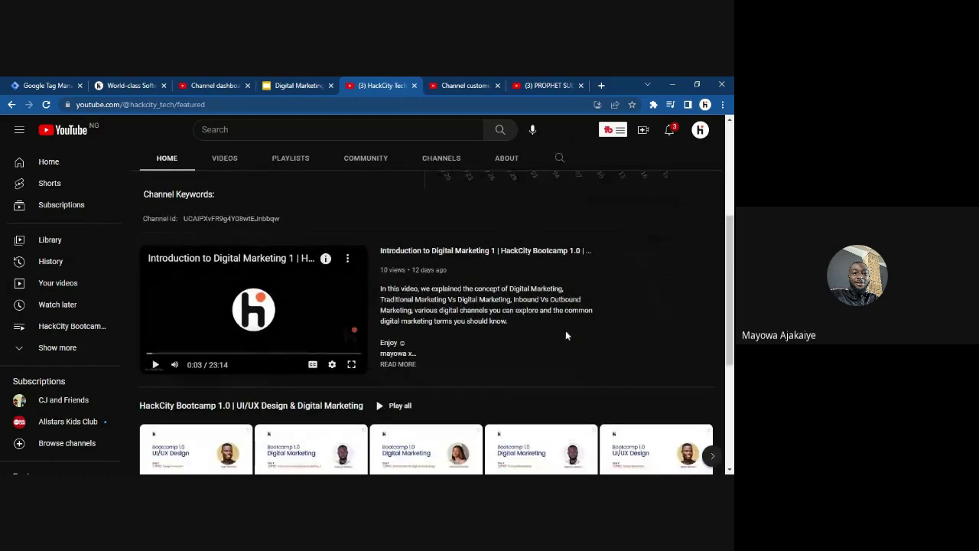
pyautogui.moveTo(732, 276); pyautogui.dragTo(731, 372)
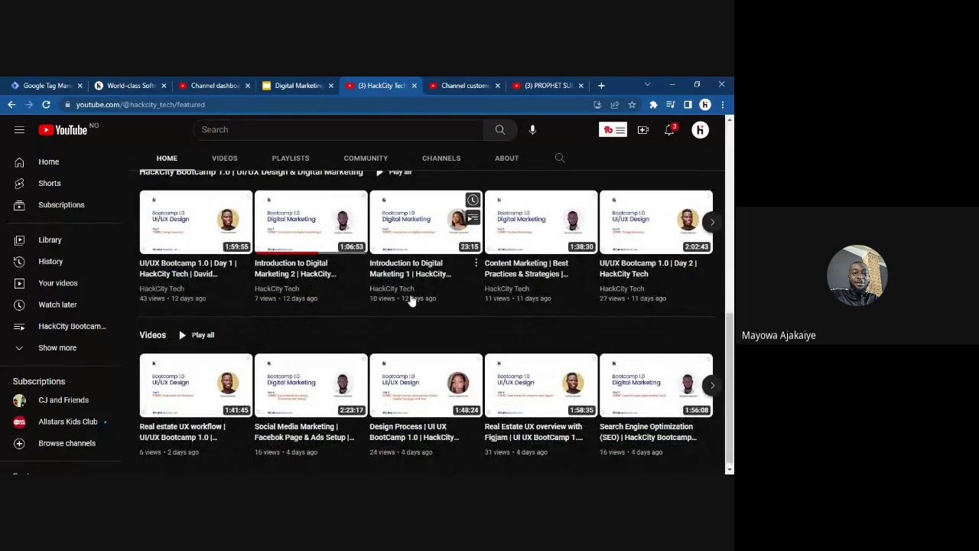
pyautogui.moveTo(730, 333)
pyautogui.mouseDown()
pyautogui.moveTo(727, 210)
pyautogui.moveTo(727, 323)
pyautogui.mouseUp()
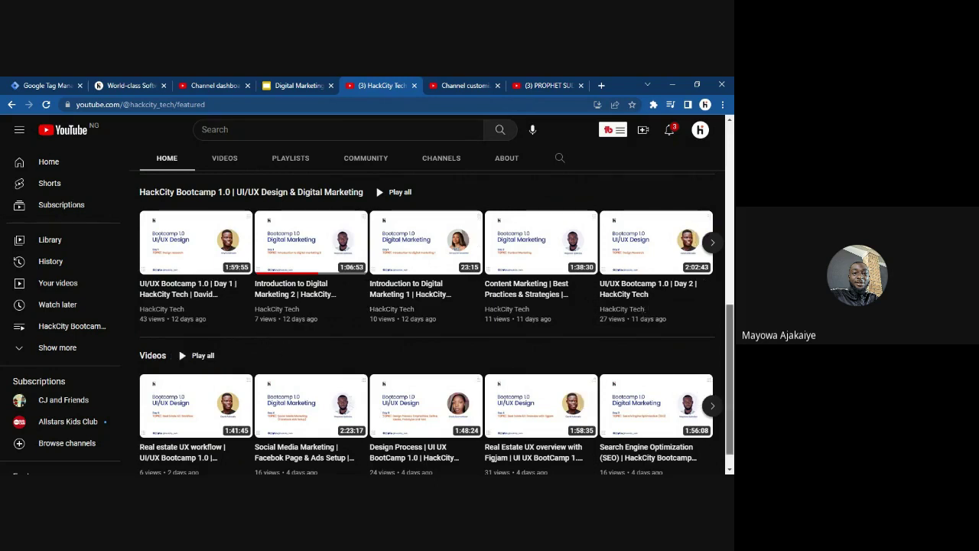
pyautogui.moveTo(730, 367); pyautogui.dragTo(722, 180)
# Return to the channel's Basic info in YouTube Studio and review the links and other fields
pyautogui.click(463, 85)
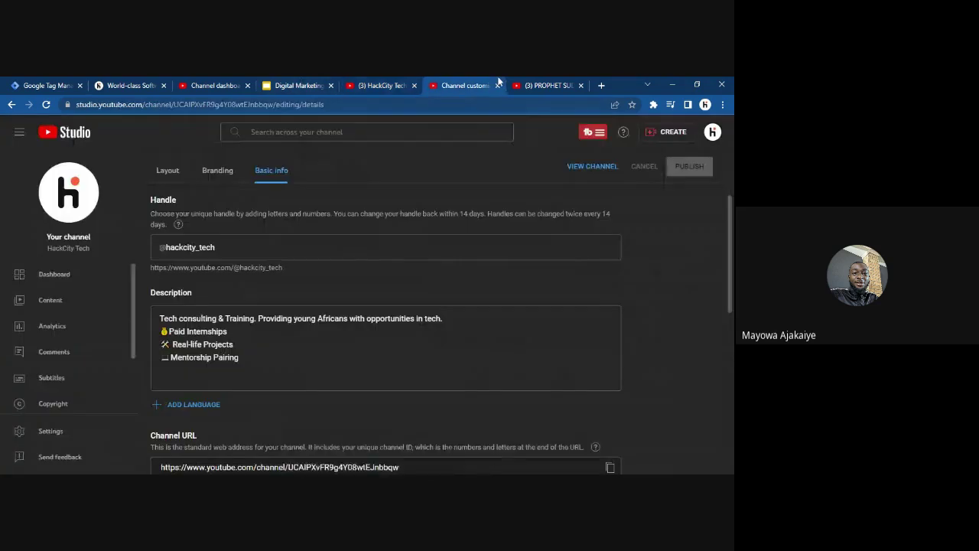
pyautogui.scroll(-6, 386, 329)
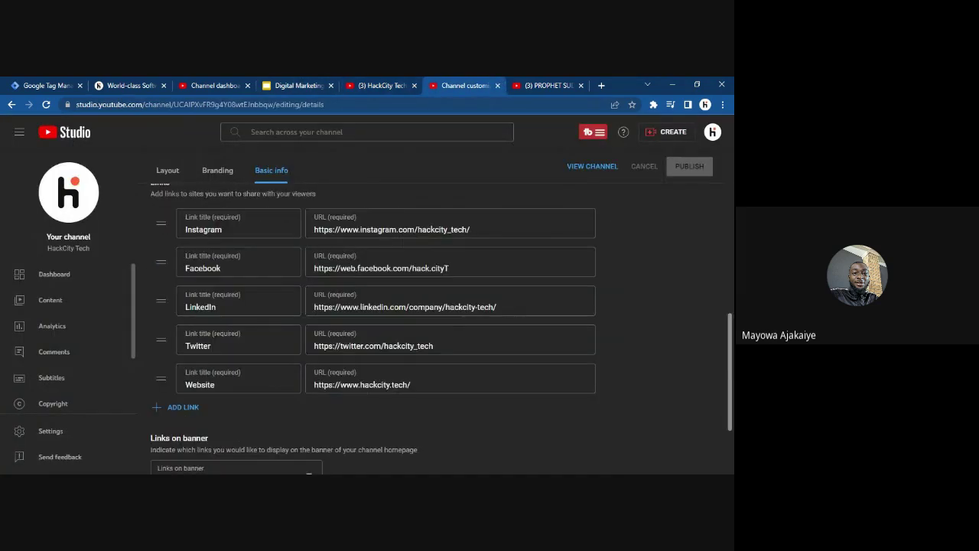
pyautogui.scroll(5, 386, 329)
pyautogui.moveTo(730, 248); pyautogui.dragTo(732, 175)
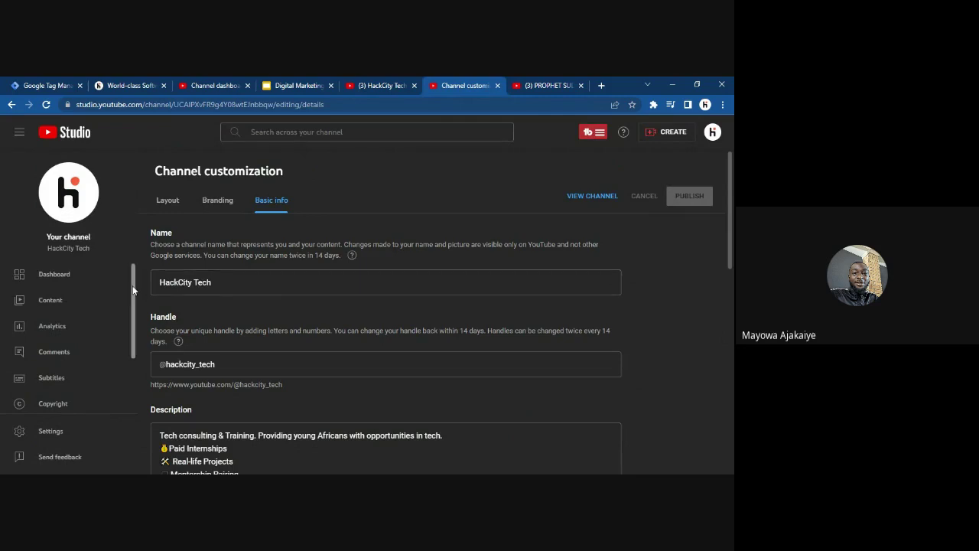
# Look over the Studio sections, then open the channel dashboard and review its video performance, analytics, comments and recent subscribers
pyautogui.moveTo(133, 286); pyautogui.dragTo(133, 374)
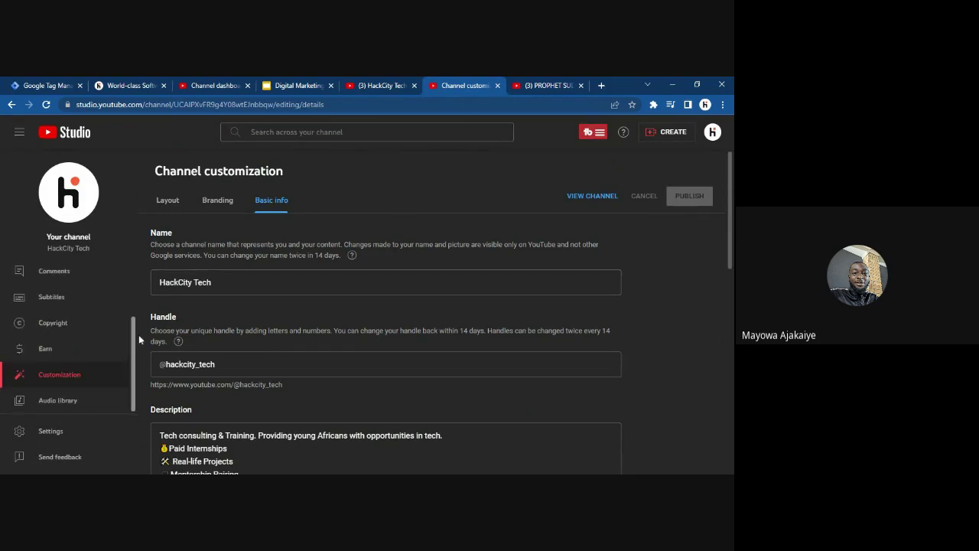
pyautogui.scroll(1, 138, 411)
pyautogui.scroll(2, 137, 332)
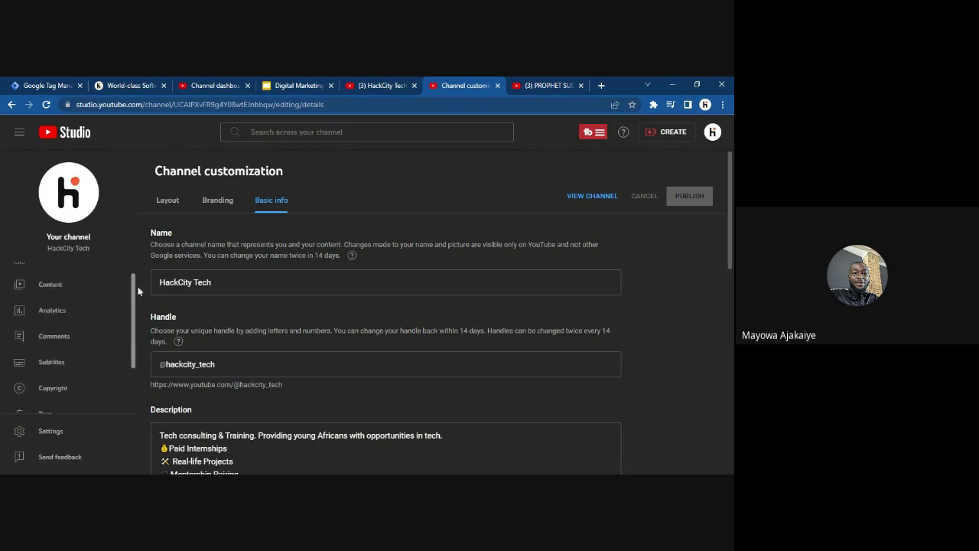
pyautogui.click(68, 281)
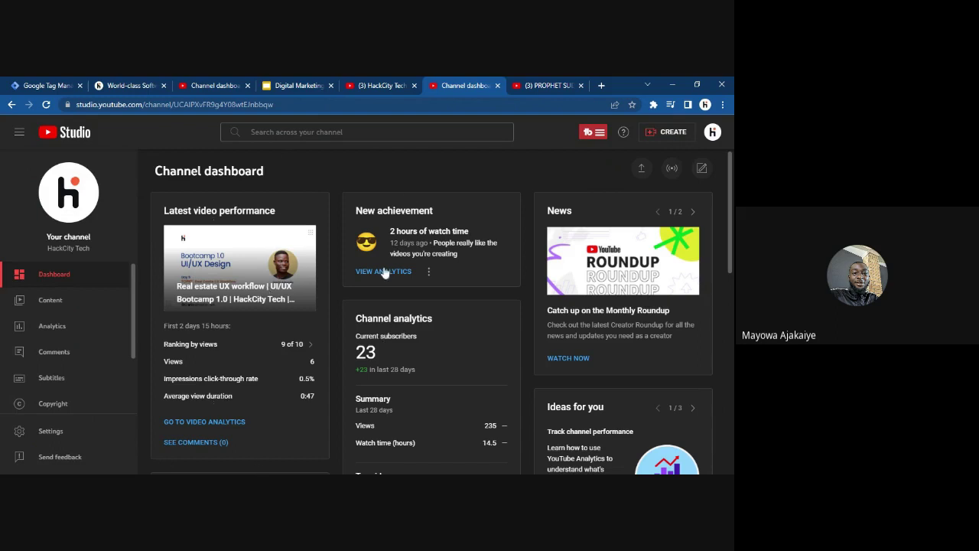
pyautogui.scroll(-1, 387, 274)
pyautogui.scroll(-3, 457, 455)
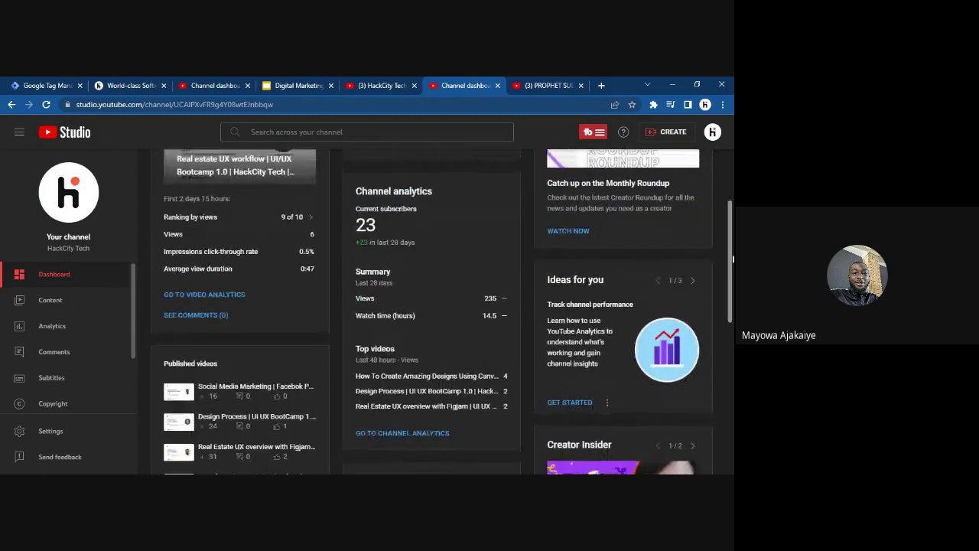
pyautogui.scroll(-2, 731, 334)
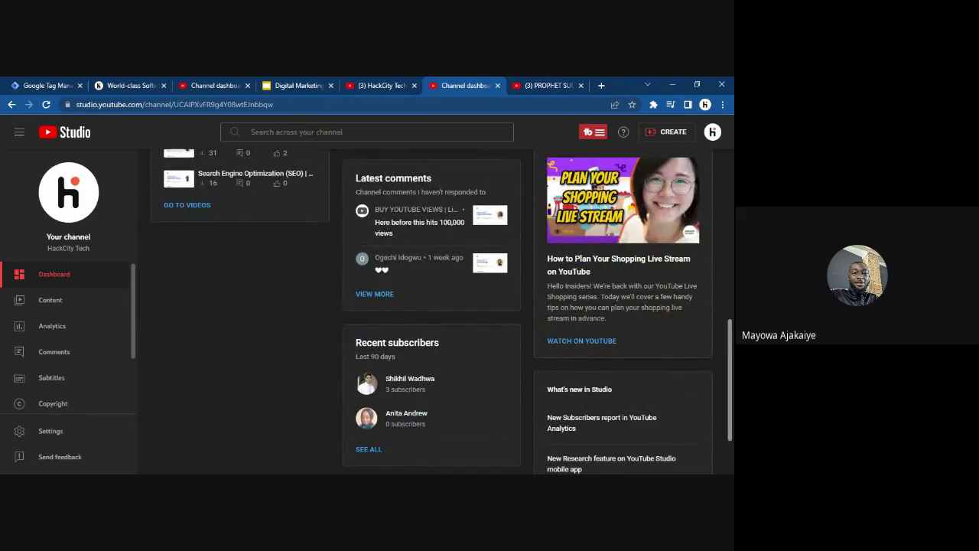
pyautogui.moveTo(730, 347); pyautogui.dragTo(730, 182)
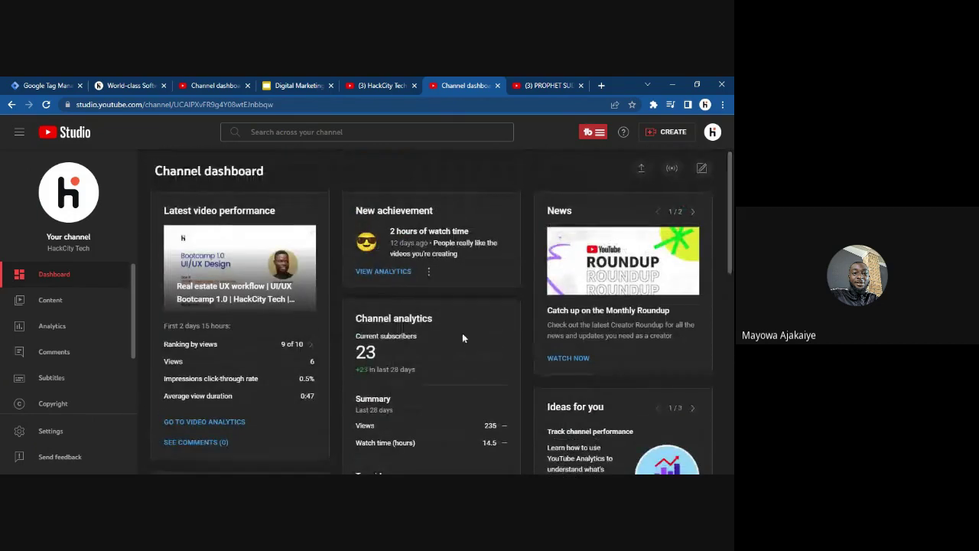
pyautogui.scroll(-1, 367, 230)
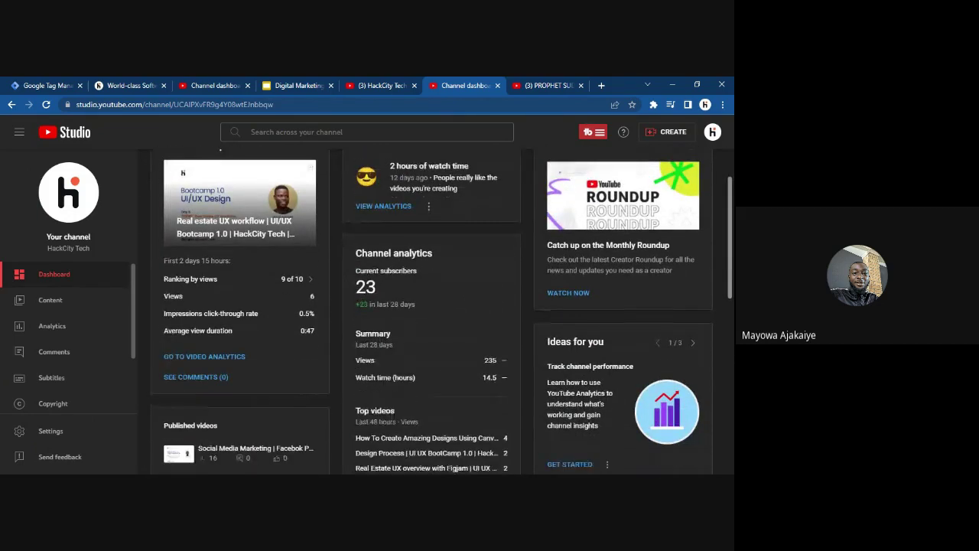
# Open the lifetime watch-time analytics from the achievement card and examine the chart and per-video views, watch time and subscribers
pyautogui.click(377, 213)
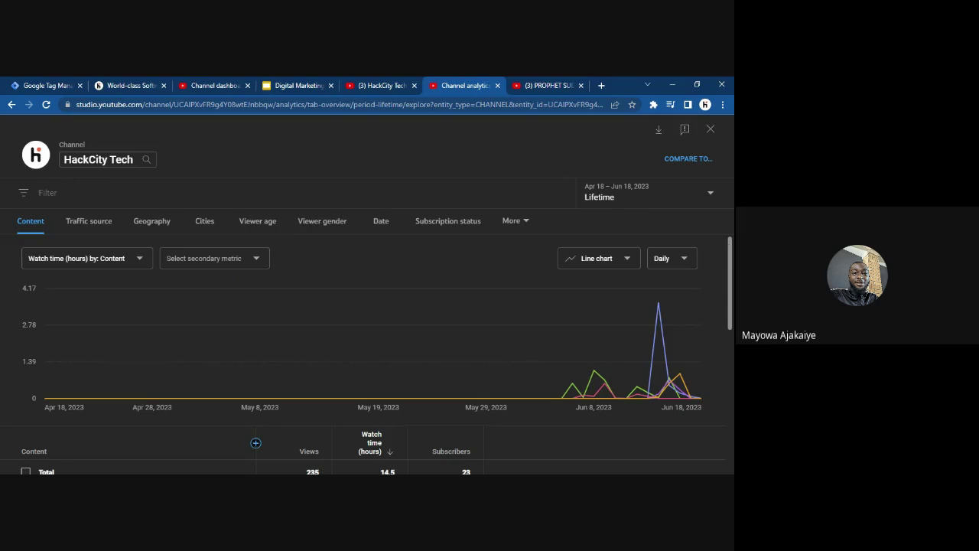
pyautogui.scroll(-2, 367, 352)
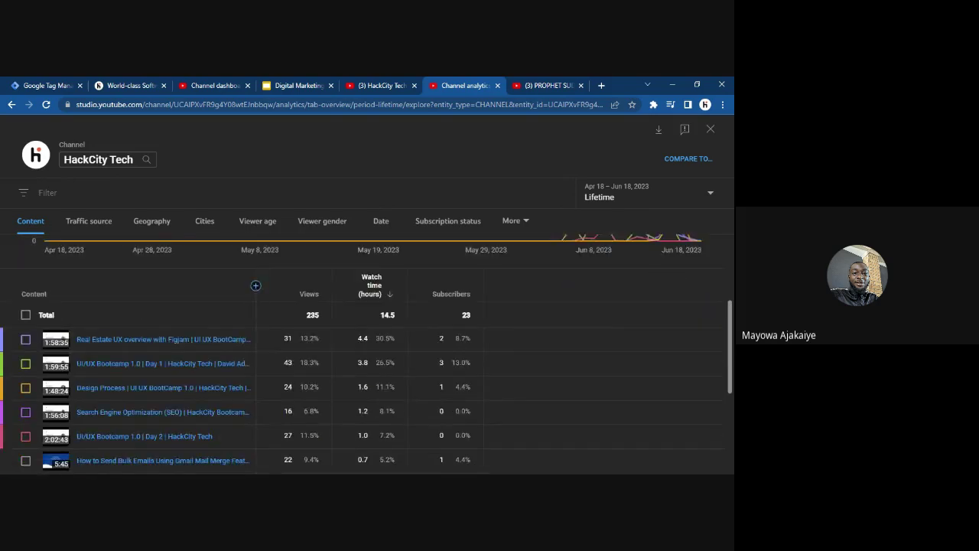
pyautogui.scroll(2, 368, 352)
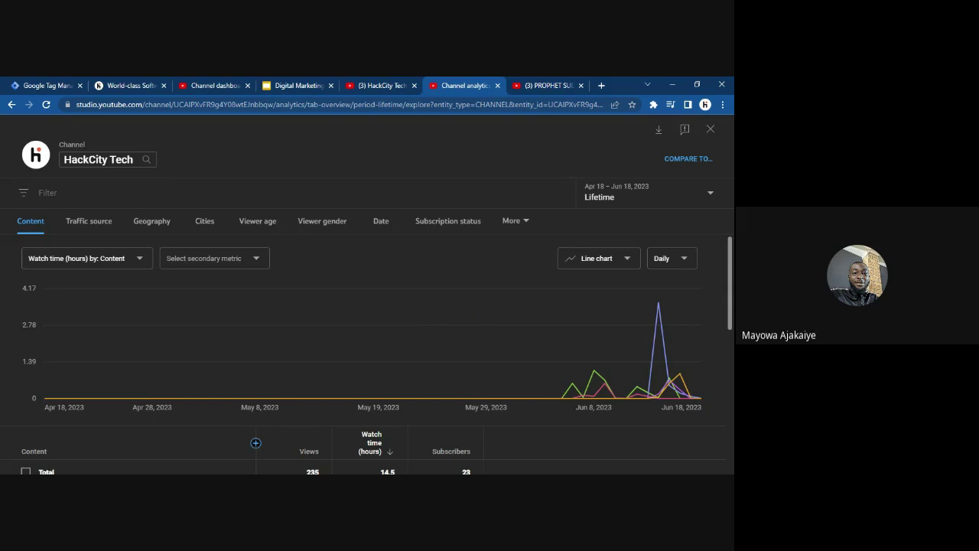
pyautogui.scroll(-5, 368, 352)
pyautogui.moveTo(733, 356); pyautogui.dragTo(733, 218)
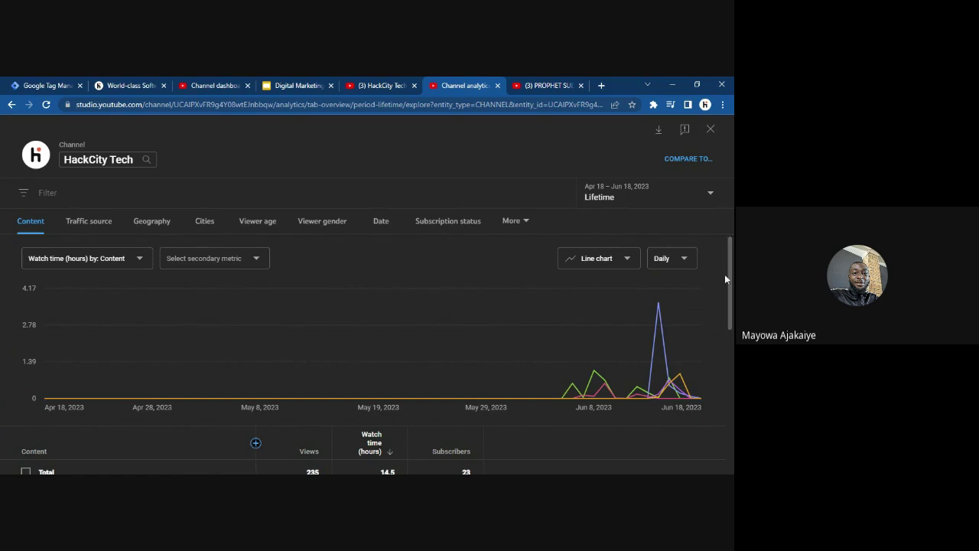
pyautogui.scroll(-3, 731, 215)
pyautogui.scroll(3, 724, 218)
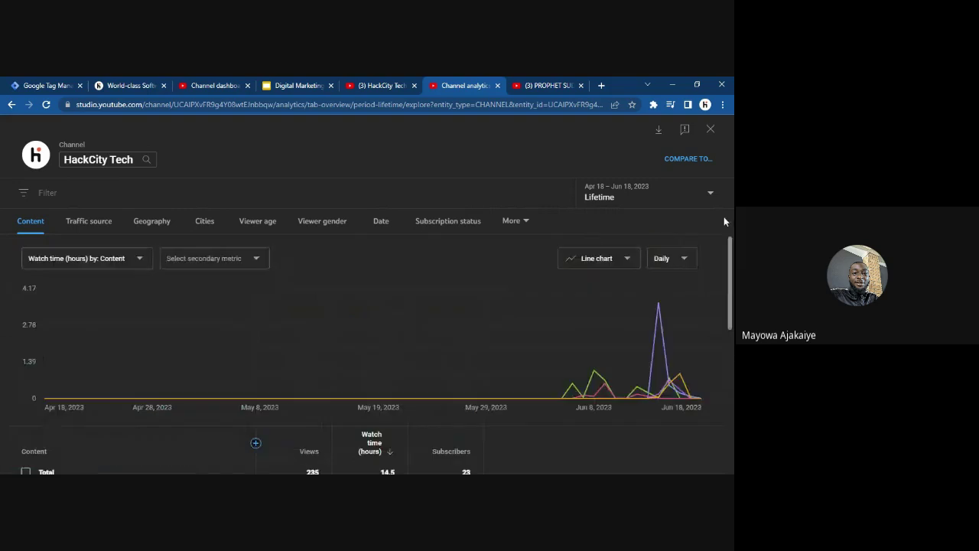
pyautogui.scroll(-3, 732, 244)
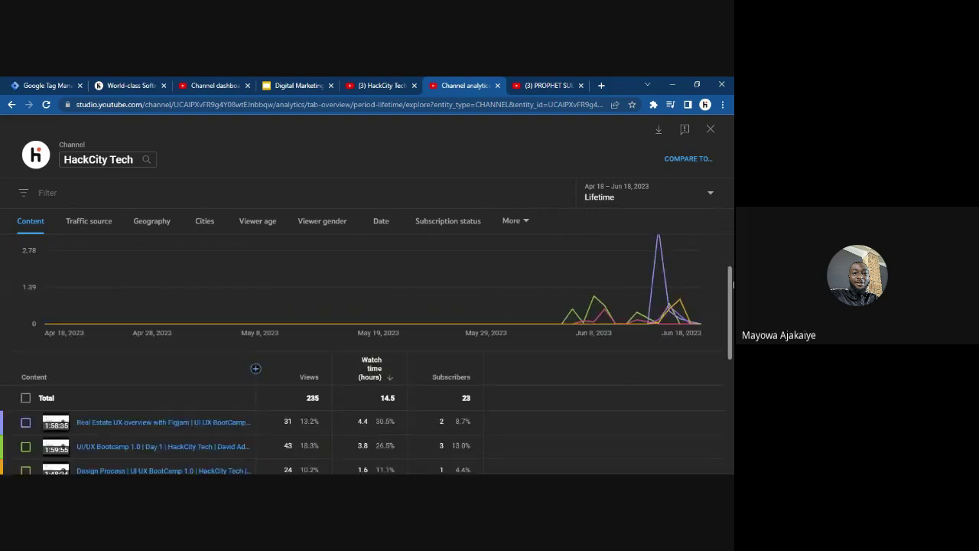
pyautogui.scroll(3, 731, 253)
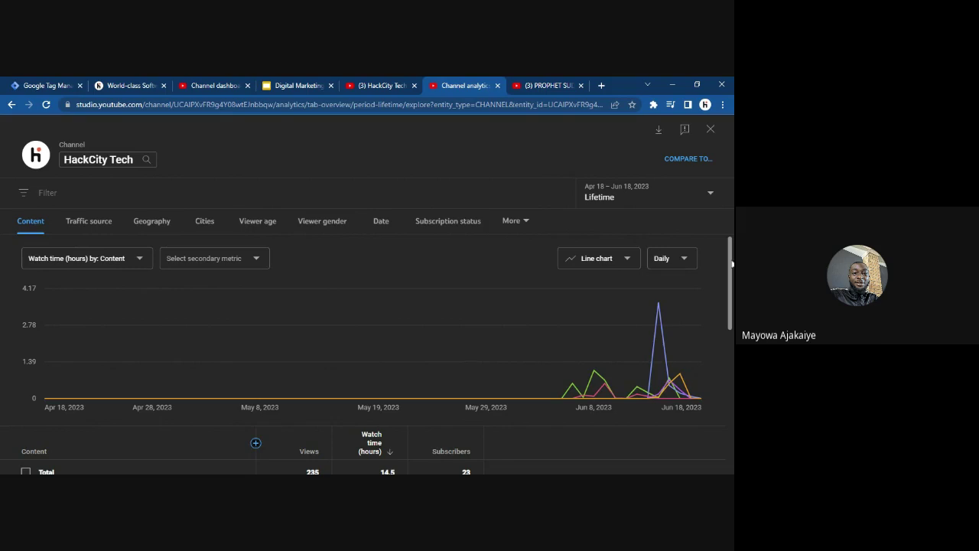
pyautogui.scroll(-3, 727, 263)
pyautogui.scroll(3, 727, 263)
pyautogui.scroll(-3, 732, 242)
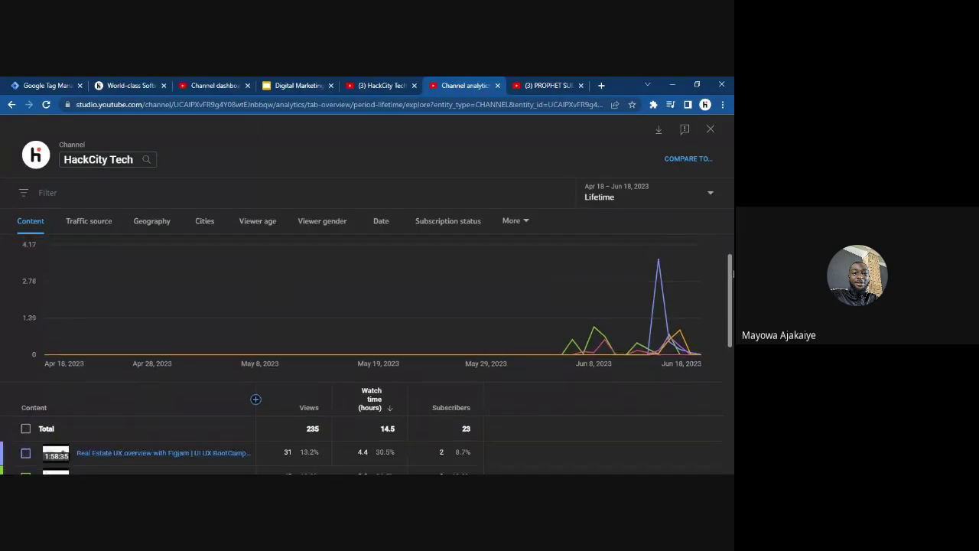
pyautogui.scroll(3, 731, 241)
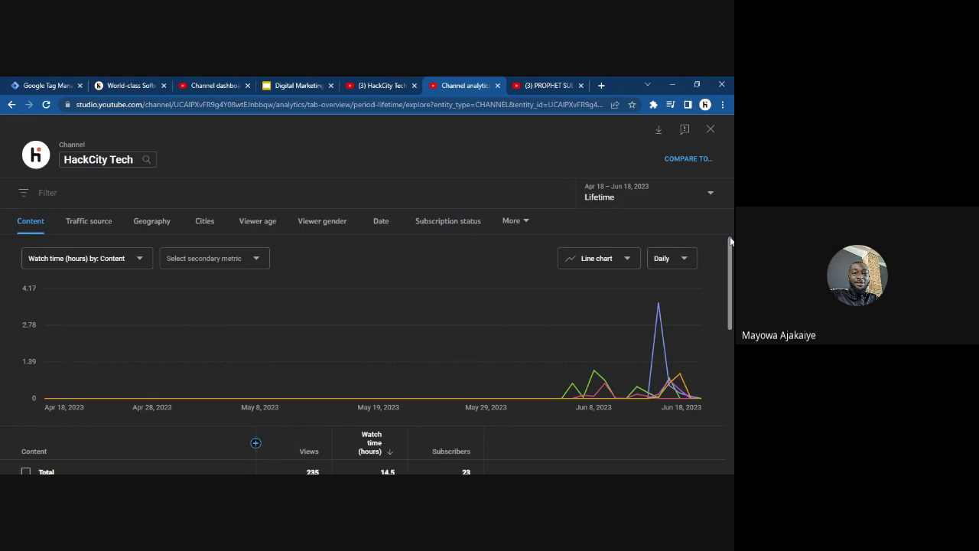
pyautogui.scroll(-3, 731, 242)
pyautogui.scroll(3, 730, 242)
pyautogui.moveTo(731, 255); pyautogui.dragTo(733, 306)
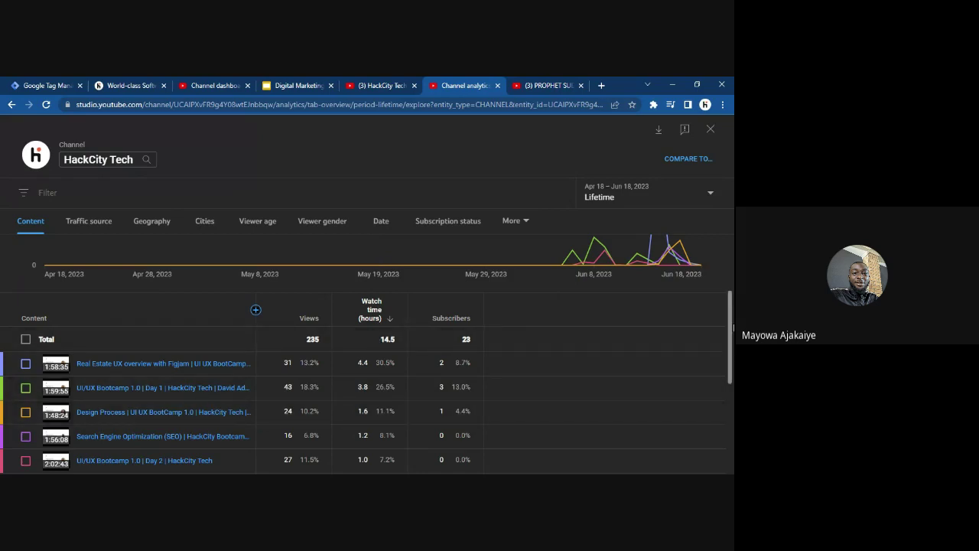
pyautogui.moveTo(732, 327); pyautogui.dragTo(704, 221)
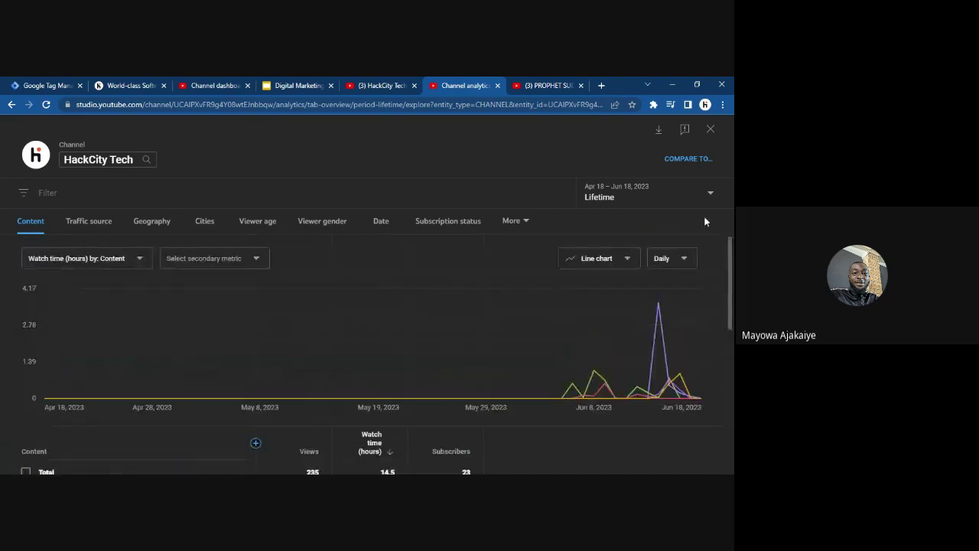
# Open the Traffic source breakdown and examine which external sources bring views and watch time to the channel
pyautogui.click(84, 221)
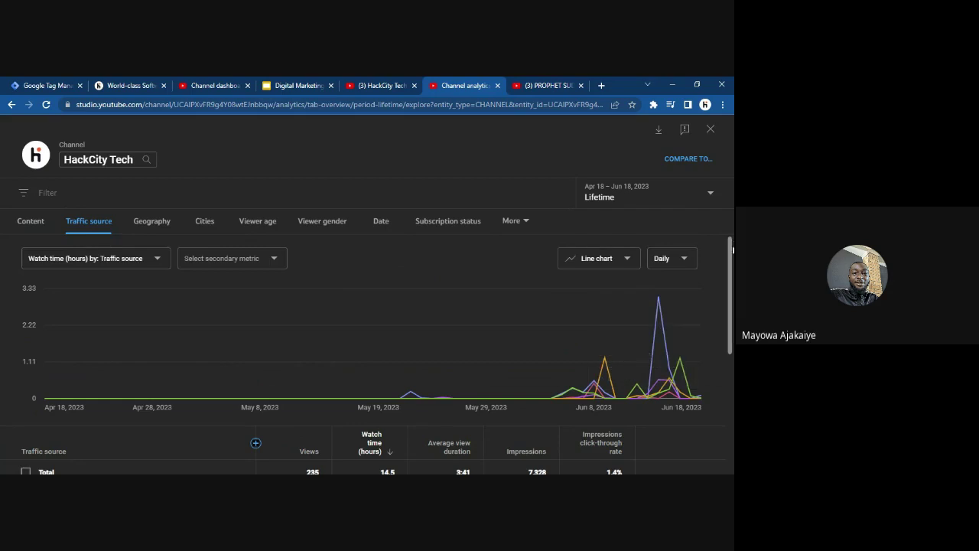
pyautogui.moveTo(730, 249); pyautogui.dragTo(731, 326)
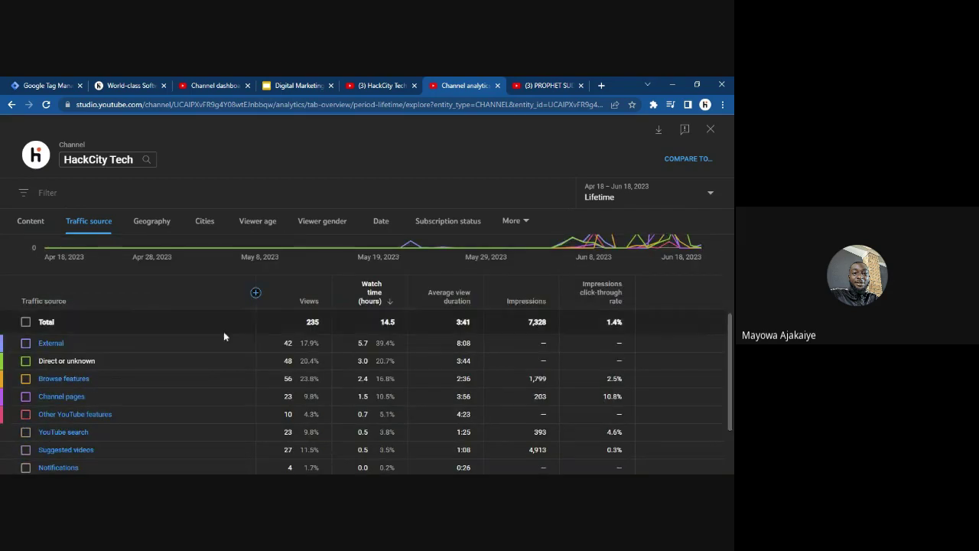
pyautogui.click(50, 344)
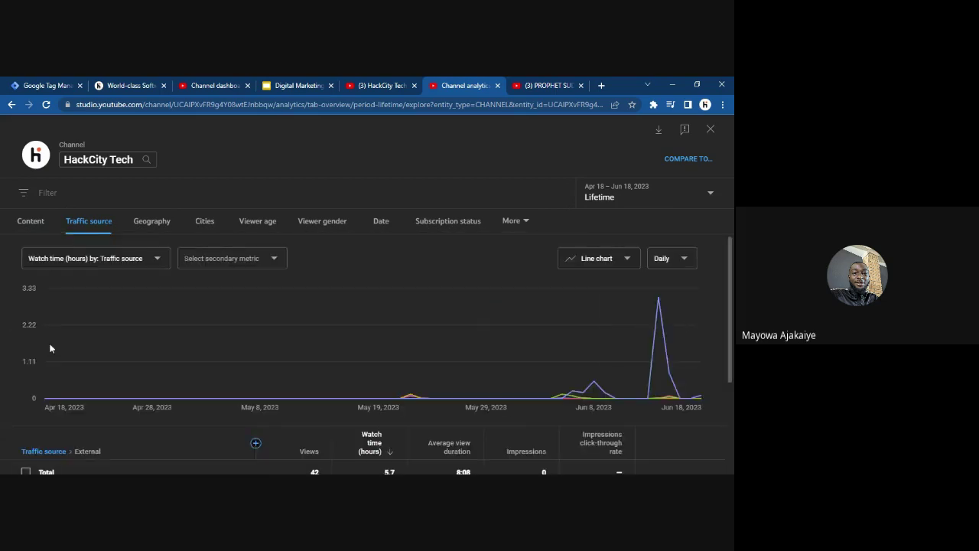
pyautogui.scroll(-2, 693, 322)
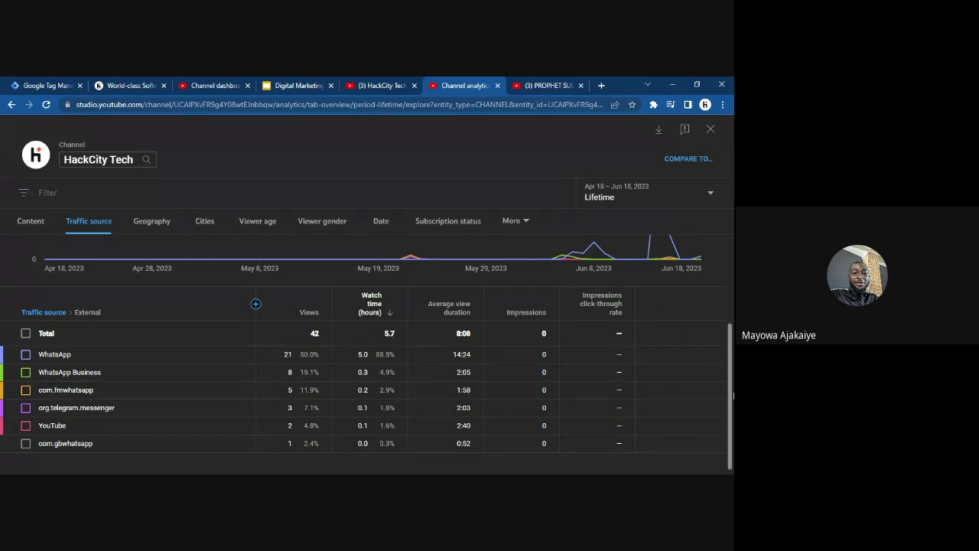
pyautogui.moveTo(729, 360); pyautogui.dragTo(727, 205)
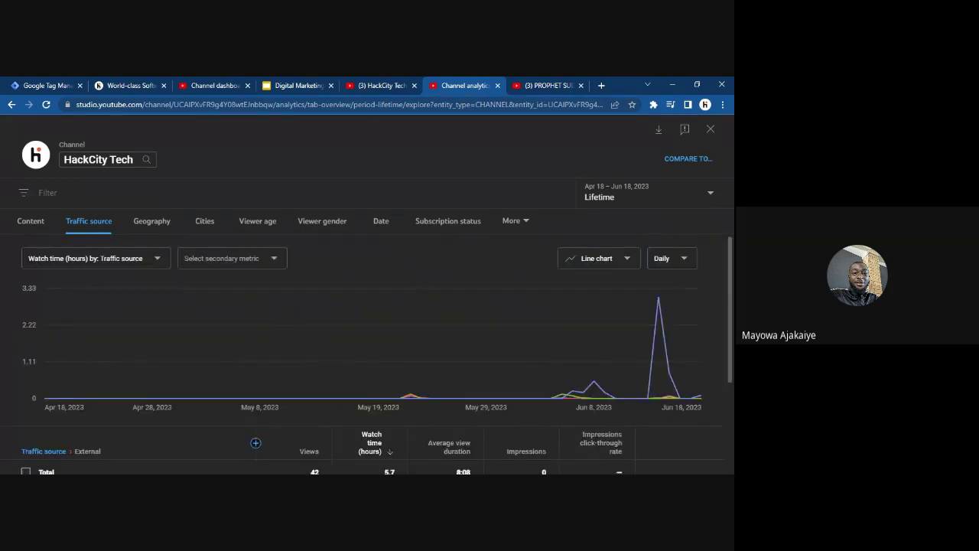
pyautogui.click(13, 105)
pyautogui.scroll(-2, 367, 351)
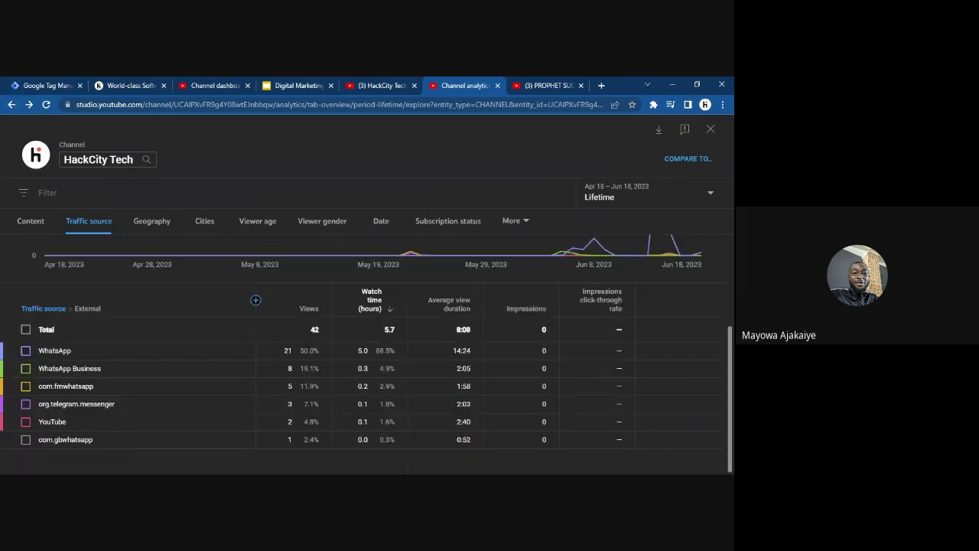
# Review the watch-time chart for external sources and return to the full list of traffic sources
pyautogui.scroll(2, 732, 273)
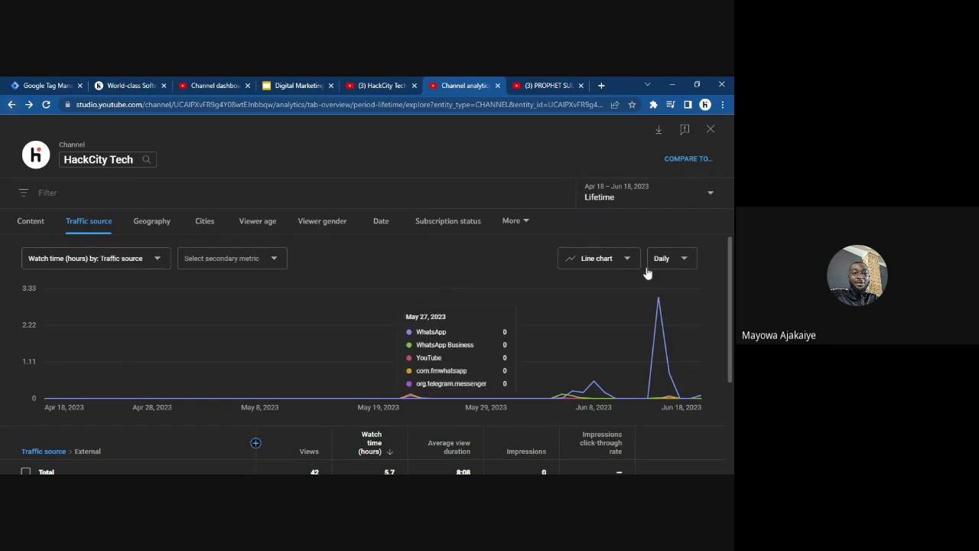
pyautogui.scroll(-1, 727, 280)
pyautogui.scroll(1, 729, 283)
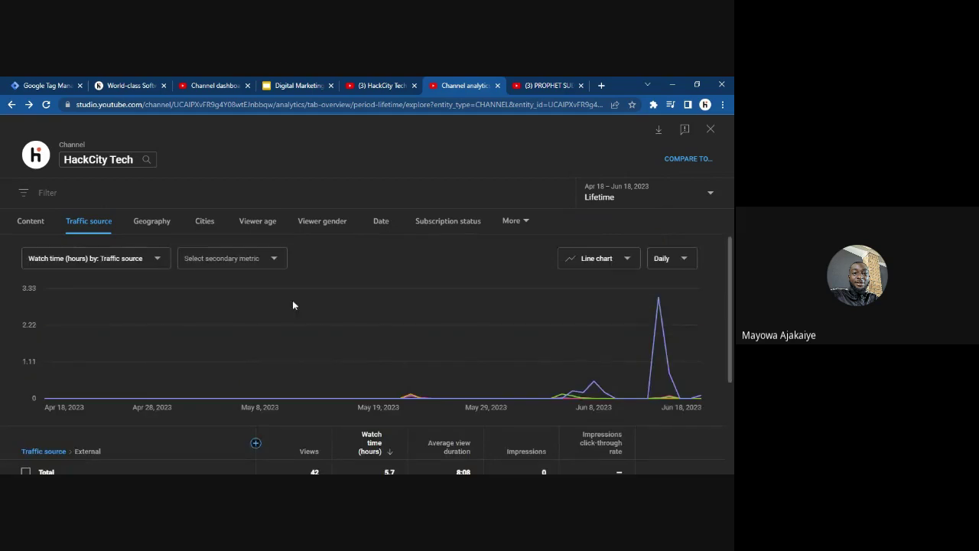
pyautogui.click(44, 452)
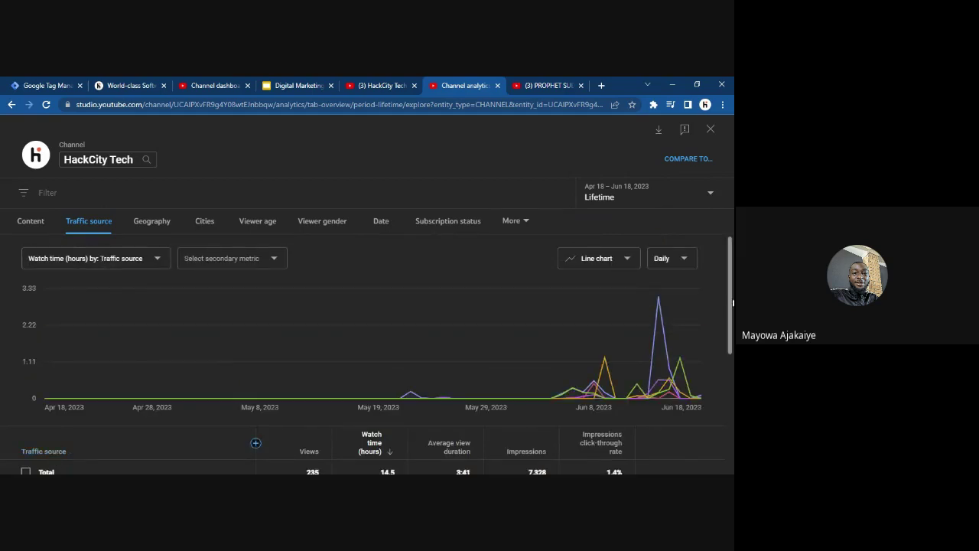
pyautogui.scroll(-2, 731, 315)
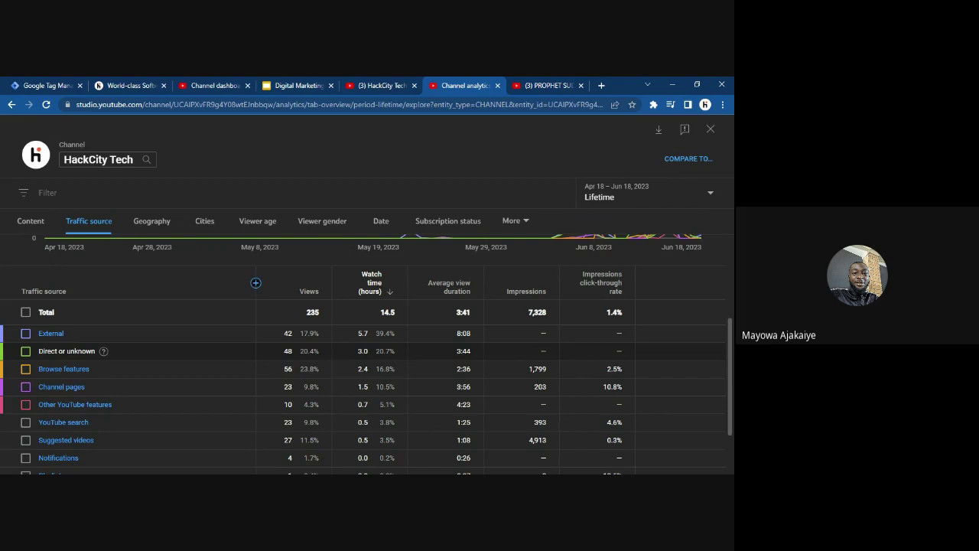
# Open the Browse features traffic source, review its breakdown and return to all traffic sources
pyautogui.click(57, 370)
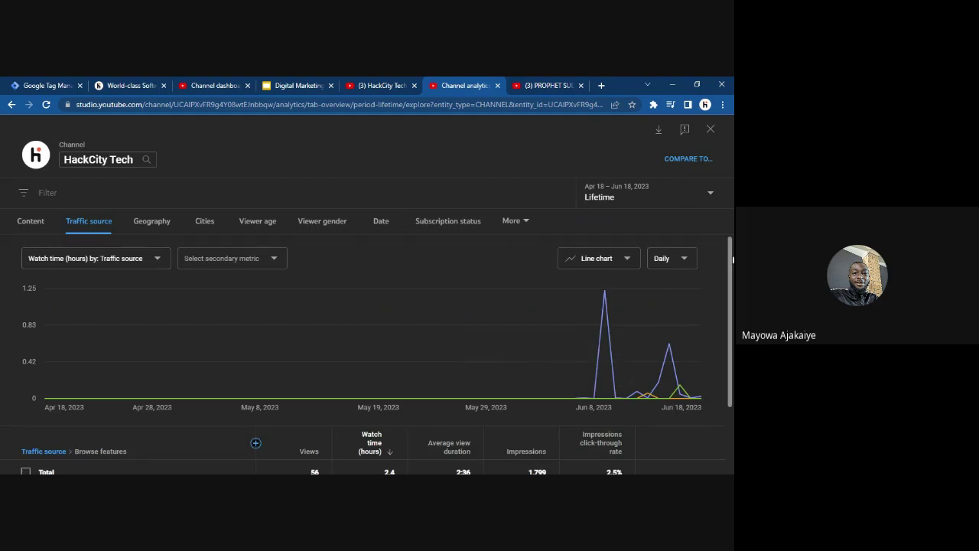
pyautogui.scroll(-2, 732, 260)
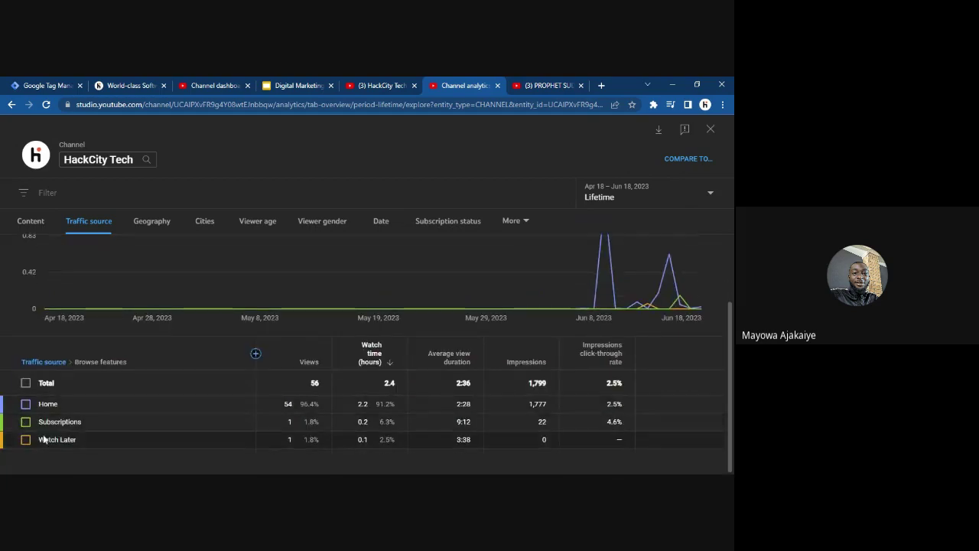
pyautogui.click(43, 362)
# Examine the views, watch time and impressions of every traffic source in the table
pyautogui.scroll(-2, 732, 349)
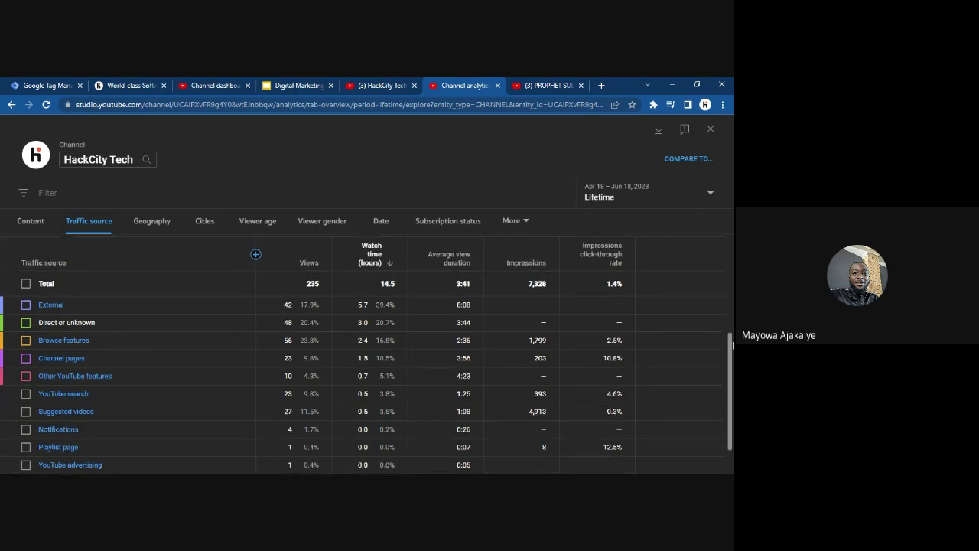
pyautogui.moveTo(732, 346); pyautogui.dragTo(732, 375)
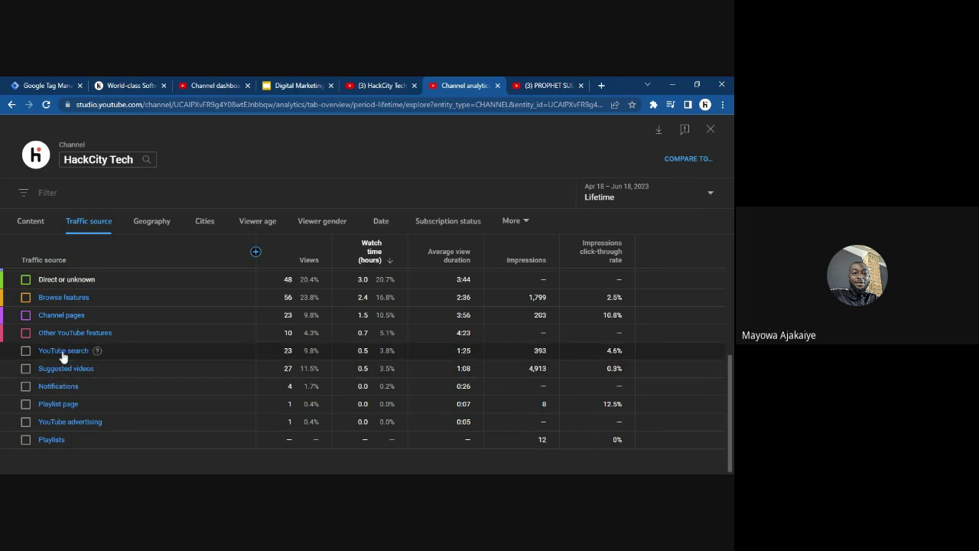
pyautogui.moveTo(721, 405); pyautogui.dragTo(728, 368)
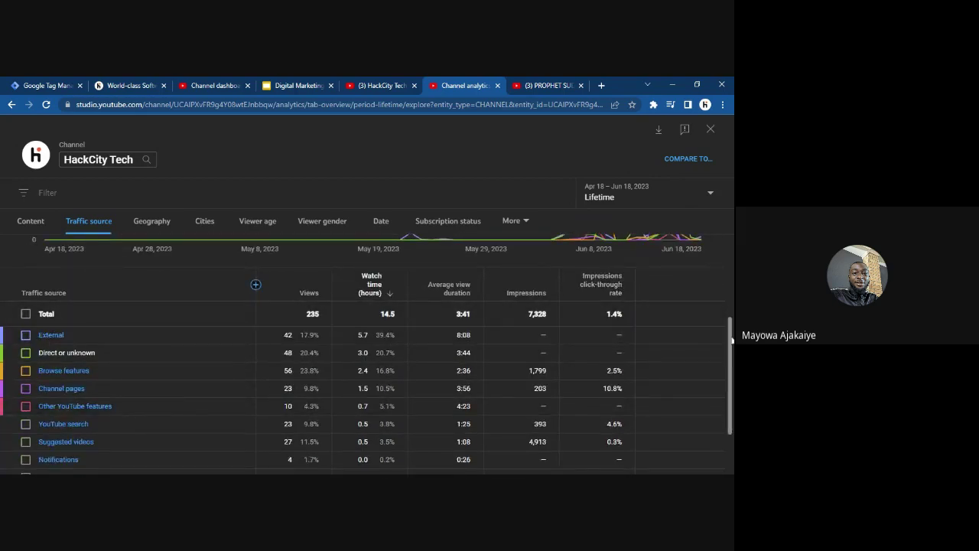
pyautogui.moveTo(731, 340); pyautogui.dragTo(731, 369)
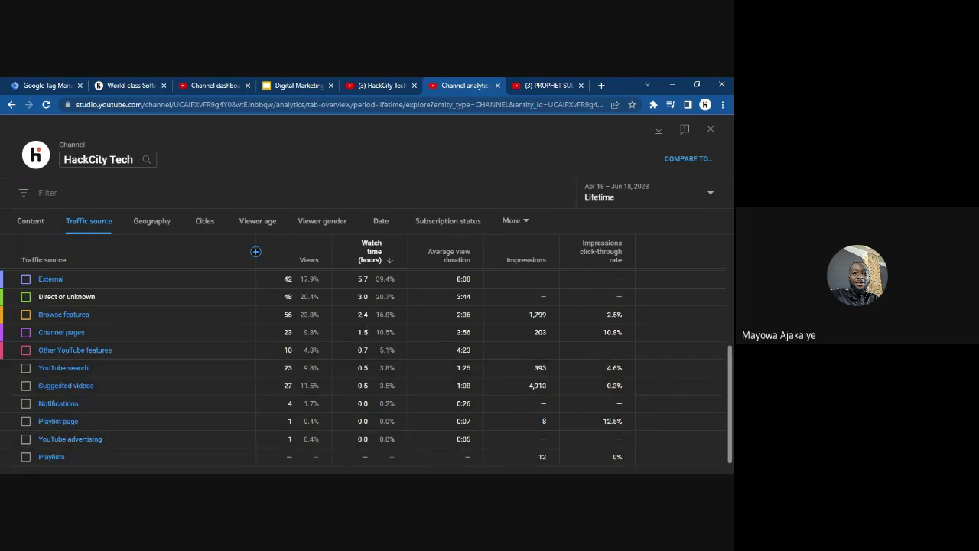
# Review the channel's lifetime watch time by Geography and by Cities
pyautogui.moveTo(731, 370); pyautogui.dragTo(709, 218)
pyautogui.click(144, 222)
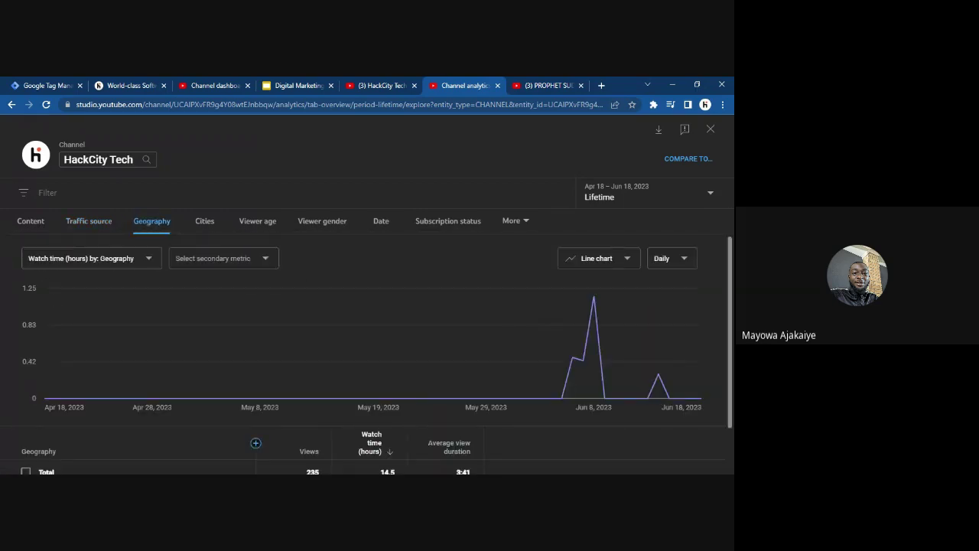
pyautogui.moveTo(731, 337); pyautogui.dragTo(731, 383)
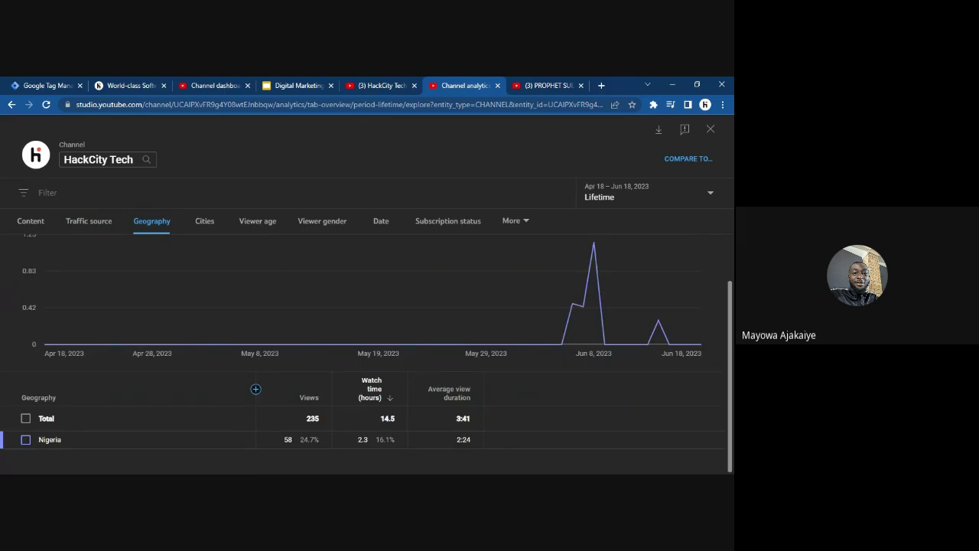
pyautogui.scroll(3, 722, 252)
pyautogui.click(206, 222)
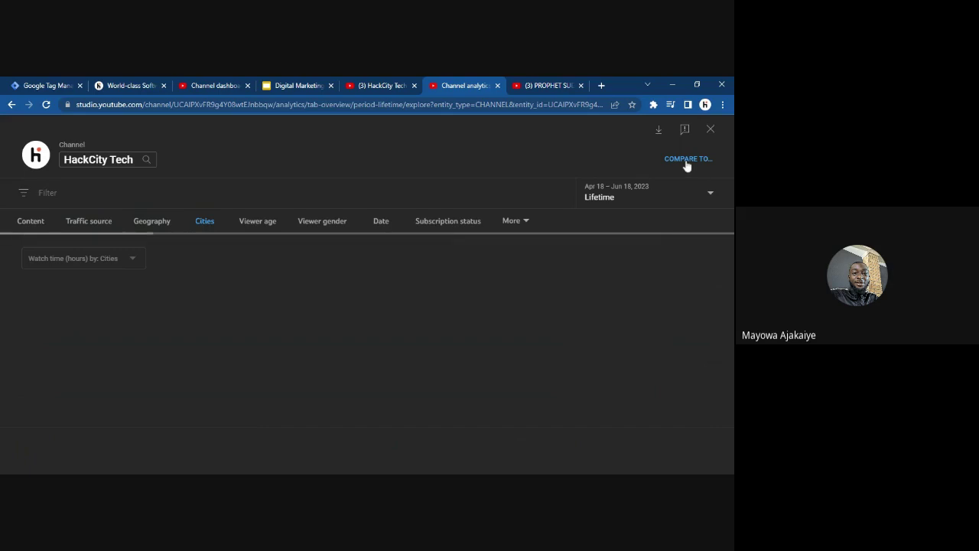
pyautogui.moveTo(729, 288); pyautogui.dragTo(729, 336)
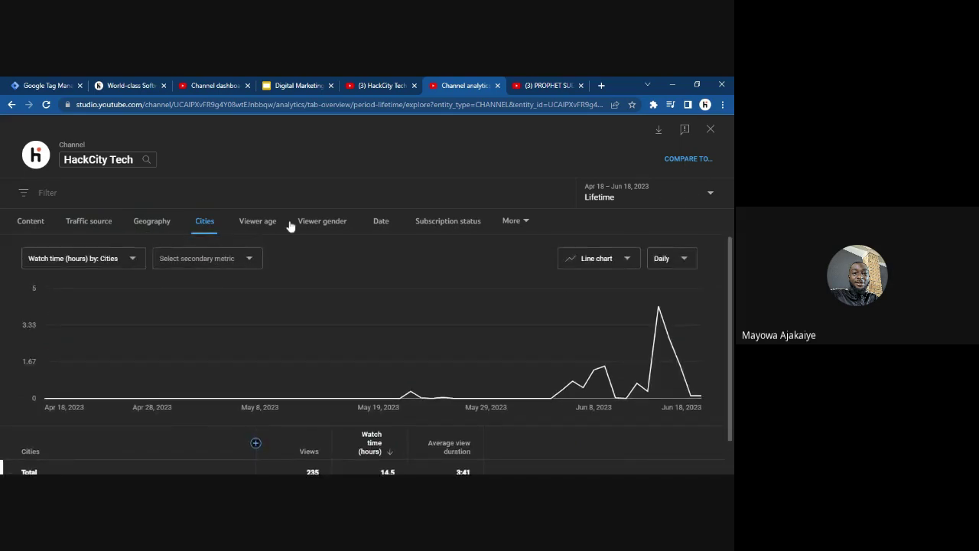
# Open the Viewer age breakdown and examine the report area and its age-group rows
pyautogui.click(258, 222)
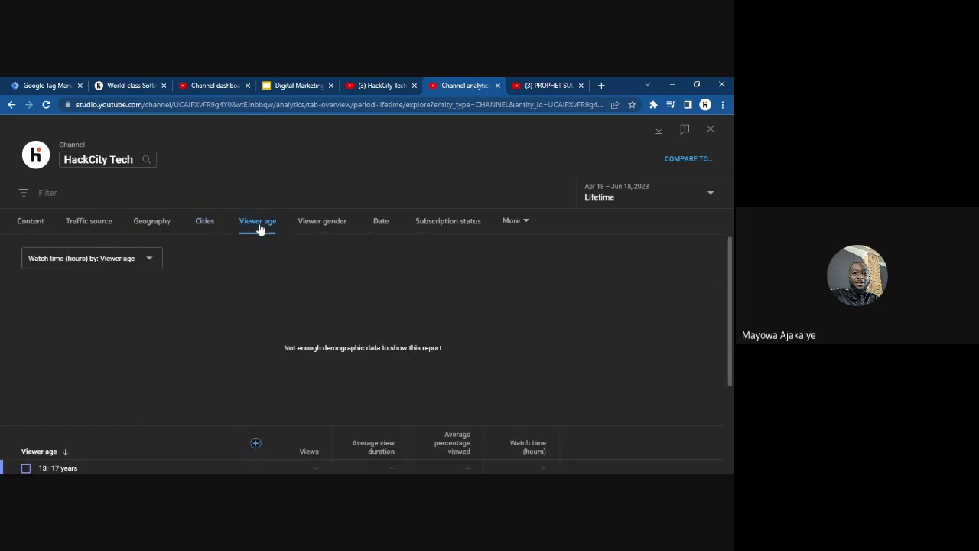
pyautogui.moveTo(732, 260); pyautogui.dragTo(732, 349)
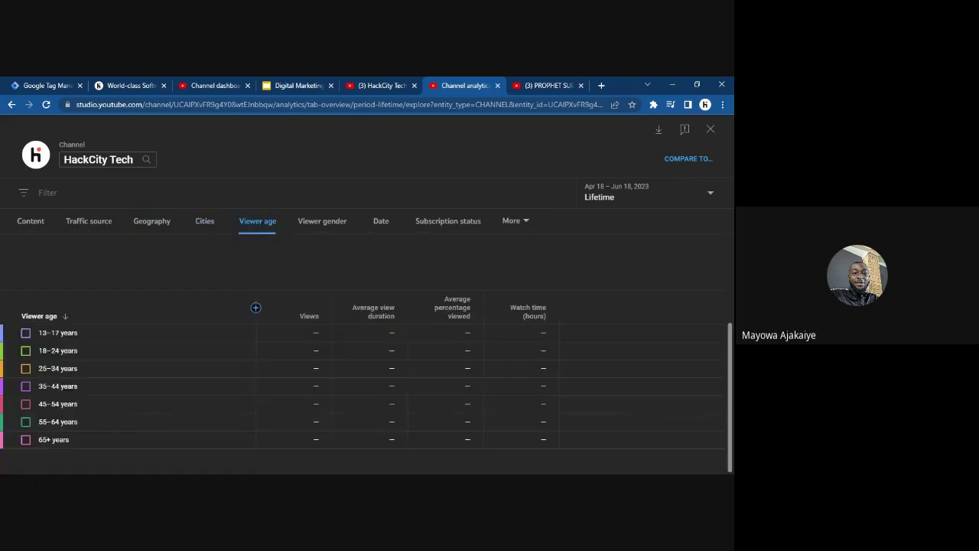
pyautogui.scroll(2, 728, 241)
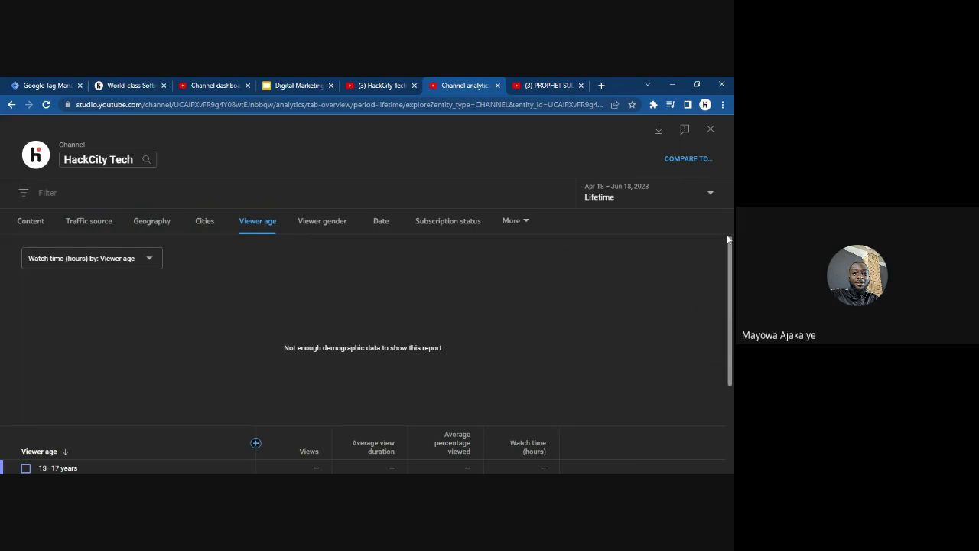
pyautogui.scroll(-2, 728, 240)
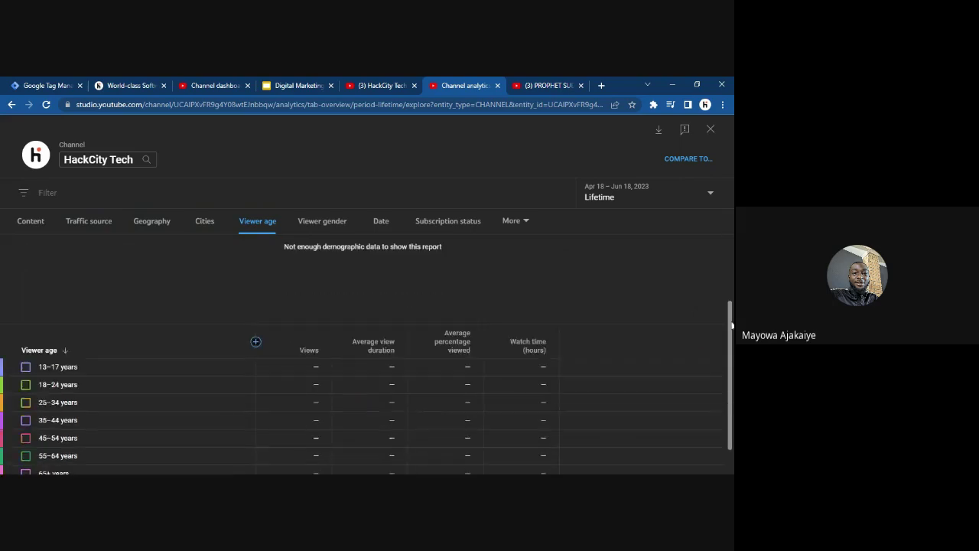
pyautogui.scroll(-1, 731, 325)
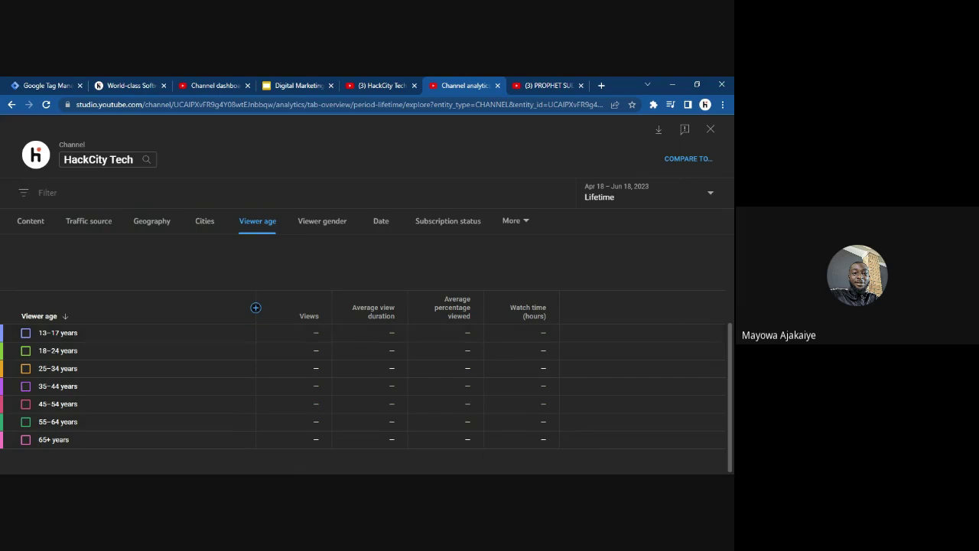
pyautogui.scroll(-2, 498, 329)
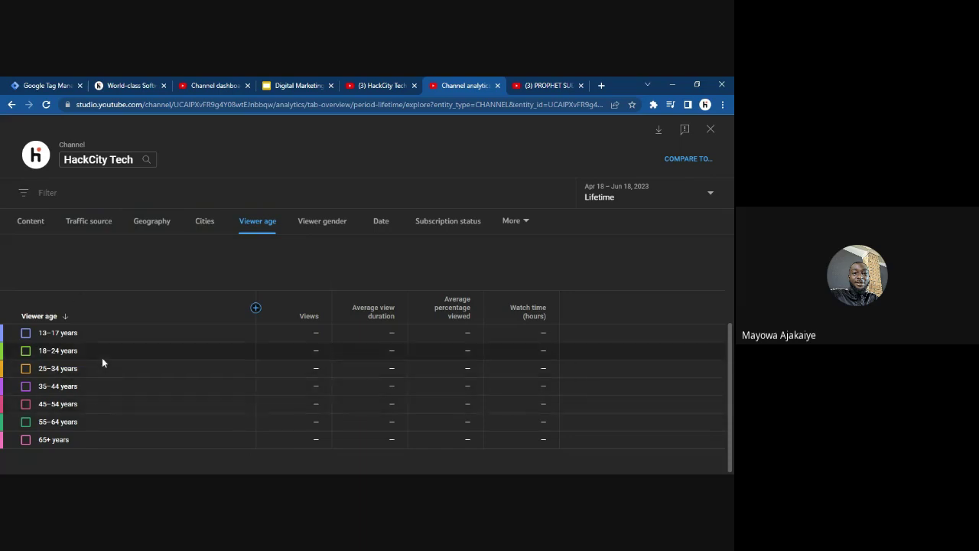
pyautogui.click(732, 241)
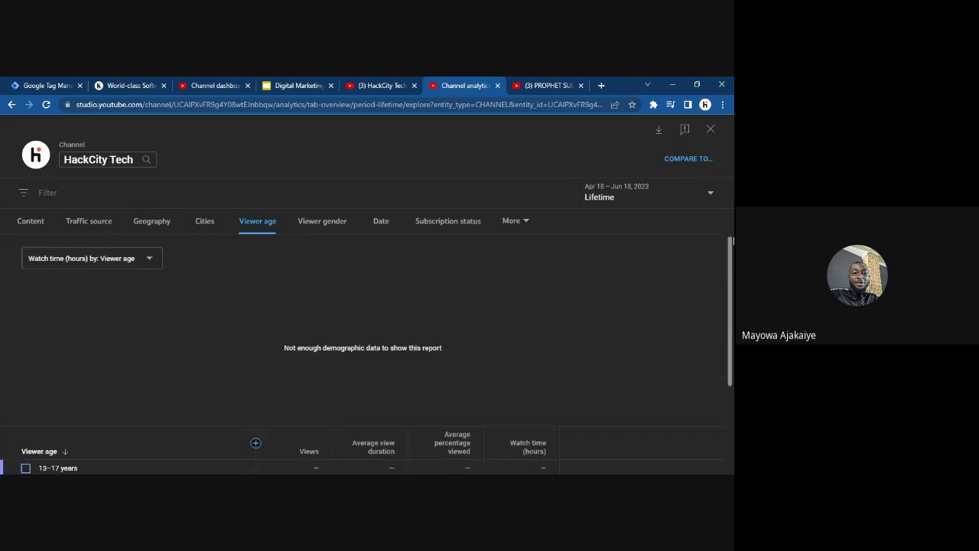
pyautogui.scroll(-3, 732, 241)
pyautogui.scroll(3, 717, 262)
pyautogui.scroll(-1, 727, 366)
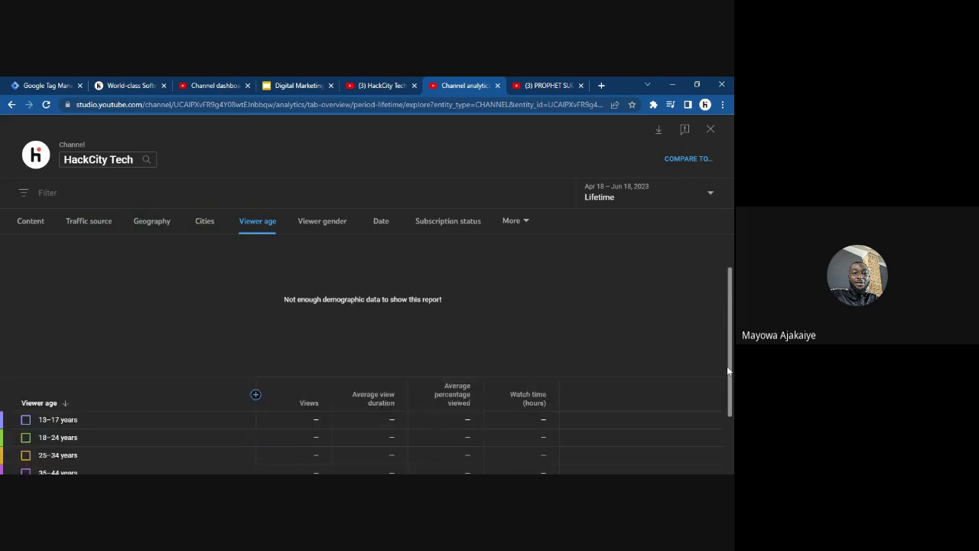
pyautogui.scroll(-2, 727, 366)
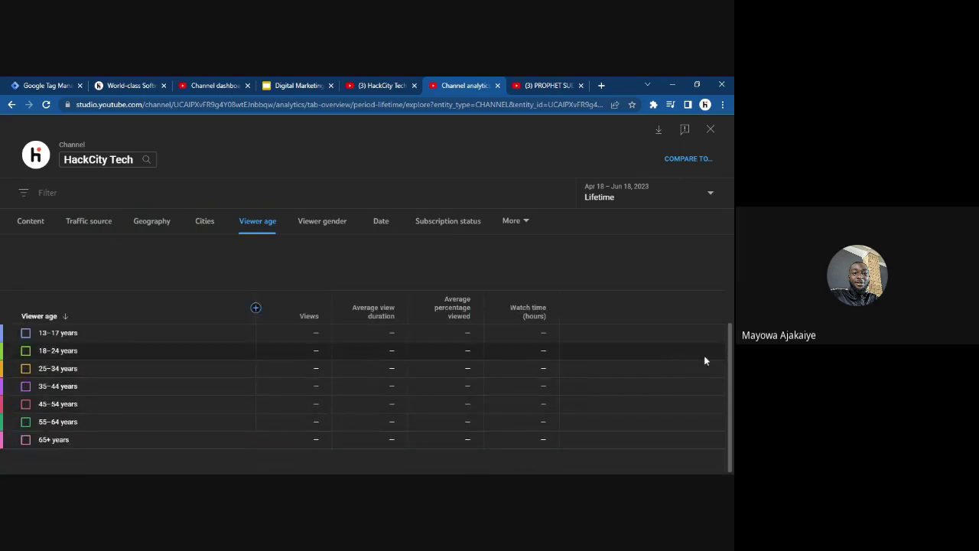
pyautogui.moveTo(733, 353); pyautogui.dragTo(732, 352)
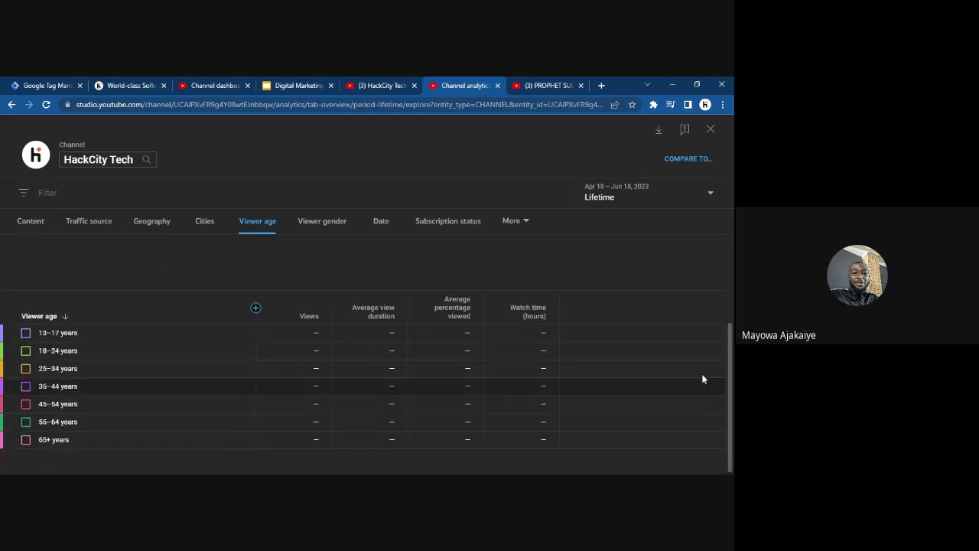
# Check the Viewer gender breakdown and the available date ranges, then close the detailed analytics report
pyautogui.click(326, 226)
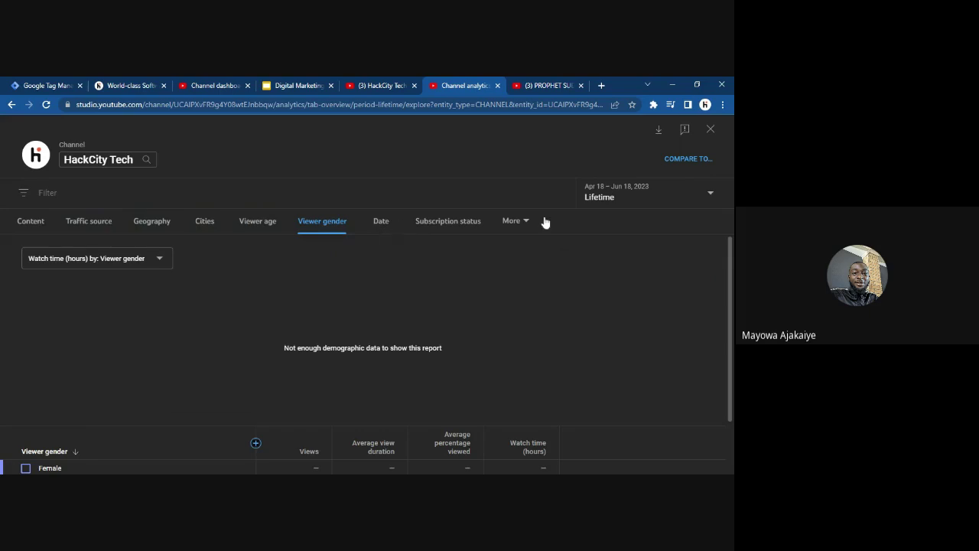
pyautogui.click(629, 199)
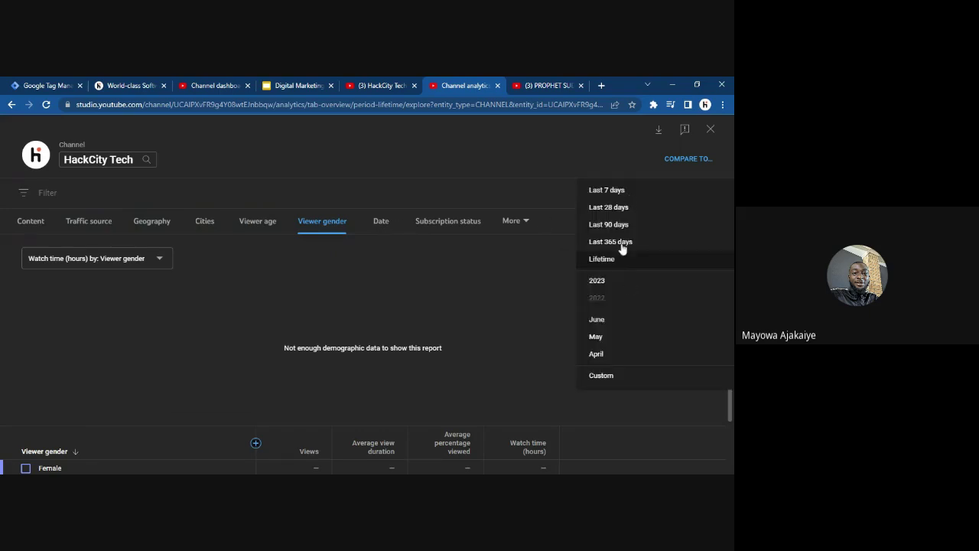
pyautogui.click(628, 167)
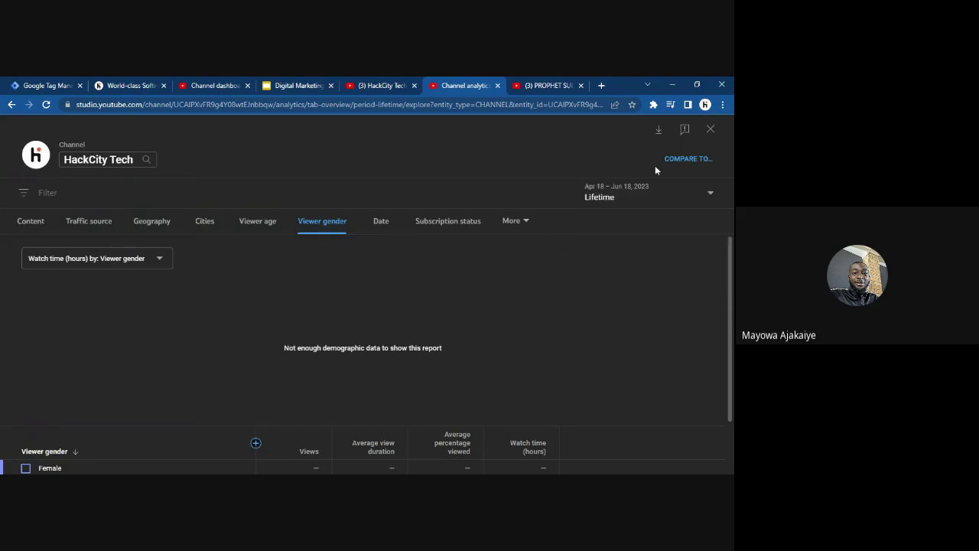
pyautogui.click(711, 129)
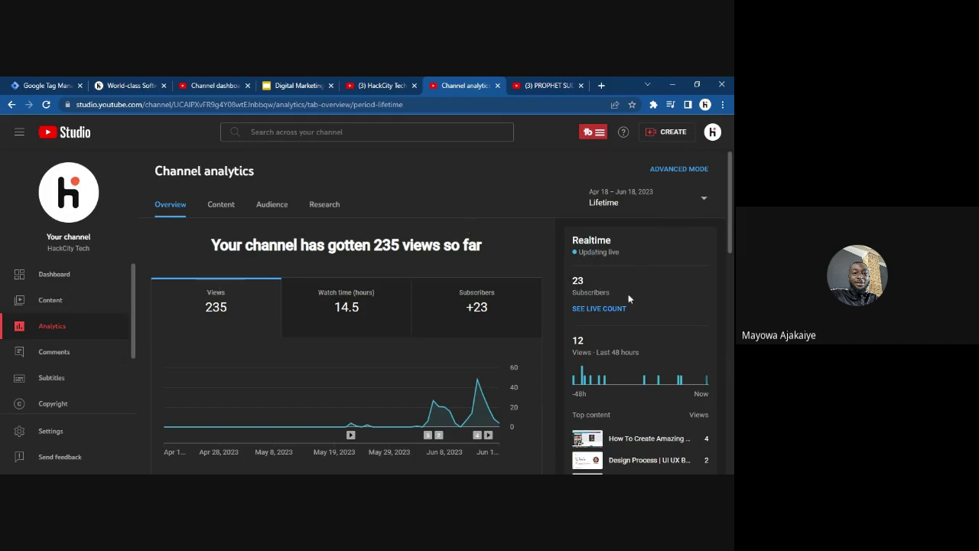
# Review the channel analytics Overview, including the realtime figures, top content in the period and latest content
pyautogui.scroll(-1, 719, 279)
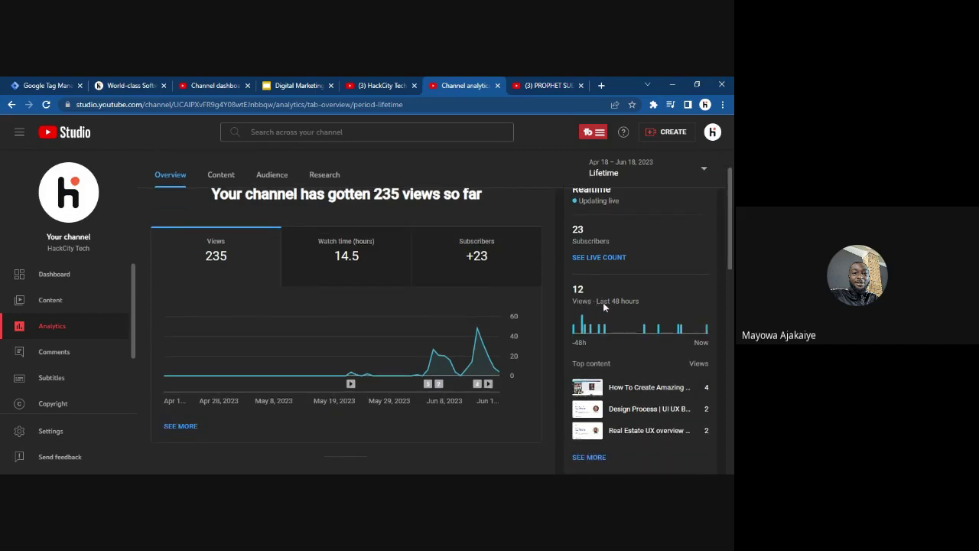
pyautogui.moveTo(645, 331)
pyautogui.scroll(-2, 727, 291)
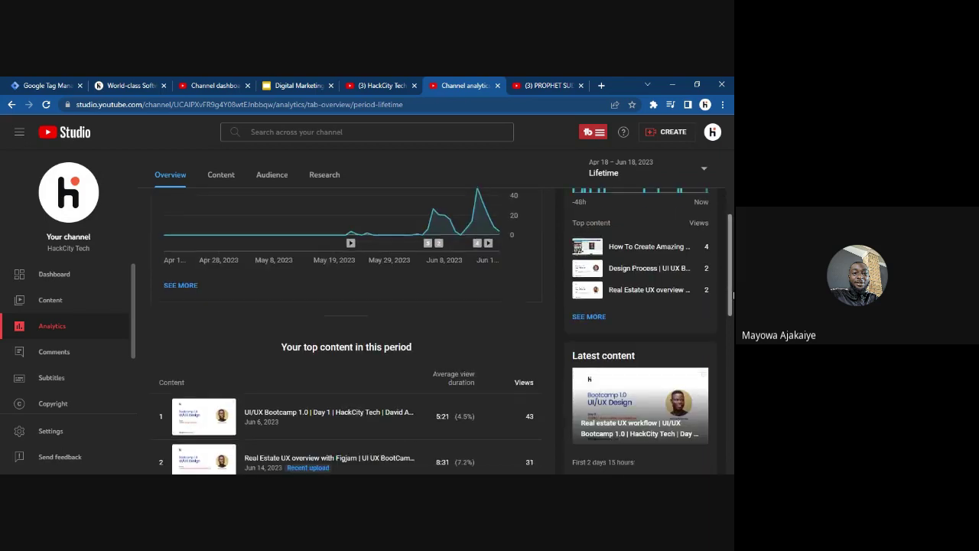
pyautogui.scroll(-2, 733, 295)
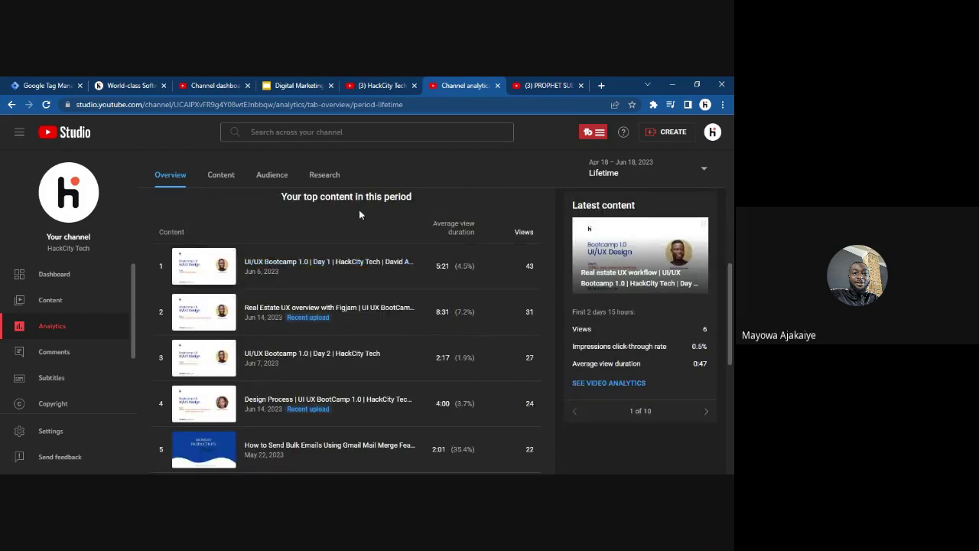
# Look through the Content, Audience and Research sections of the channel analytics, then return to Audience
pyautogui.click(231, 180)
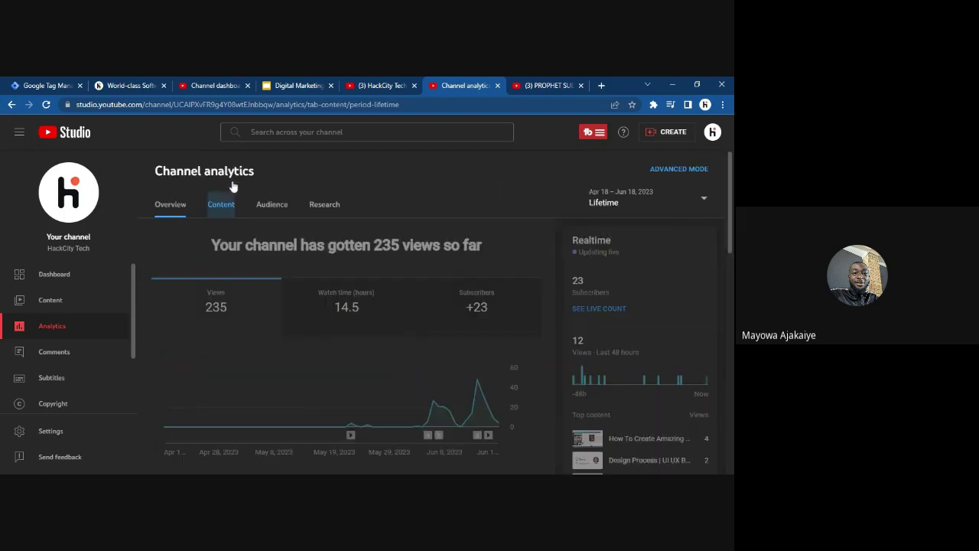
pyautogui.click(279, 205)
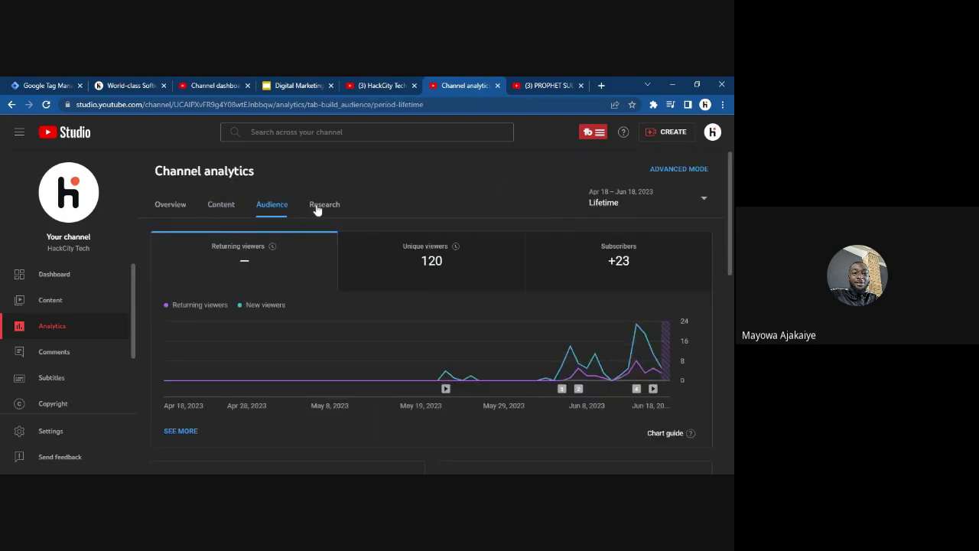
pyautogui.click(317, 206)
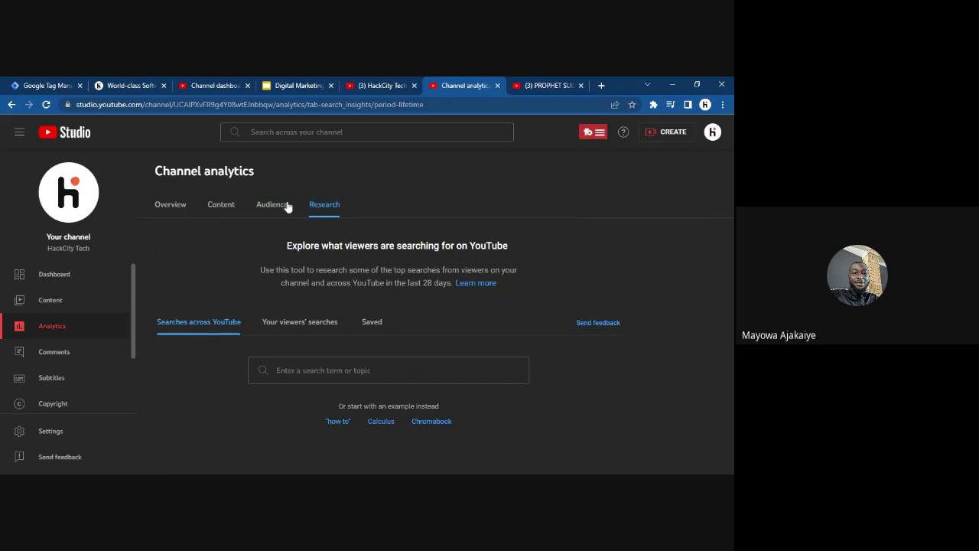
pyautogui.click(285, 207)
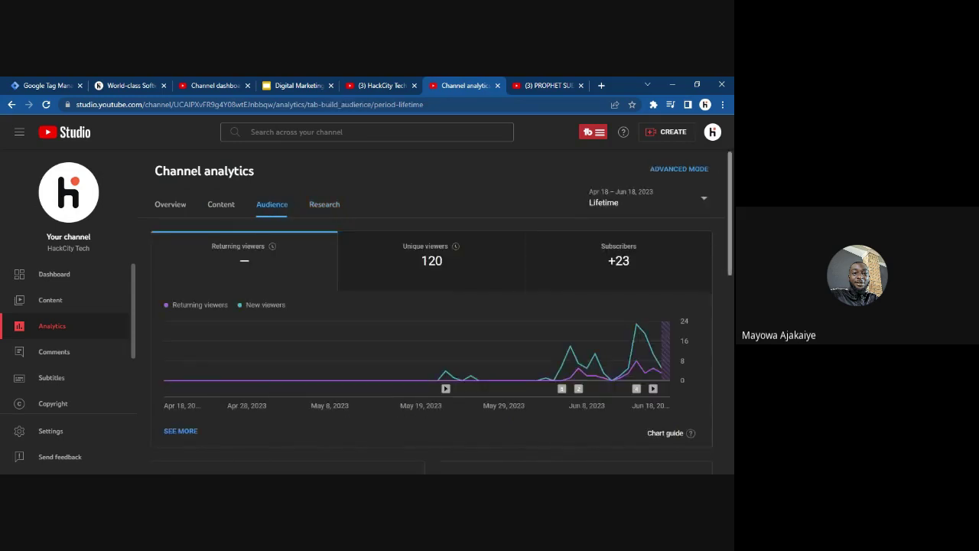
# Skim the Audience report, then open the Content analytics and examine the impressions funnel leading to watch time
pyautogui.scroll(-8, 717, 232)
pyautogui.scroll(9, 586, 210)
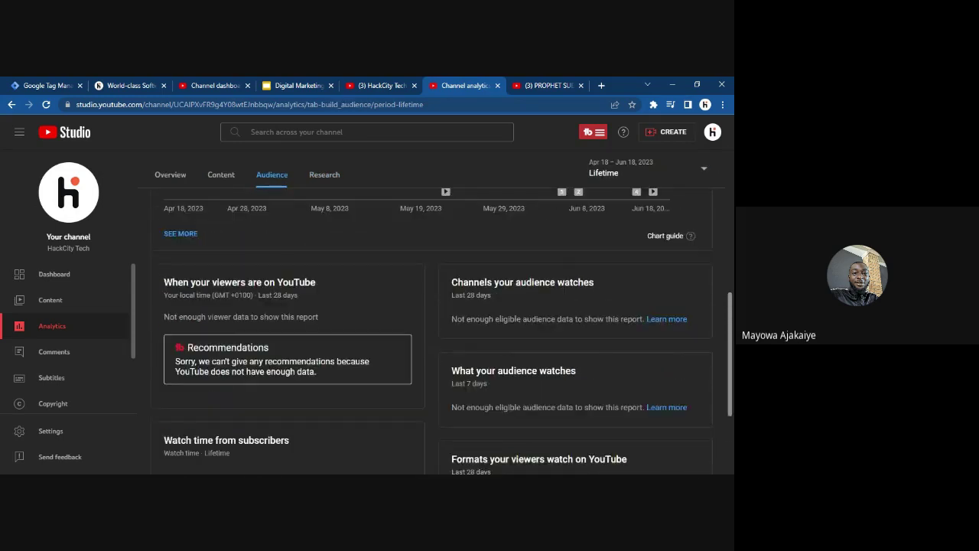
pyautogui.click(223, 200)
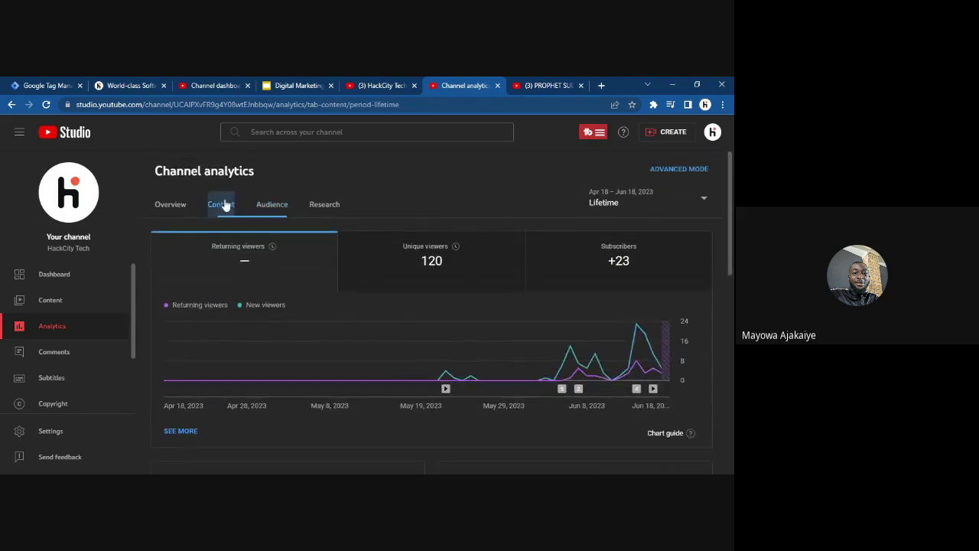
pyautogui.moveTo(731, 224); pyautogui.dragTo(709, 410)
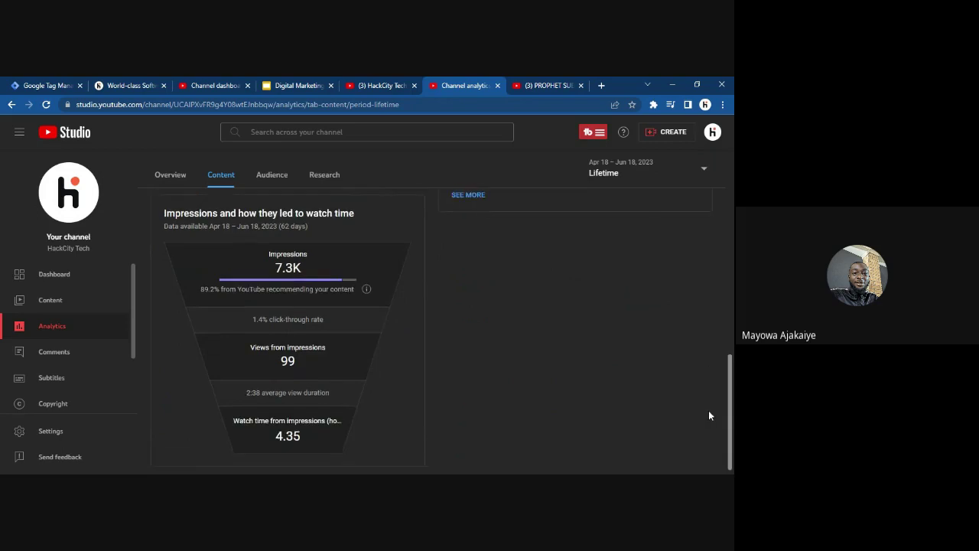
pyautogui.moveTo(251, 316)
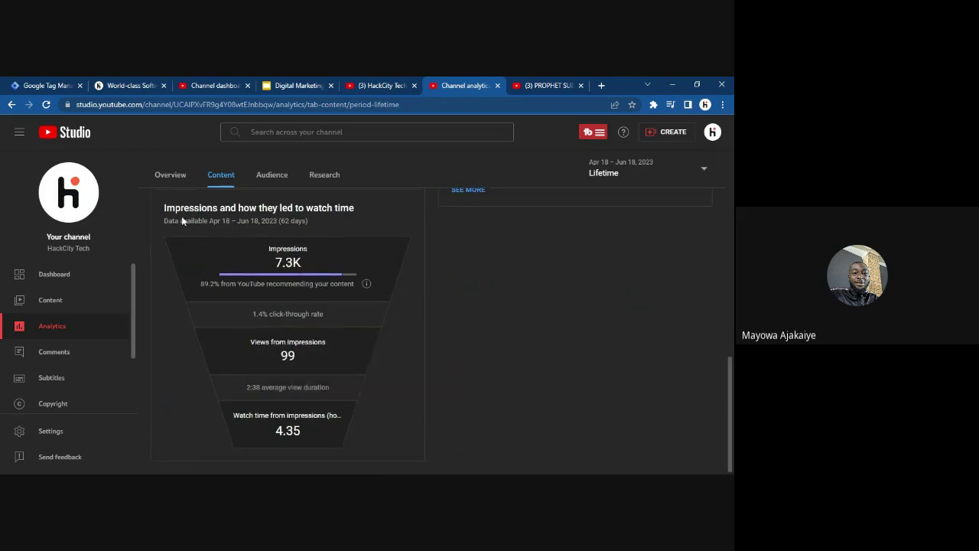
pyautogui.moveTo(262, 213)
pyautogui.moveTo(280, 264)
pyautogui.moveTo(289, 350)
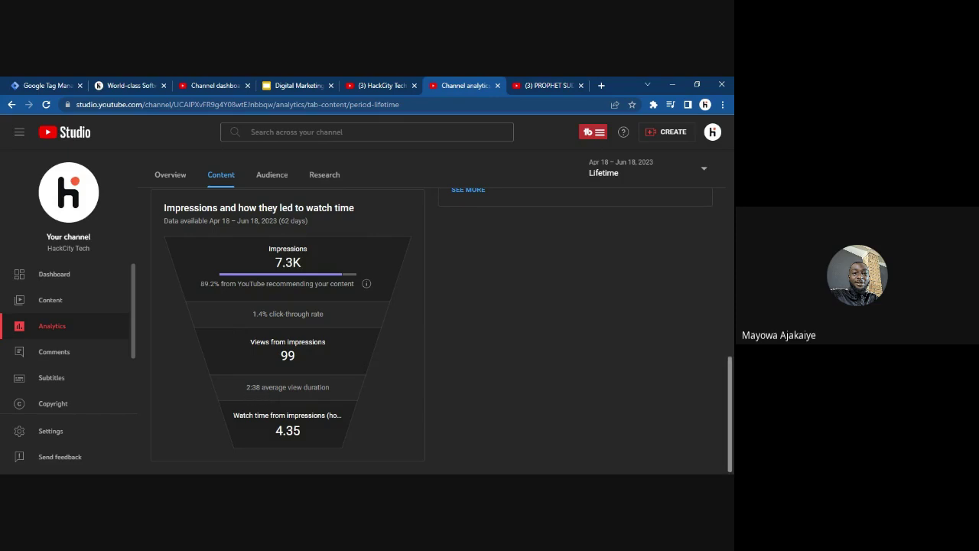
# Check the watch time from impressions in the funnel, then review how viewers find the videos and the top videos
pyautogui.scroll(3, 727, 330)
pyautogui.scroll(-3, 727, 330)
pyautogui.scroll(1, 732, 420)
pyautogui.scroll(-1, 732, 419)
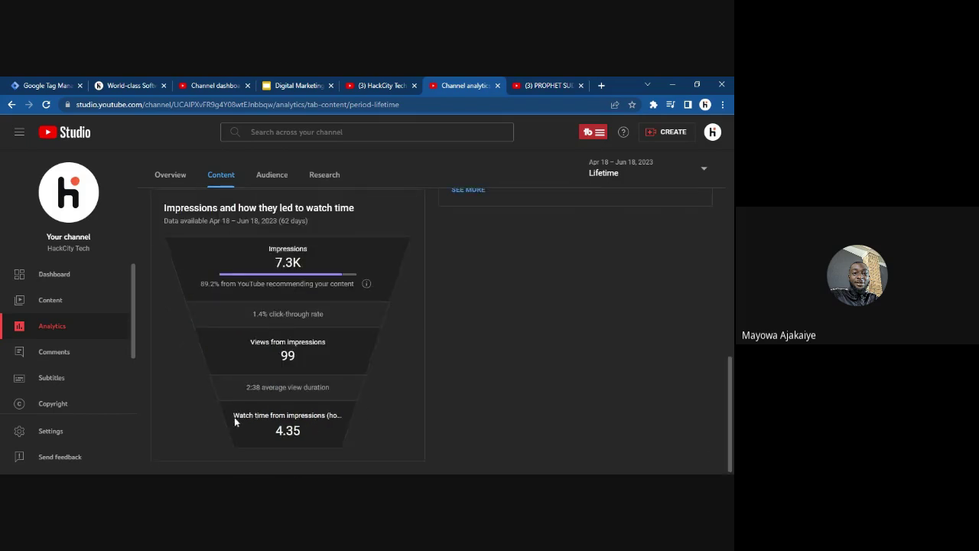
pyautogui.moveTo(260, 417)
pyautogui.moveTo(333, 420)
pyautogui.moveTo(730, 395); pyautogui.dragTo(729, 294)
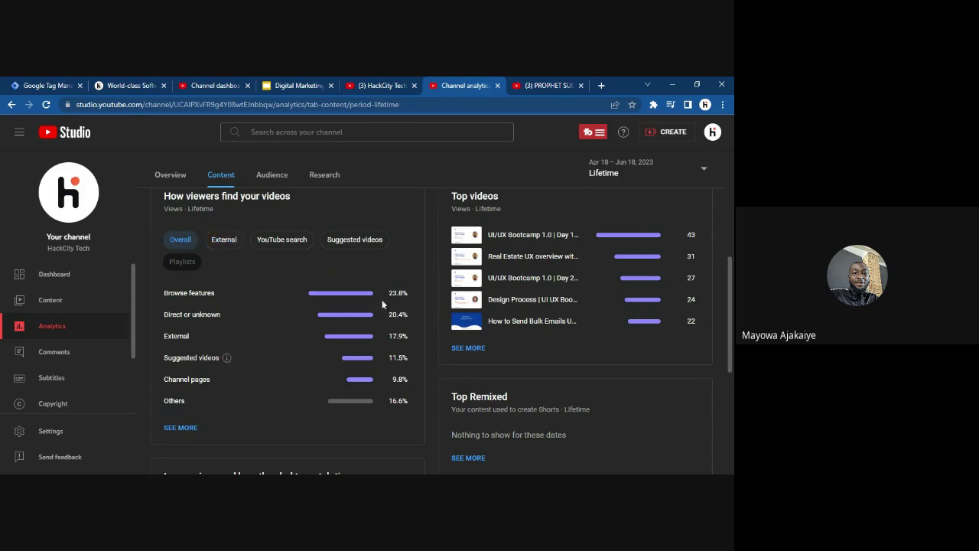
# Open the channel content page and look through the list of uploaded videos
pyautogui.click(51, 301)
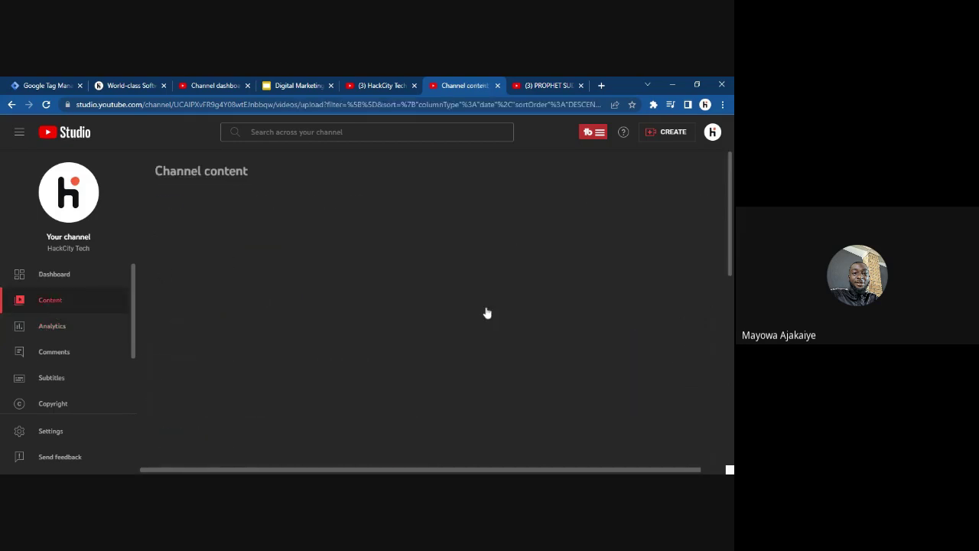
pyautogui.scroll(-5, 487, 313)
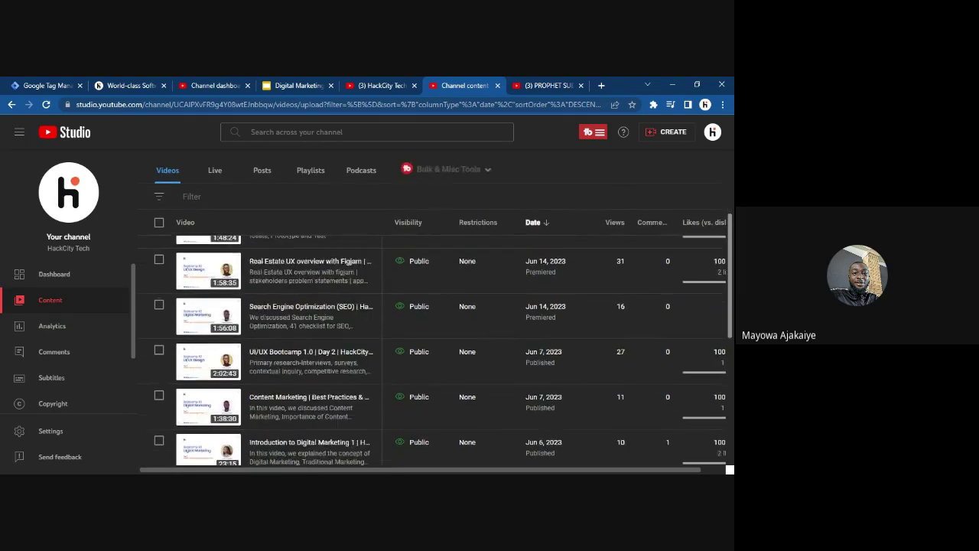
pyautogui.scroll(5, 440, 345)
pyautogui.click(653, 133)
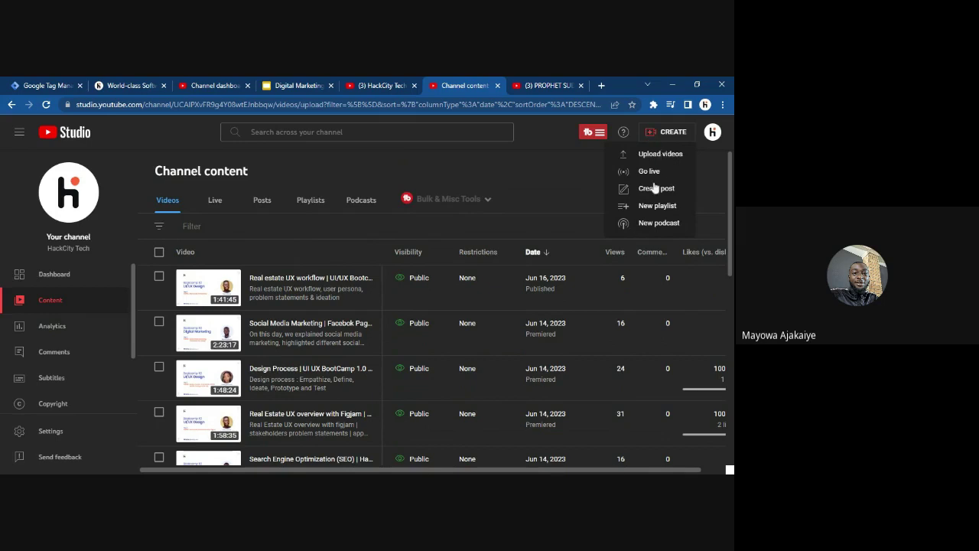
pyautogui.click(651, 157)
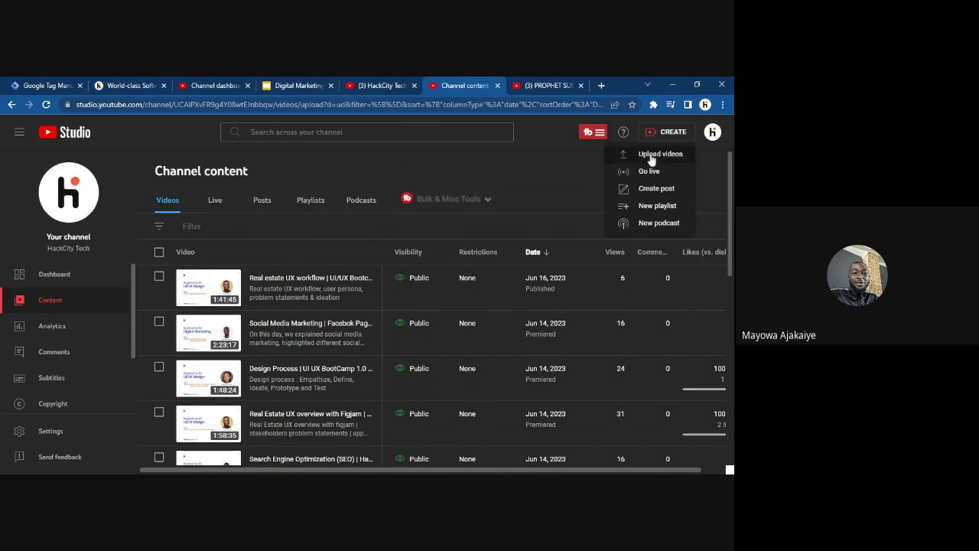
pyautogui.click(353, 361)
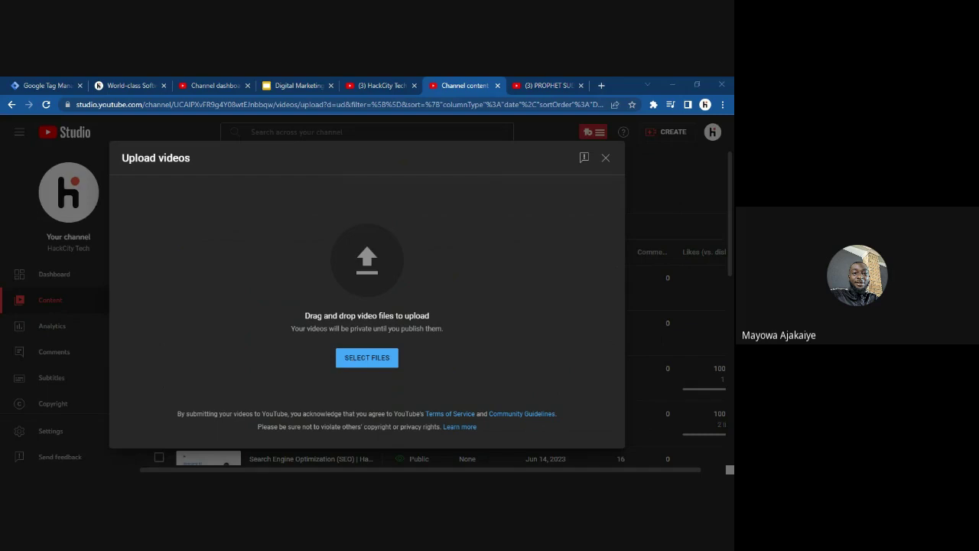
pyautogui.press('Escape')
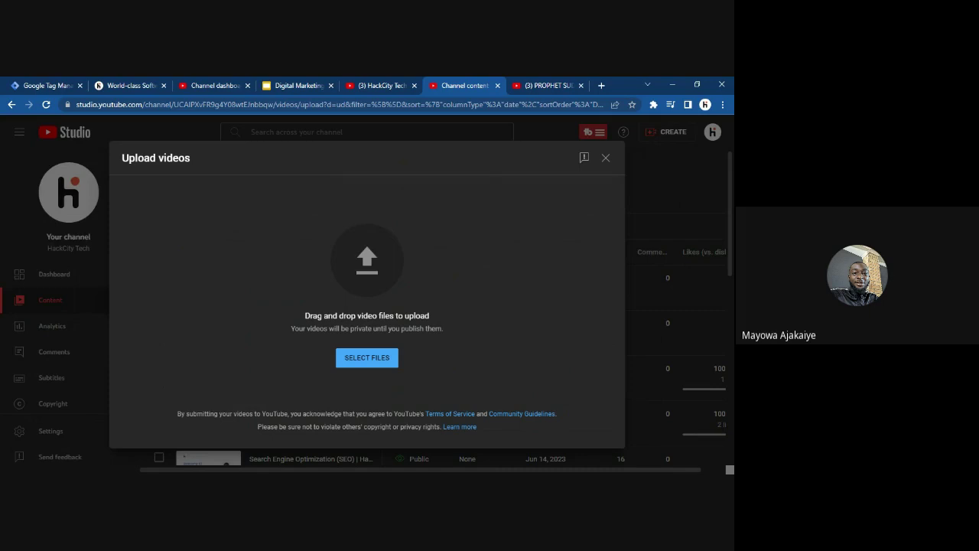
pyautogui.click(605, 158)
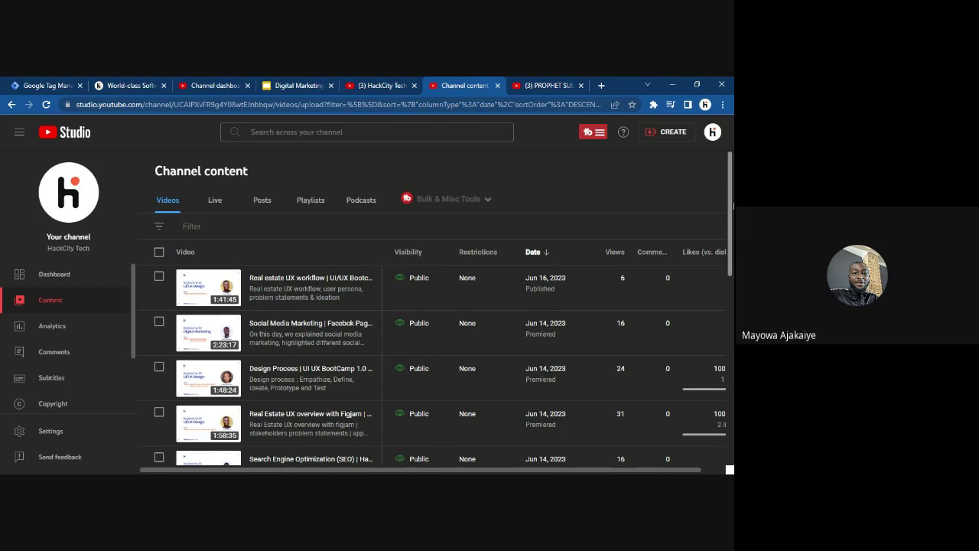
# Check the visibility and scheduling options of the Real estate UX workflow video, then look through the remaining videos
pyautogui.scroll(-2, 345, 306)
pyautogui.scroll(2, 298, 289)
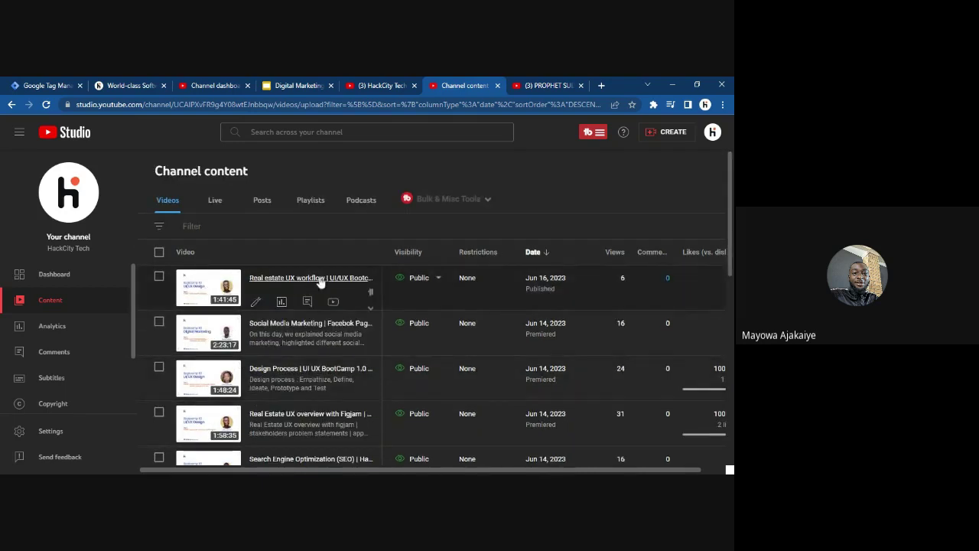
pyautogui.click(436, 278)
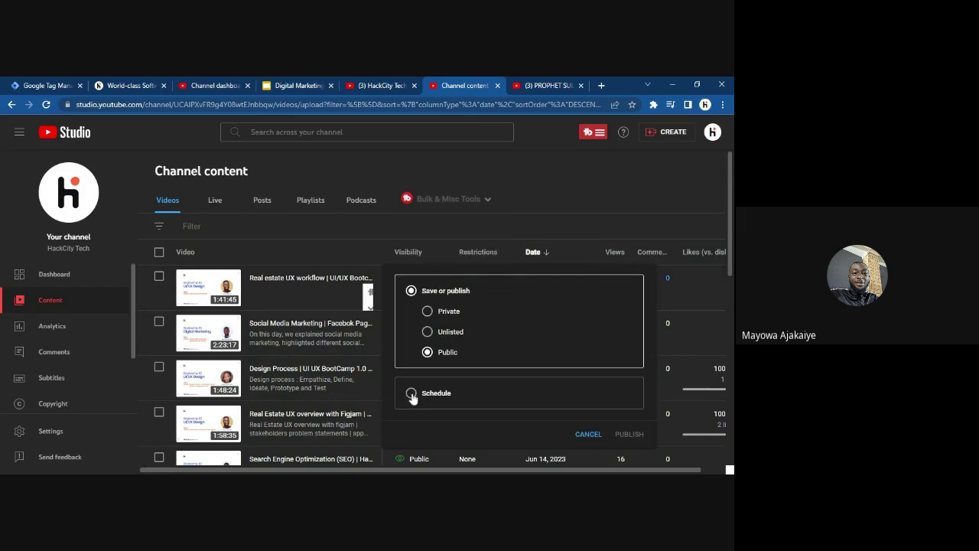
pyautogui.click(651, 163)
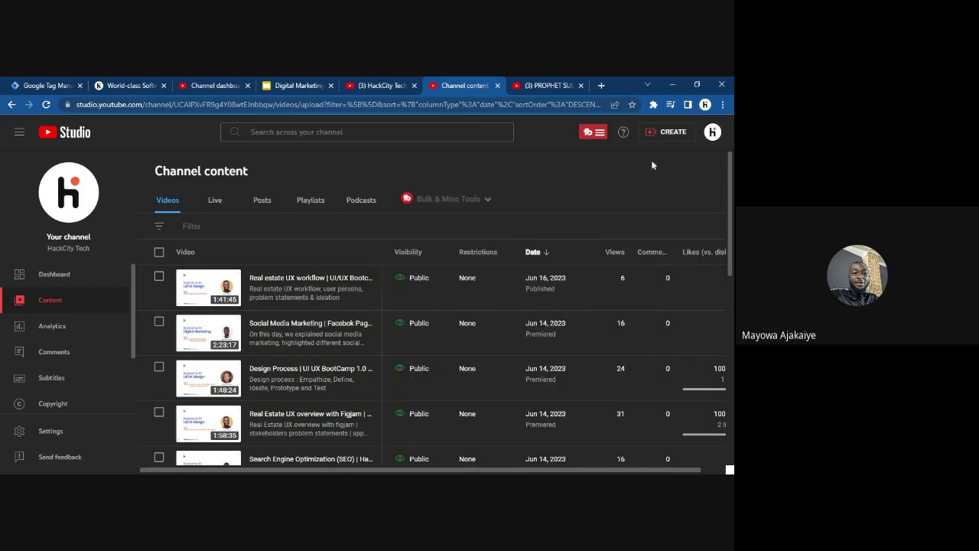
pyautogui.scroll(-5, 733, 284)
pyautogui.scroll(-2, 733, 283)
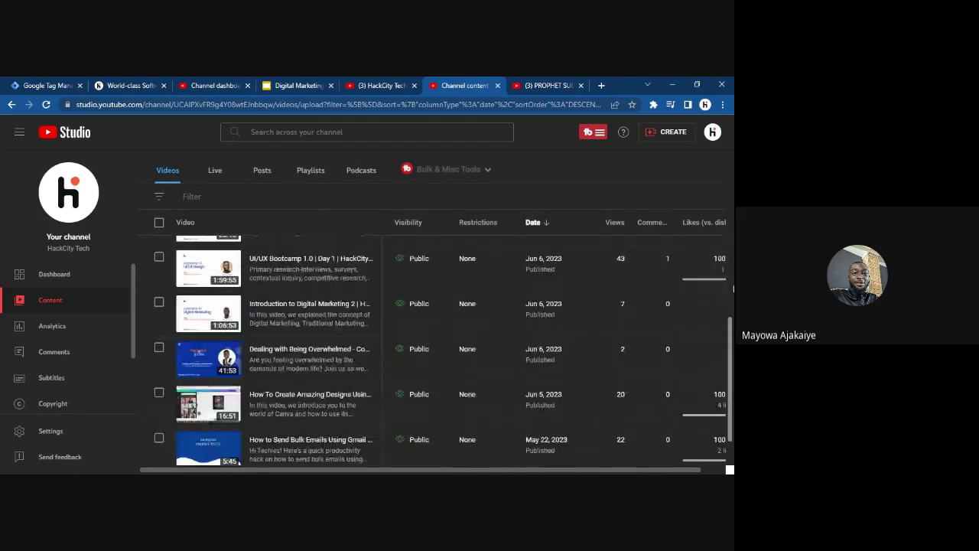
pyautogui.scroll(7, 688, 229)
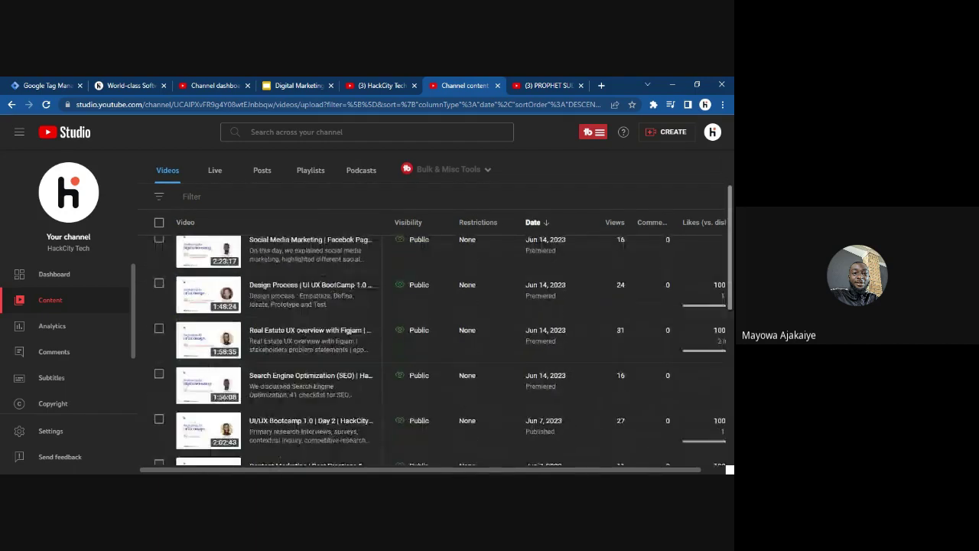
pyautogui.click(669, 138)
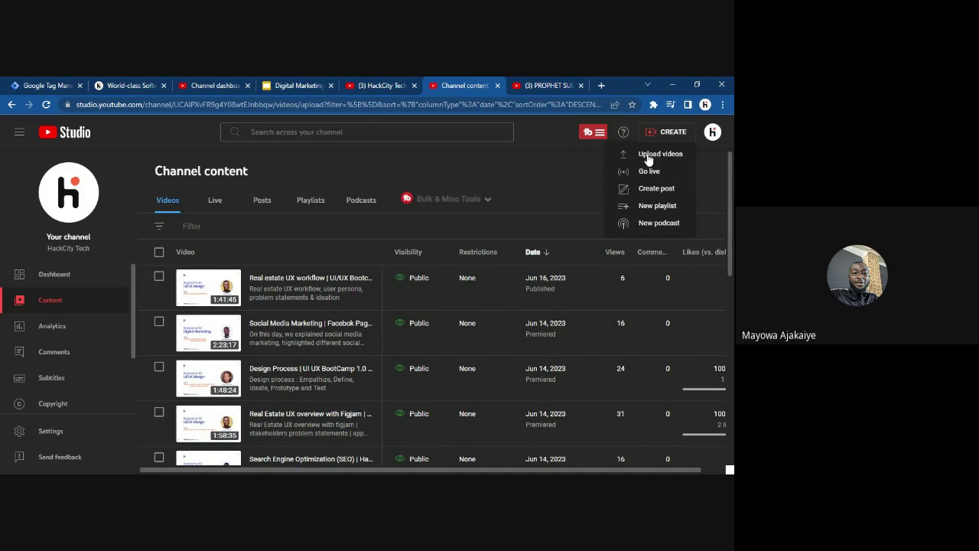
pyautogui.click(648, 157)
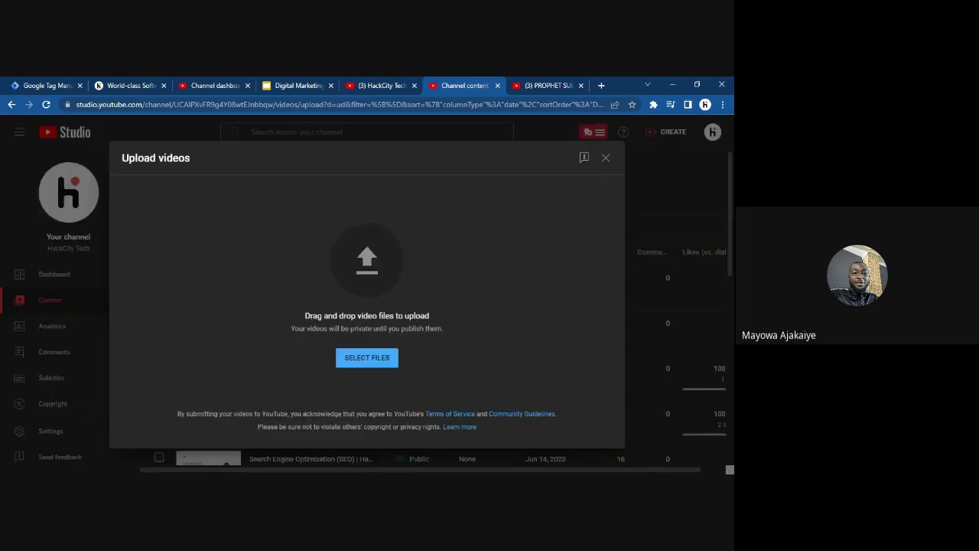
pyautogui.click(358, 359)
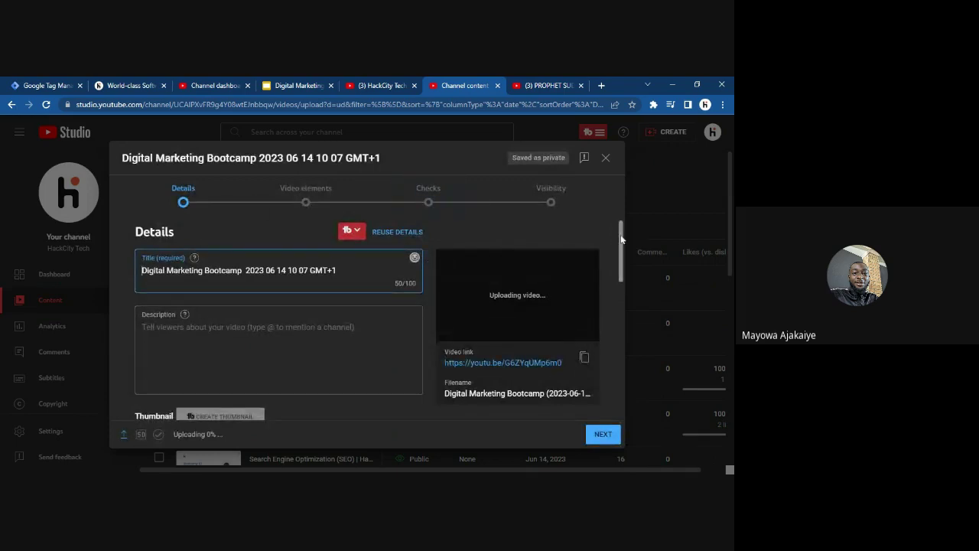
pyautogui.scroll(-1, 621, 250)
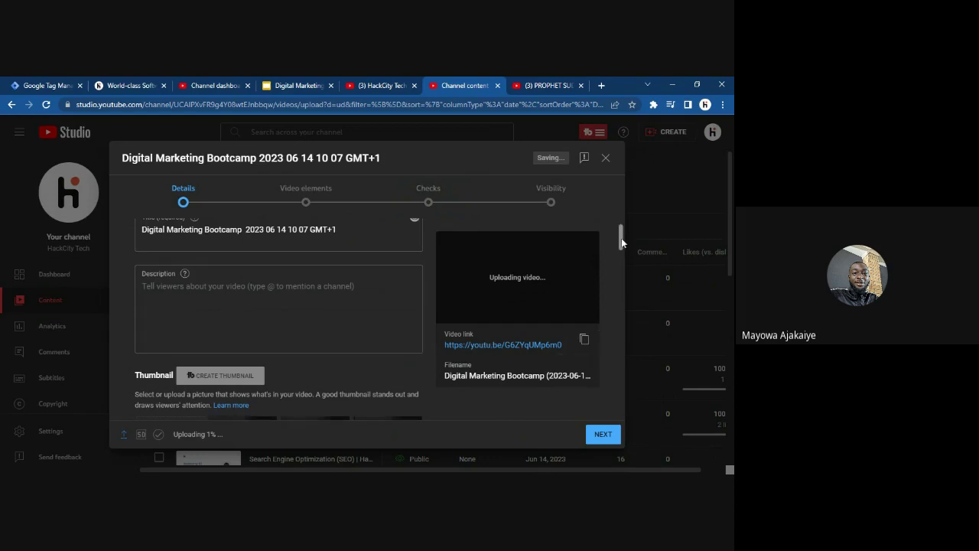
pyautogui.scroll(1, 621, 238)
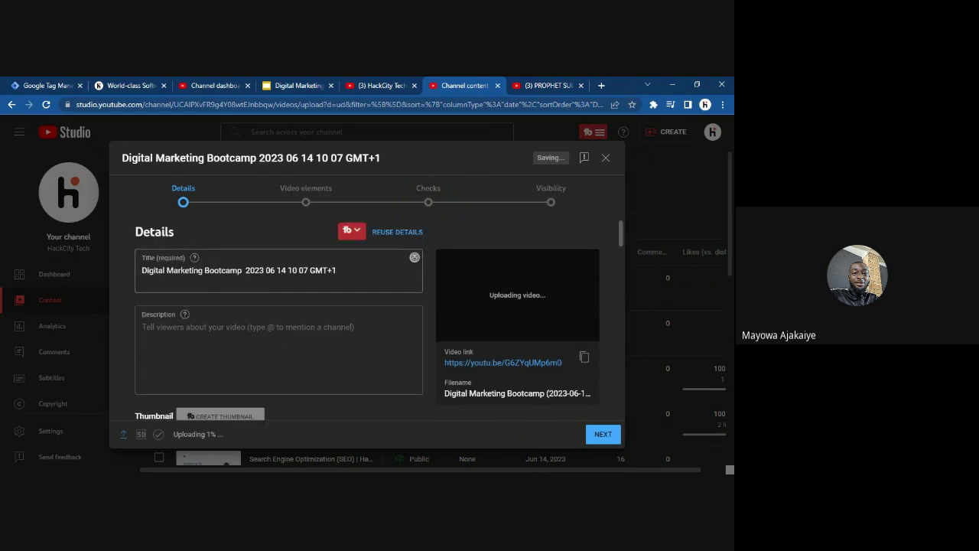
pyautogui.click(278, 274)
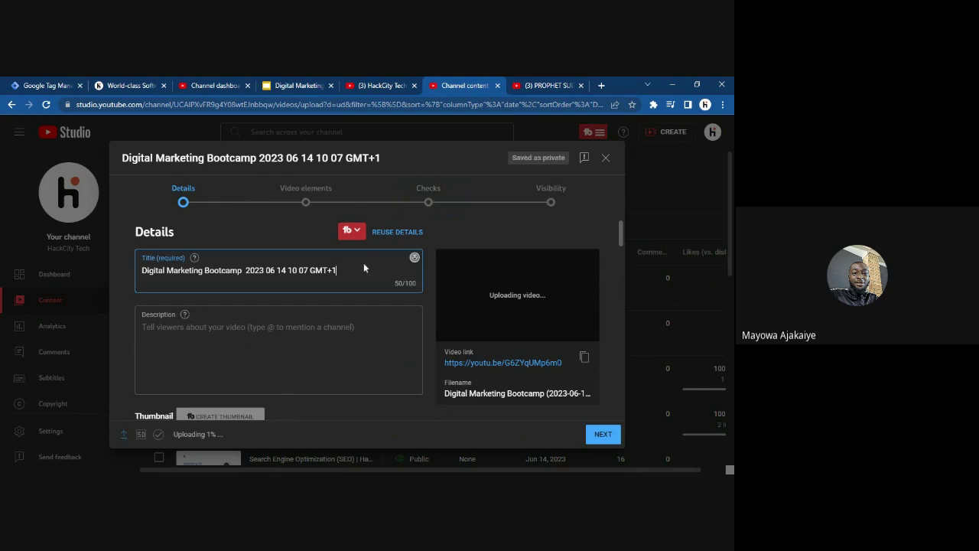
pyautogui.hotkey('shift', 'Left')
pyautogui.hotkey('shift', 'Left')
pyautogui.hotkey('shift', 'Left')
pyautogui.hotkey('shift', 'Left')
pyautogui.hotkey('shift', 'Left')
pyautogui.hotkey('shift', 'Left')
pyautogui.hotkey('shift', 'Left')
pyautogui.hotkey('shift', 'Left')
pyautogui.hotkey('shift', 'Left')
pyautogui.hotkey('shift', 'Left')
pyautogui.hotkey('shift', 'Left')
pyautogui.hotkey('shift', 'Left')
pyautogui.hotkey('shift', 'Left')
pyautogui.hotkey('shift', 'Left')
pyautogui.hotkey('shift', 'Left')
pyautogui.hotkey('shift', 'Left')
pyautogui.hotkey('shift', 'Left')
pyautogui.hotkey('shift', 'Left')
pyautogui.hotkey('shift', 'Left')
pyautogui.hotkey('shift', 'Left')
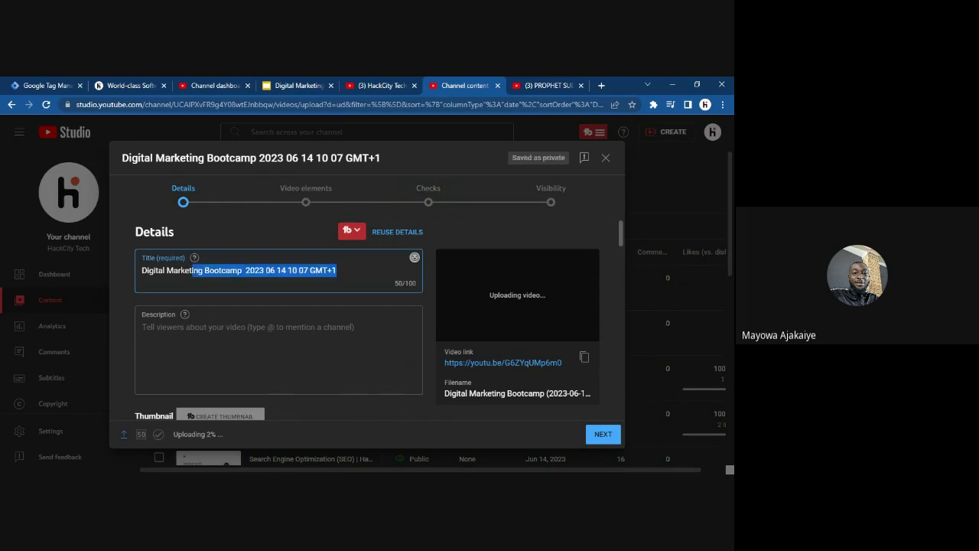
pyautogui.click(170, 270)
pyautogui.click(141, 270)
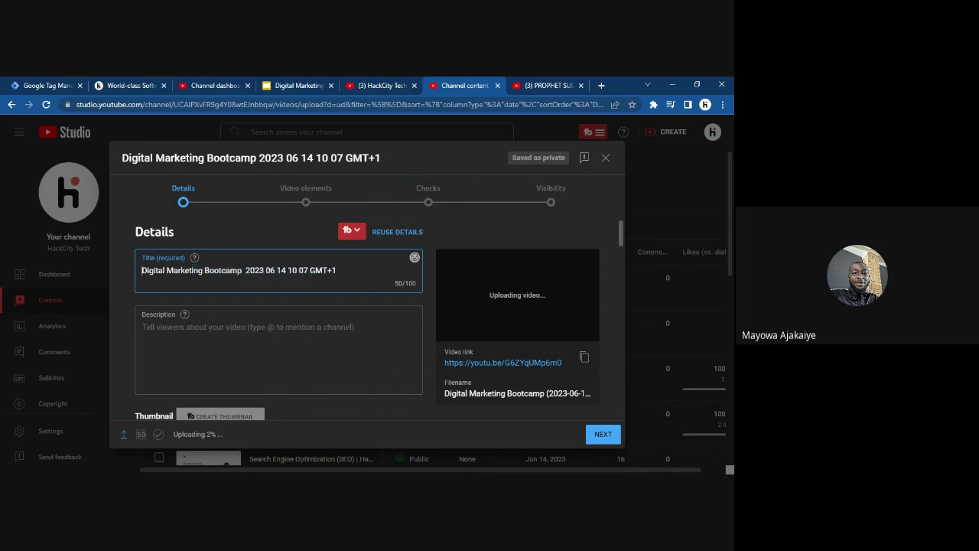
pyautogui.write('||')
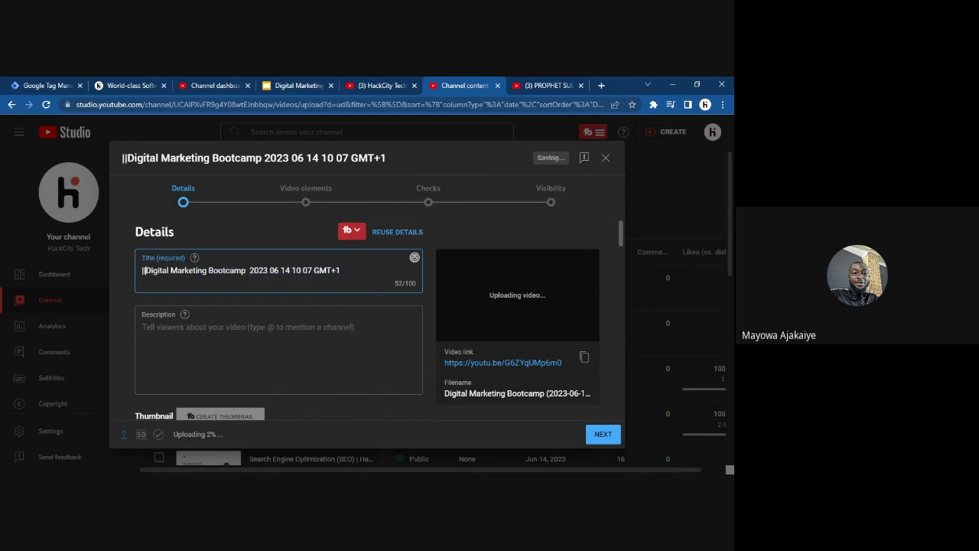
pyautogui.press('BackSpace')
pyautogui.press('BackSpace')
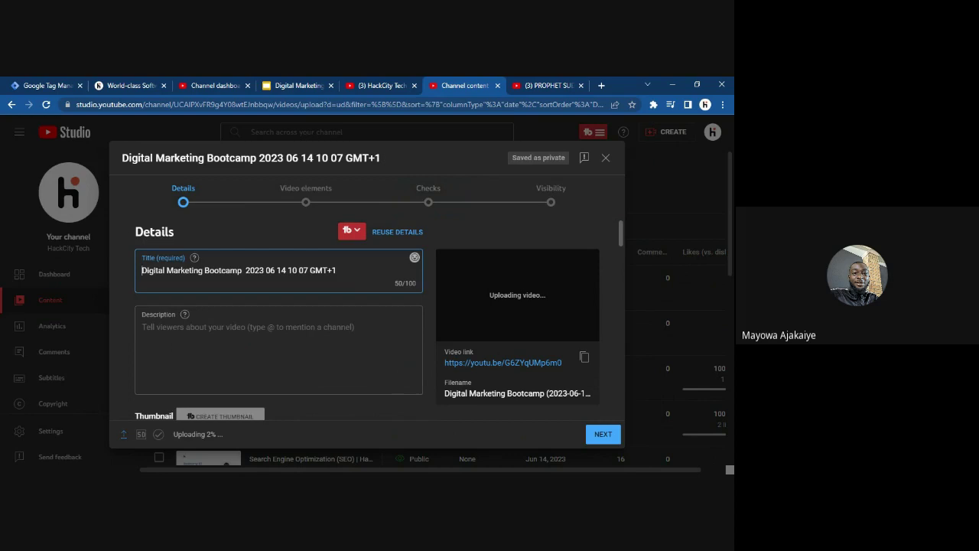
# Insert a "|" separator after "Digital Marketing Bootcamp" in the video title and highlight the date and time text
pyautogui.write('|')
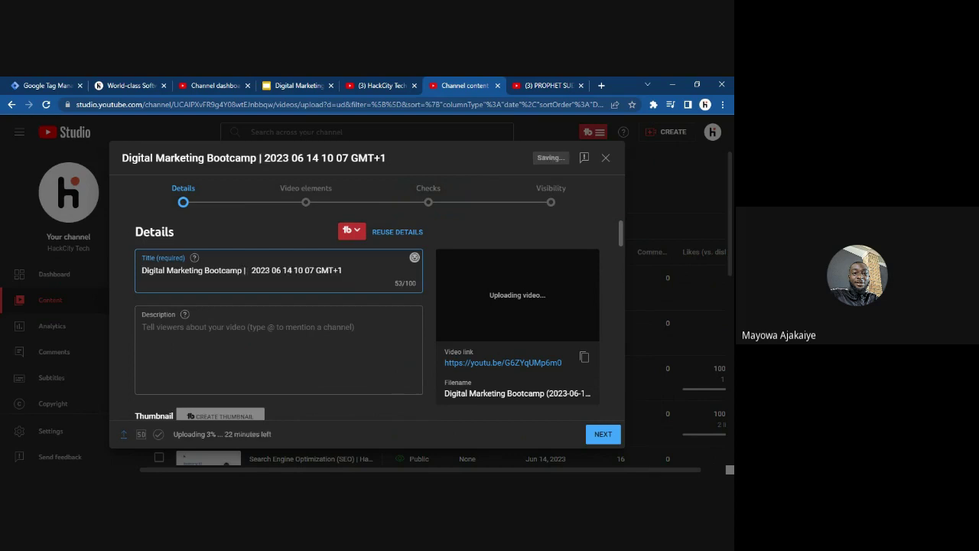
pyautogui.hotkey('shift', 'Right')
pyautogui.hotkey('shift', 'Right')
pyautogui.hotkey('shift', 'Right')
pyautogui.hotkey('shift', 'Right')
pyautogui.hotkey('shift', 'Right')
pyautogui.hotkey('shift', 'Right')
pyautogui.hotkey('shift', 'Right')
pyautogui.hotkey('shift', 'Right')
pyautogui.hotkey('shift', 'Right')
pyautogui.hotkey('shift', 'Right')
pyautogui.hotkey('shift', 'Right')
pyautogui.hotkey('shift', 'Right')
pyautogui.hotkey('shift', 'Right')
pyautogui.hotkey('shift', 'Right')
pyautogui.hotkey('shift', 'Right')
pyautogui.hotkey('shift', 'Right')
pyautogui.hotkey('shift', 'Right')
pyautogui.hotkey('shift', 'Right')
pyautogui.hotkey('shift', 'Right')
pyautogui.hotkey('shift', 'Right')
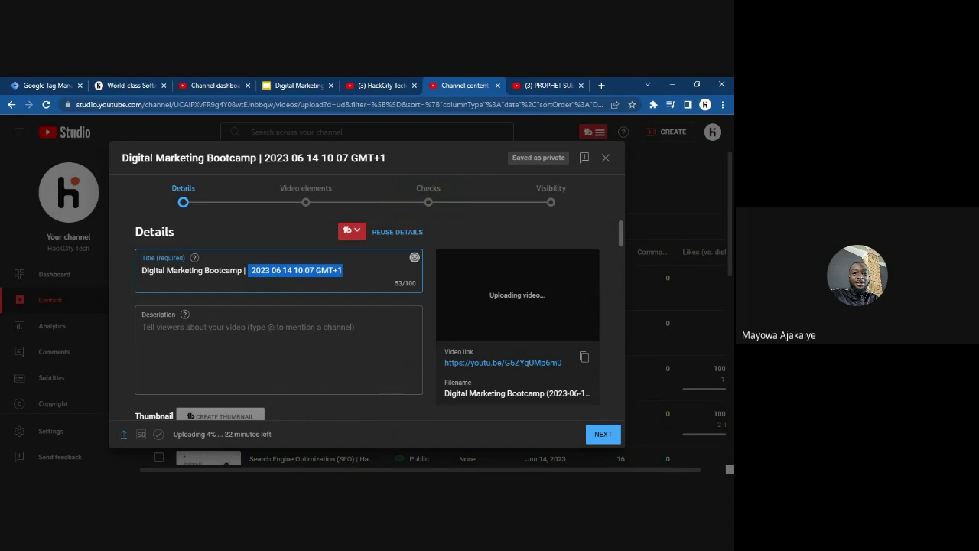
pyautogui.click(143, 270)
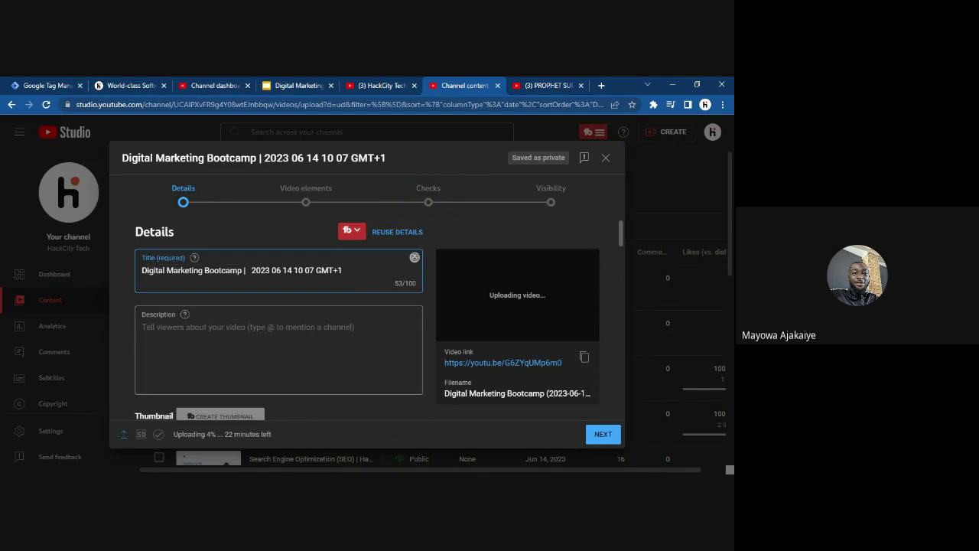
# Look over the Description, Thumbnail and Playlists sections of the uploading video's details
pyautogui.click(305, 322)
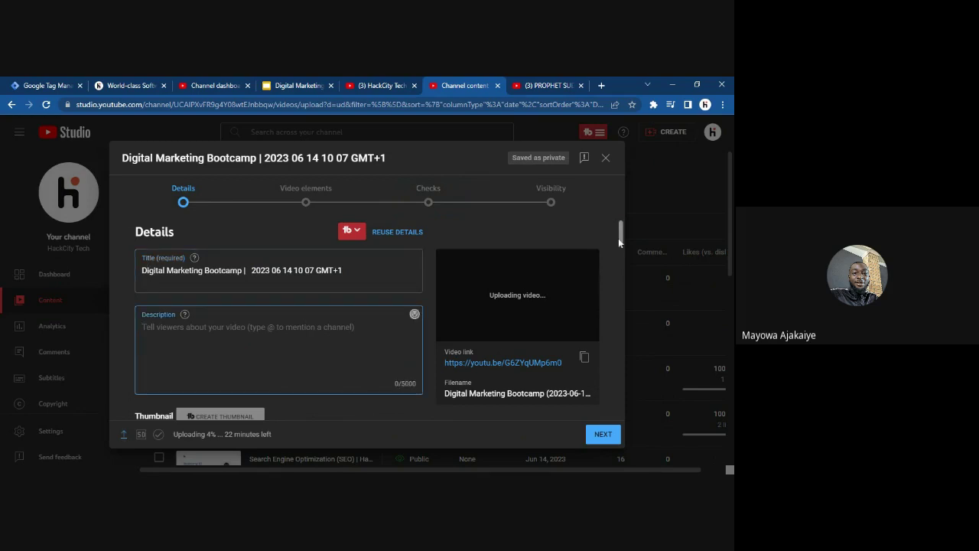
pyautogui.moveTo(620, 232); pyautogui.dragTo(621, 238)
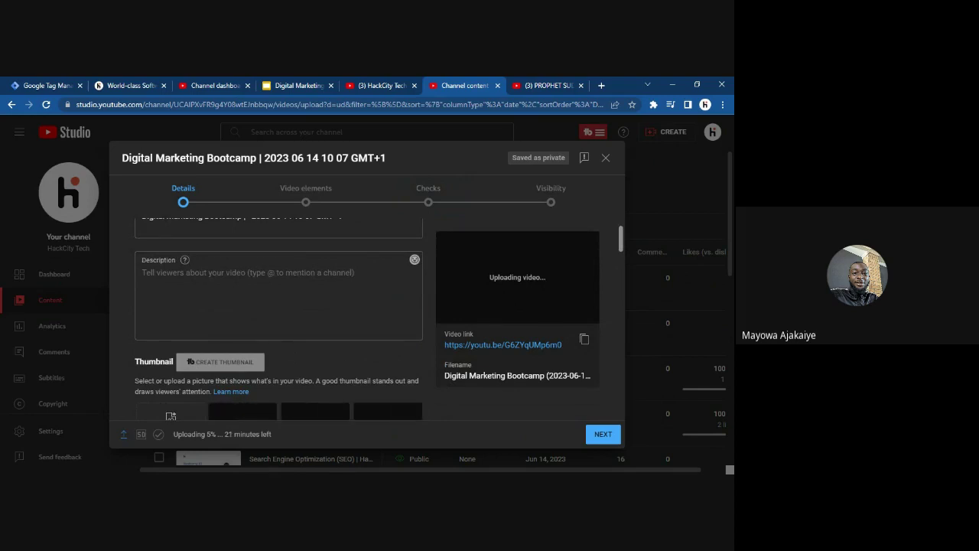
pyautogui.moveTo(619, 234); pyautogui.dragTo(622, 252)
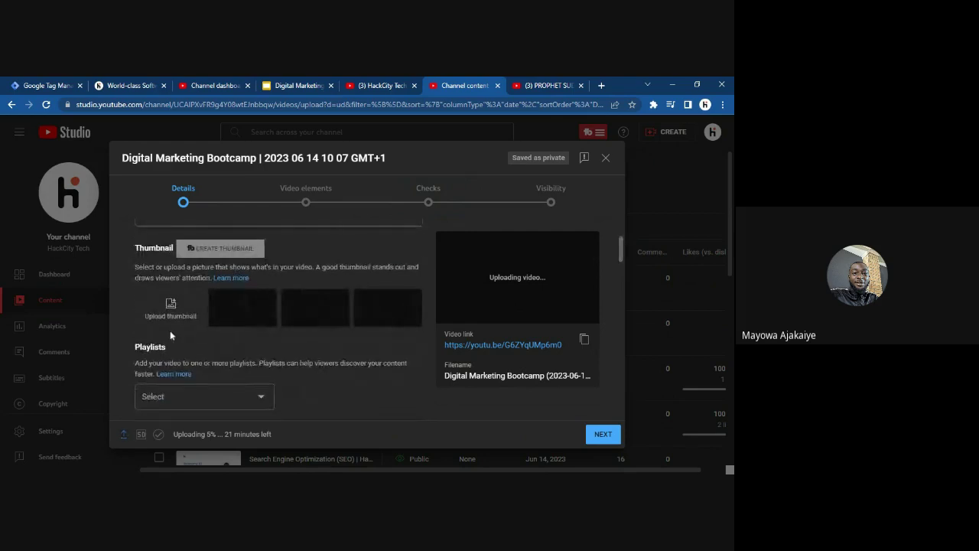
# Switch to the PROPHET SUDDENLY video page and look through its comments and recommended videos
pyautogui.click(380, 84)
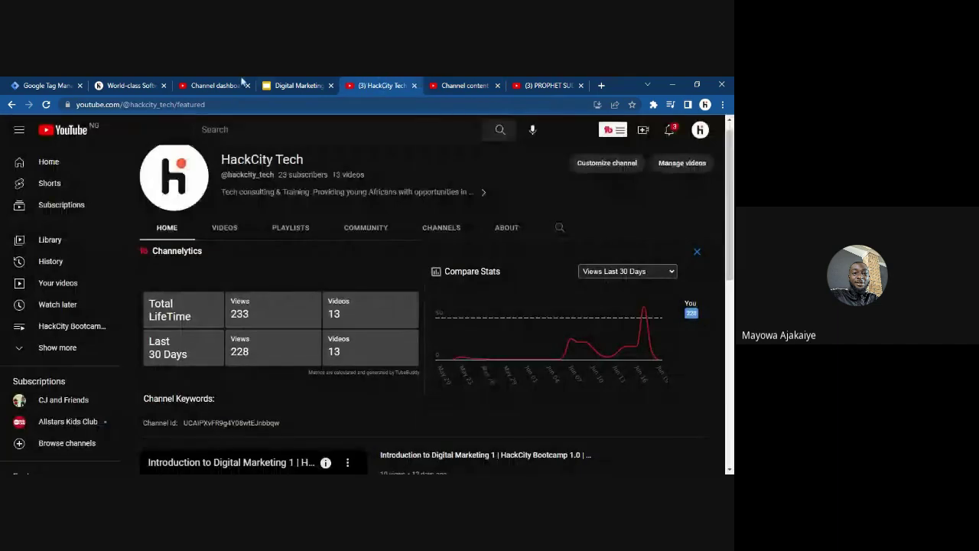
pyautogui.click(463, 85)
pyautogui.click(547, 85)
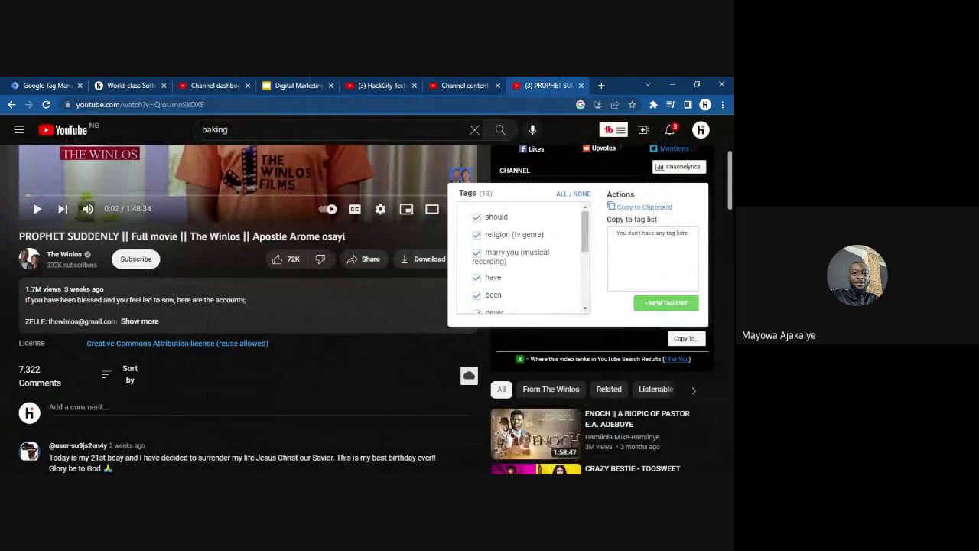
pyautogui.scroll(-3, 366, 308)
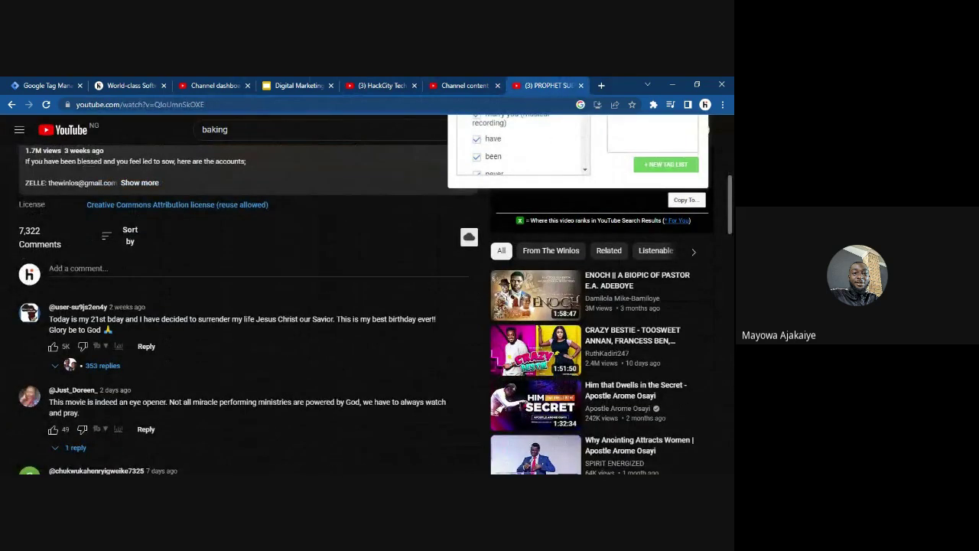
pyautogui.moveTo(529, 417)
pyautogui.moveTo(731, 185); pyautogui.dragTo(731, 230)
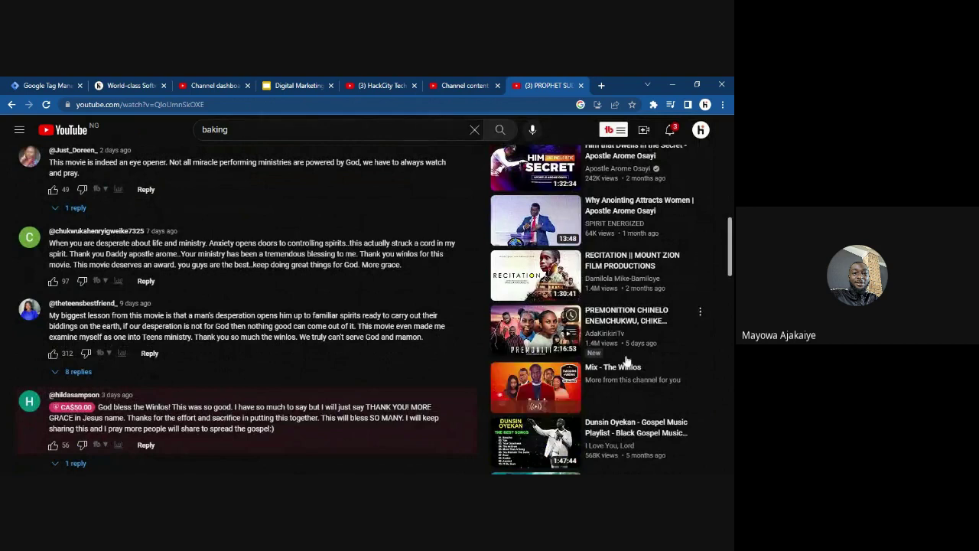
pyautogui.scroll(-3, 581, 352)
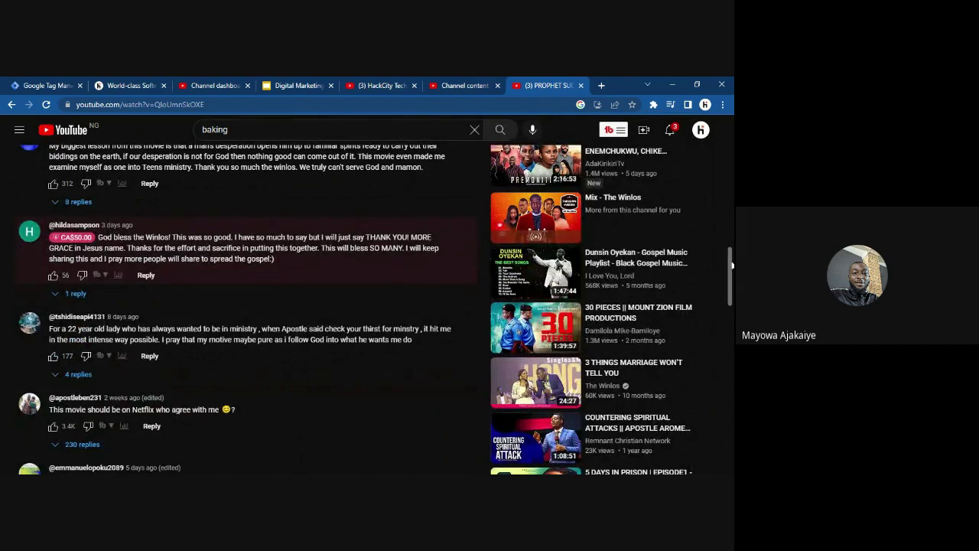
pyautogui.moveTo(730, 264); pyautogui.dragTo(733, 304)
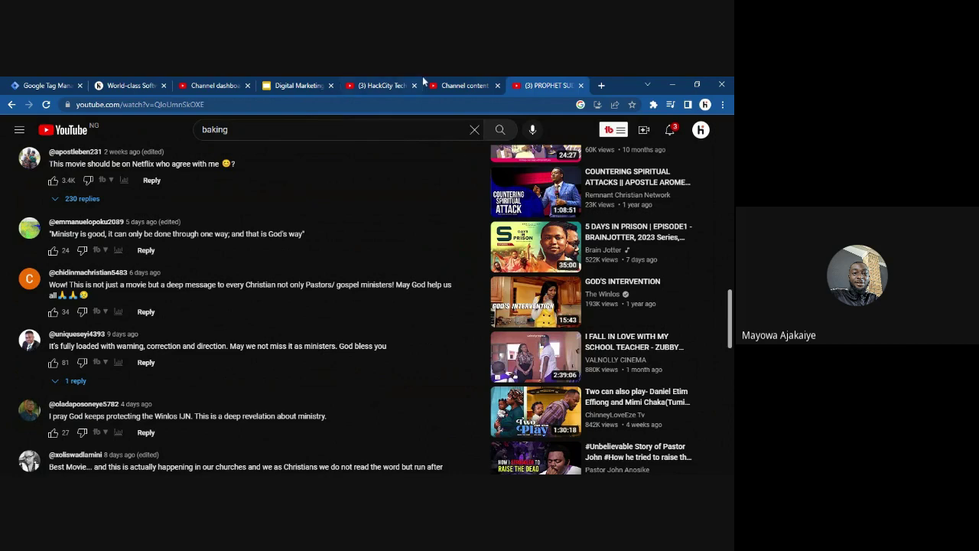
# Return to the uploading video's details and view the available playlists without selecting one
pyautogui.click(381, 85)
pyautogui.click(468, 82)
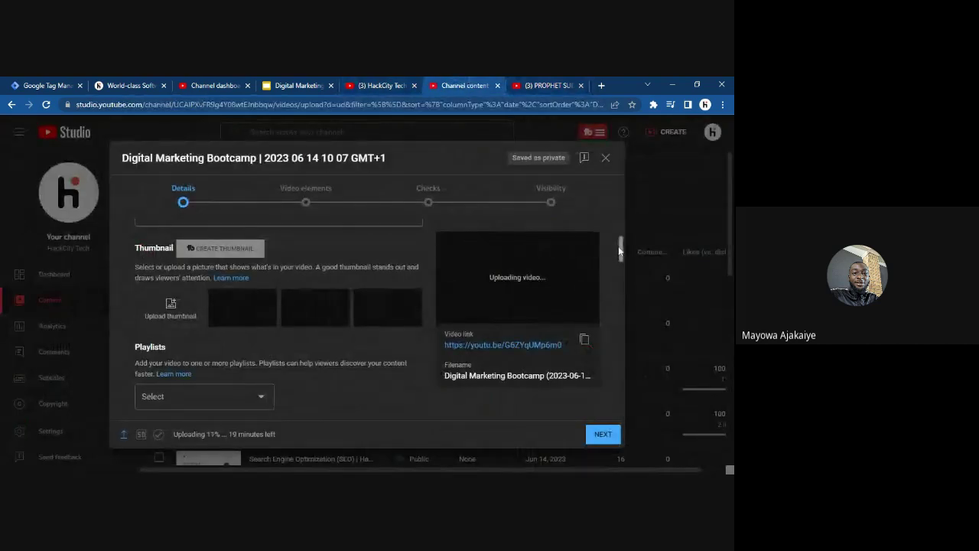
pyautogui.scroll(-3, 237, 291)
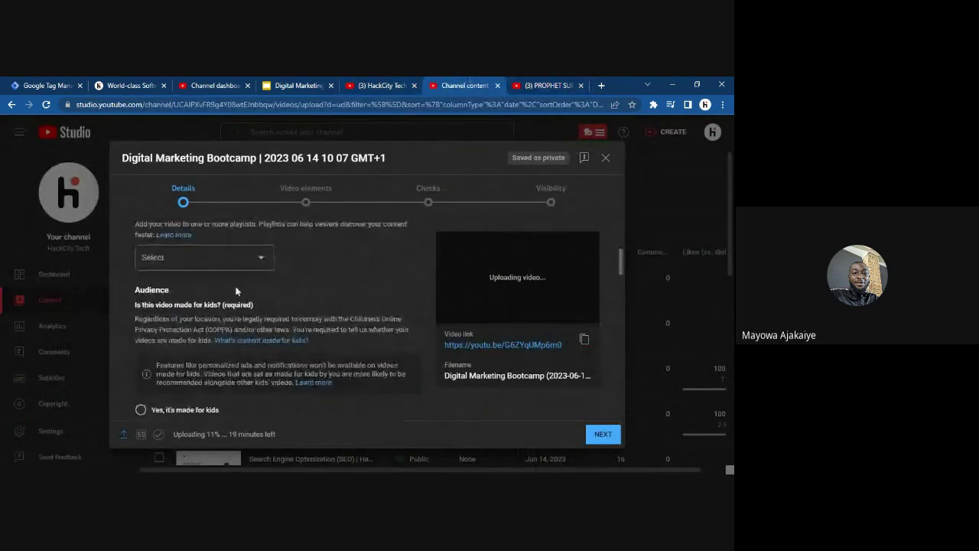
pyautogui.click(268, 260)
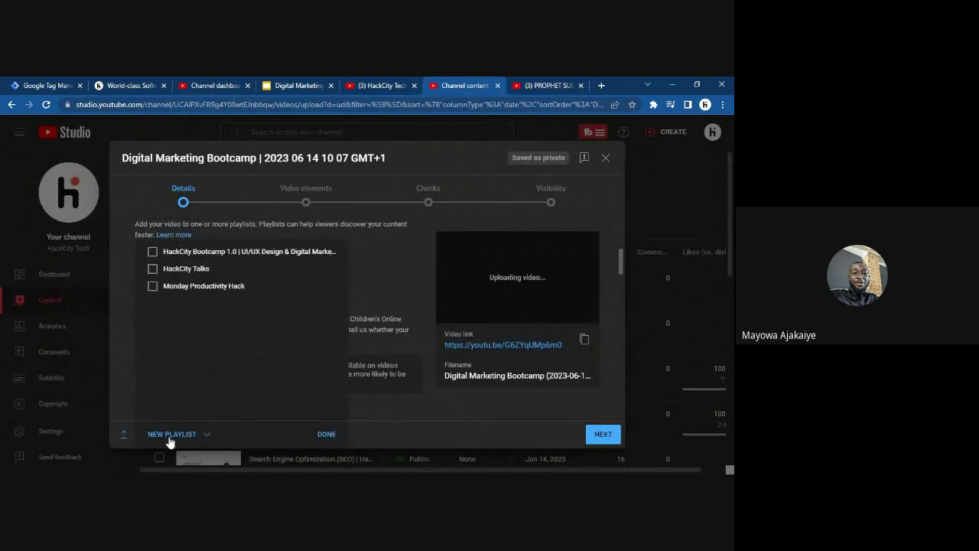
pyautogui.click(391, 286)
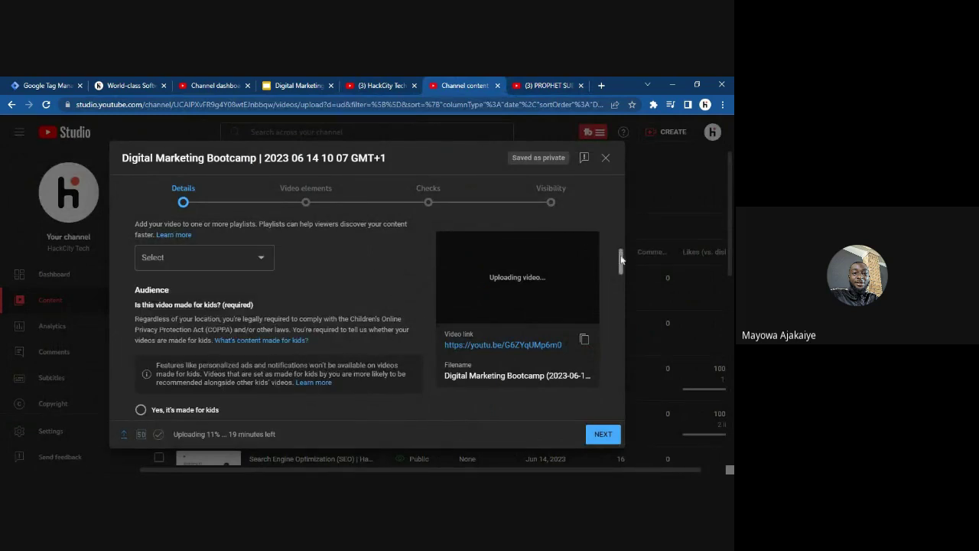
# Look over the Audience, Paid promotion, Automatic chapters and Featured places settings of the uploading video
pyautogui.moveTo(622, 262); pyautogui.dragTo(622, 268)
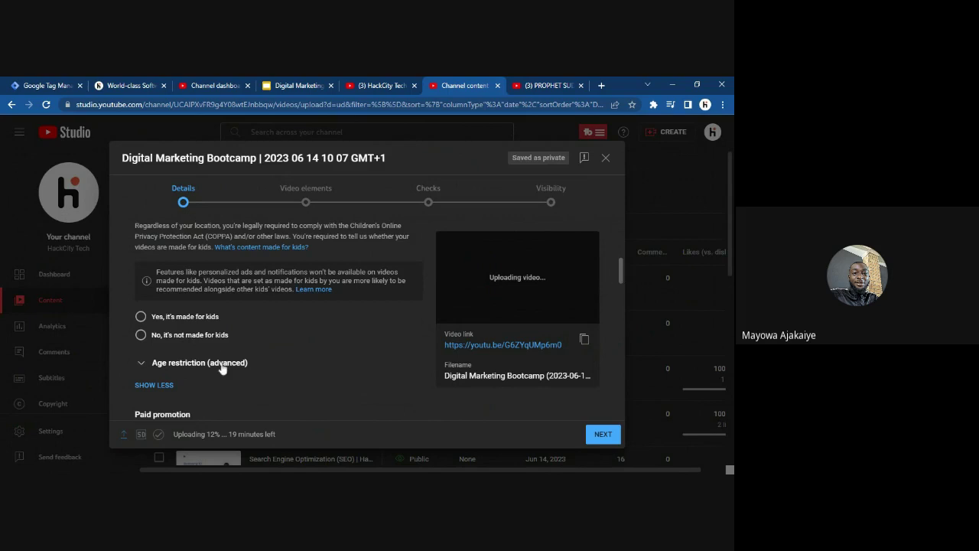
pyautogui.moveTo(624, 278); pyautogui.dragTo(624, 293)
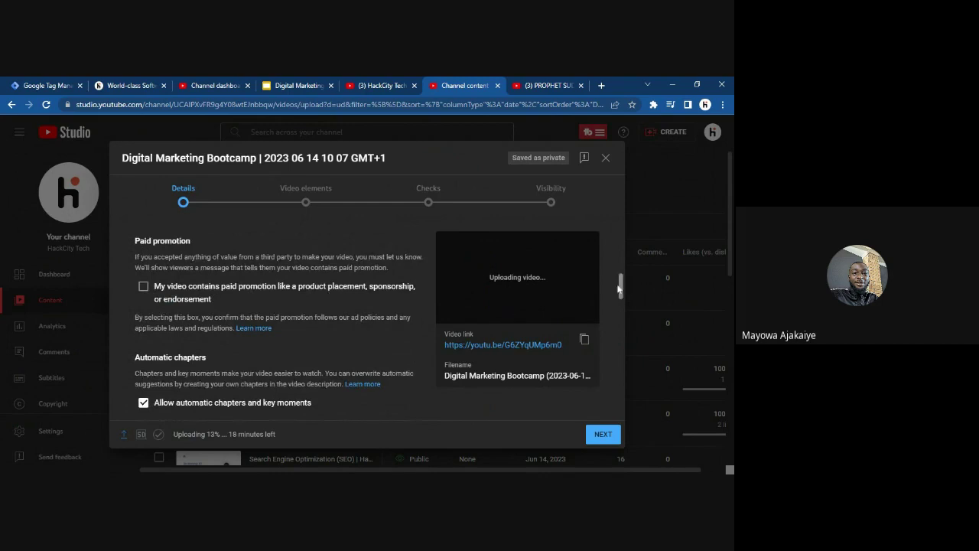
pyautogui.moveTo(620, 287); pyautogui.dragTo(621, 303)
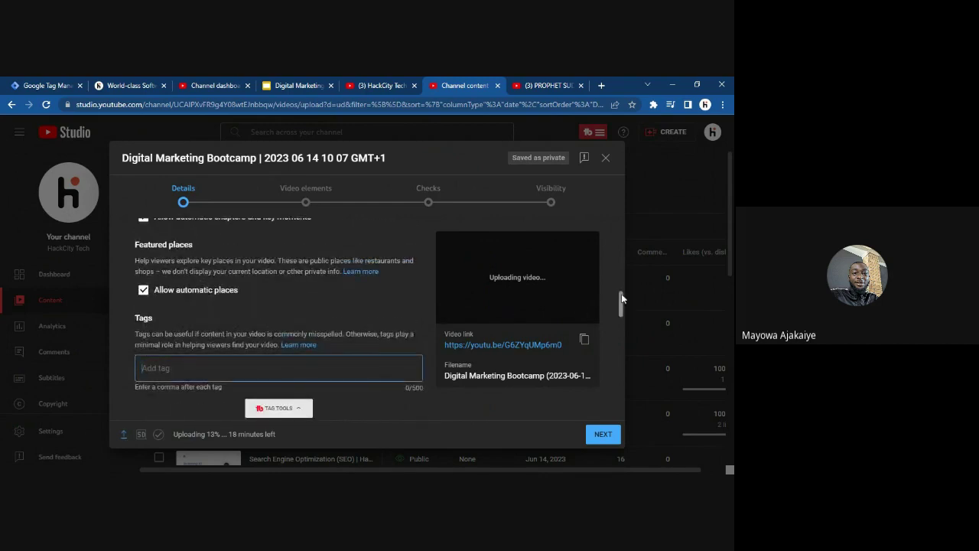
# Close the Tag Lists window and examine the Tags field, Tag Tools and Recommended Tags of the uploading video
pyautogui.moveTo(623, 303); pyautogui.dragTo(623, 314)
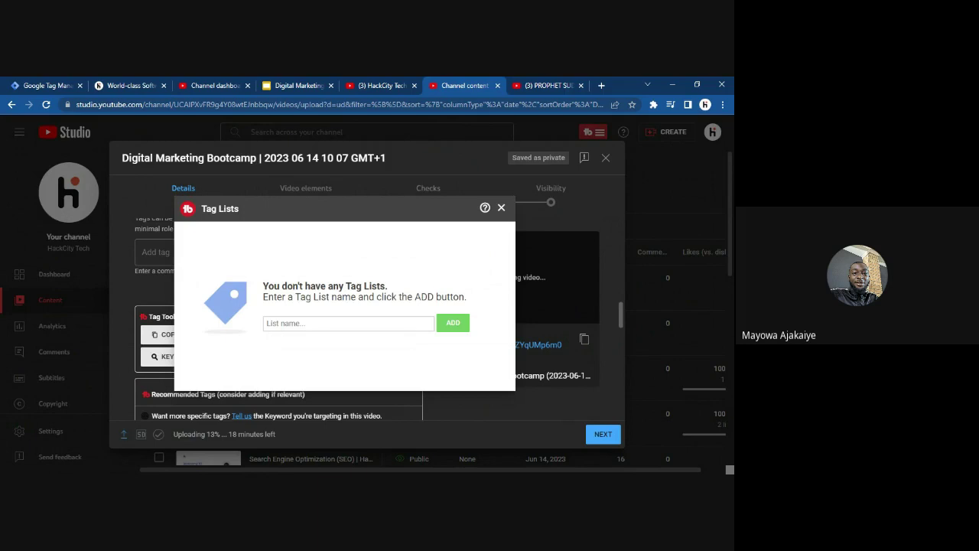
pyautogui.click(503, 210)
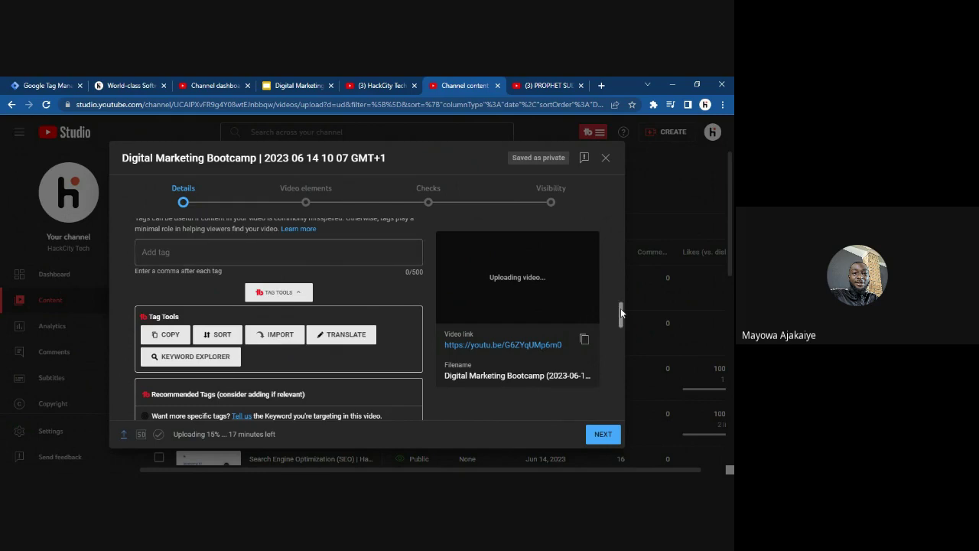
pyautogui.moveTo(621, 308); pyautogui.dragTo(609, 332)
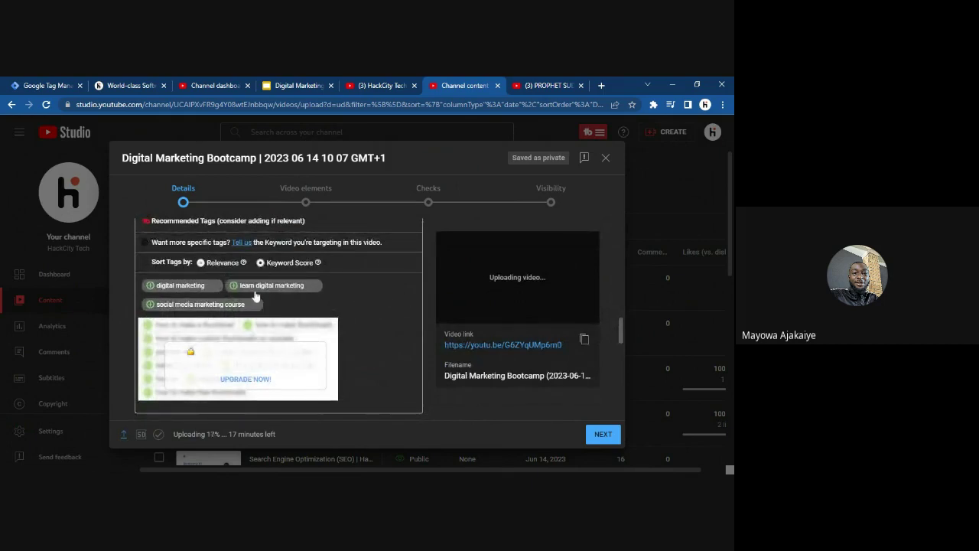
pyautogui.moveTo(622, 335); pyautogui.dragTo(620, 308)
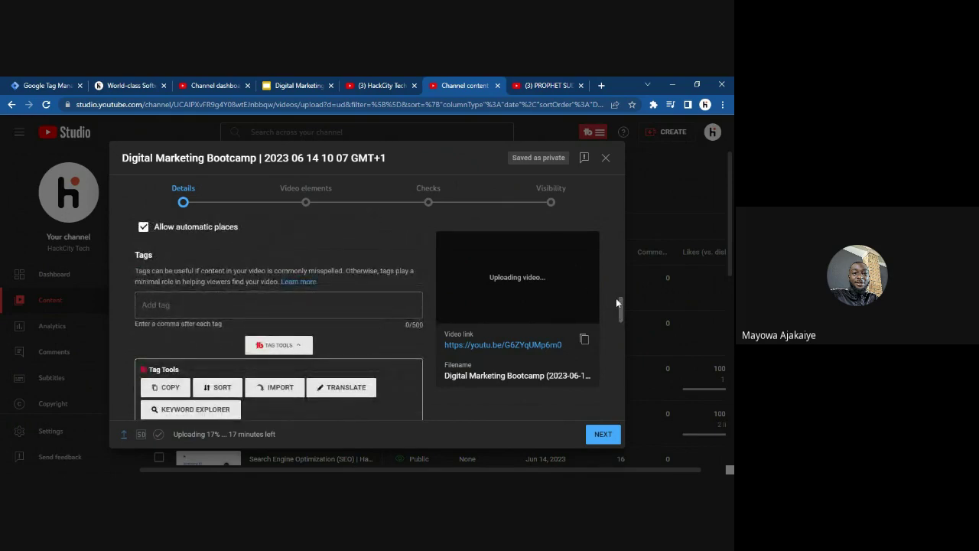
pyautogui.moveTo(620, 305); pyautogui.dragTo(619, 307)
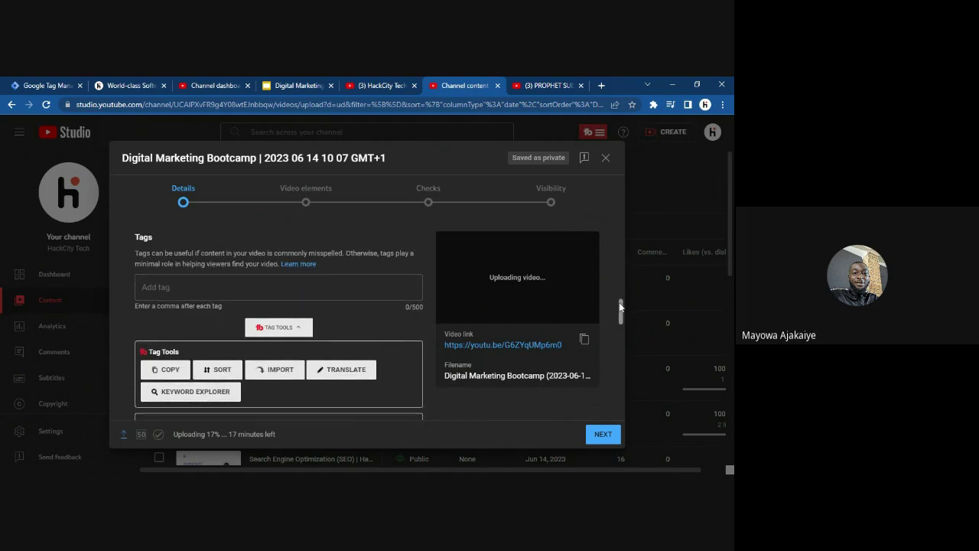
pyautogui.moveTo(620, 304); pyautogui.dragTo(622, 310)
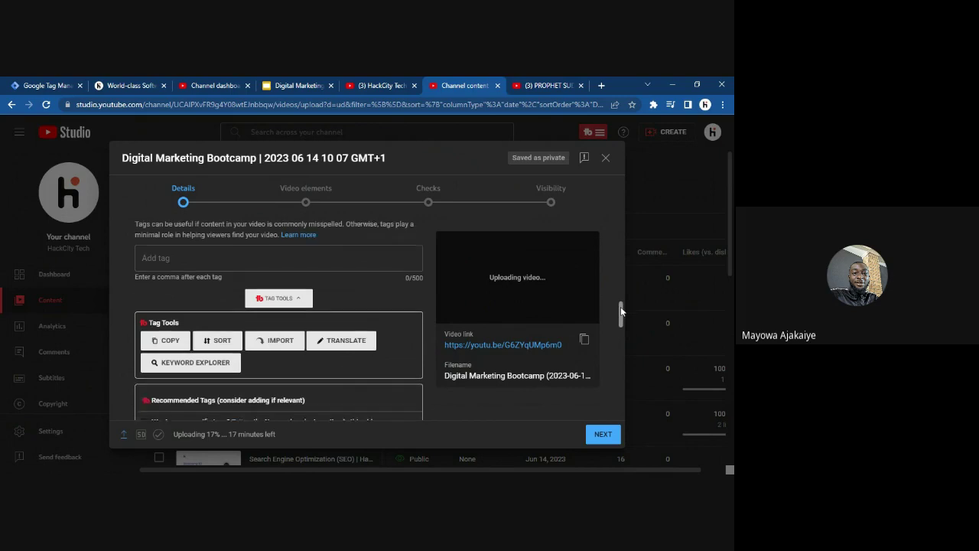
# Collapse and expand the Tag Tools below the Tags field and look over their options
pyautogui.click(301, 300)
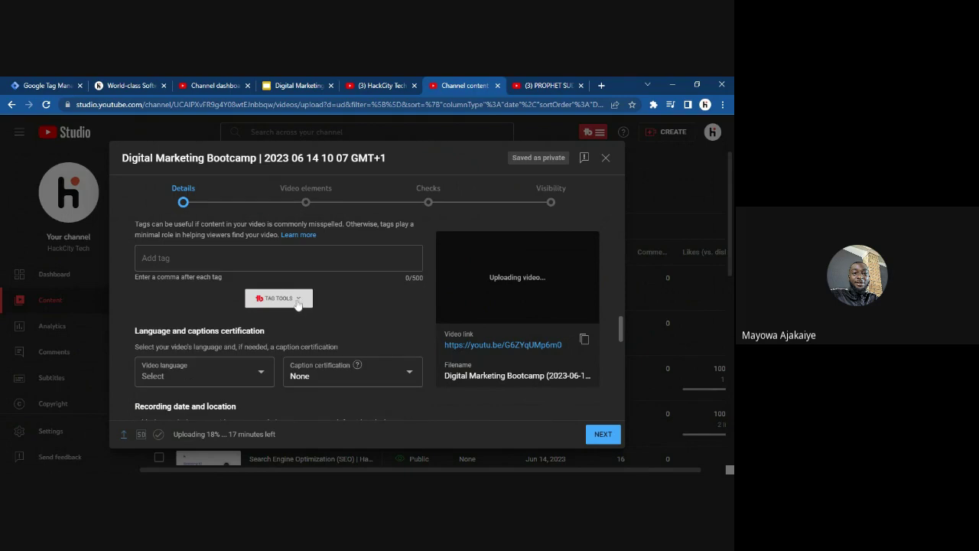
pyautogui.click(297, 300)
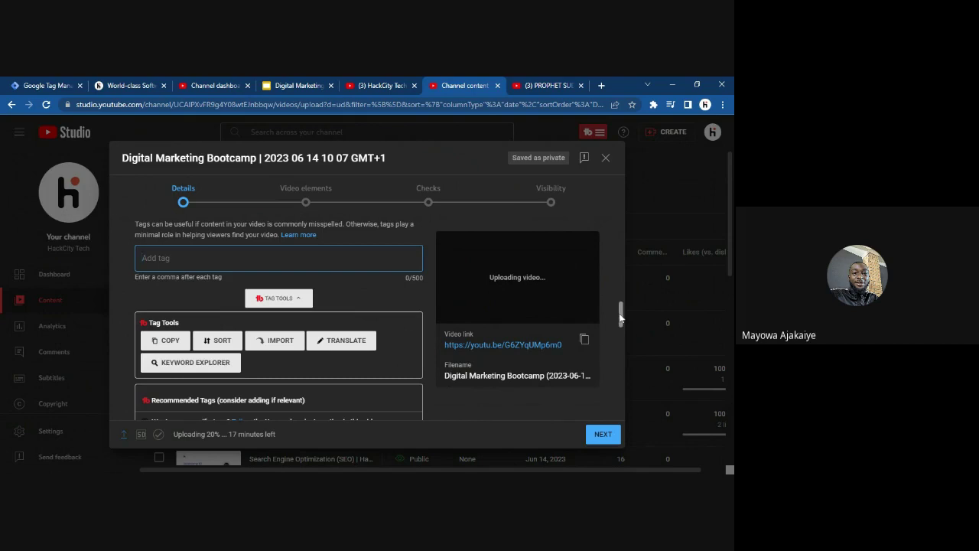
pyautogui.scroll(1, 622, 290)
pyautogui.moveTo(622, 291); pyautogui.dragTo(610, 317)
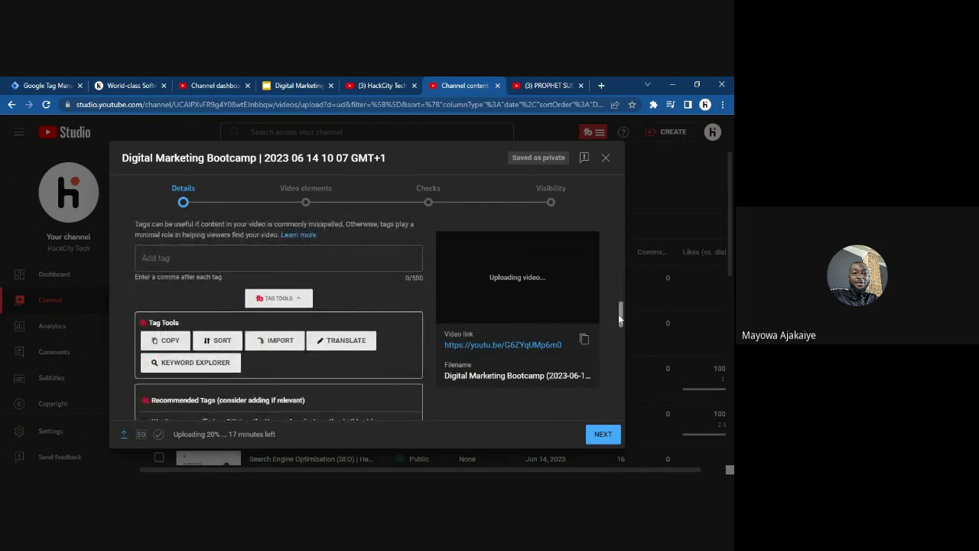
pyautogui.scroll(-1, 620, 317)
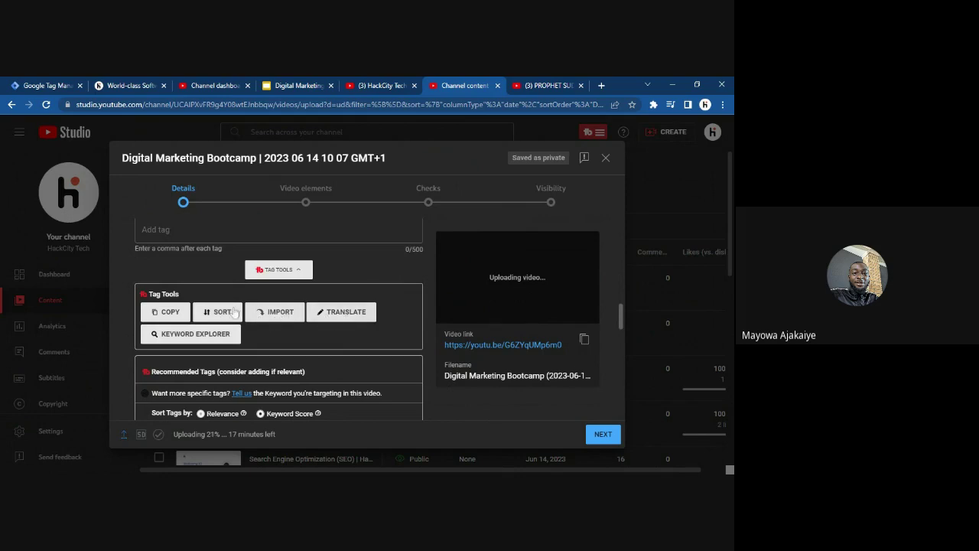
# Explore the keyword "Corporate Affair Commission" in the Keyword Explorer
pyautogui.click(198, 334)
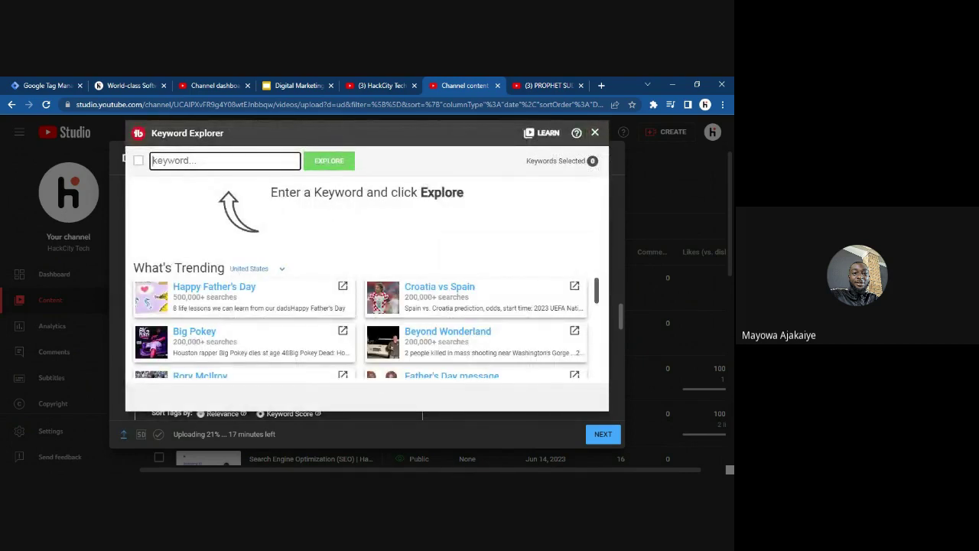
pyautogui.click(306, 489)
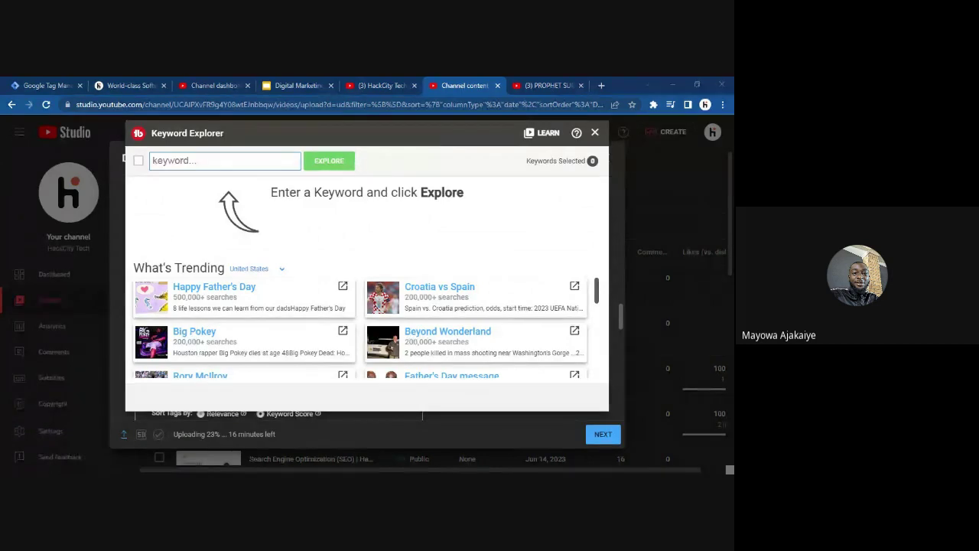
pyautogui.click(364, 415)
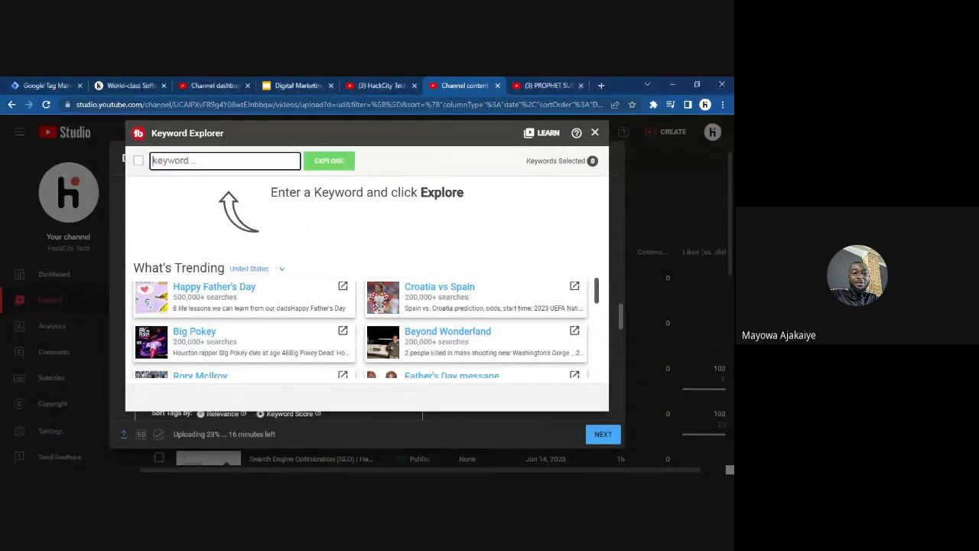
pyautogui.write('Corporate Affair Commission')
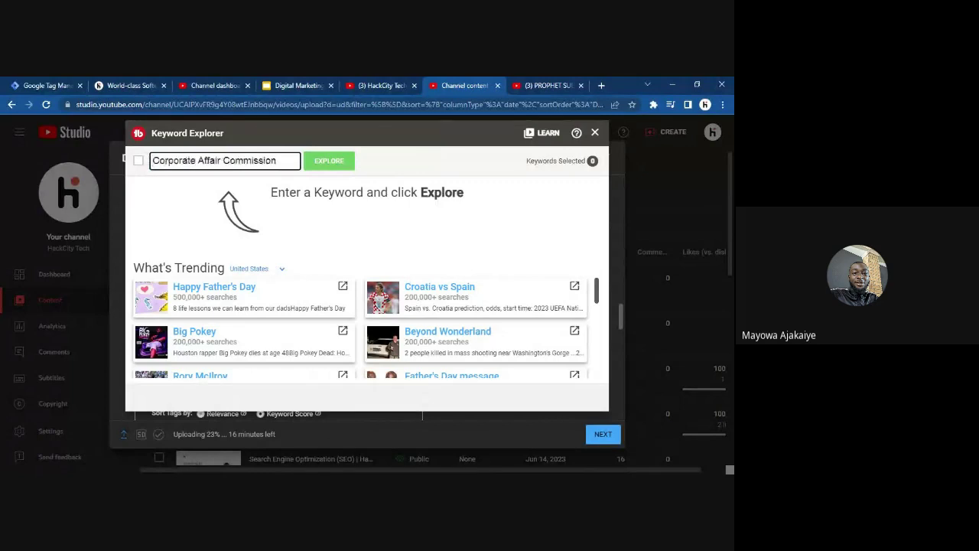
pyautogui.click(316, 162)
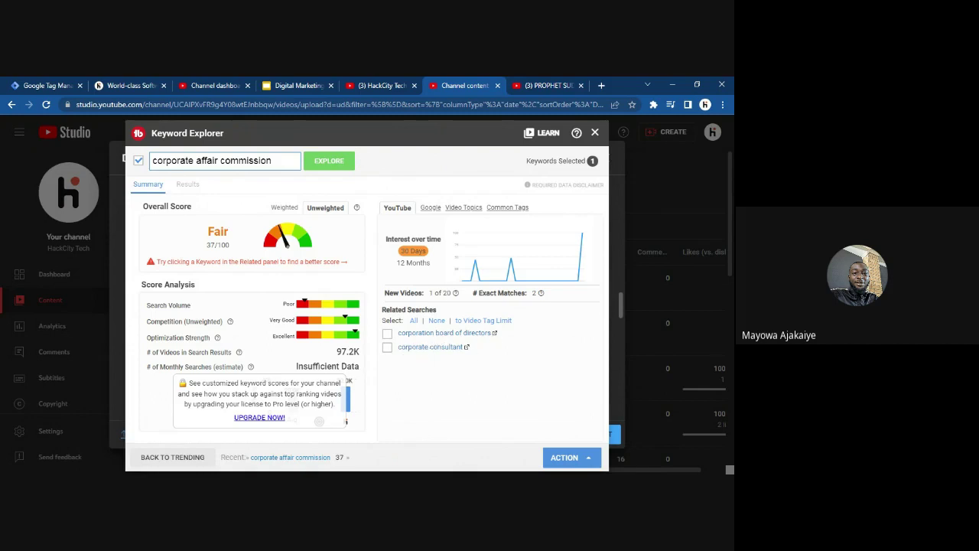
# View the Keyword Explorer's search results for the keyword and look through the top-ranking videos
pyautogui.click(184, 186)
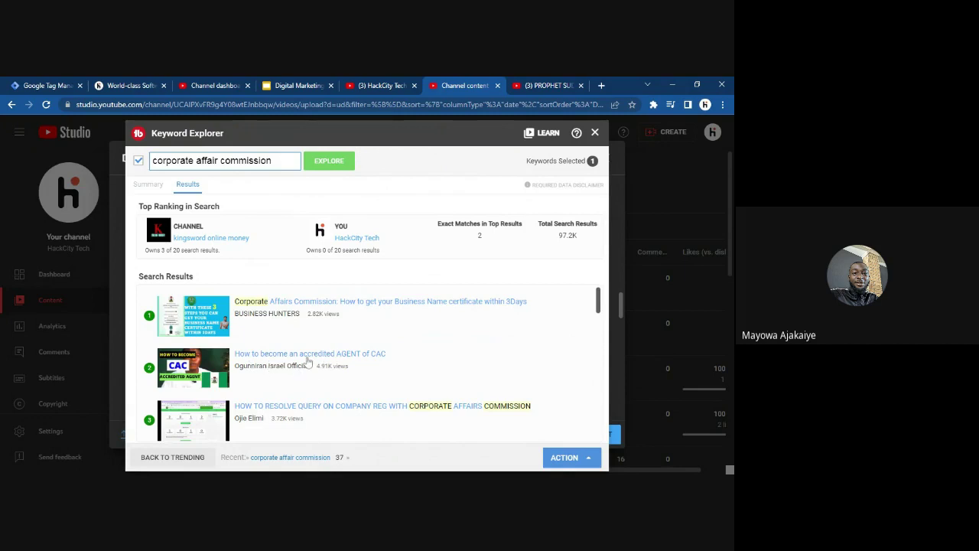
pyautogui.moveTo(599, 305); pyautogui.dragTo(600, 323)
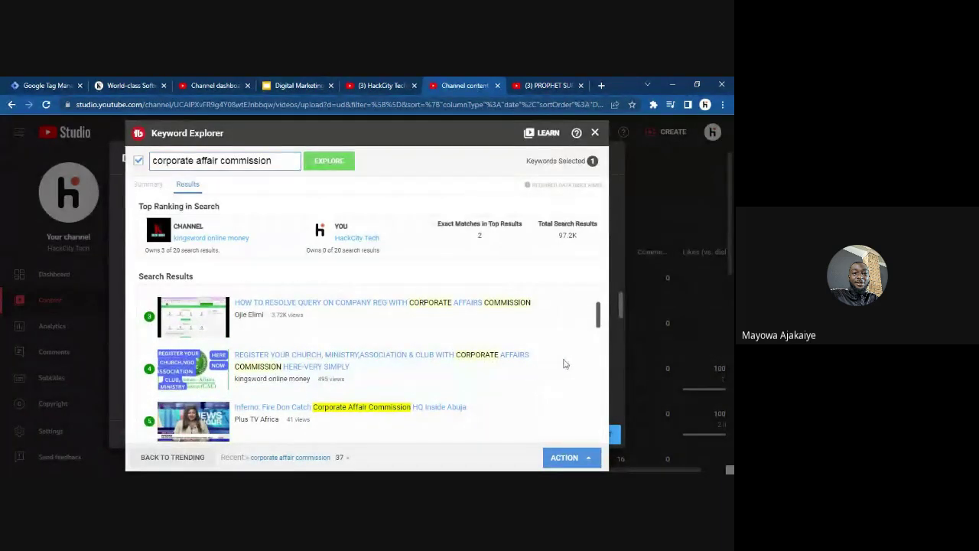
pyautogui.moveTo(601, 323); pyautogui.dragTo(599, 319)
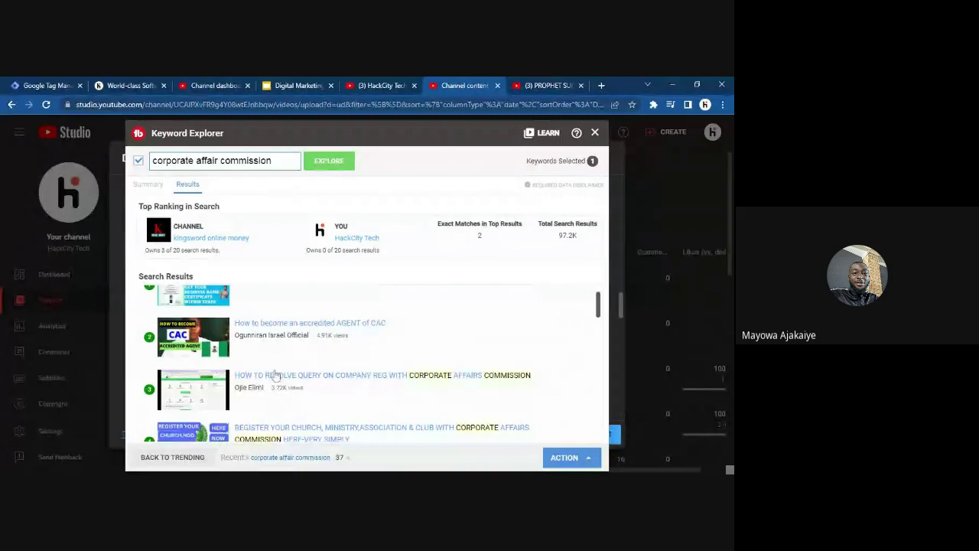
pyautogui.moveTo(602, 316); pyautogui.dragTo(599, 304)
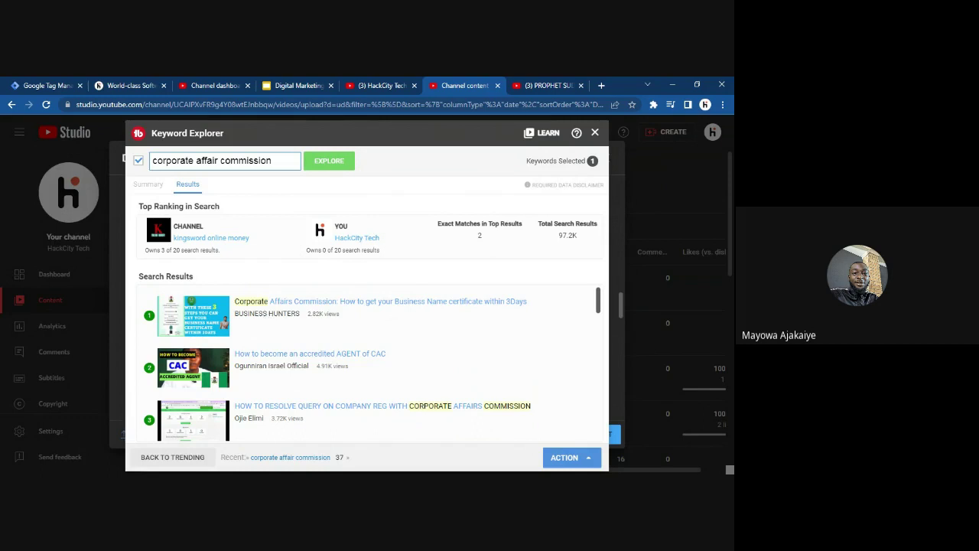
# Open the BUSINESS HUNTERS channel from the first search result and examine its videos, stats and channel keywords
pyautogui.click(266, 313)
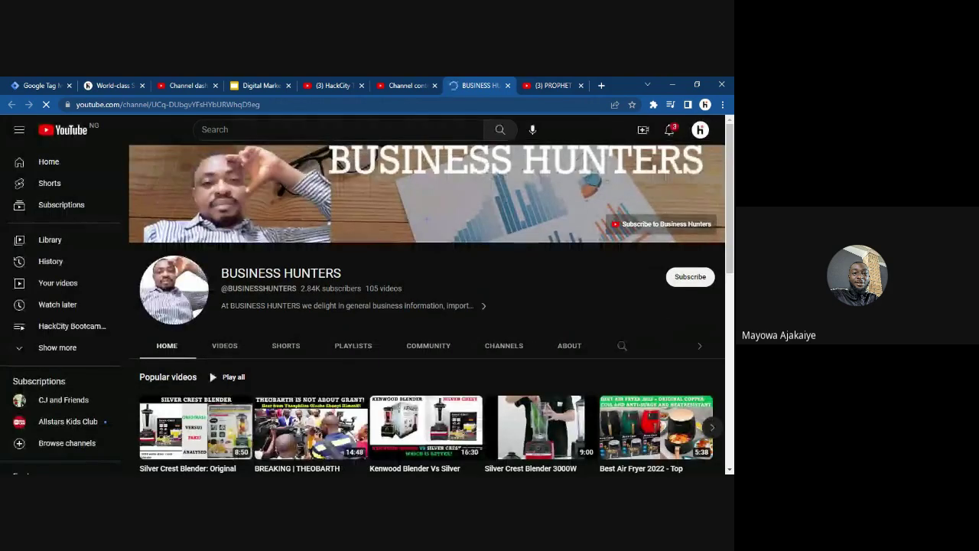
pyautogui.scroll(-3, 476, 353)
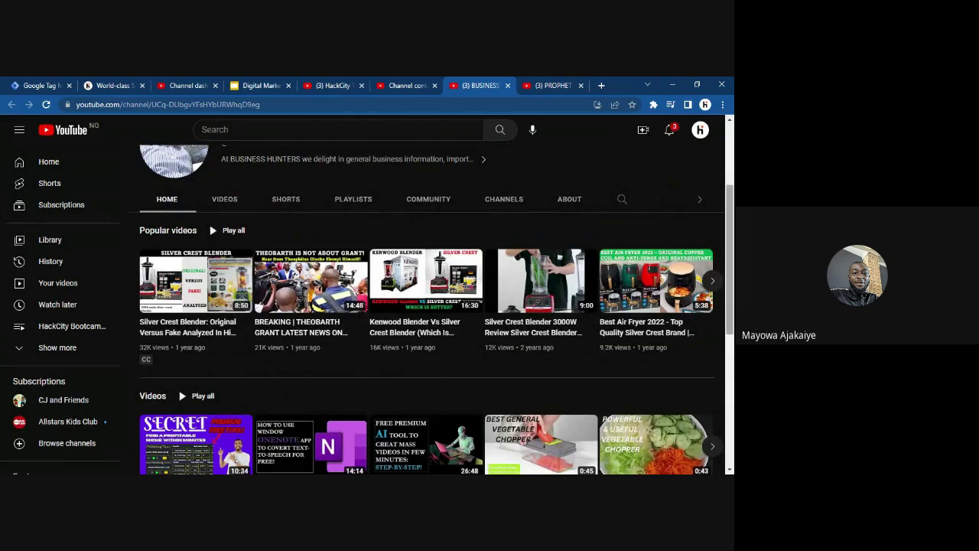
pyautogui.moveTo(731, 221); pyautogui.dragTo(731, 198)
pyautogui.scroll(-2, 731, 198)
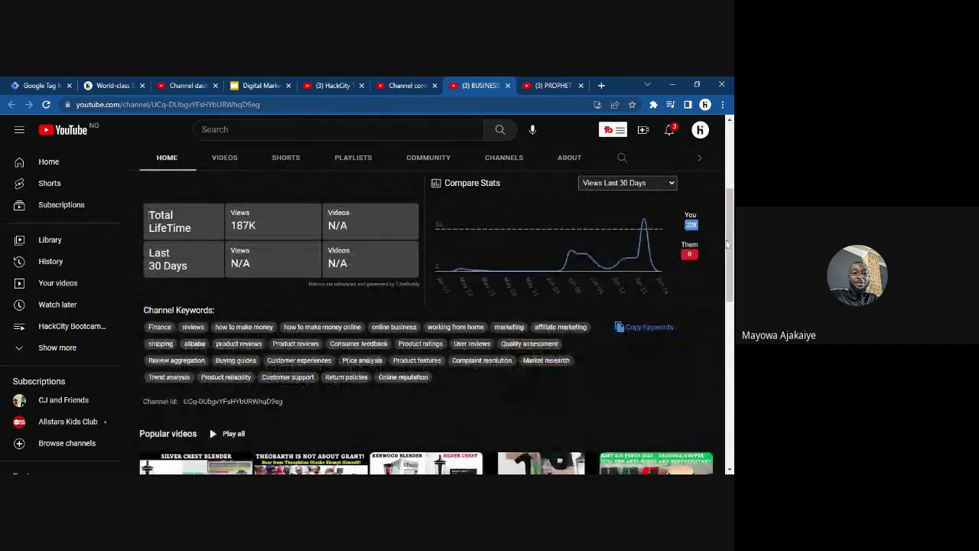
# Look through the BUSINESS HUNTERS channel's latest uploads and its popular videos
pyautogui.moveTo(730, 211); pyautogui.dragTo(720, 346)
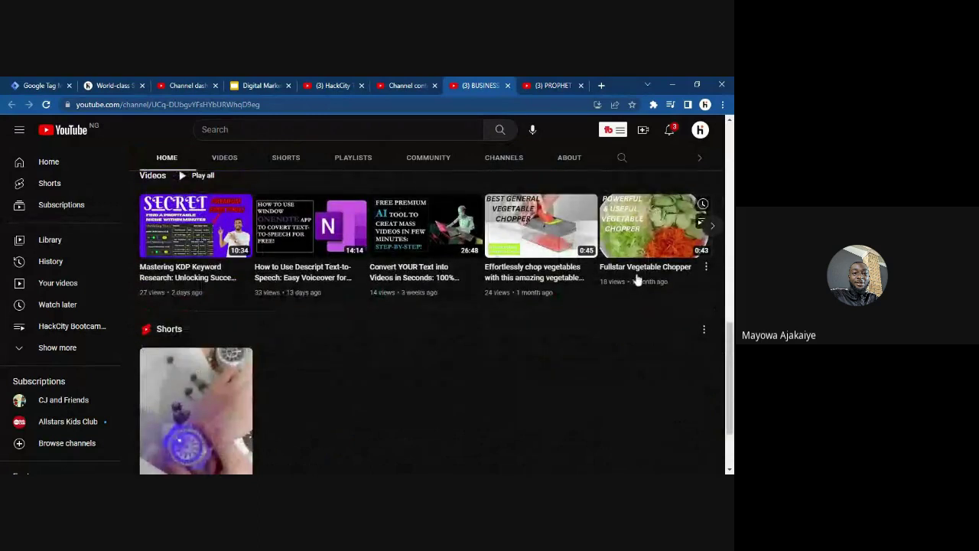
pyautogui.scroll(3, 358, 343)
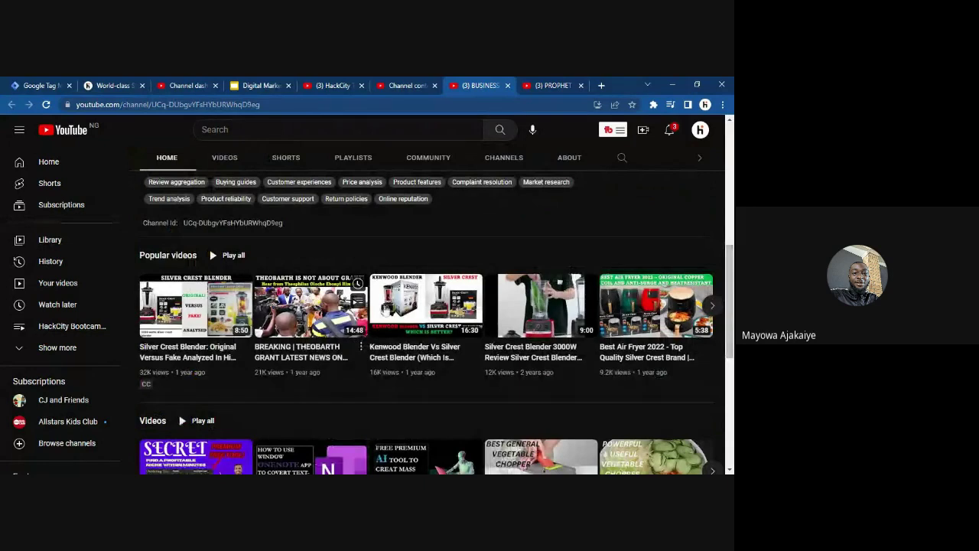
pyautogui.click(712, 306)
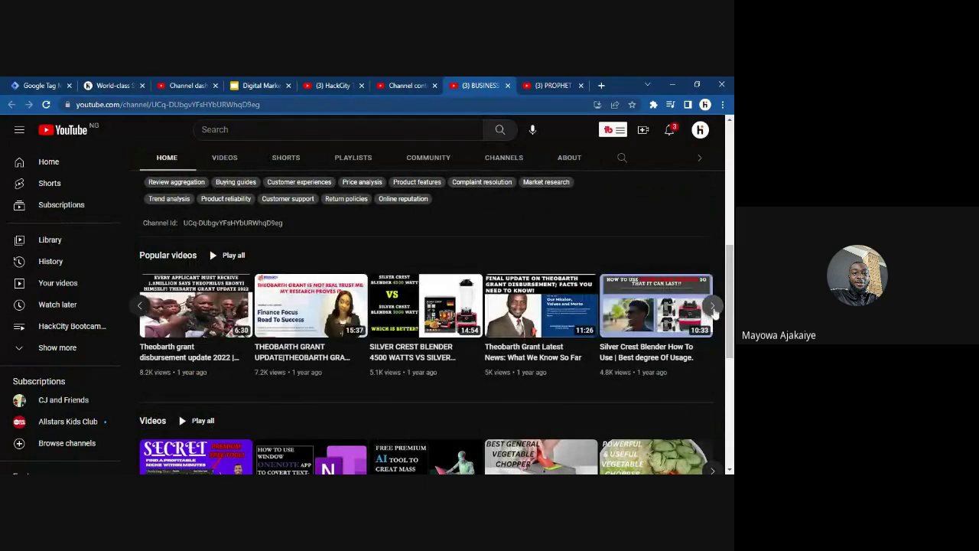
pyautogui.click(713, 306)
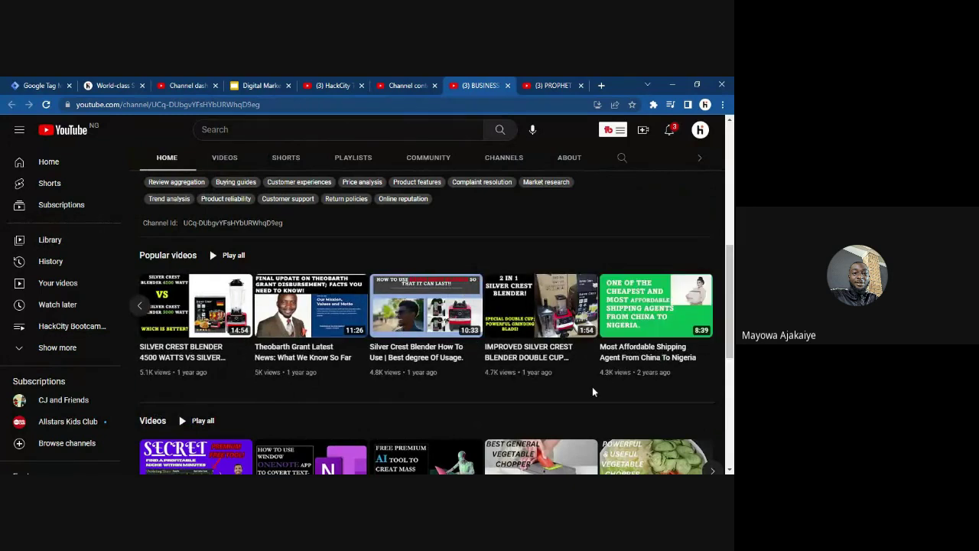
# Open the video "Most Affordable Shipping Agent From China To Nigeria", examine its SEO score and tag search rankings, and close it
pyautogui.click(655, 310)
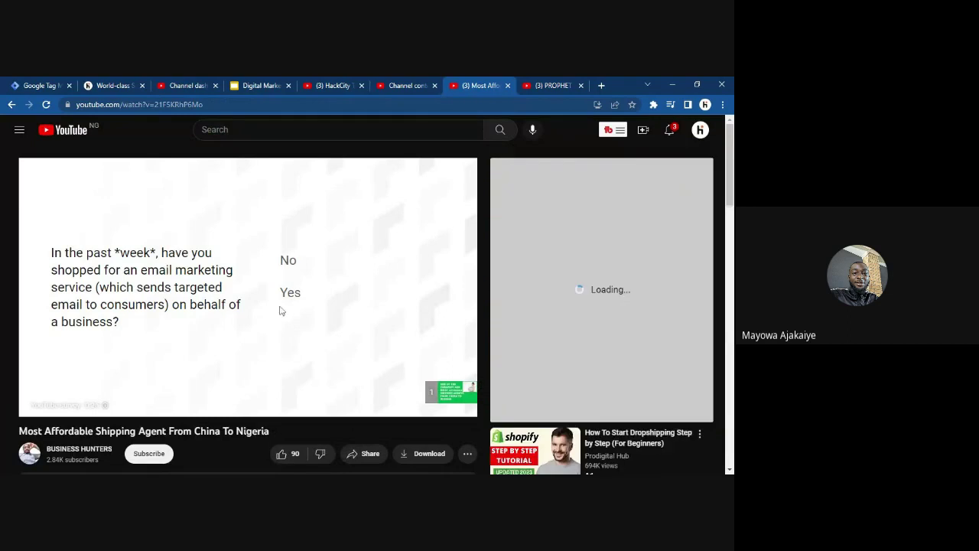
pyautogui.click(289, 263)
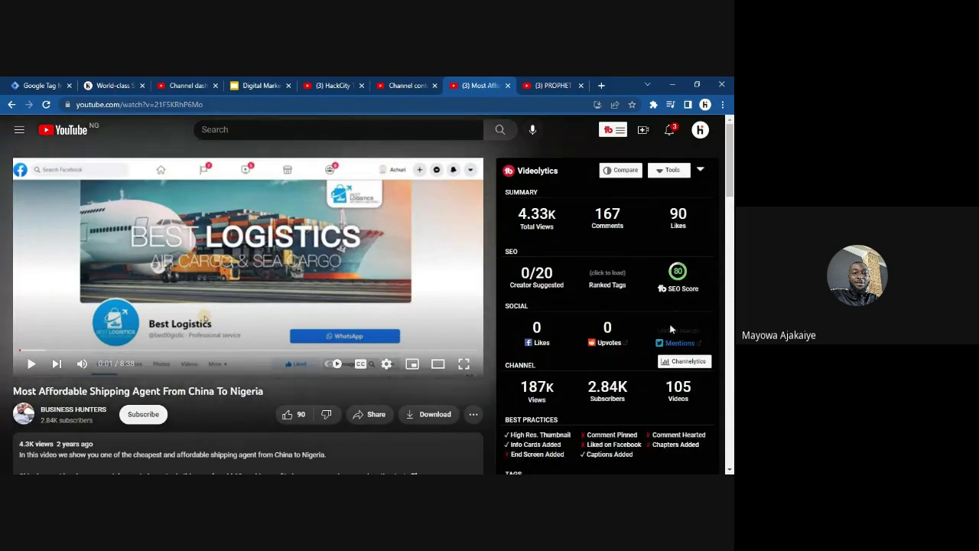
pyautogui.moveTo(676, 292)
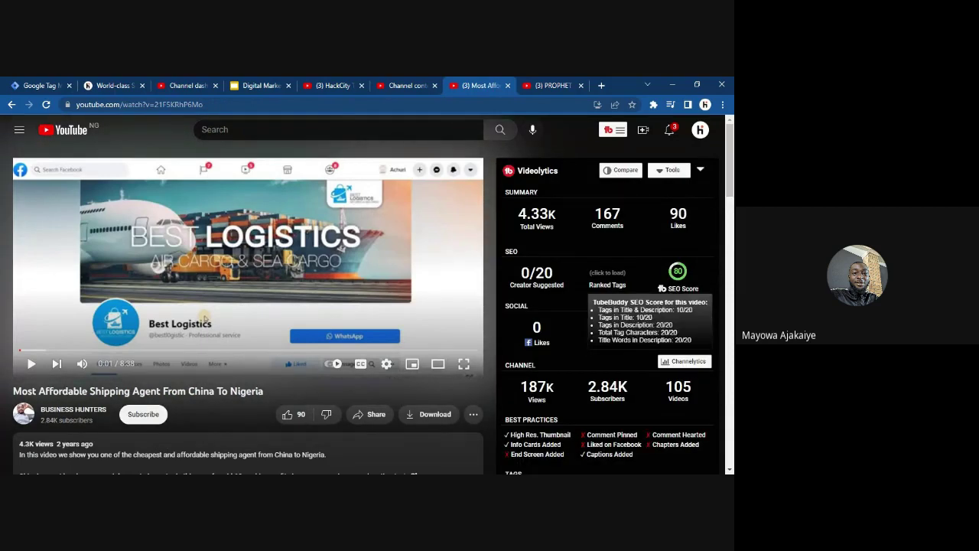
pyautogui.scroll(-3, 574, 375)
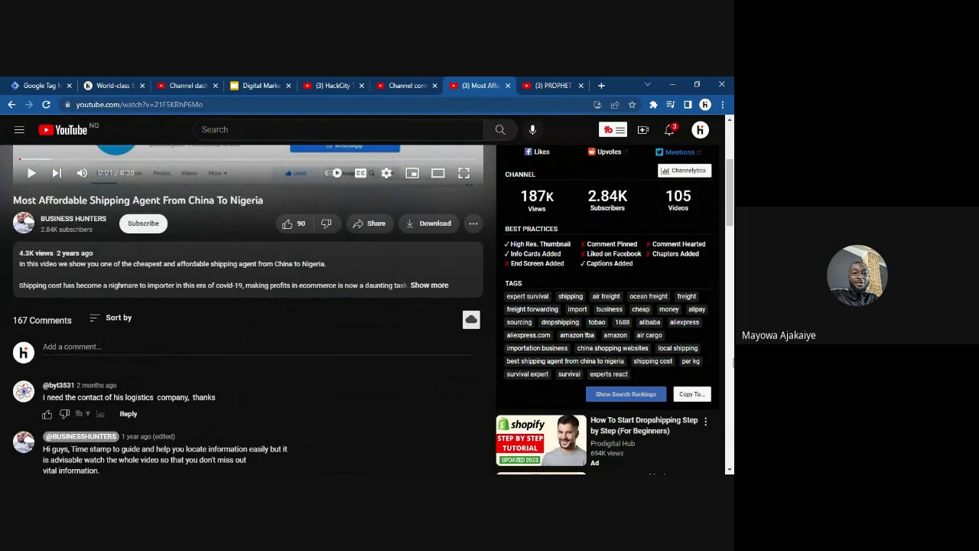
pyautogui.click(641, 396)
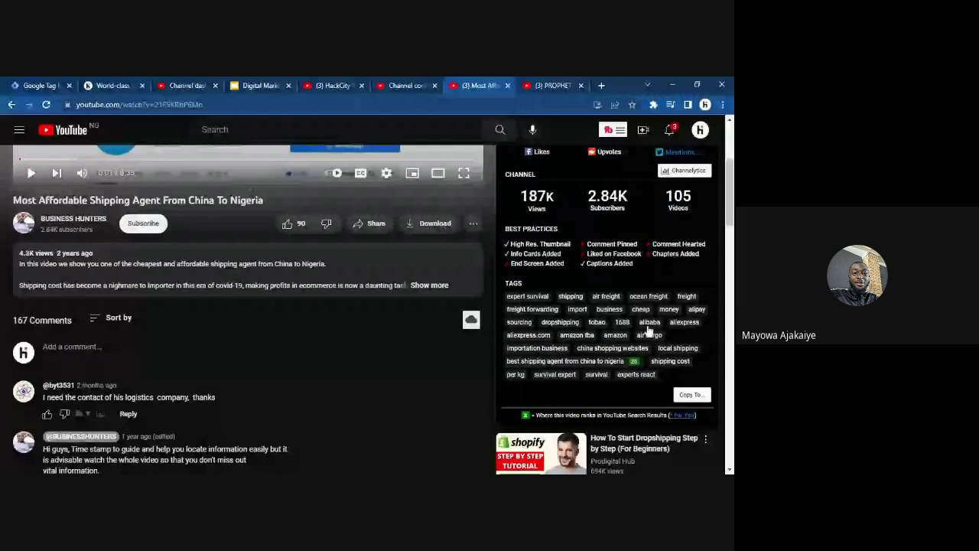
pyautogui.scroll(4, 648, 329)
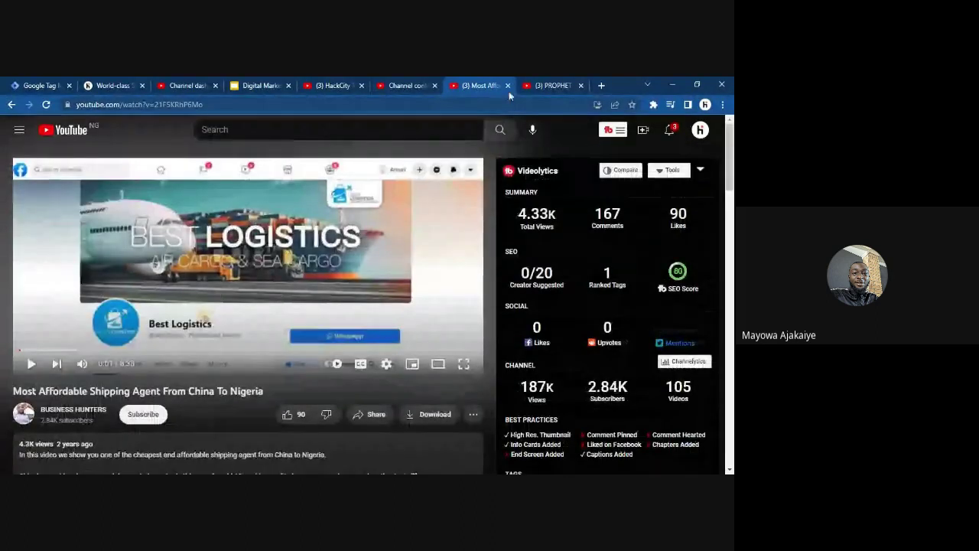
pyautogui.click(508, 86)
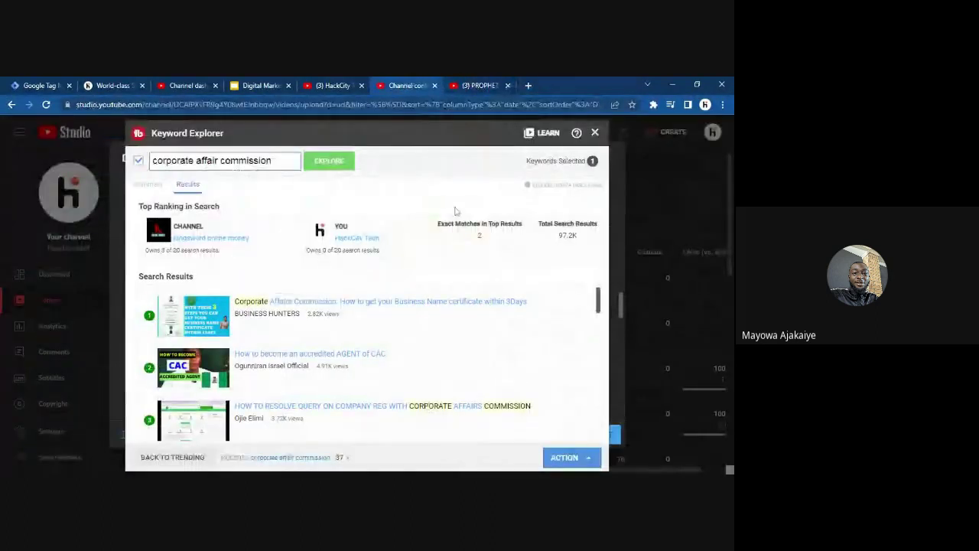
# Close the Keyword Explorer and review the upload's language, recording date and license settings
pyautogui.click(594, 133)
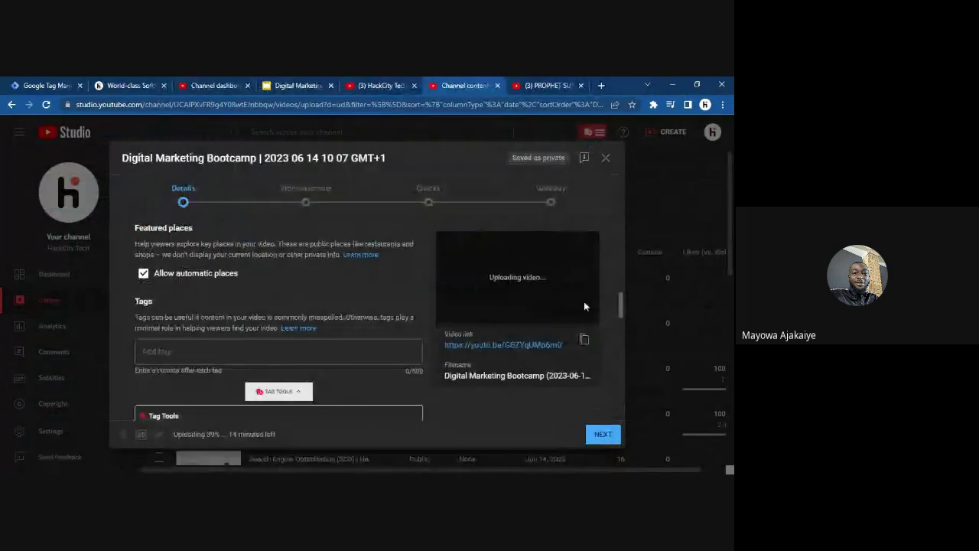
pyautogui.moveTo(621, 302); pyautogui.dragTo(621, 348)
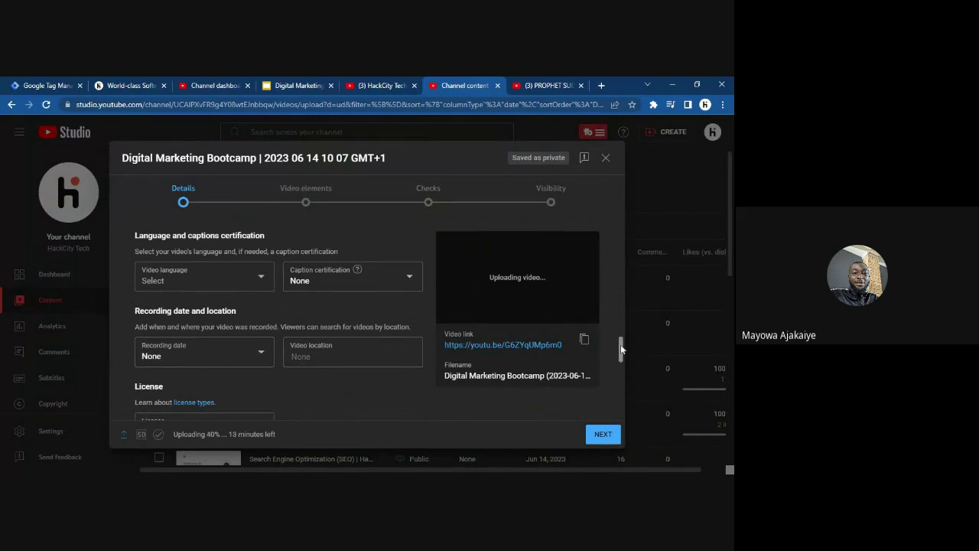
pyautogui.moveTo(619, 345); pyautogui.dragTo(620, 354)
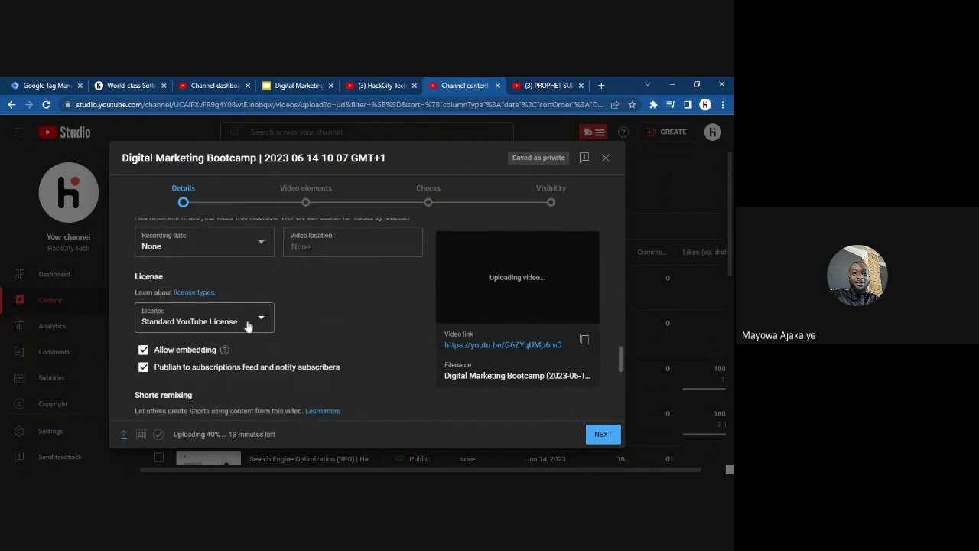
pyautogui.click(247, 327)
pyautogui.click(335, 335)
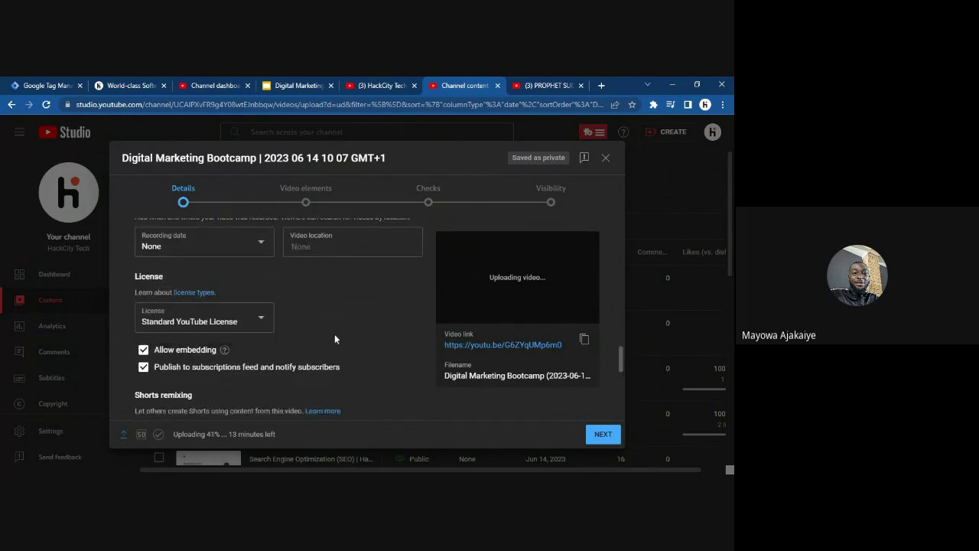
# Look through the available video categories and the comment settings in the upload details
pyautogui.moveTo(620, 367); pyautogui.dragTo(621, 385)
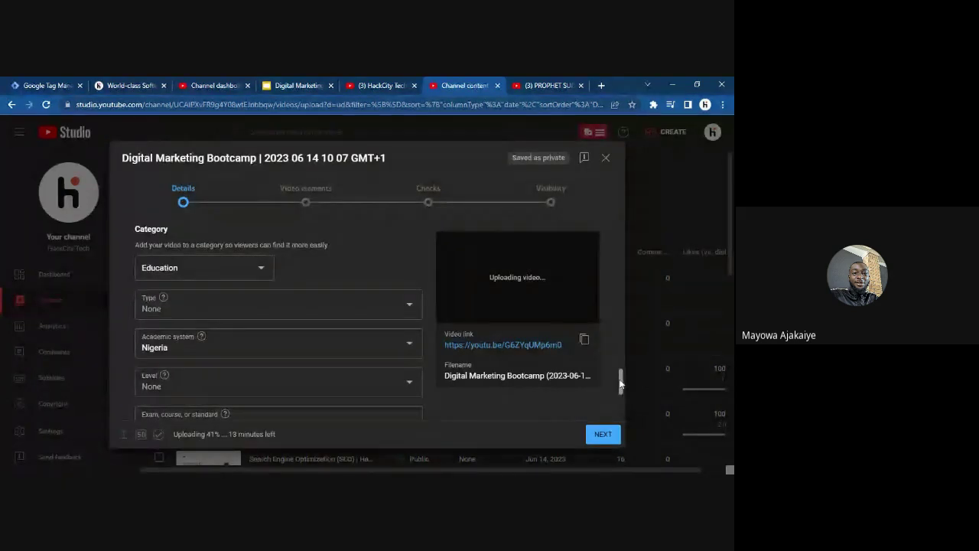
pyautogui.click(244, 287)
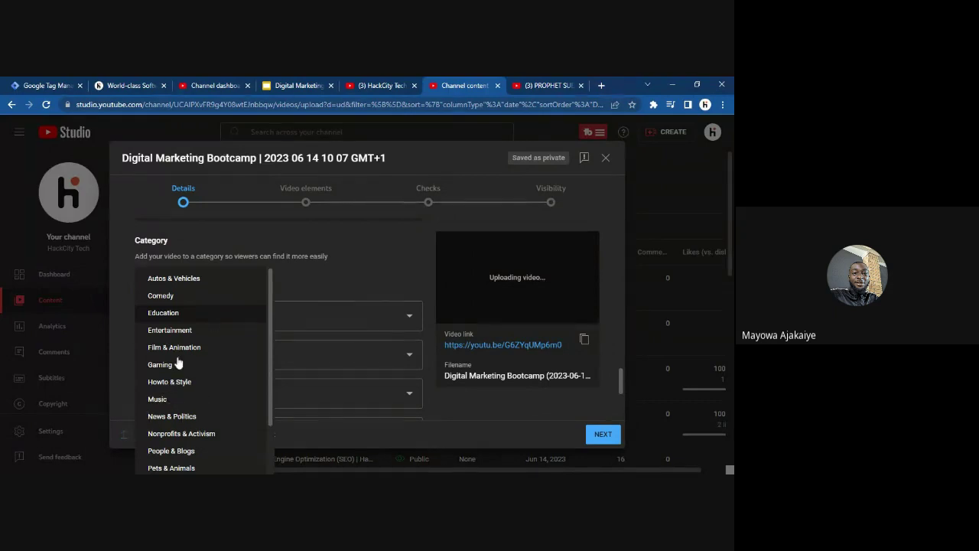
pyautogui.moveTo(270, 335); pyautogui.dragTo(268, 426)
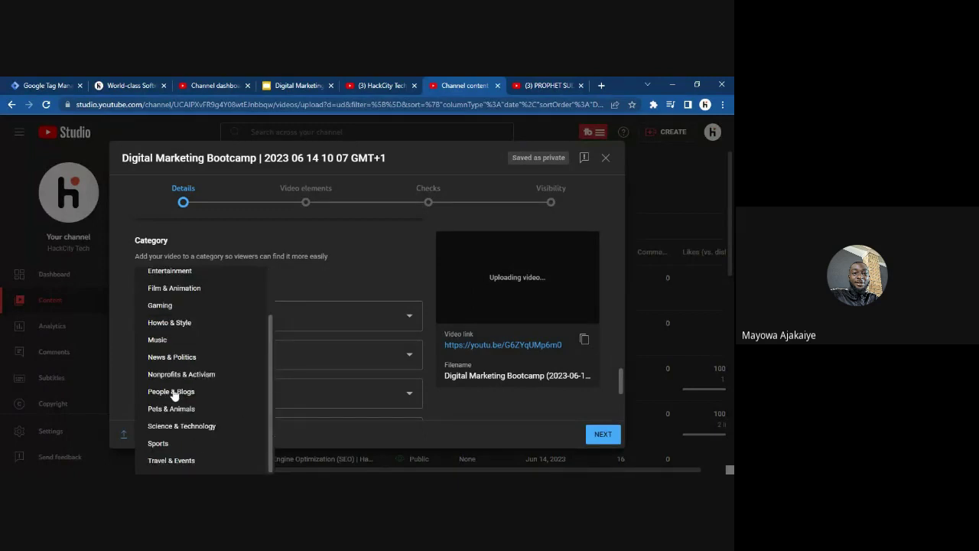
pyautogui.click(352, 288)
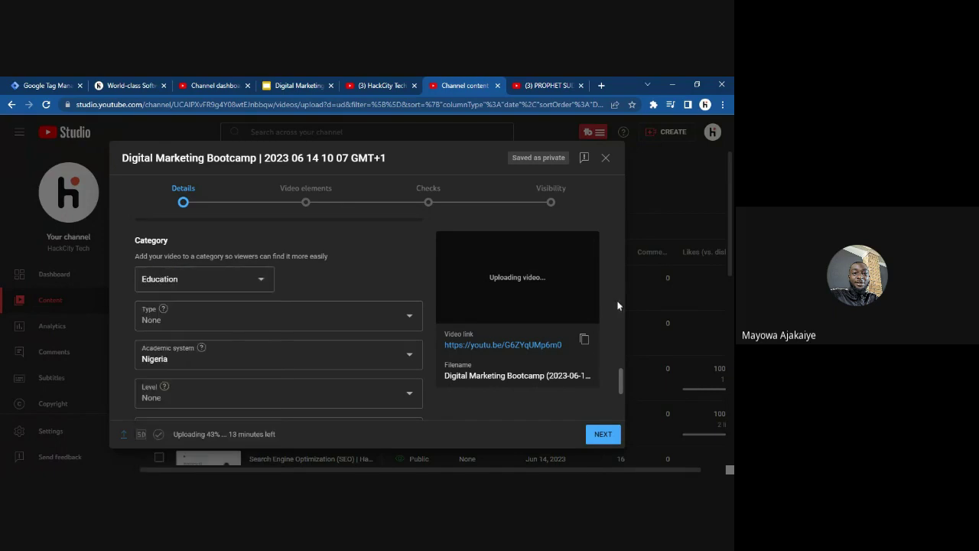
pyautogui.scroll(-5, 620, 403)
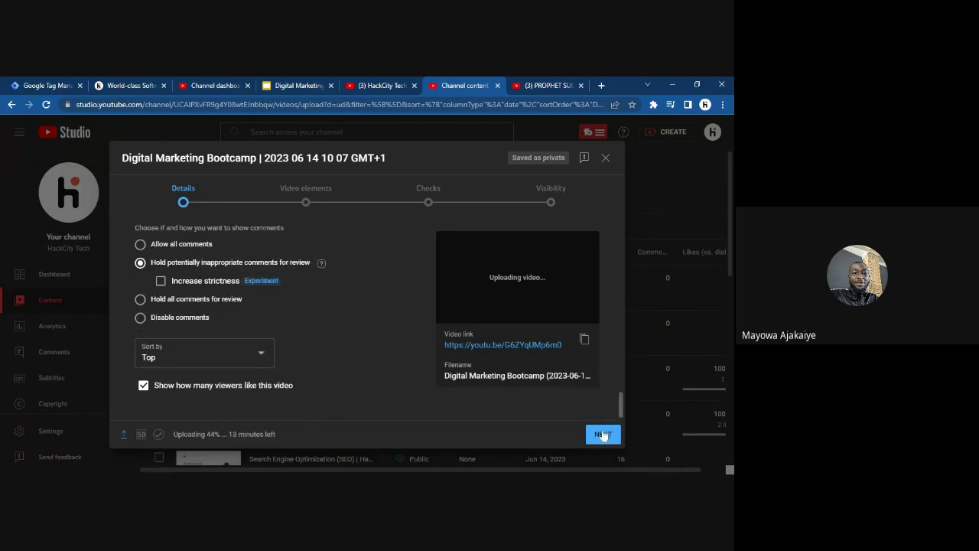
# Mark the video as not made for kids and advance to the Video elements stage
pyautogui.click(603, 435)
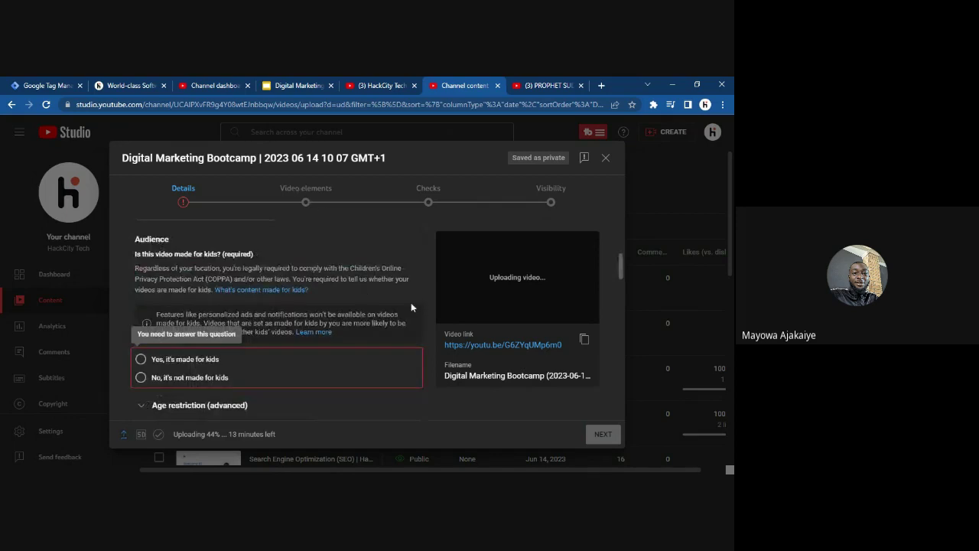
pyautogui.click(142, 378)
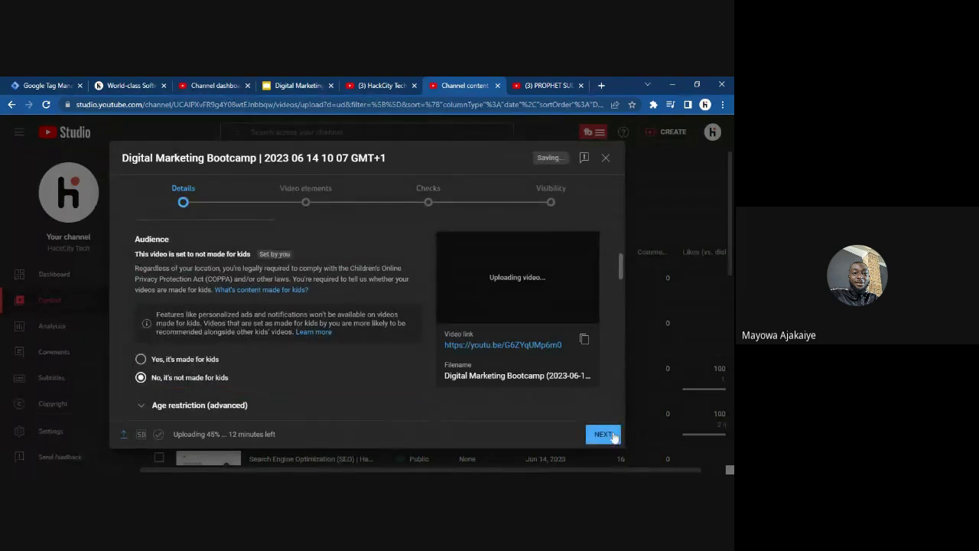
pyautogui.click(604, 435)
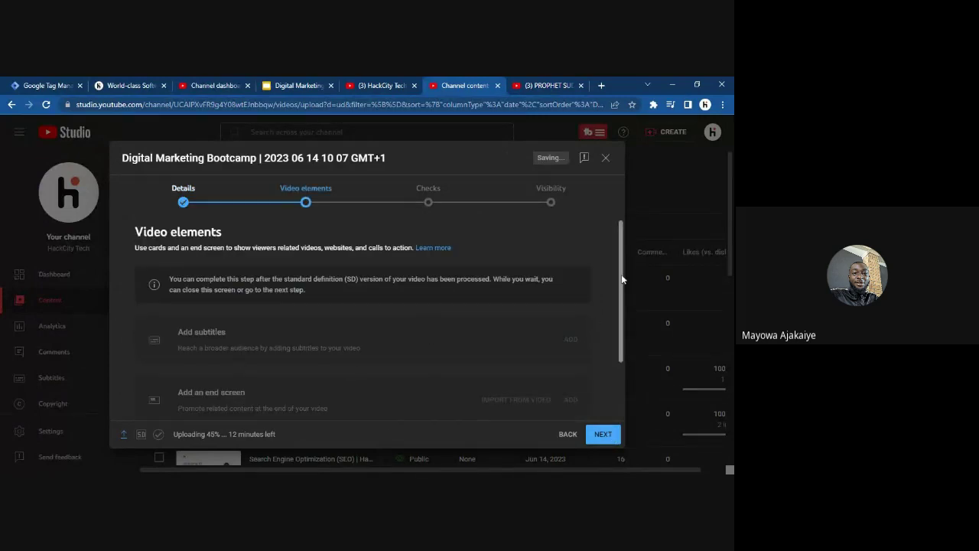
pyautogui.moveTo(621, 279); pyautogui.dragTo(612, 344)
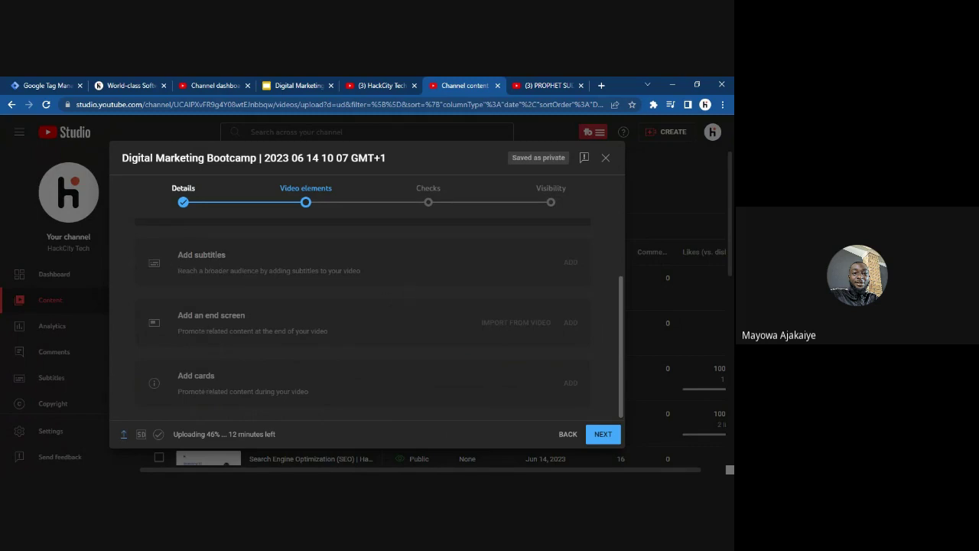
# View the PROPHET SUDDENLY video with its playback moved to the end, and close its page
pyautogui.click(397, 84)
pyautogui.click(536, 85)
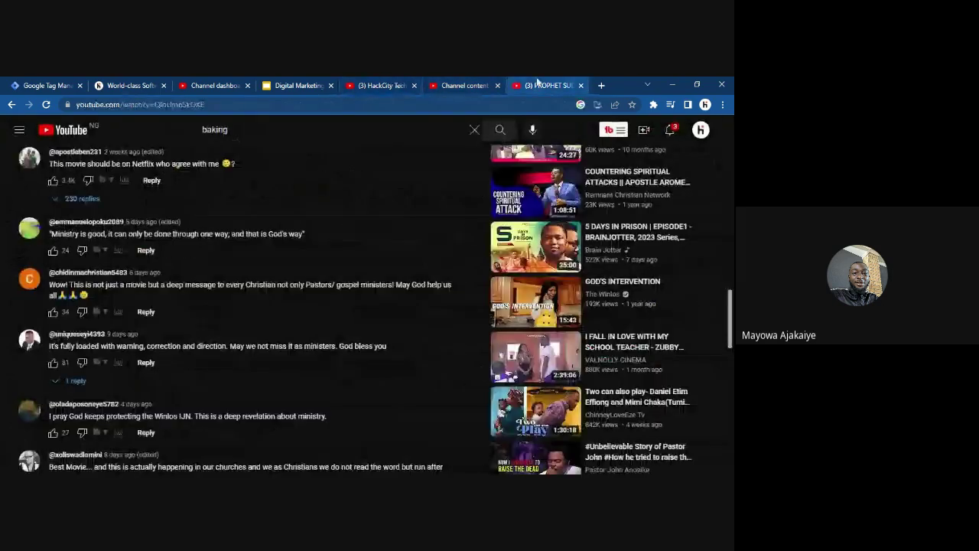
pyautogui.moveTo(729, 302); pyautogui.dragTo(723, 129)
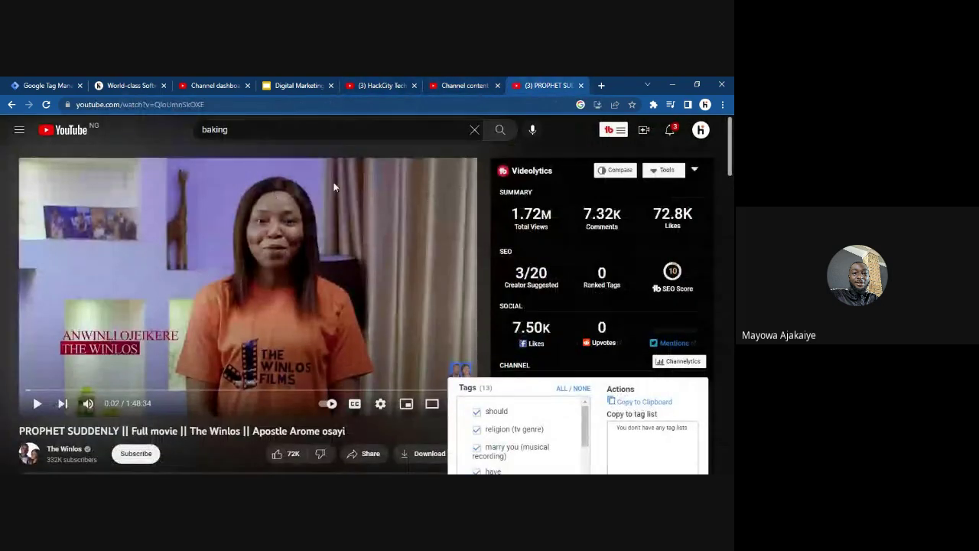
pyautogui.click(479, 85)
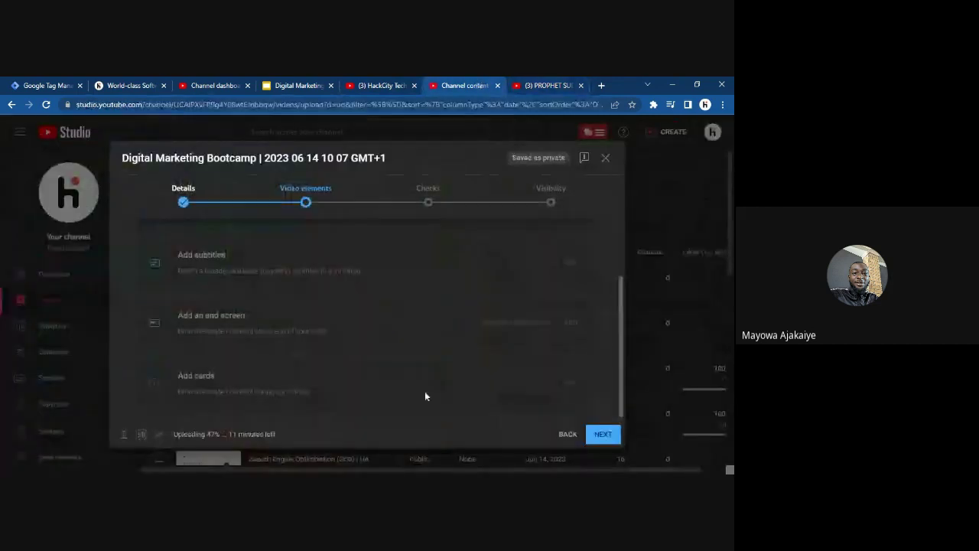
pyautogui.click(528, 83)
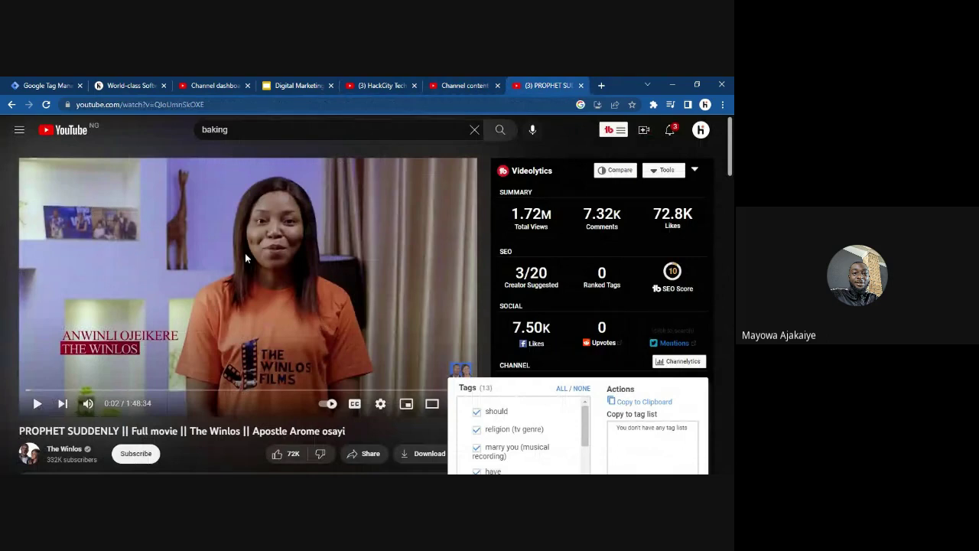
pyautogui.moveTo(68, 390); pyautogui.dragTo(472, 396)
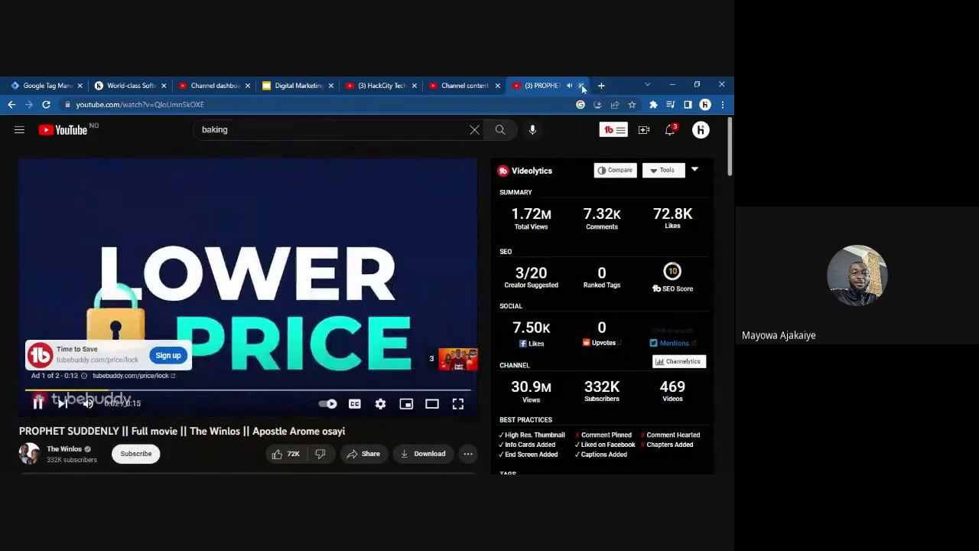
pyautogui.hotkey('ctrl', 'w')
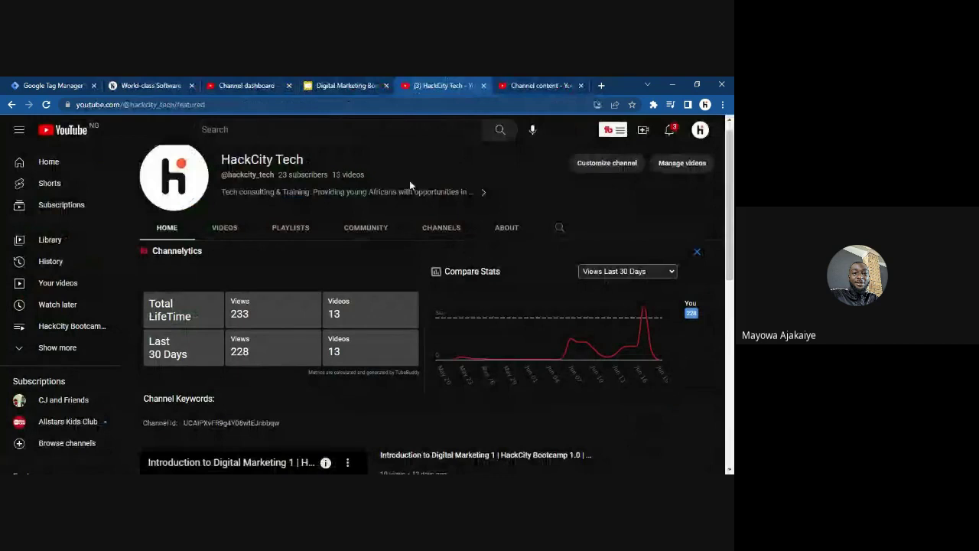
# Review the upload's subtitle, end screen and card options, and close the upload dialog, leaving the video as a draft
pyautogui.hotkey('ctrl', 'Tab')
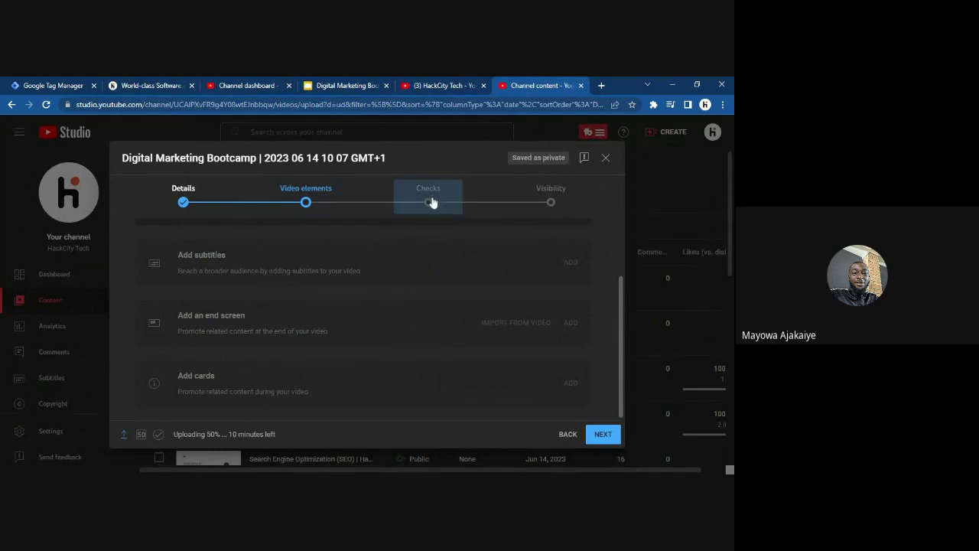
pyautogui.scroll(1, 619, 284)
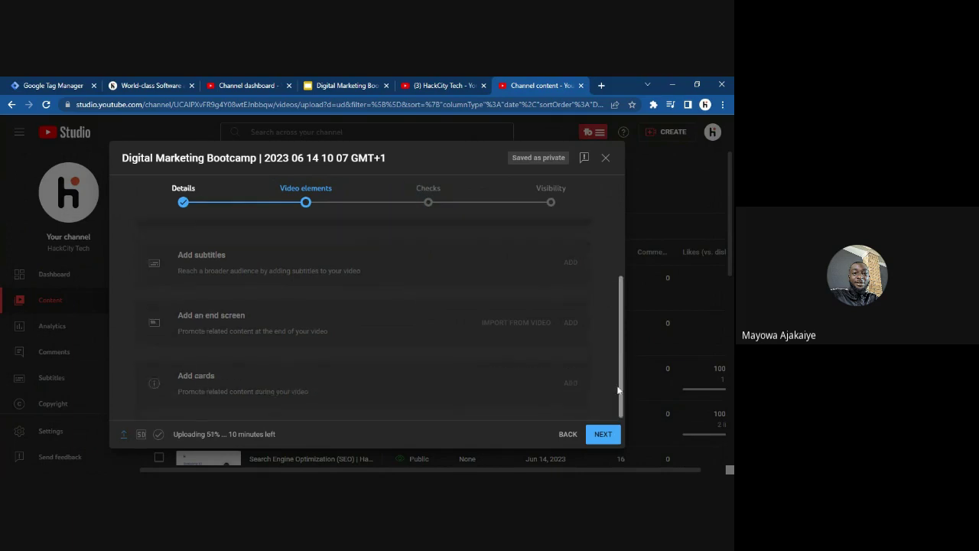
pyautogui.scroll(3, 607, 314)
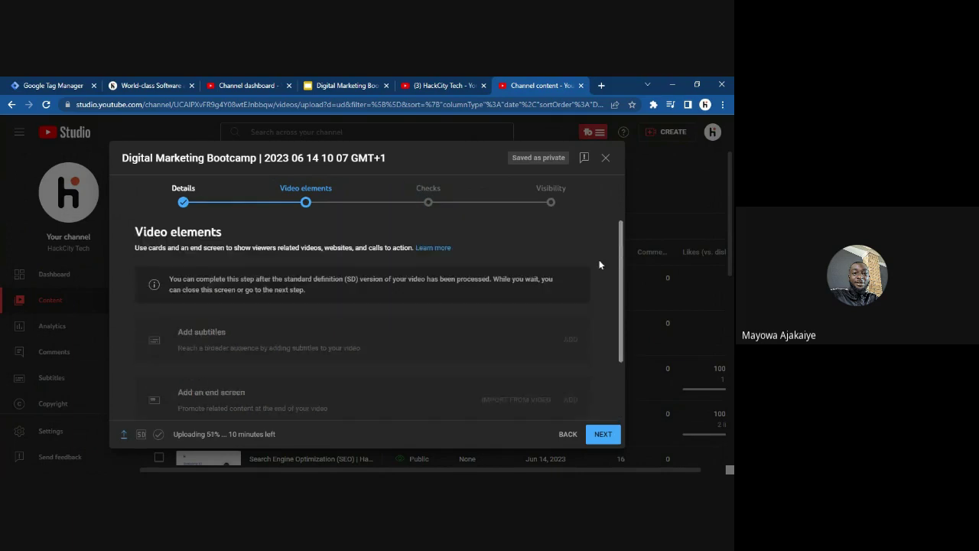
pyautogui.scroll(-1, 612, 338)
pyautogui.scroll(2, 610, 334)
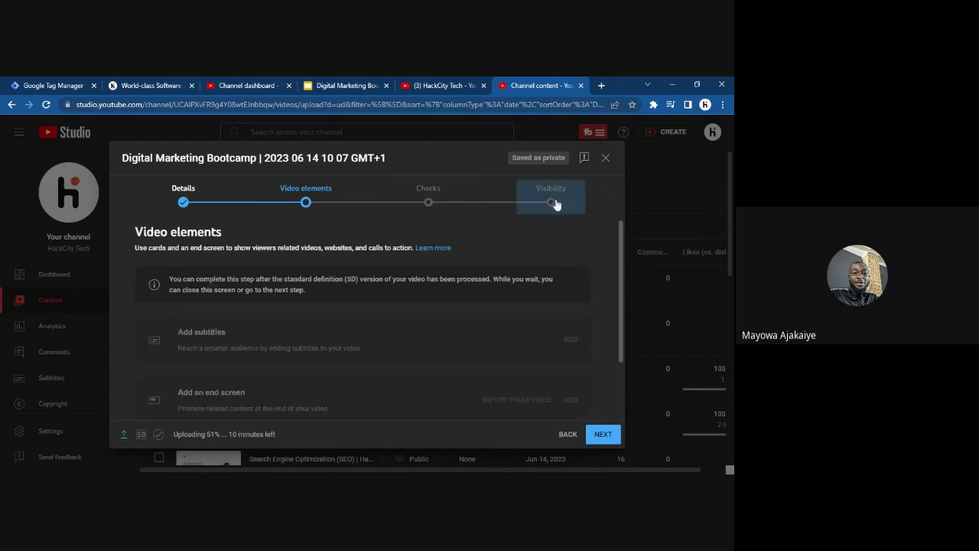
pyautogui.click(606, 161)
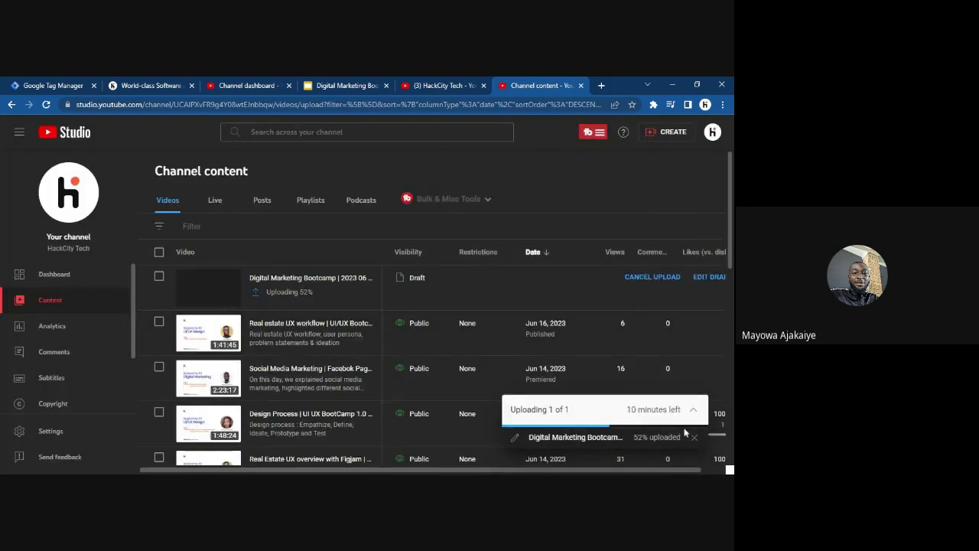
# Cancel the unfinished upload of the Digital Marketing Bootcamp draft video and confirm the cancellation
pyautogui.click(658, 443)
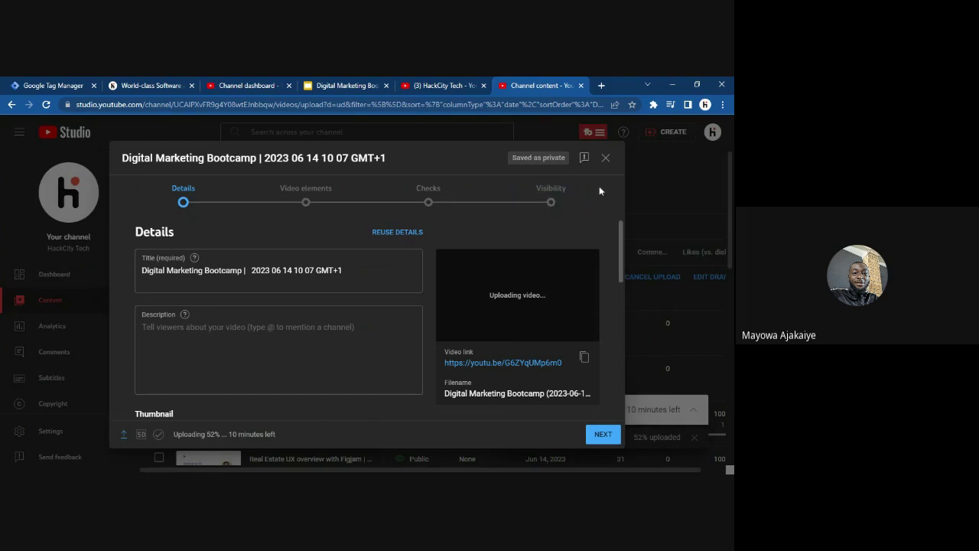
pyautogui.click(606, 158)
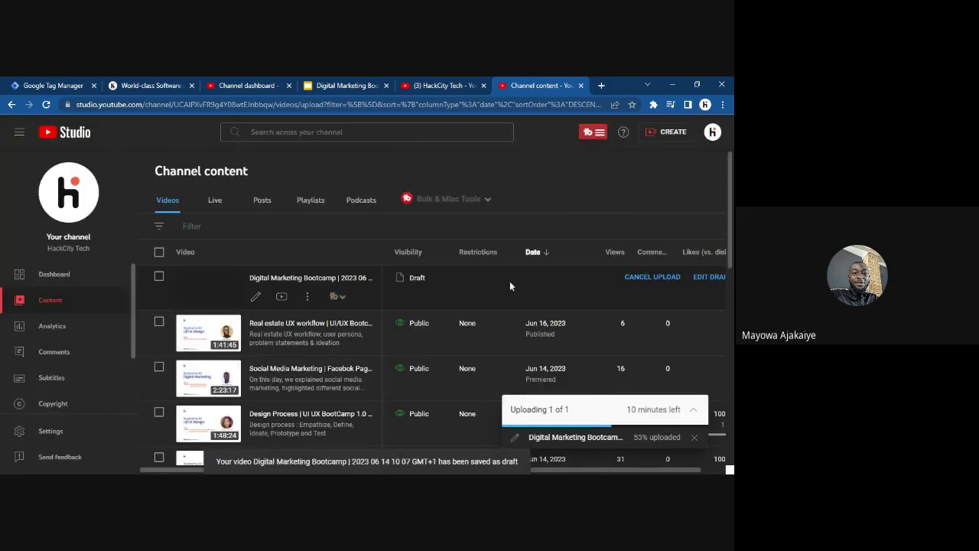
pyautogui.click(642, 278)
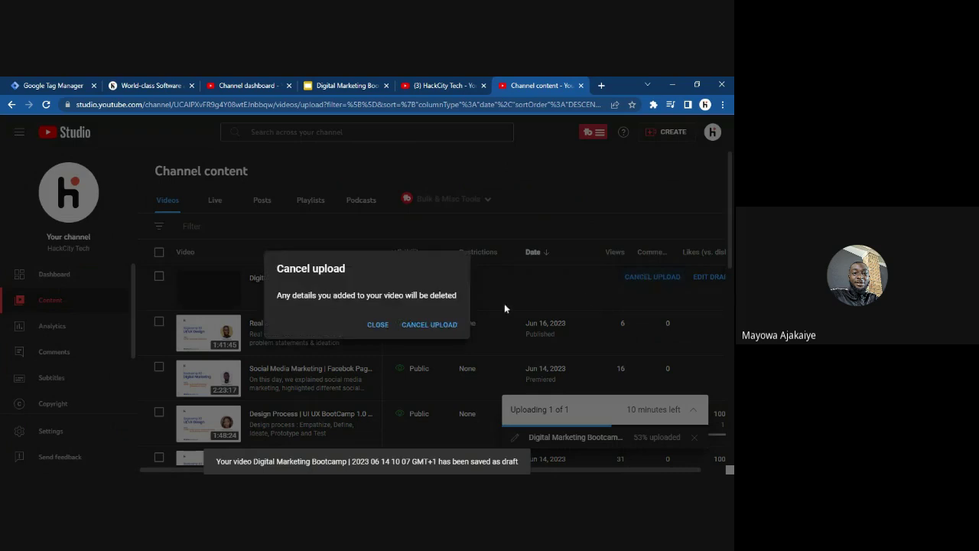
pyautogui.click(424, 324)
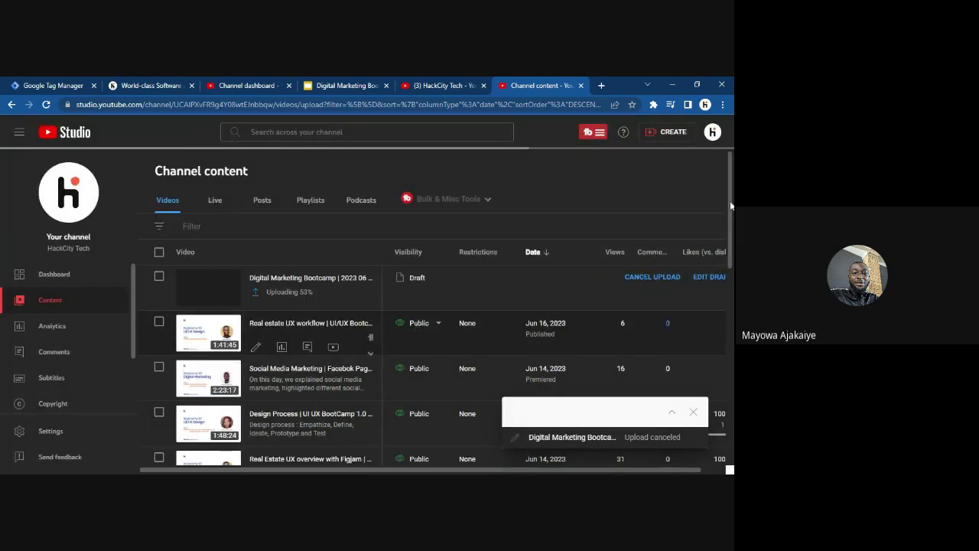
# Open the Search Engine Optimization (SEO) Day 3 video's details and add the recommended tags digital marketing, seo training and seo tips
pyautogui.scroll(-2, 733, 207)
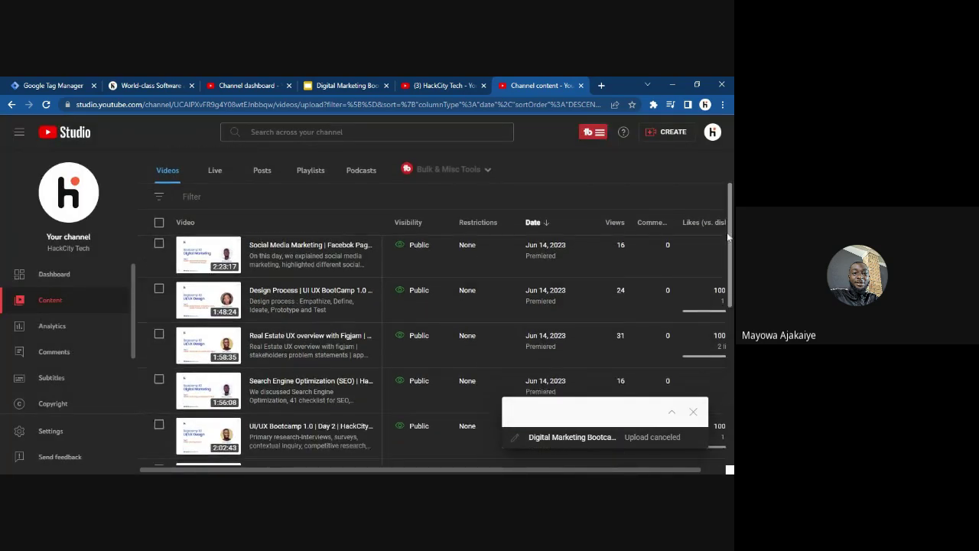
pyautogui.click(256, 405)
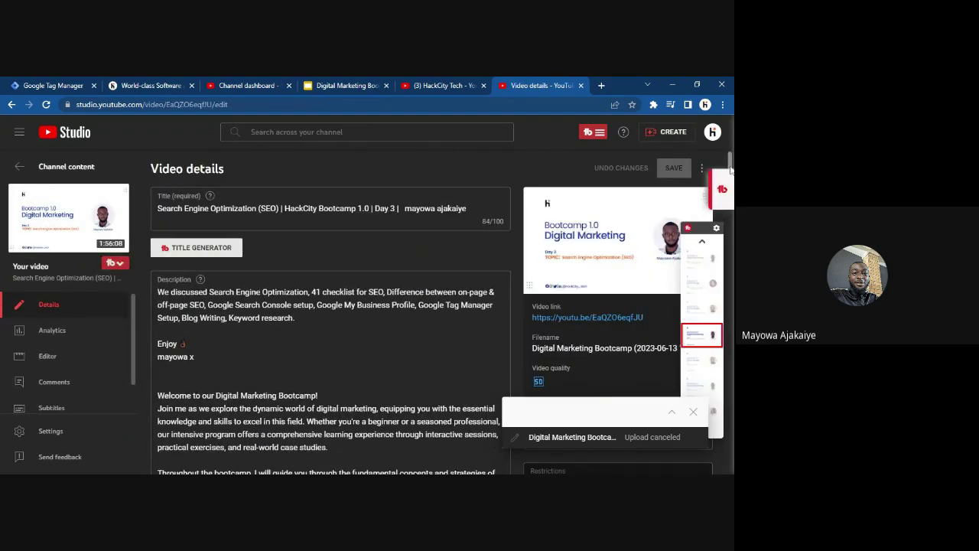
pyautogui.moveTo(731, 169); pyautogui.dragTo(732, 219)
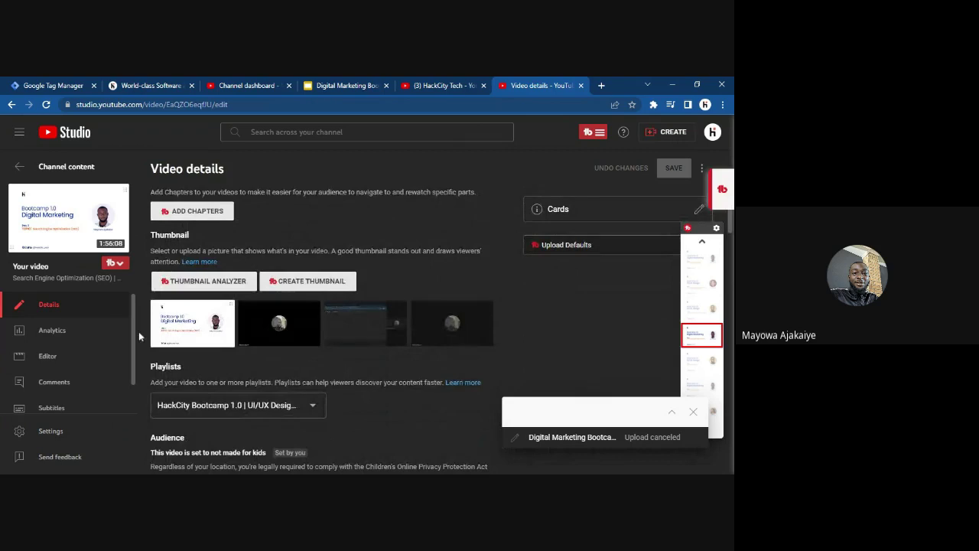
pyautogui.moveTo(731, 223); pyautogui.dragTo(733, 269)
pyautogui.scroll(-2, 329, 321)
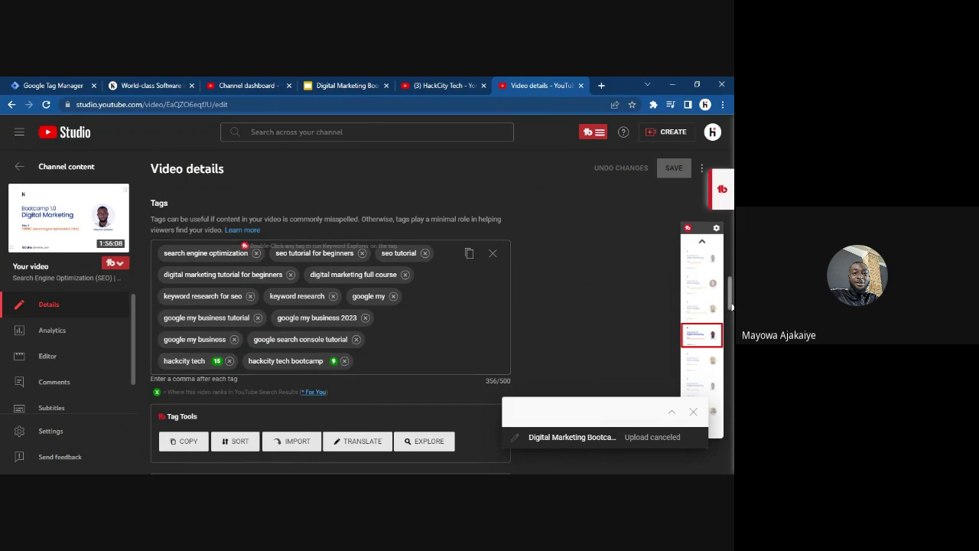
pyautogui.scroll(-3, 731, 314)
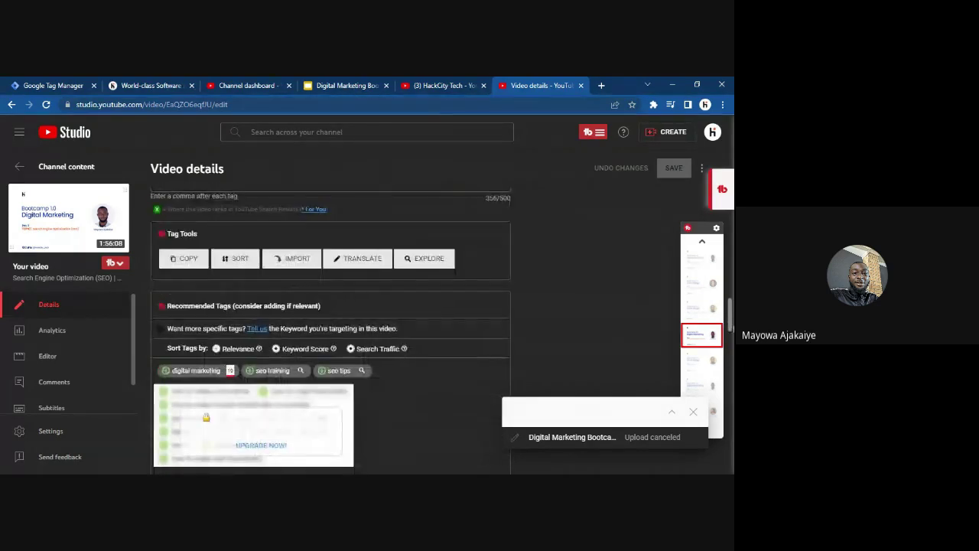
pyautogui.scroll(1, 731, 314)
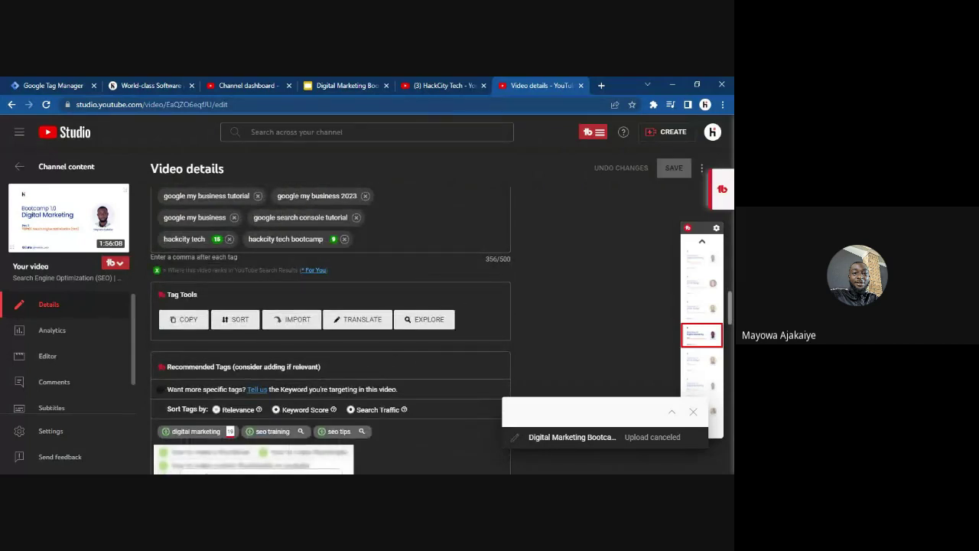
pyautogui.scroll(-1, 731, 302)
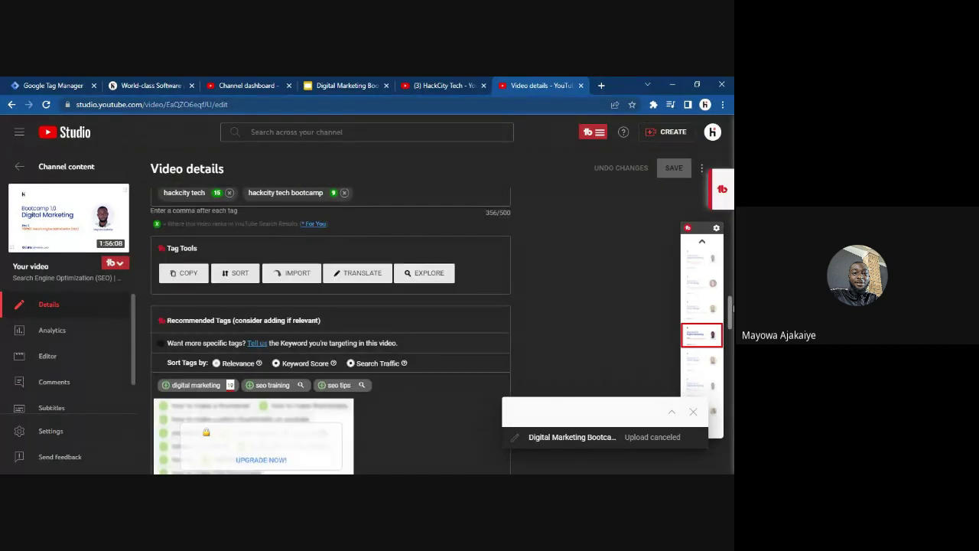
pyautogui.click(165, 385)
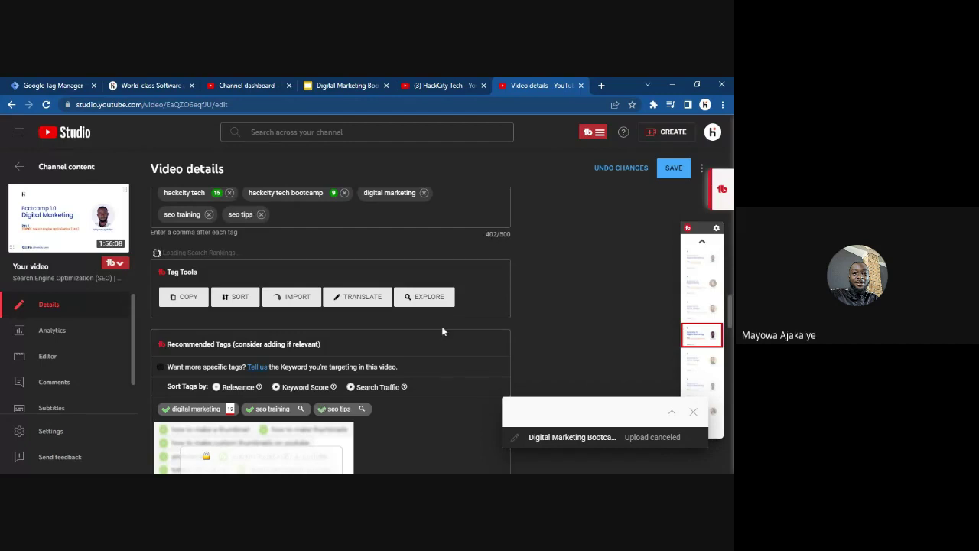
# Auto-sort the video's tags by rank with the Tag Sorter and apply the new order
pyautogui.click(231, 294)
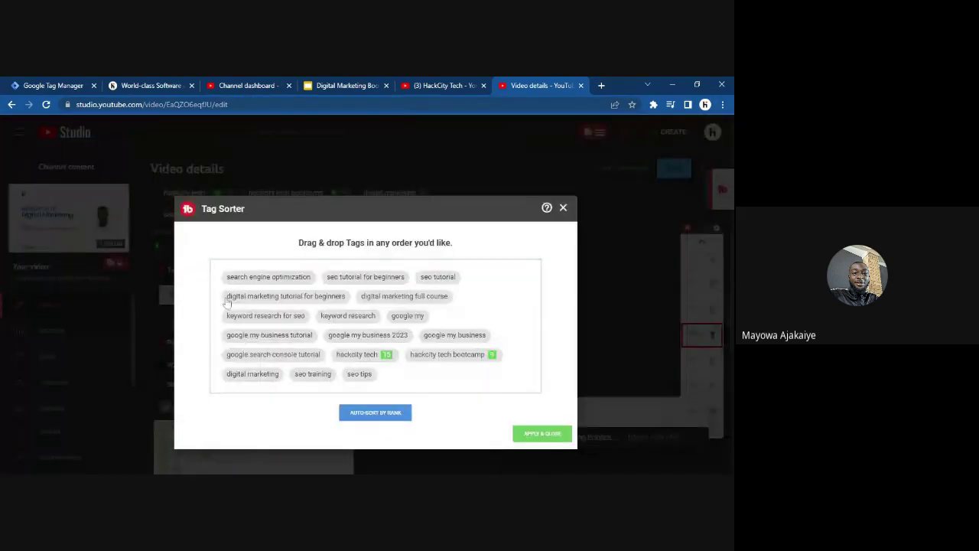
pyautogui.click(356, 412)
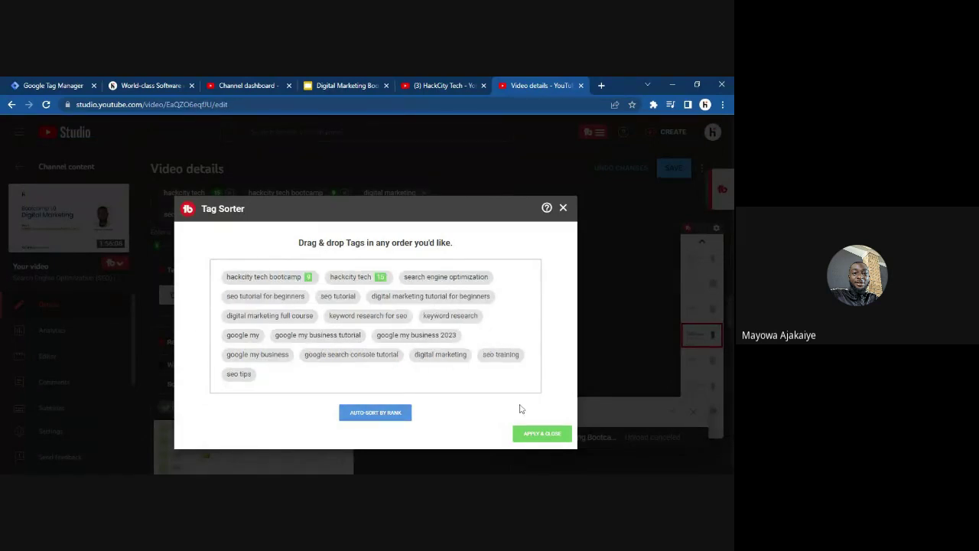
pyautogui.click(540, 434)
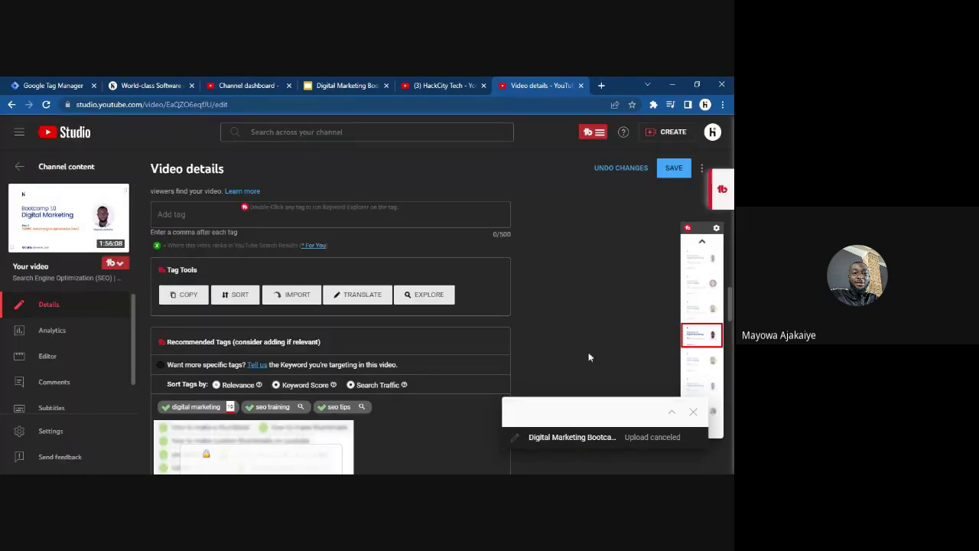
pyautogui.scroll(2, 730, 294)
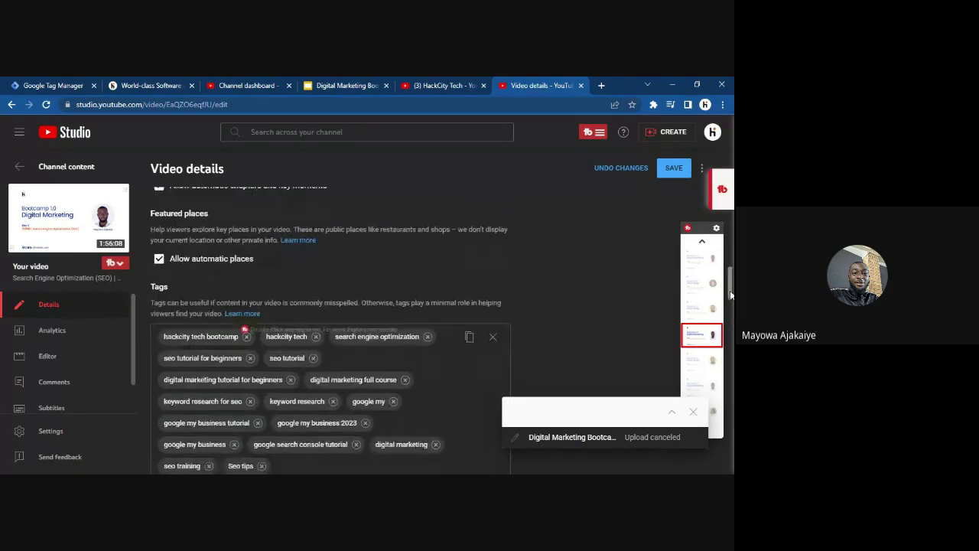
pyautogui.scroll(-2, 730, 294)
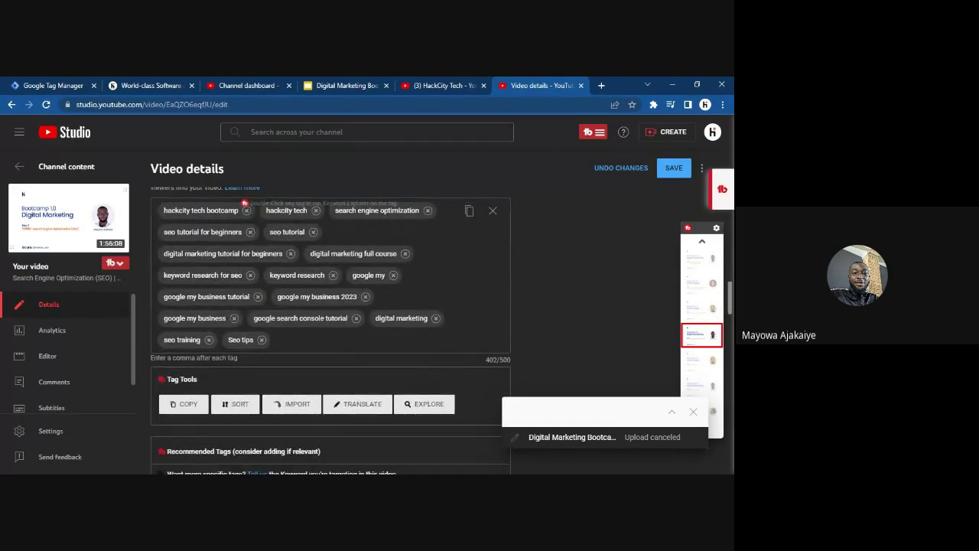
# Look through the video's remaining settings, its end screen elements and its cards, leaving both editors without changes
pyautogui.scroll(-2, 730, 294)
pyautogui.scroll(-10, 730, 306)
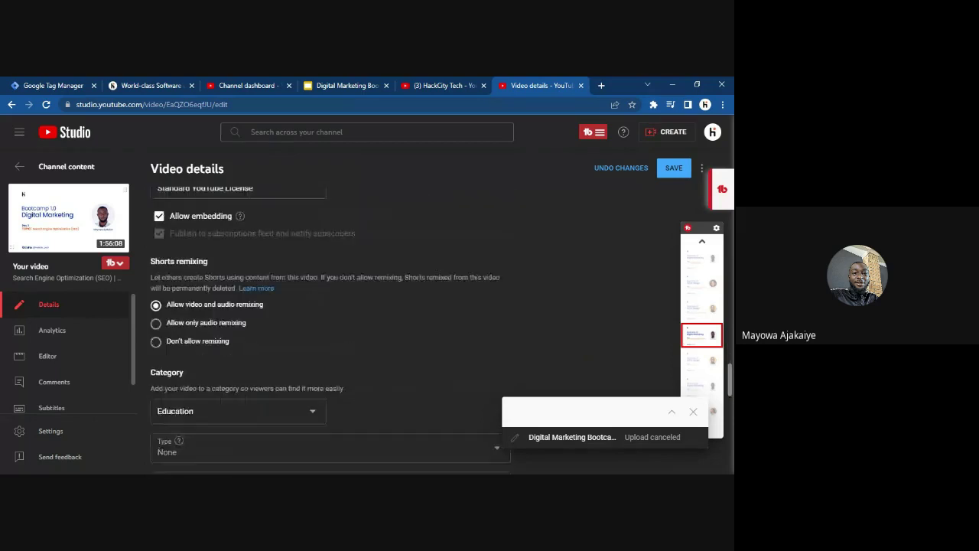
pyautogui.scroll(-6, 730, 306)
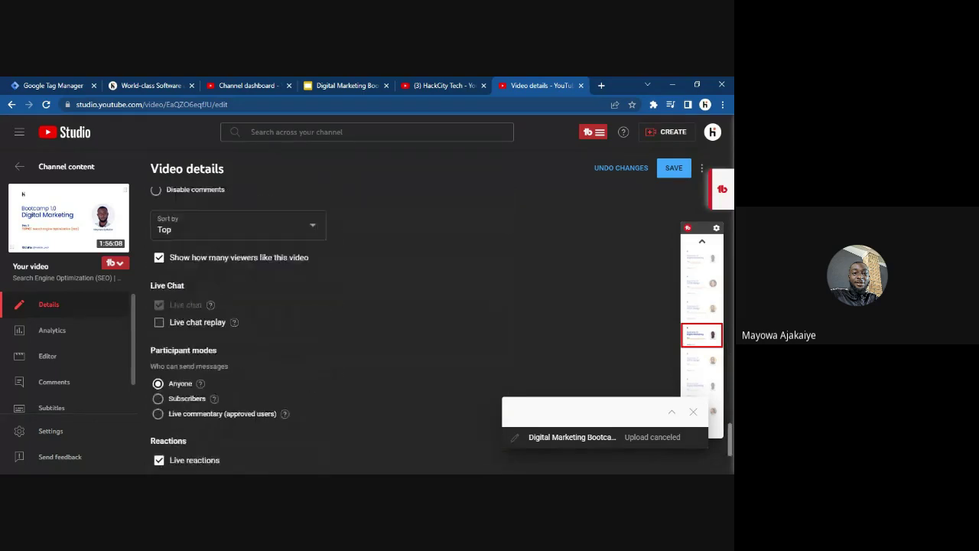
pyautogui.scroll(10, 730, 306)
pyautogui.scroll(10, 711, 208)
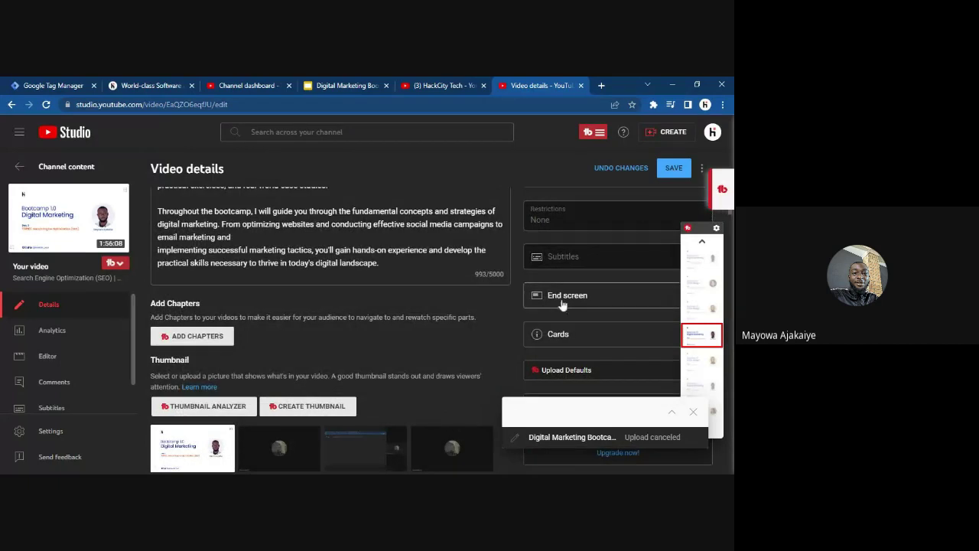
pyautogui.click(576, 303)
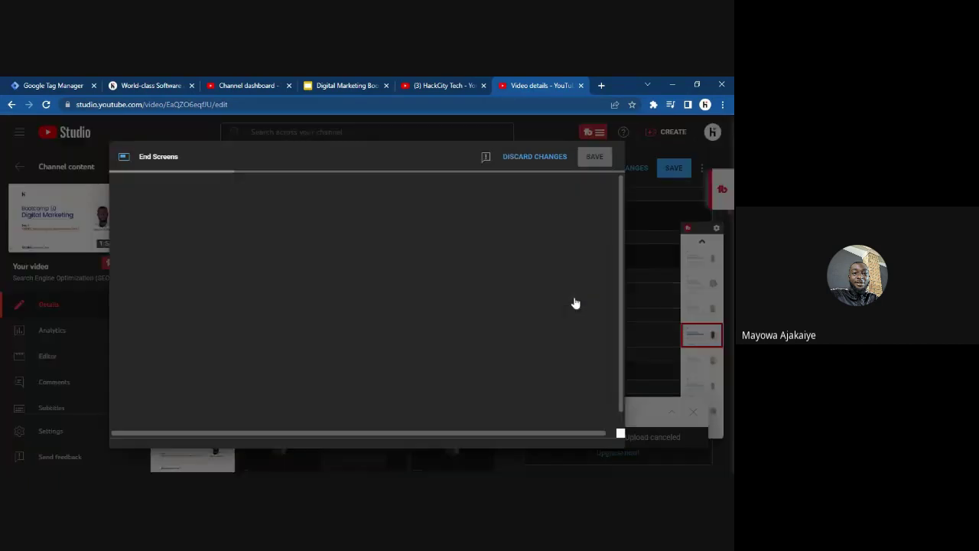
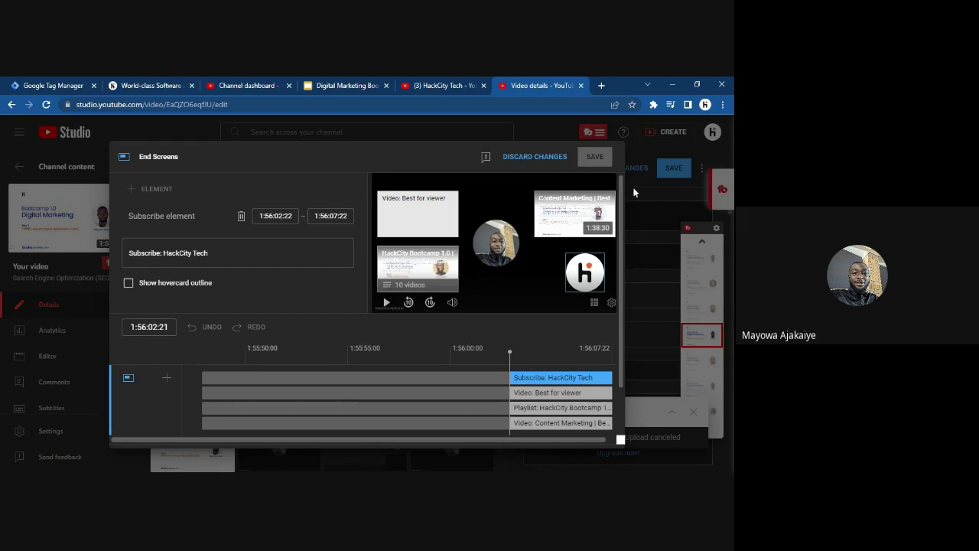
pyautogui.click(546, 159)
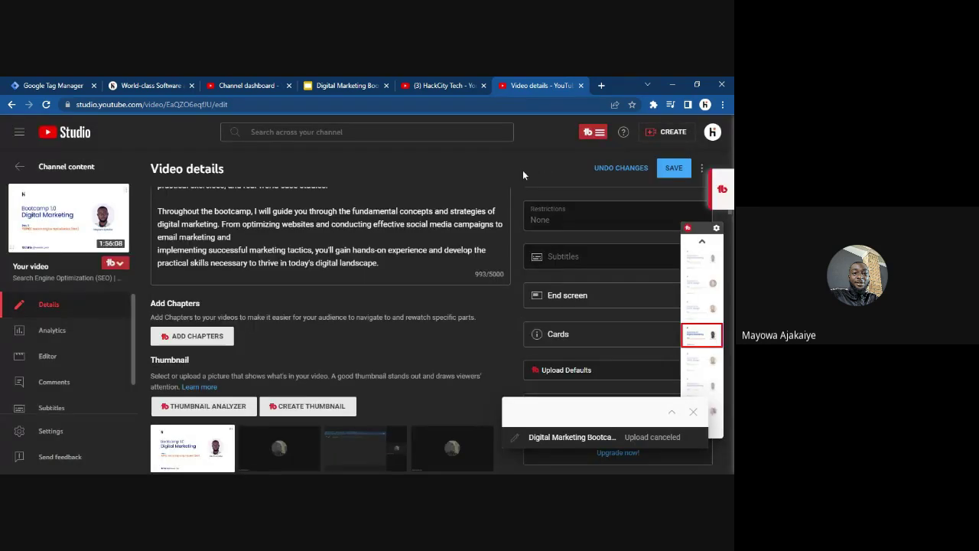
pyautogui.click(585, 341)
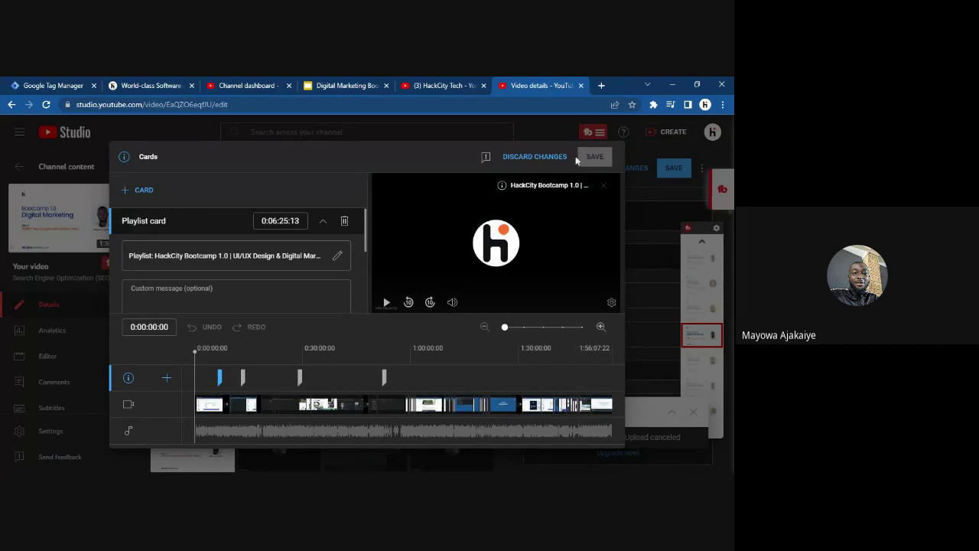
pyautogui.click(536, 159)
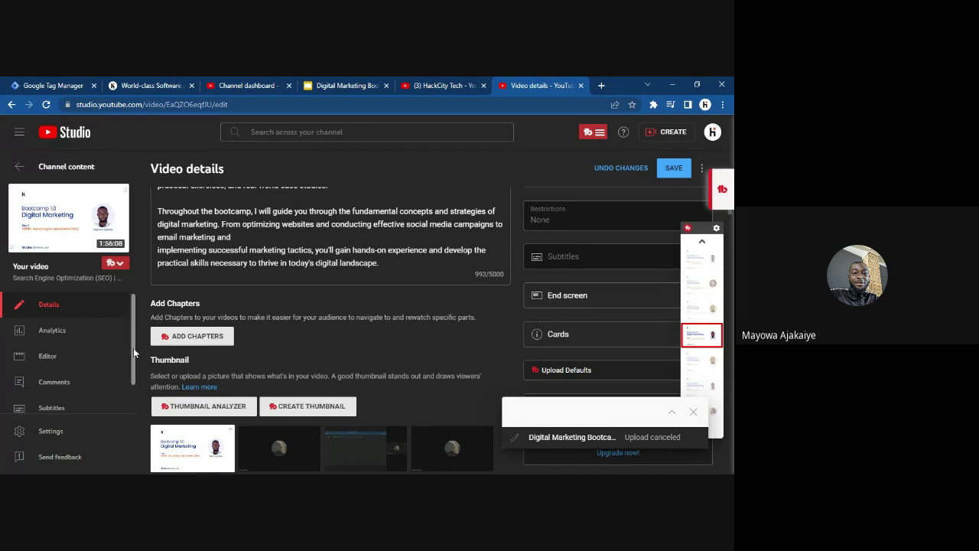
# Save the video's changes, return to the channel content list and dismiss the canceled upload notice
pyautogui.scroll(-2, 133, 347)
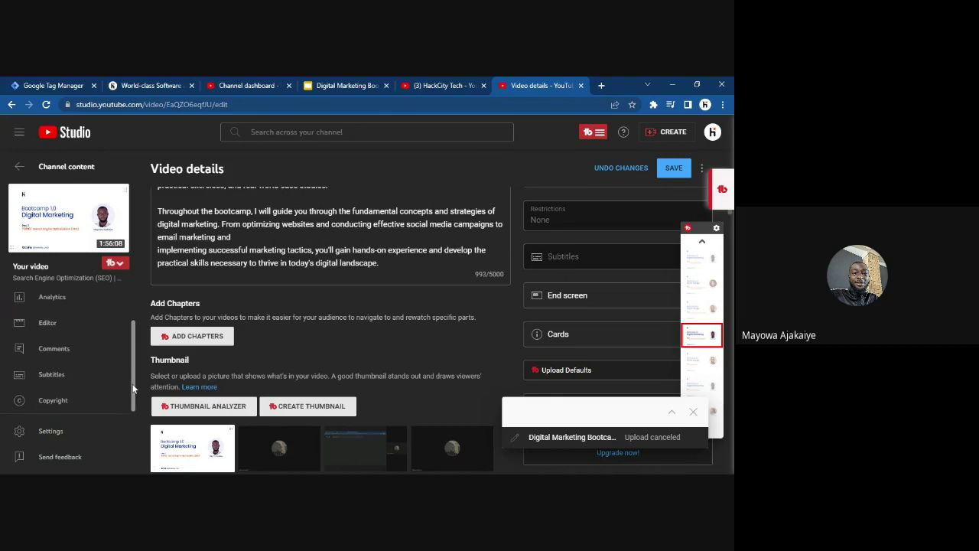
pyautogui.moveTo(134, 389)
pyautogui.mouseDown()
pyautogui.moveTo(139, 315)
pyautogui.moveTo(133, 393)
pyautogui.mouseUp()
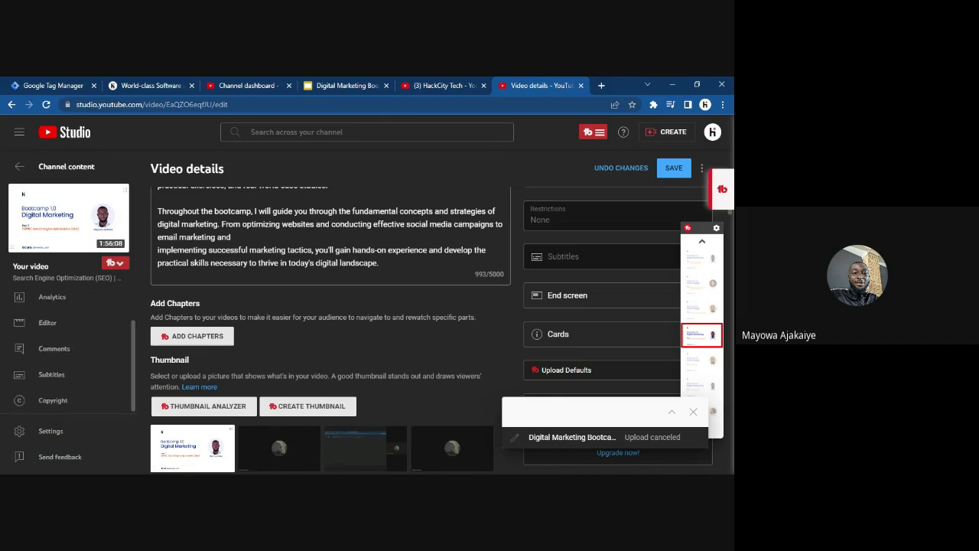
pyautogui.click(674, 170)
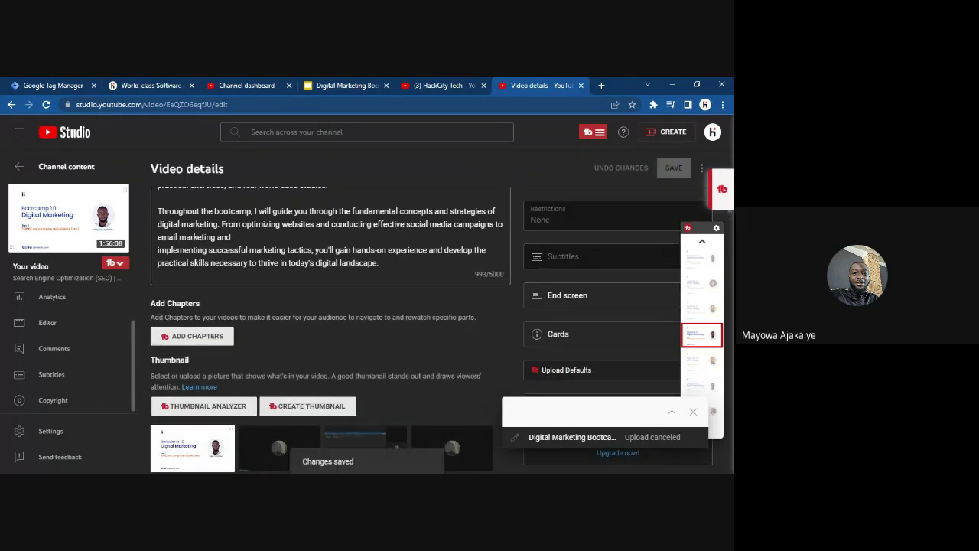
pyautogui.click(17, 170)
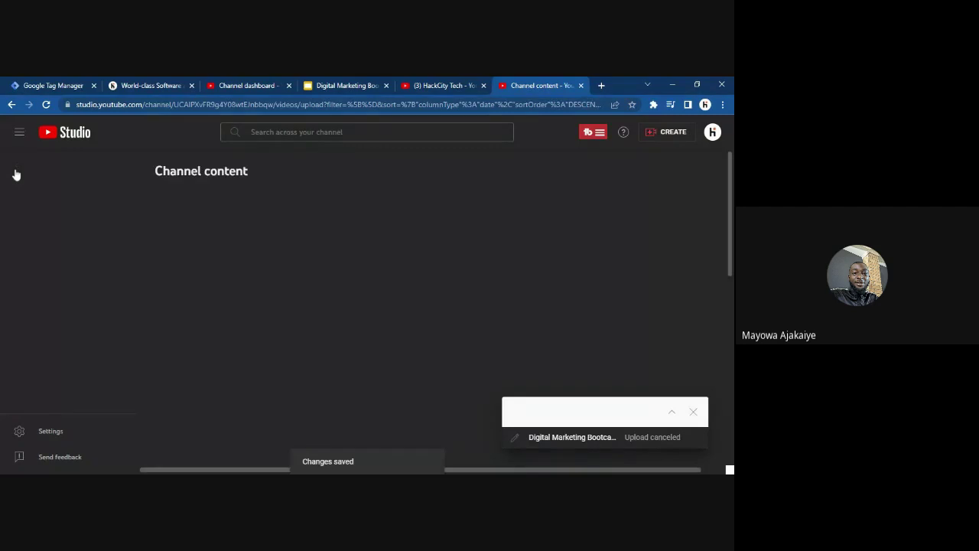
pyautogui.click(694, 414)
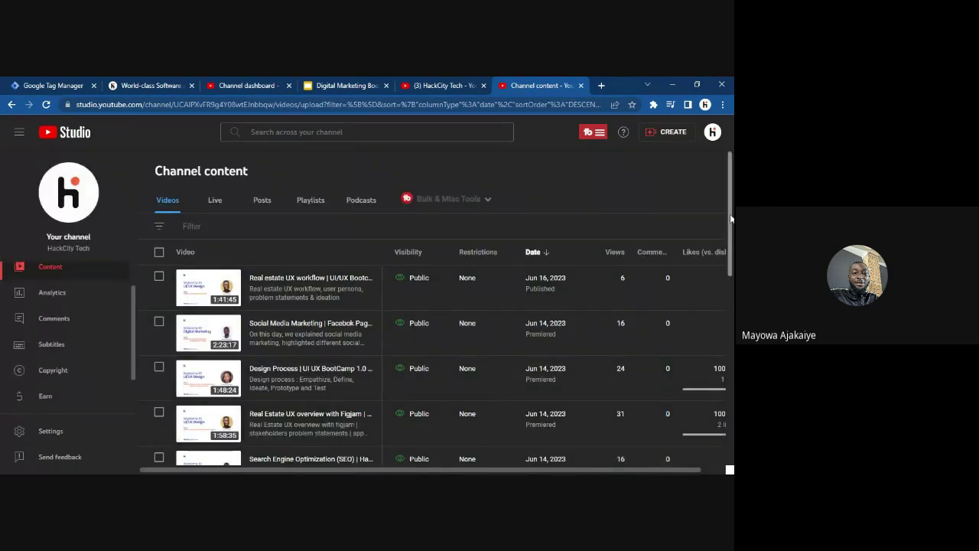
pyautogui.scroll(-2, 732, 165)
pyautogui.scroll(2, 733, 165)
# Search Google for "hackcity tech" in a new browser tab and look through the video results
pyautogui.click(603, 85)
pyautogui.write('hackc')
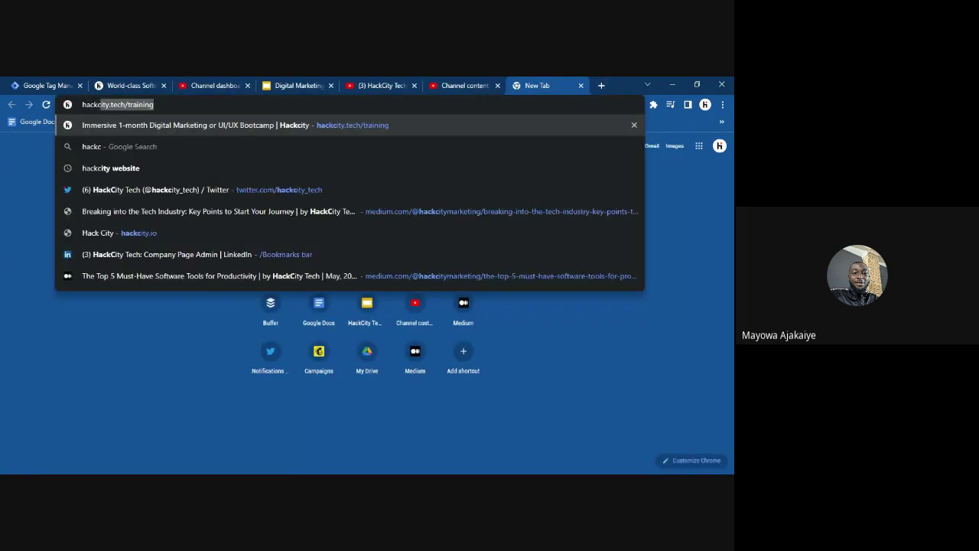
pyautogui.write('ity')
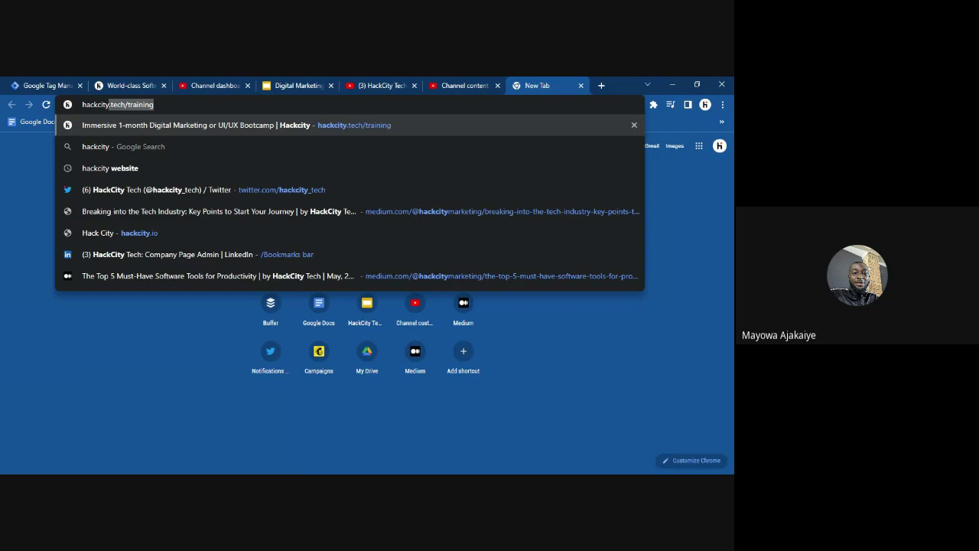
pyautogui.write(' tech')
pyautogui.press('Return')
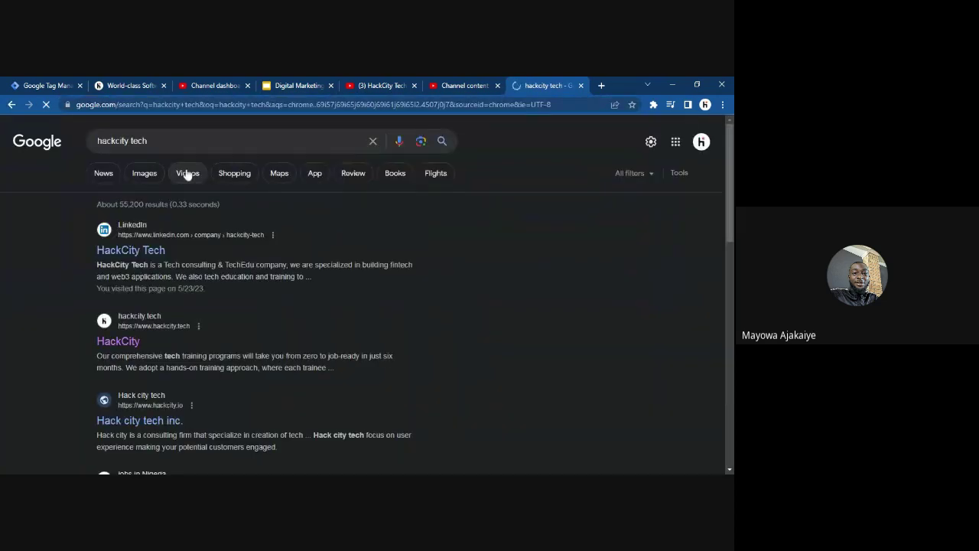
pyautogui.click(187, 173)
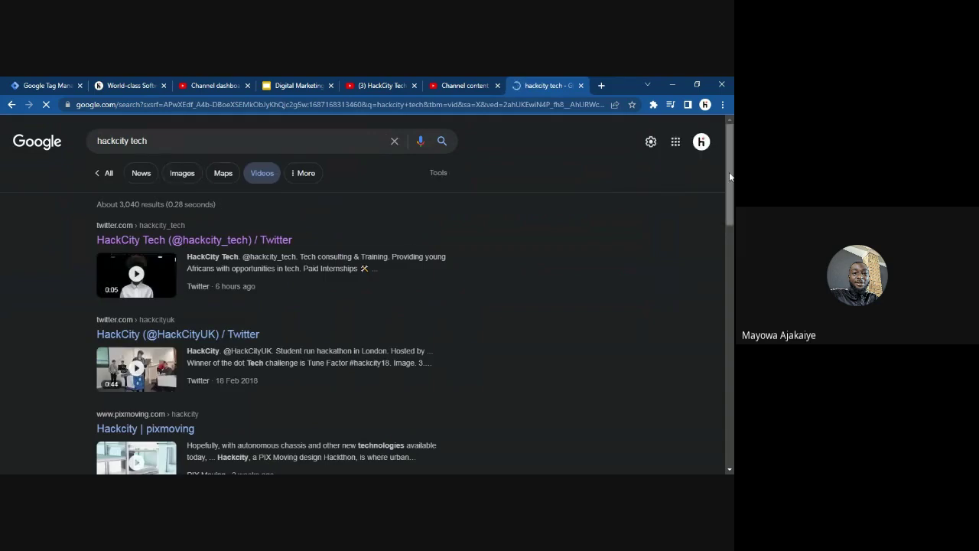
pyautogui.scroll(-5, 730, 177)
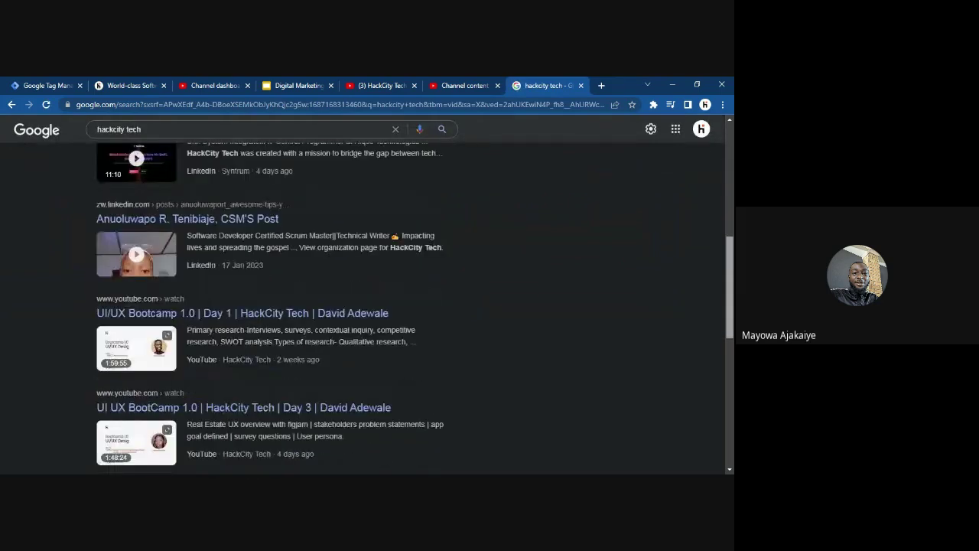
# Look through the remaining video results for "hackcity tech" and return to the unfiltered search results
pyautogui.scroll(-1, 730, 224)
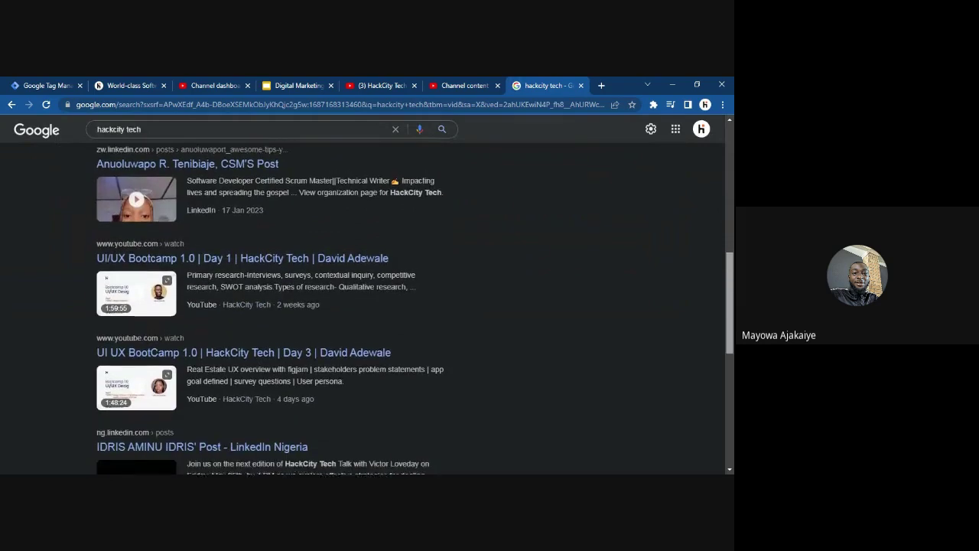
pyautogui.scroll(3, 730, 224)
pyautogui.scroll(2, 730, 225)
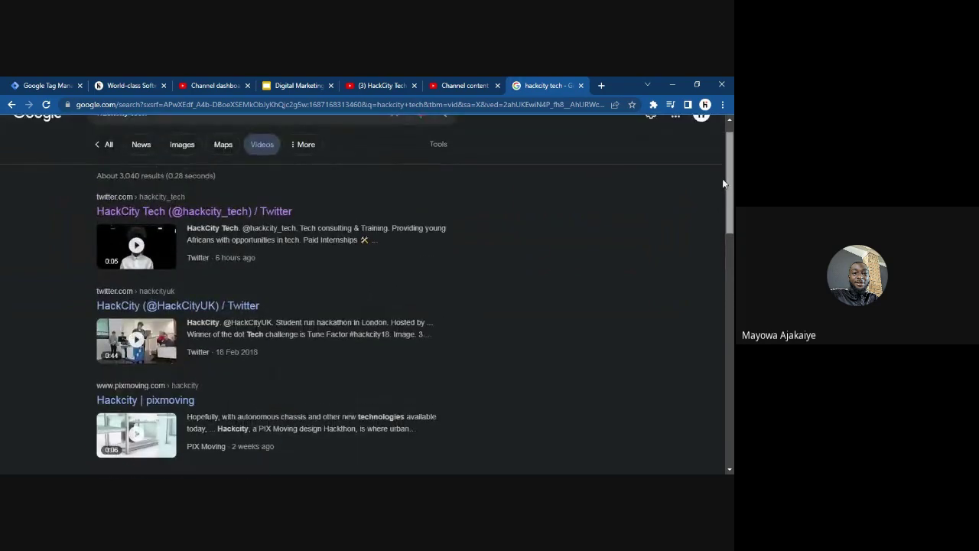
pyautogui.scroll(-5, 724, 184)
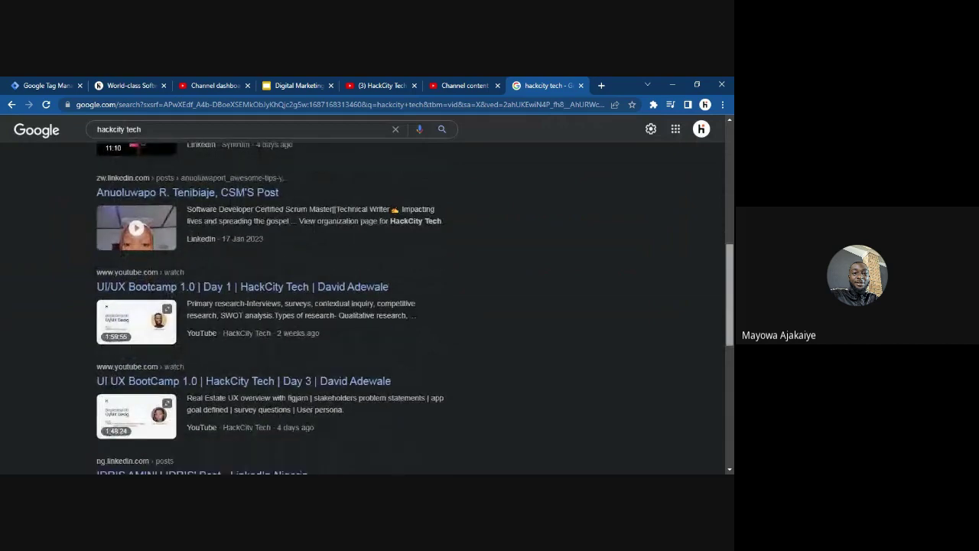
pyautogui.scroll(-1, 103, 251)
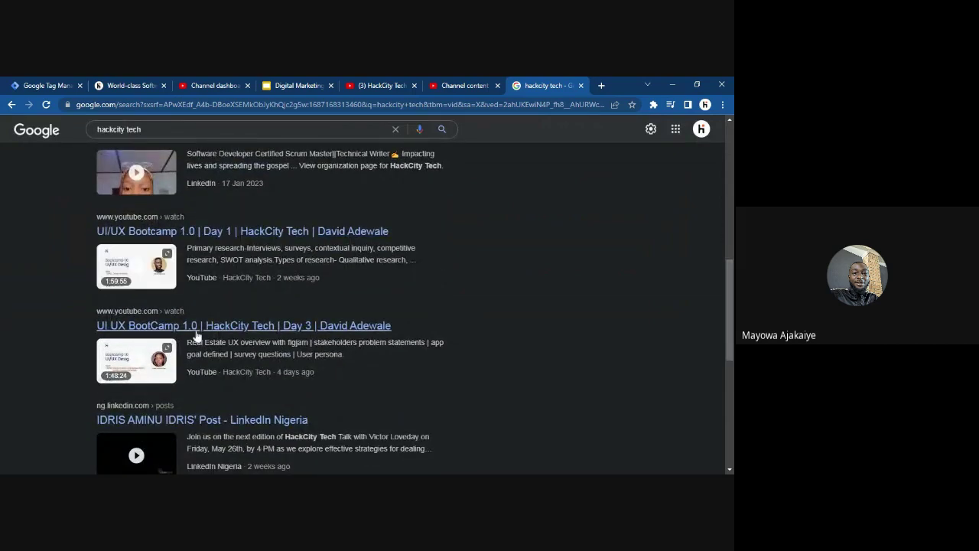
pyautogui.moveTo(731, 268); pyautogui.dragTo(731, 141)
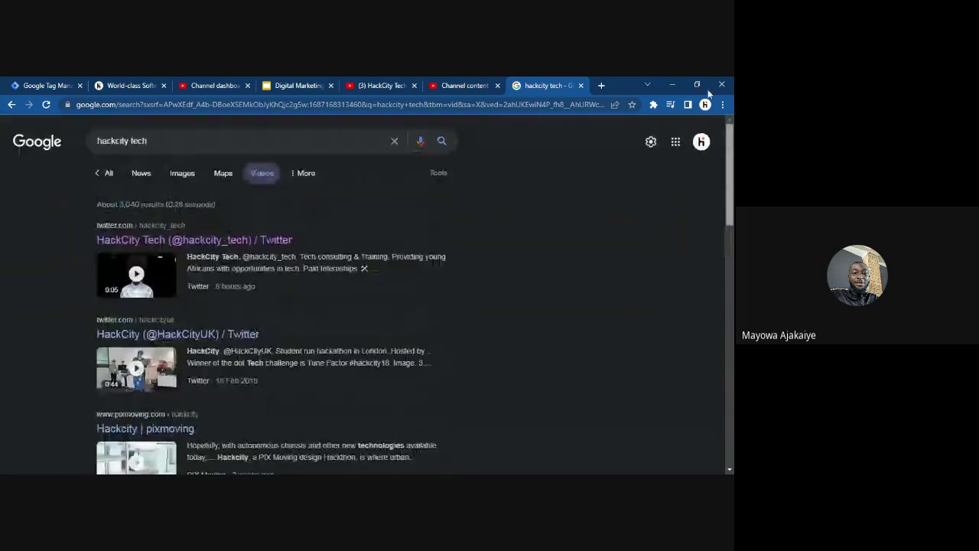
pyautogui.click(105, 173)
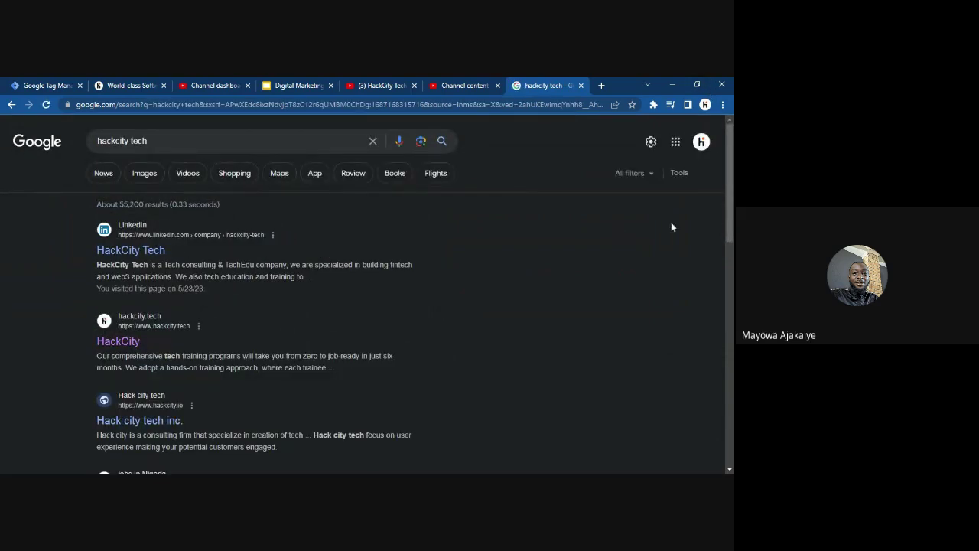
pyautogui.moveTo(730, 183); pyautogui.dragTo(730, 153)
pyautogui.click(488, 81)
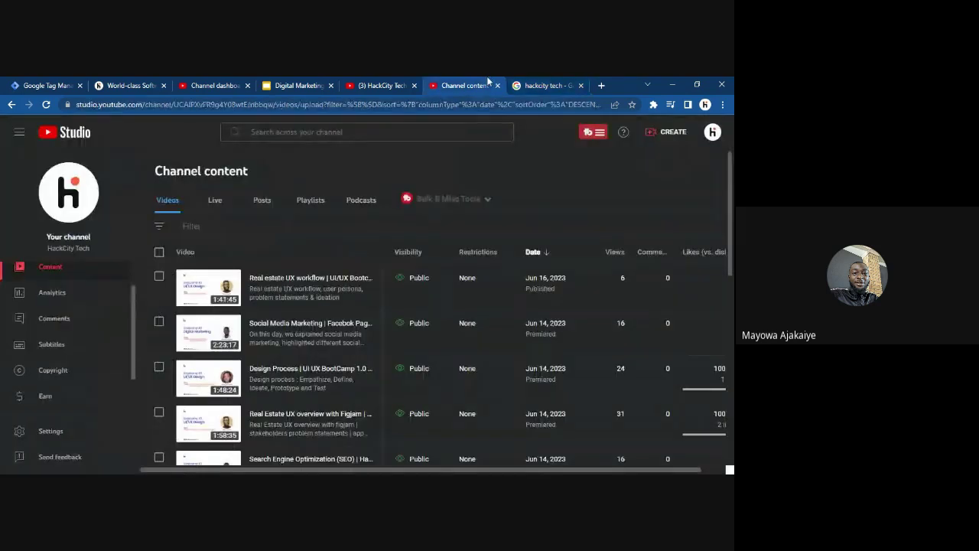
pyautogui.click(558, 78)
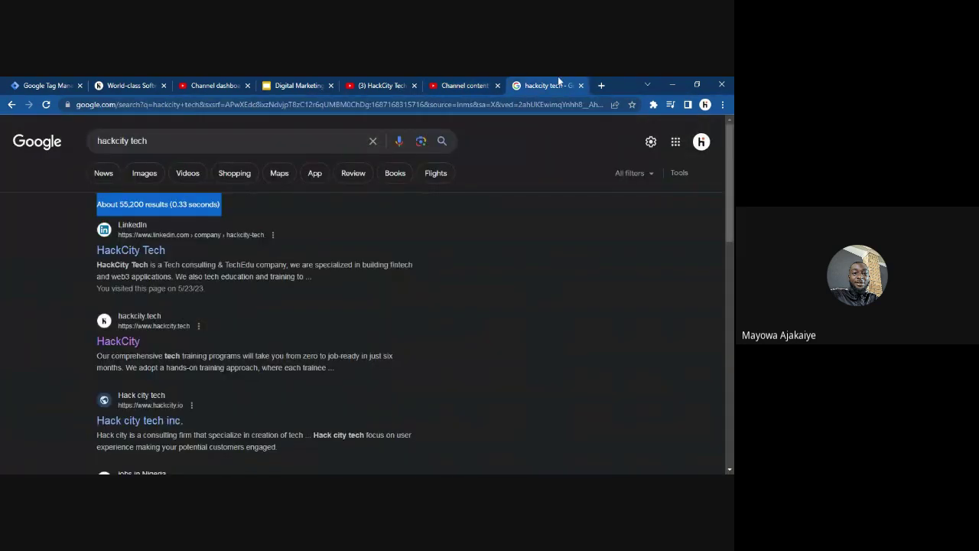
pyautogui.click(396, 81)
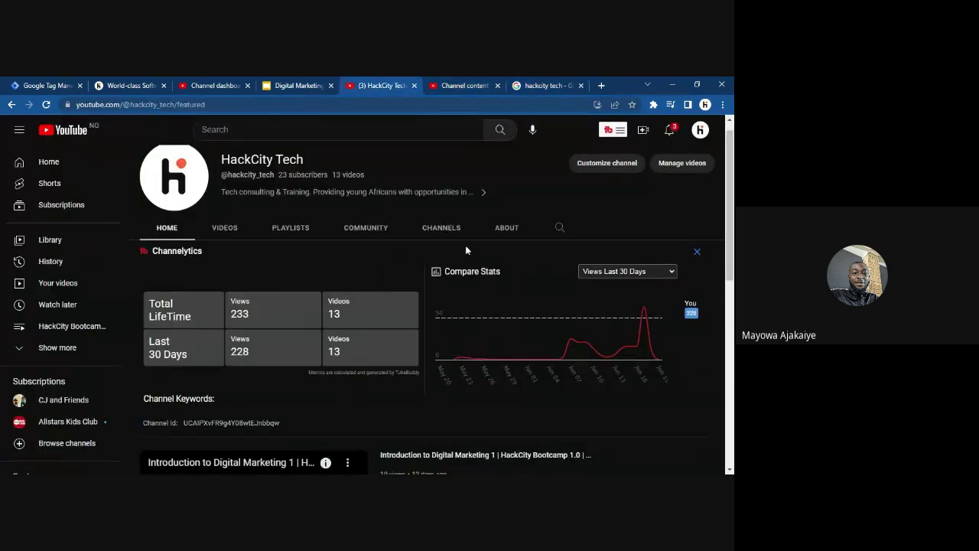
# Open the channel's Earn page in YouTube Studio and examine the partner benefits, joining requirements and review stages
pyautogui.click(451, 85)
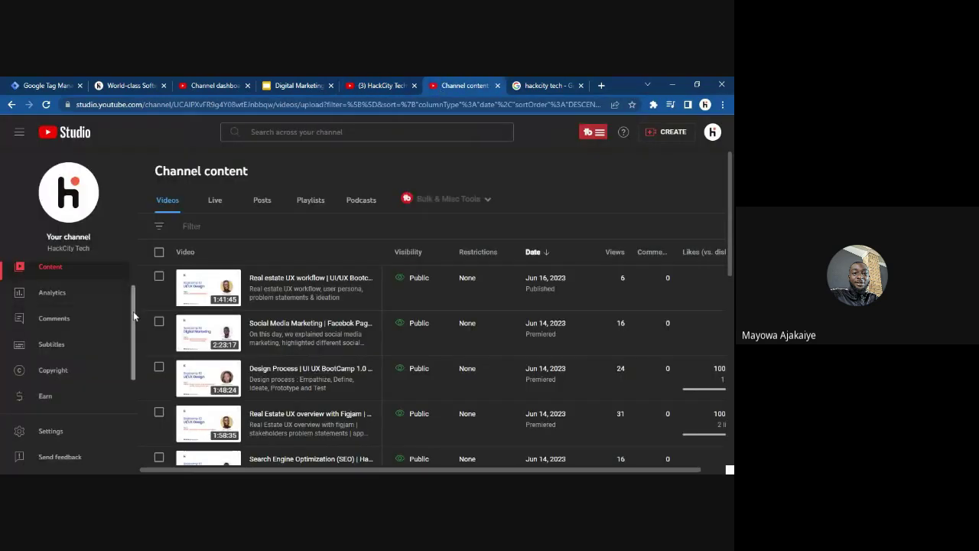
pyautogui.moveTo(133, 334); pyautogui.dragTo(133, 391)
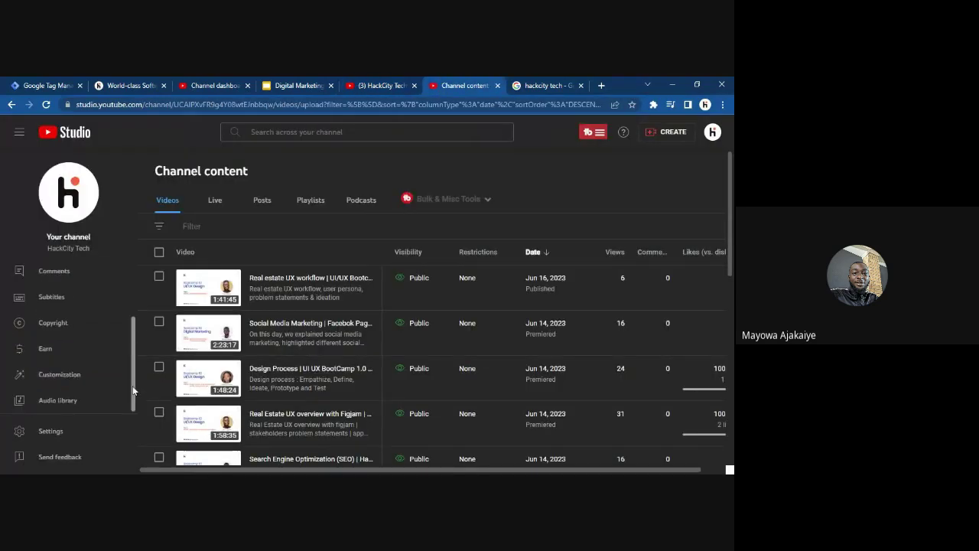
pyautogui.click(43, 352)
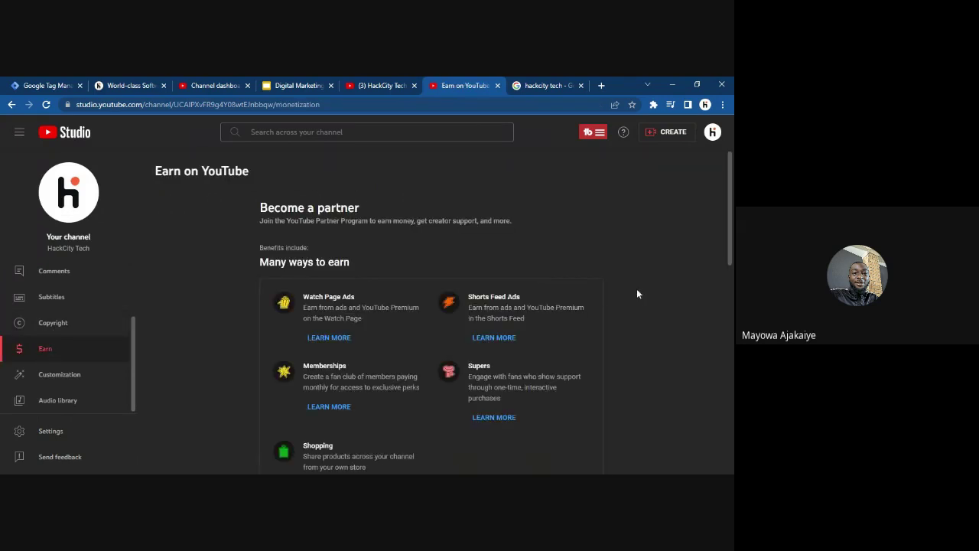
pyautogui.scroll(-2, 717, 231)
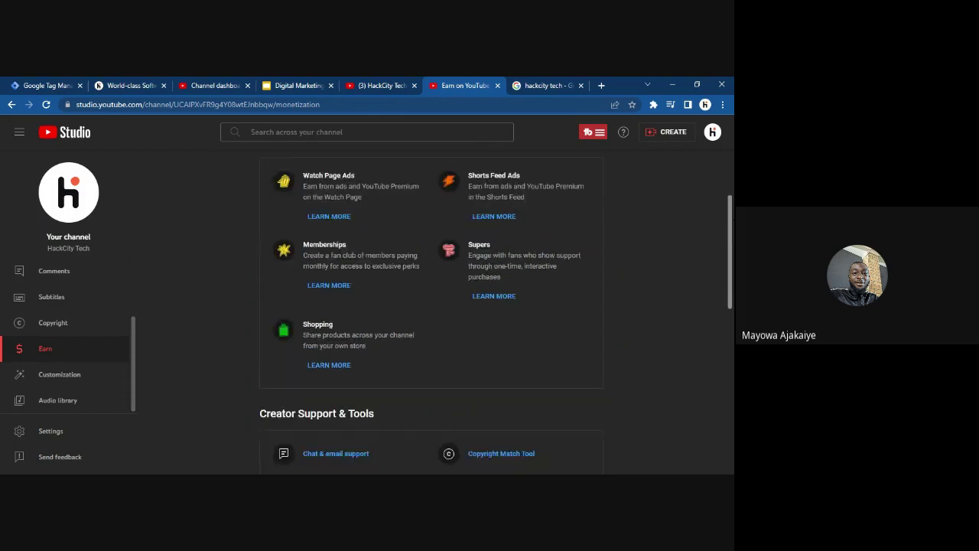
pyautogui.scroll(-2, 730, 304)
pyautogui.moveTo(731, 306); pyautogui.dragTo(731, 356)
pyautogui.scroll(-1, 731, 356)
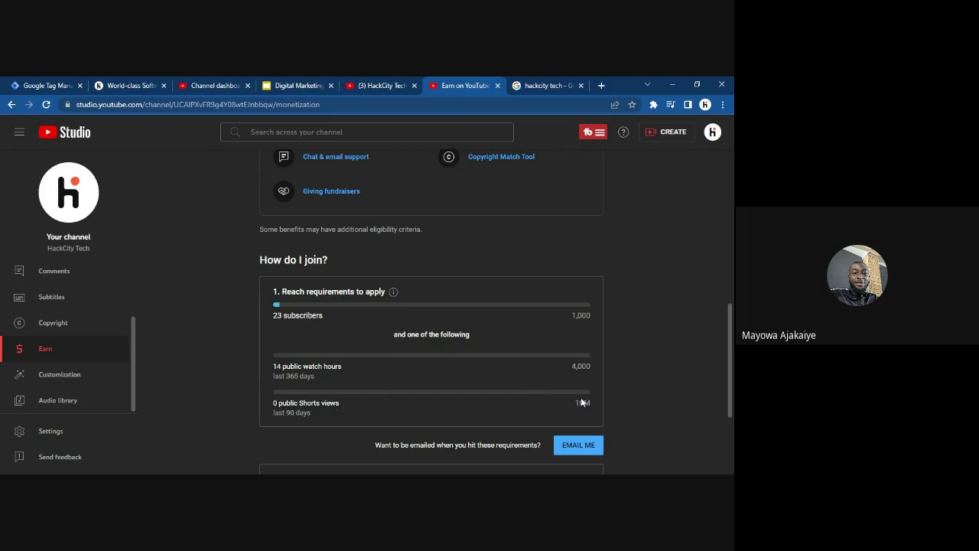
pyautogui.moveTo(727, 359); pyautogui.dragTo(731, 383)
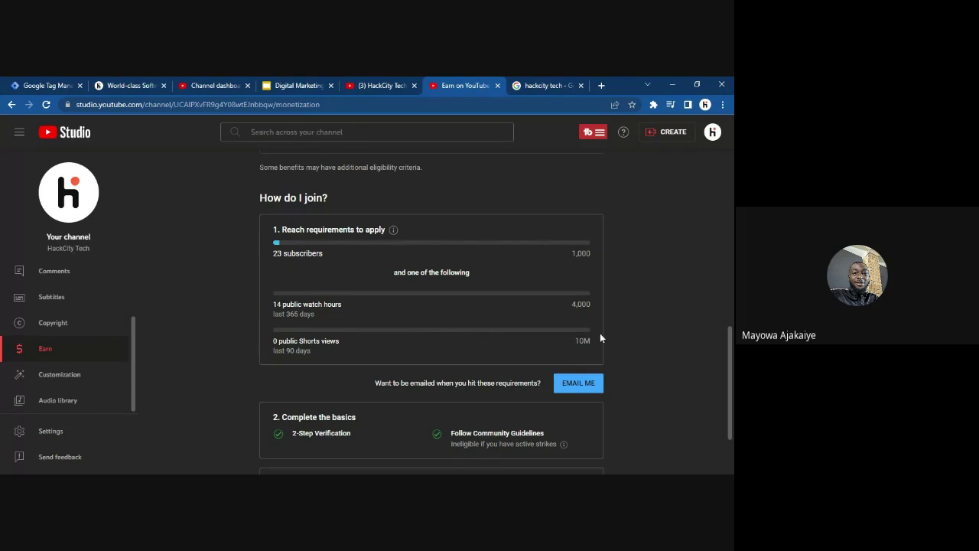
pyautogui.moveTo(731, 360)
pyautogui.mouseDown()
pyautogui.moveTo(732, 391)
pyautogui.moveTo(728, 344)
pyautogui.mouseUp()
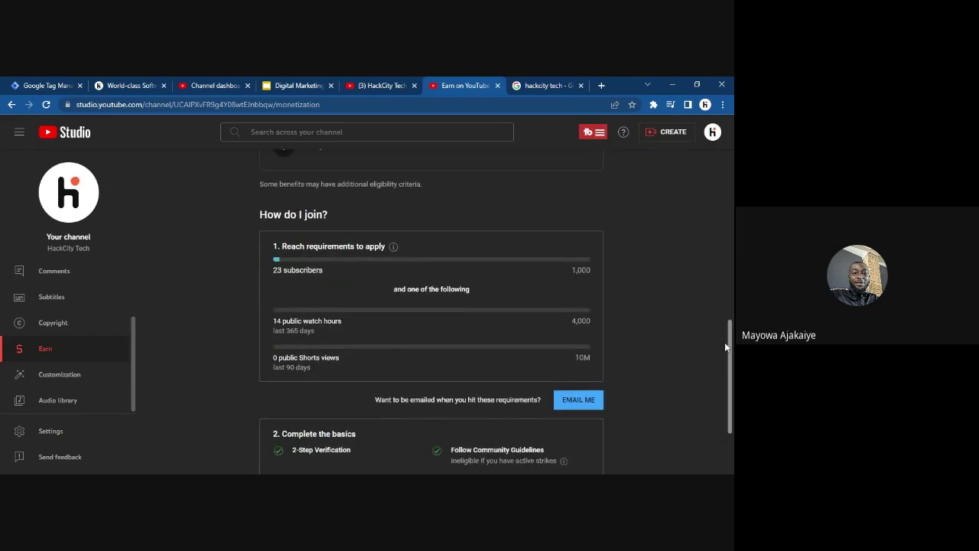
pyautogui.scroll(-2, 721, 360)
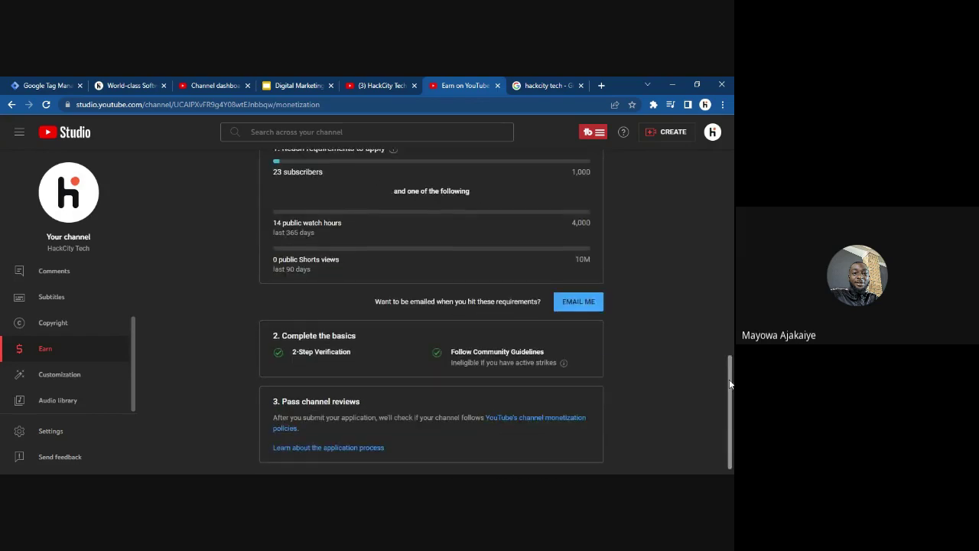
# Open the Audio library and browse the list of music tracks
pyautogui.click(34, 407)
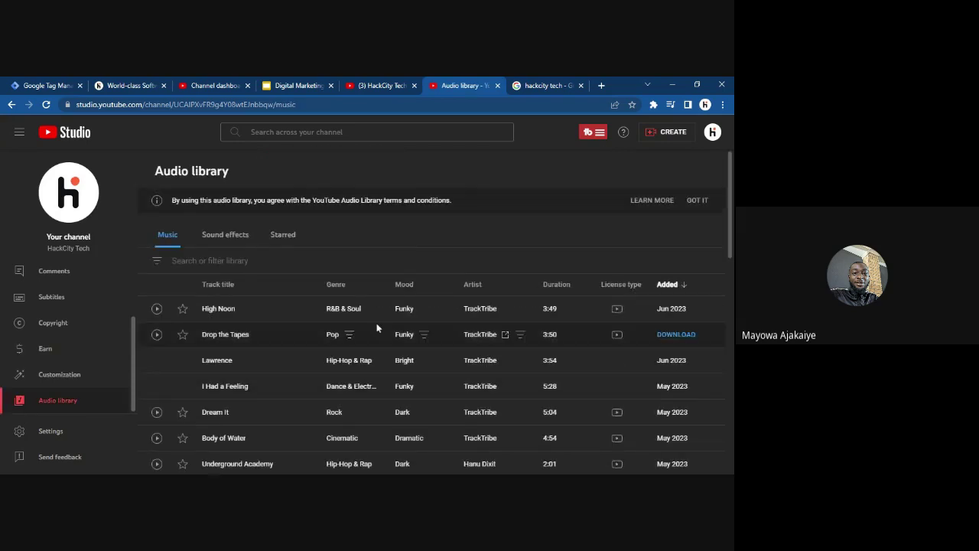
pyautogui.moveTo(628, 321)
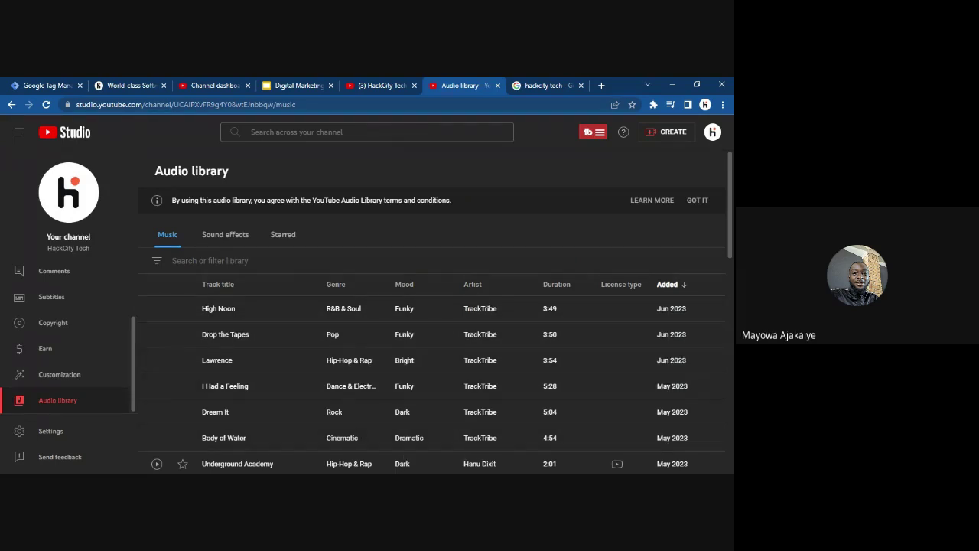
pyautogui.scroll(-3, 731, 202)
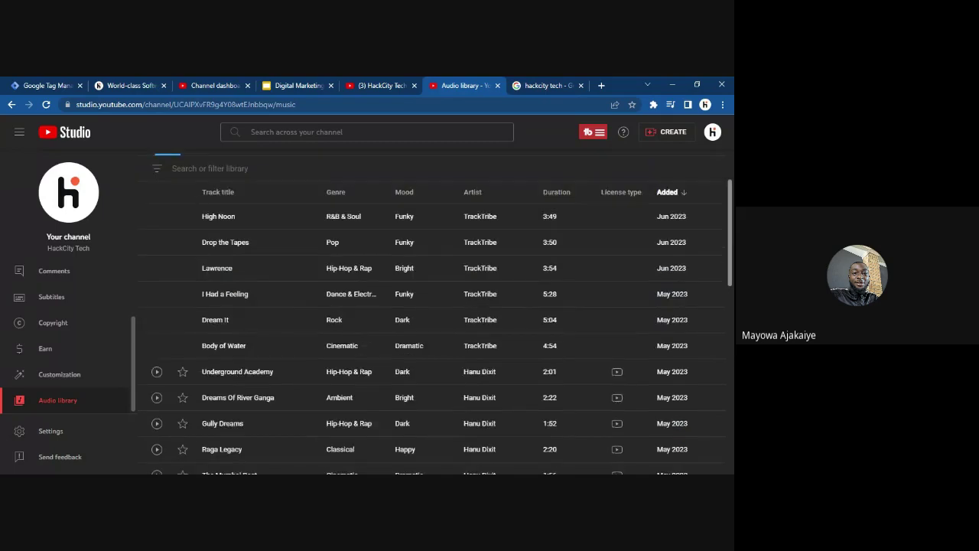
pyautogui.scroll(3, 731, 201)
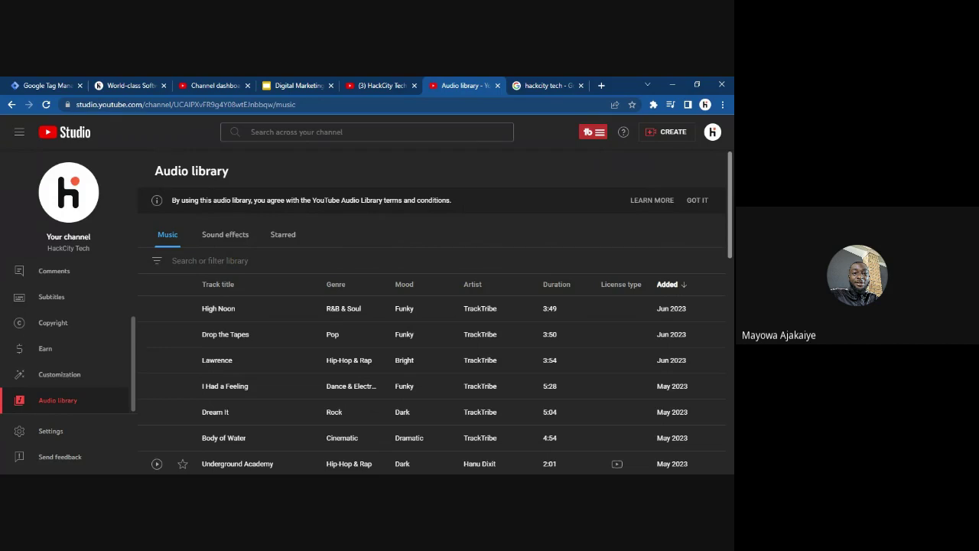
pyautogui.scroll(-2, 728, 181)
pyautogui.scroll(2, 727, 181)
pyautogui.scroll(-2, 299, 271)
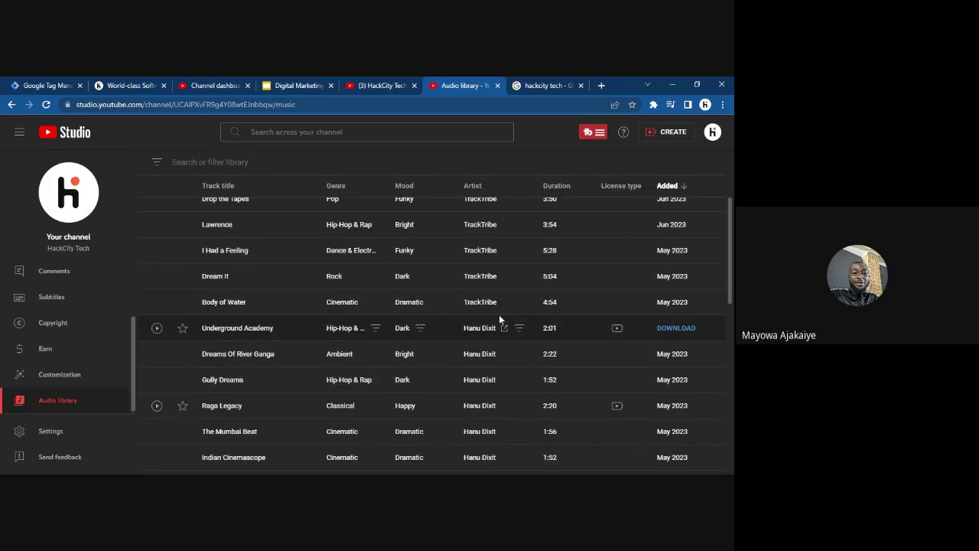
pyautogui.scroll(3, 719, 197)
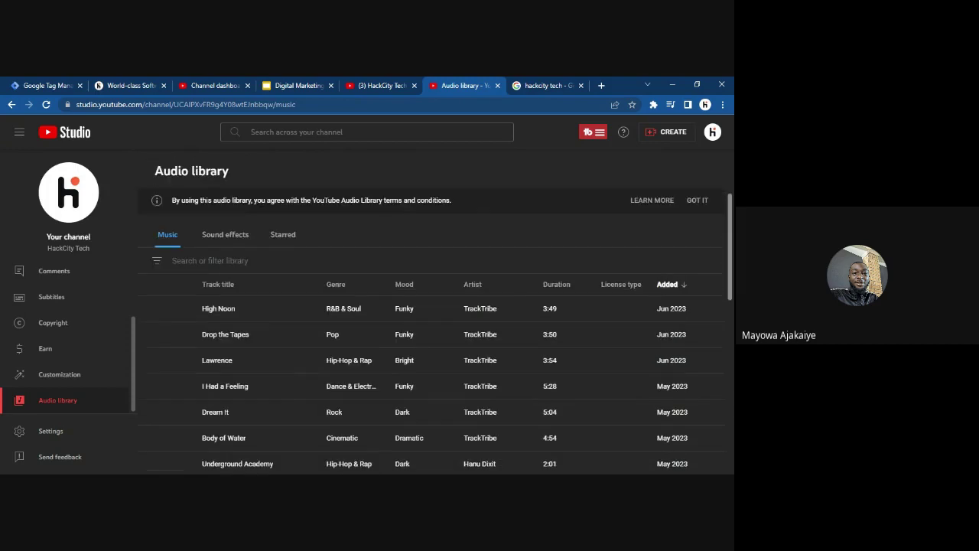
pyautogui.scroll(-2, 719, 196)
pyautogui.scroll(2, 719, 197)
pyautogui.scroll(-2, 719, 196)
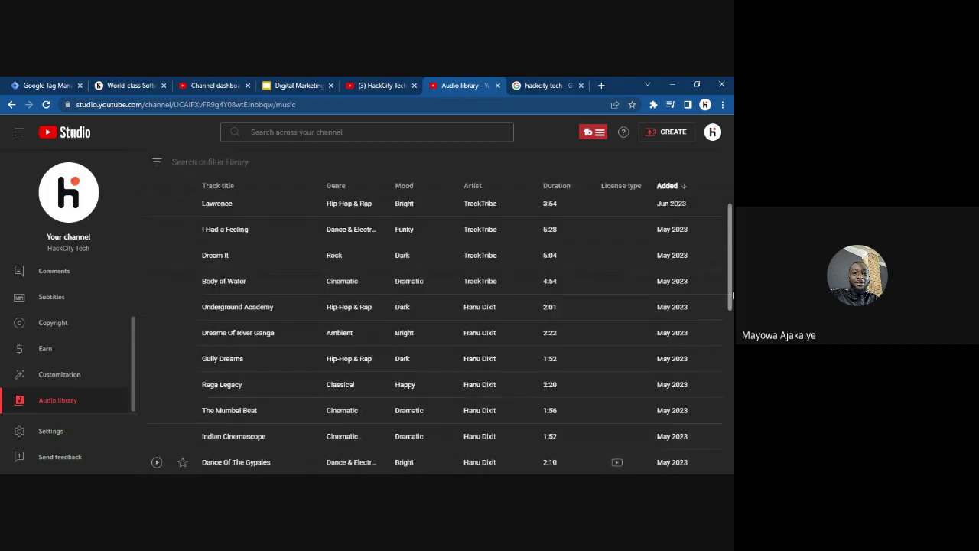
pyautogui.scroll(3, 722, 214)
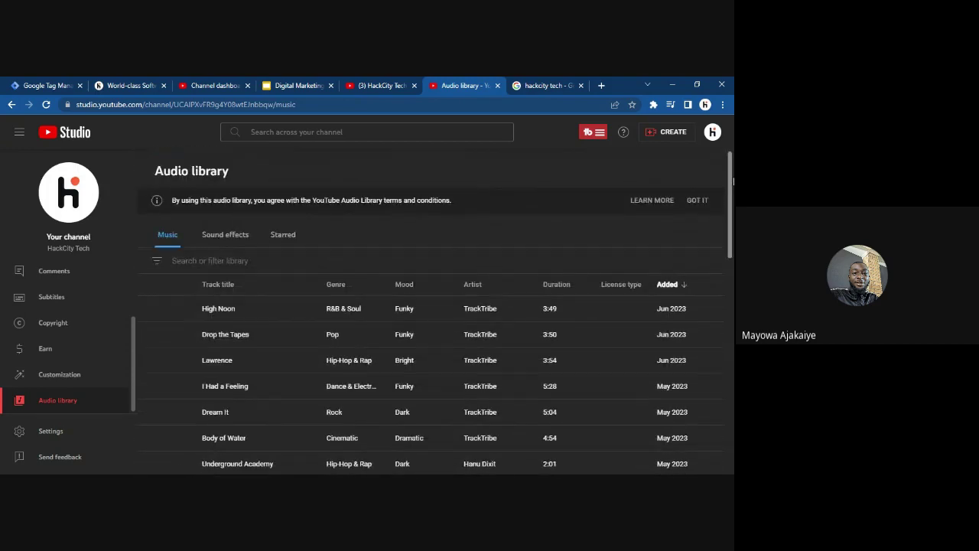
pyautogui.scroll(-2, 727, 176)
pyautogui.scroll(2, 721, 159)
# Review the channel settings, covering the basic info with country and keywords, the advanced settings and the feature eligibility
pyautogui.click(28, 435)
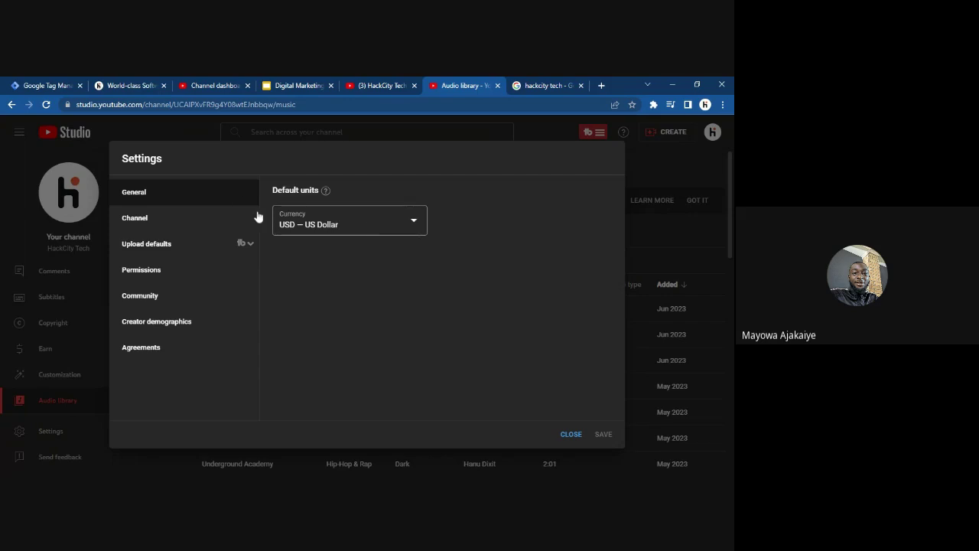
pyautogui.click(168, 219)
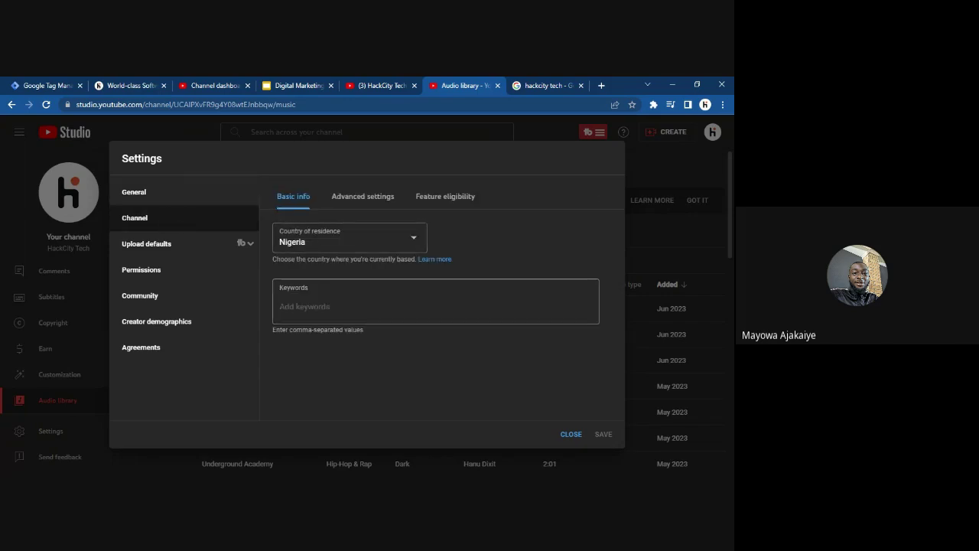
pyautogui.click(304, 306)
pyautogui.click(357, 198)
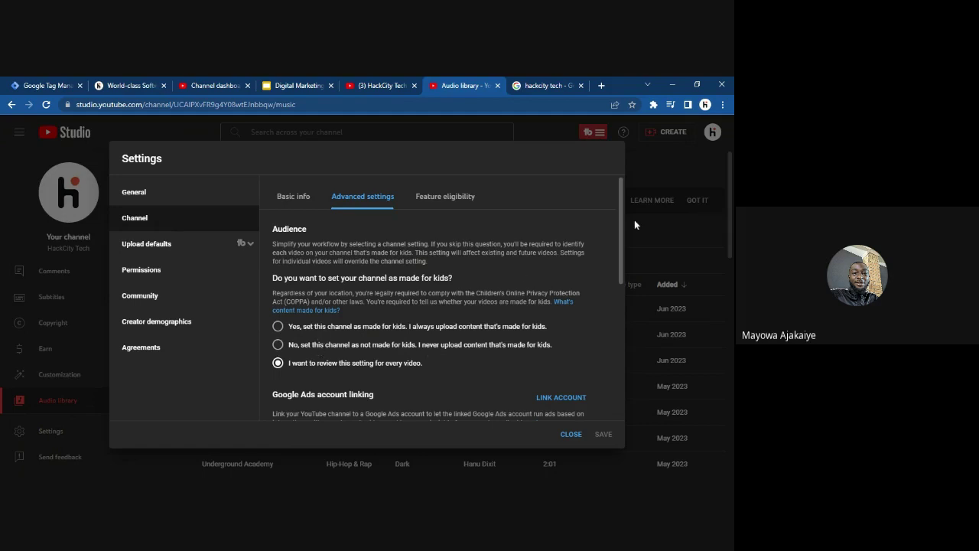
pyautogui.scroll(-2, 621, 246)
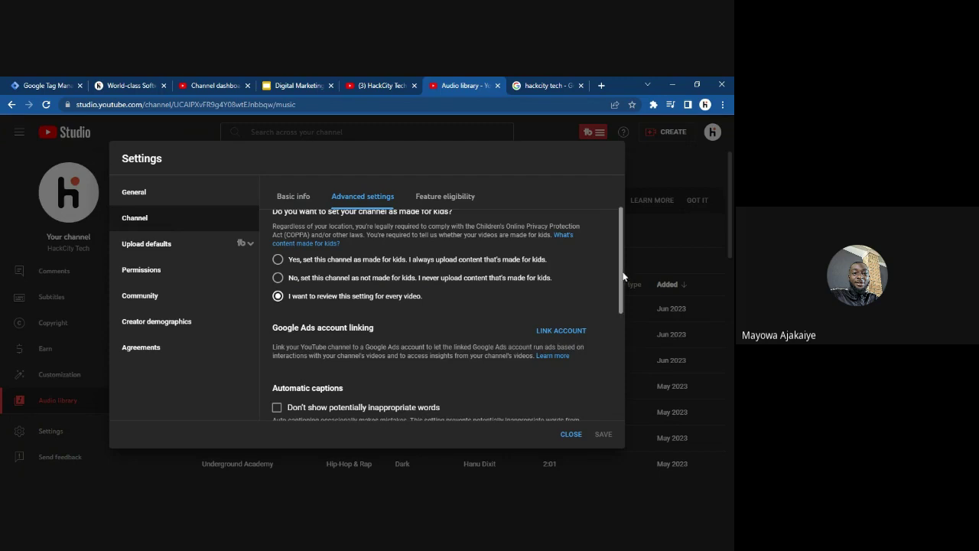
pyautogui.moveTo(622, 276)
pyautogui.mouseDown()
pyautogui.moveTo(620, 408)
pyautogui.moveTo(632, 306)
pyautogui.moveTo(612, 259)
pyautogui.mouseUp()
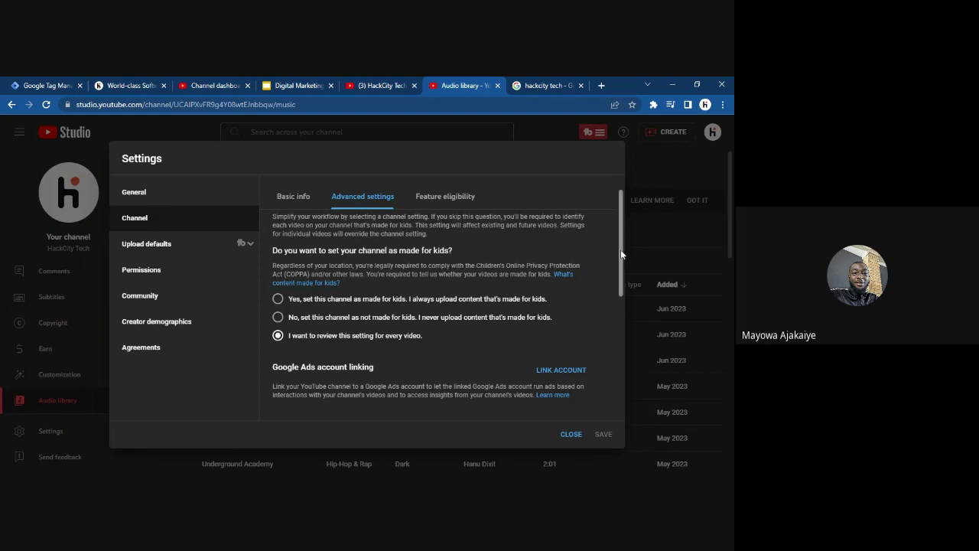
pyautogui.moveTo(622, 254); pyautogui.dragTo(623, 375)
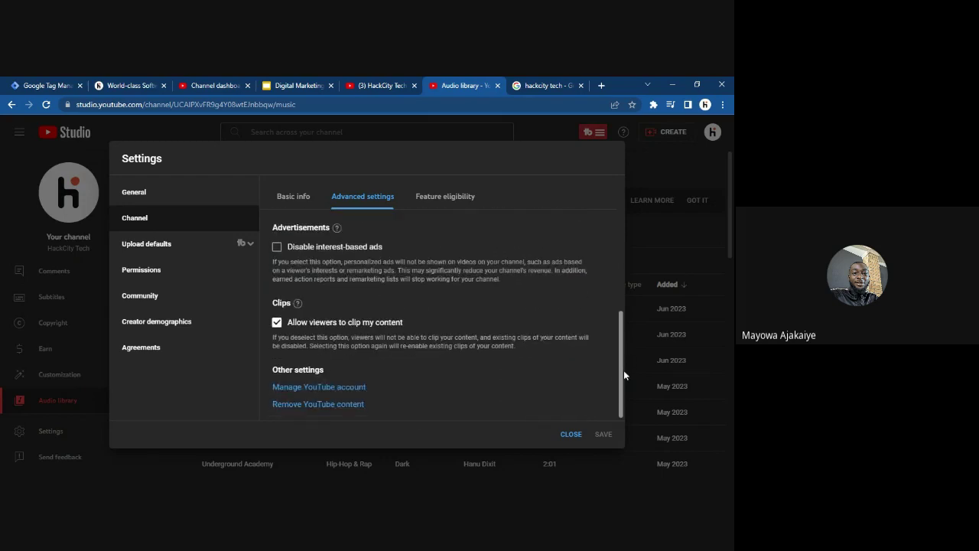
pyautogui.click(451, 197)
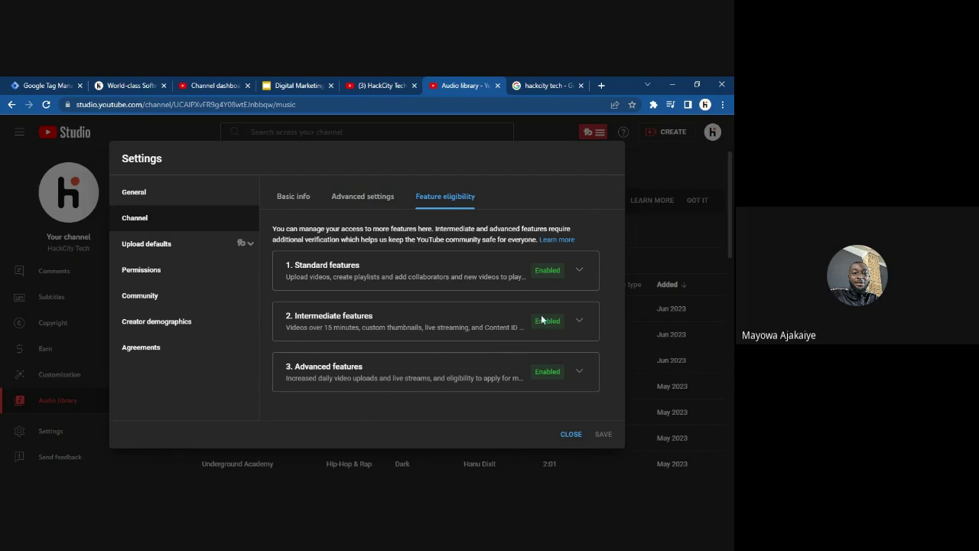
# Open the upload defaults and review the basic info fields for title, description, visibility and tags
pyautogui.click(168, 254)
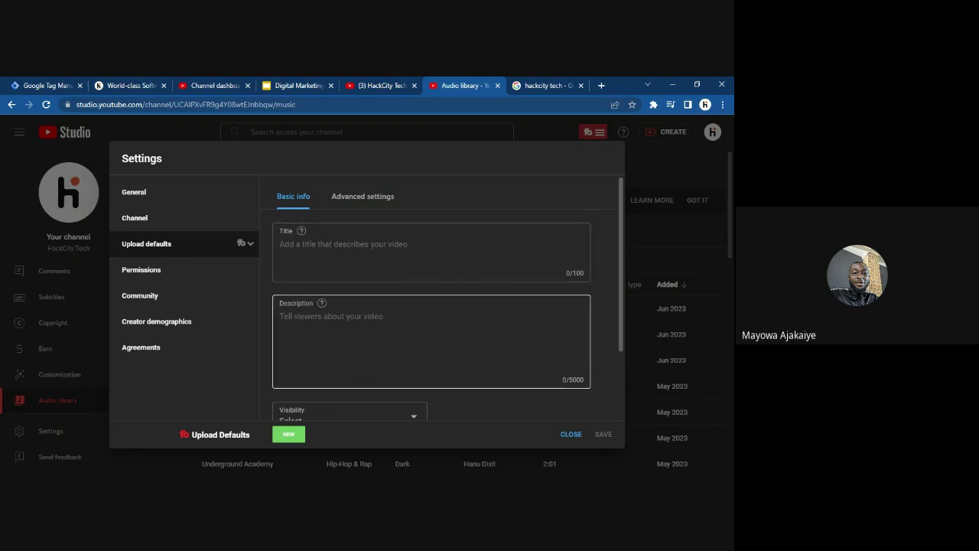
pyautogui.click(279, 316)
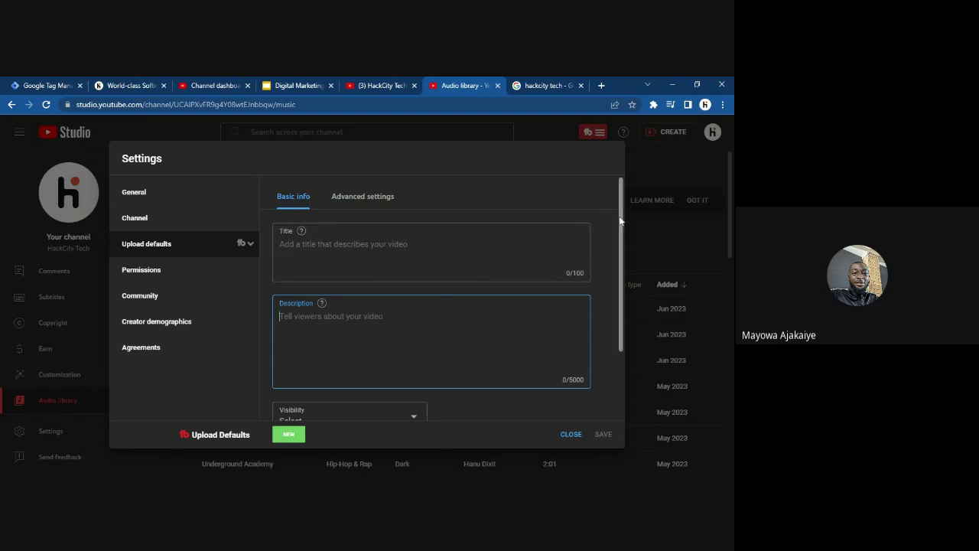
pyautogui.moveTo(619, 221); pyautogui.dragTo(612, 277)
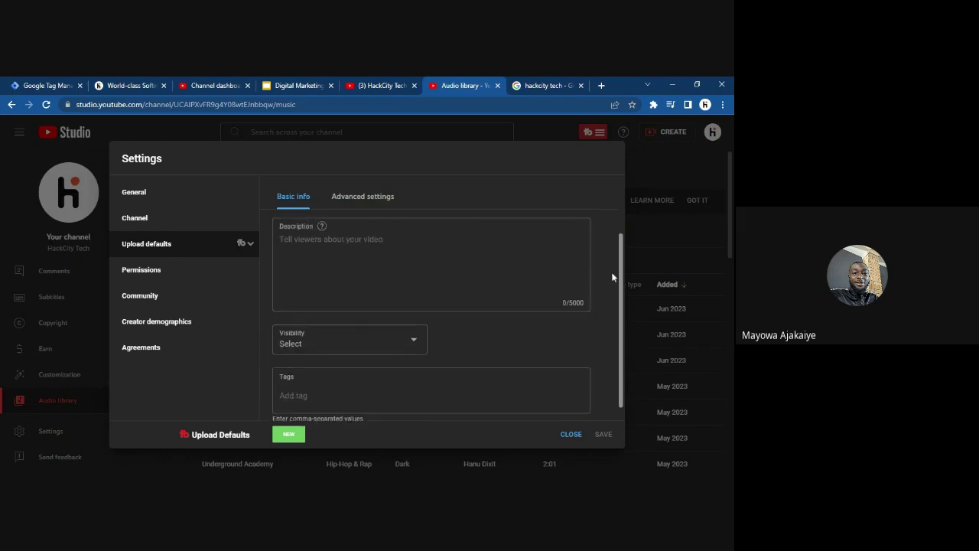
pyautogui.scroll(2, 612, 277)
pyautogui.click(429, 336)
pyautogui.click(306, 315)
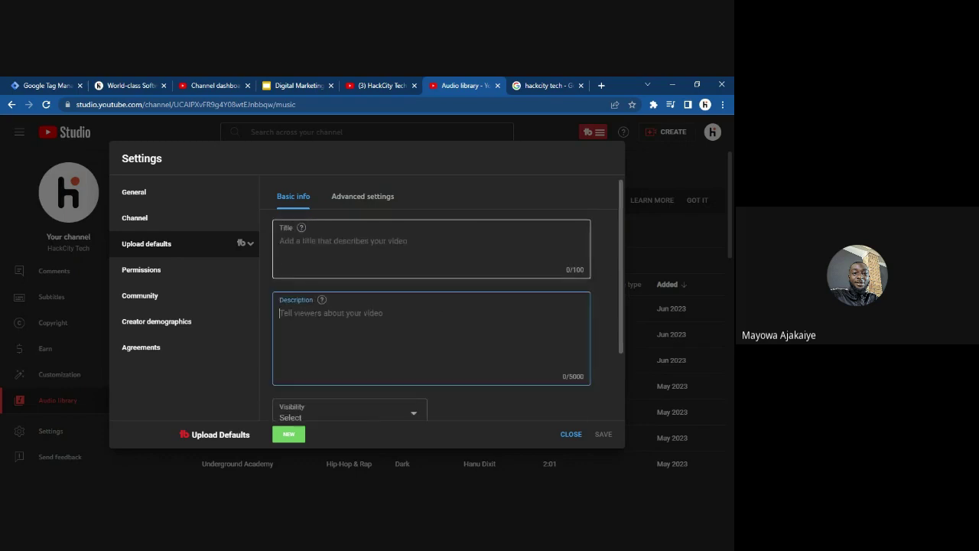
pyautogui.click(344, 245)
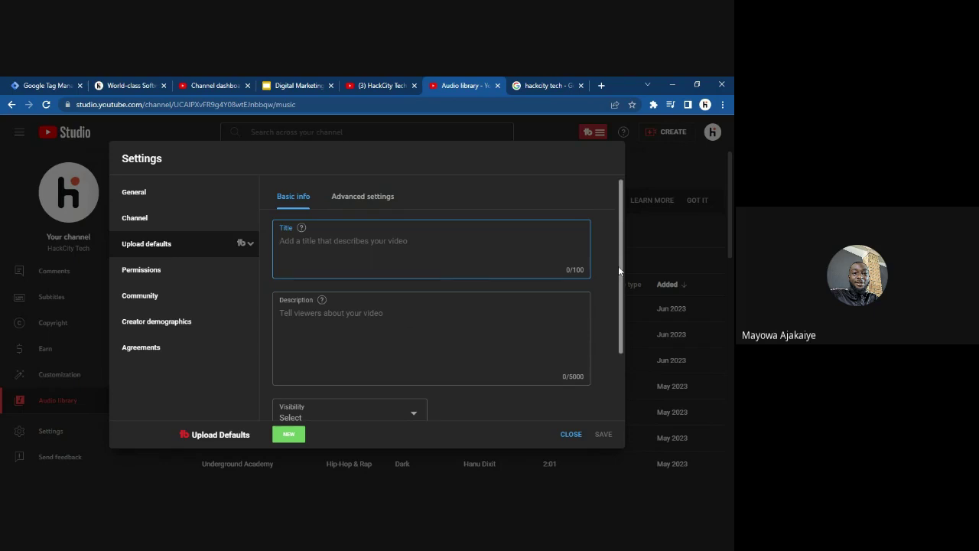
pyautogui.scroll(-1, 618, 266)
pyautogui.scroll(-1, 621, 276)
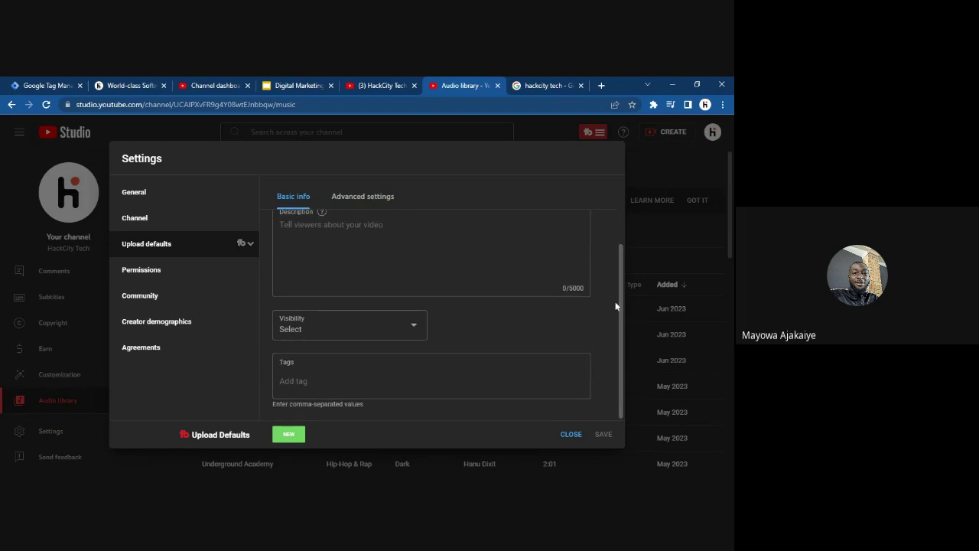
# Set the default visibility for uploads to Private and place the cursor in the empty tags field
pyautogui.click(413, 328)
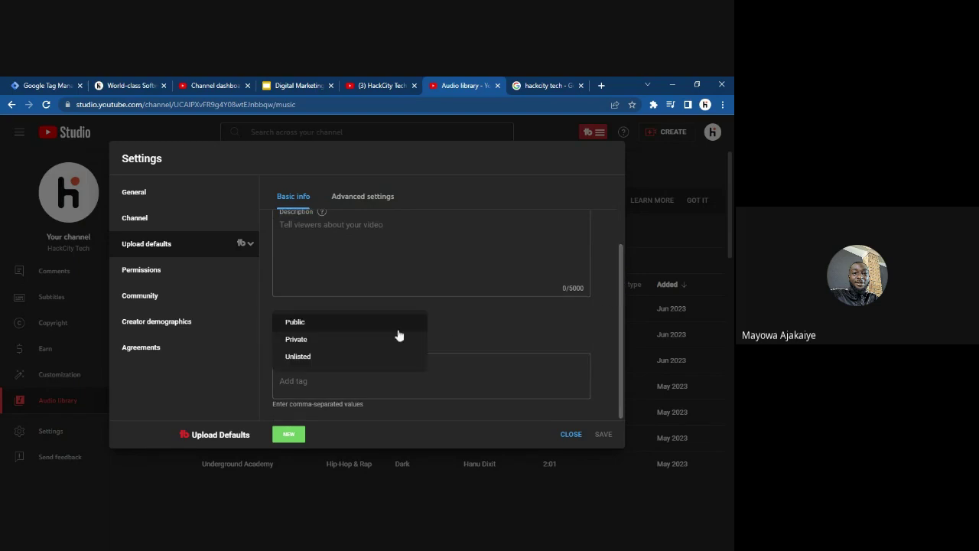
pyautogui.click(308, 347)
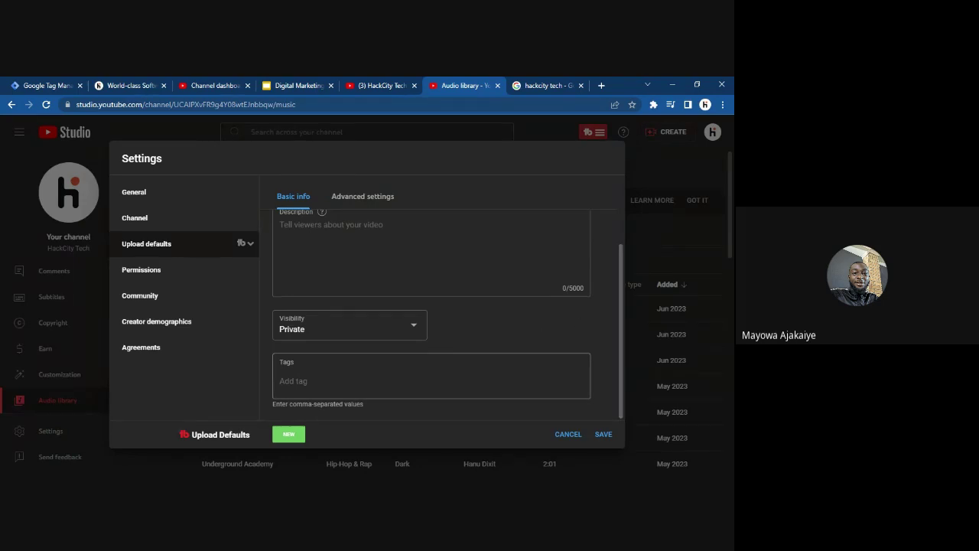
pyautogui.click(352, 380)
# Review the advanced upload defaults, covering automatic chapters, license, category, languages, caption certification and comment moderation
pyautogui.click(356, 199)
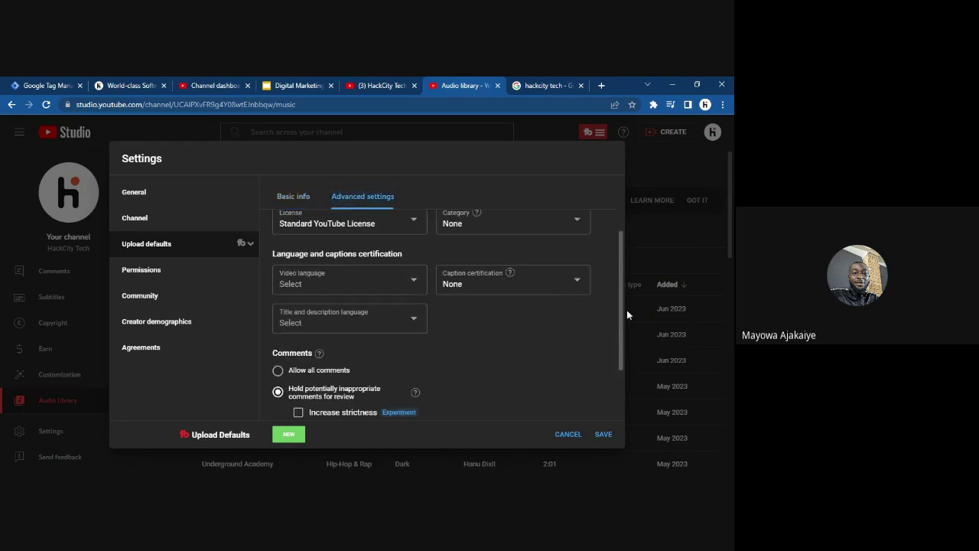
pyautogui.scroll(1, 622, 306)
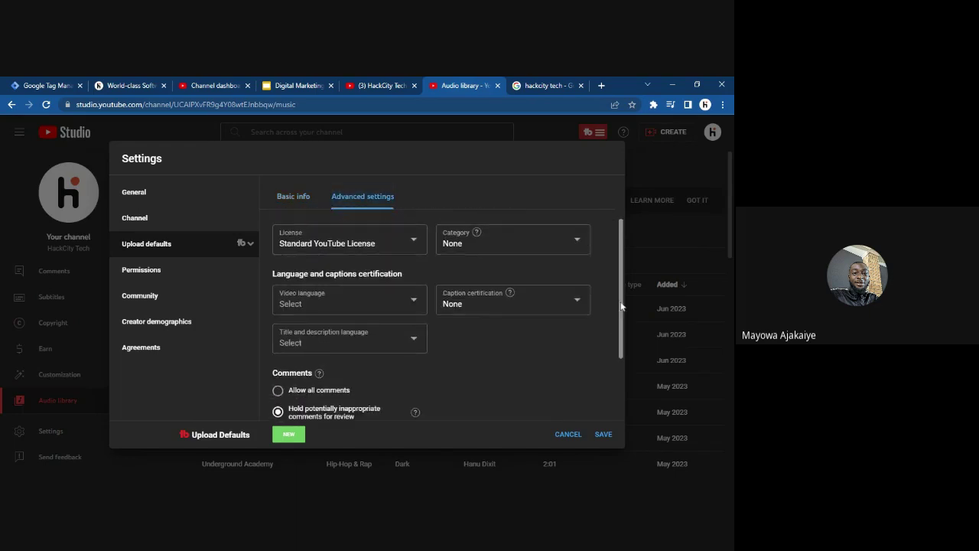
pyautogui.scroll(3, 621, 306)
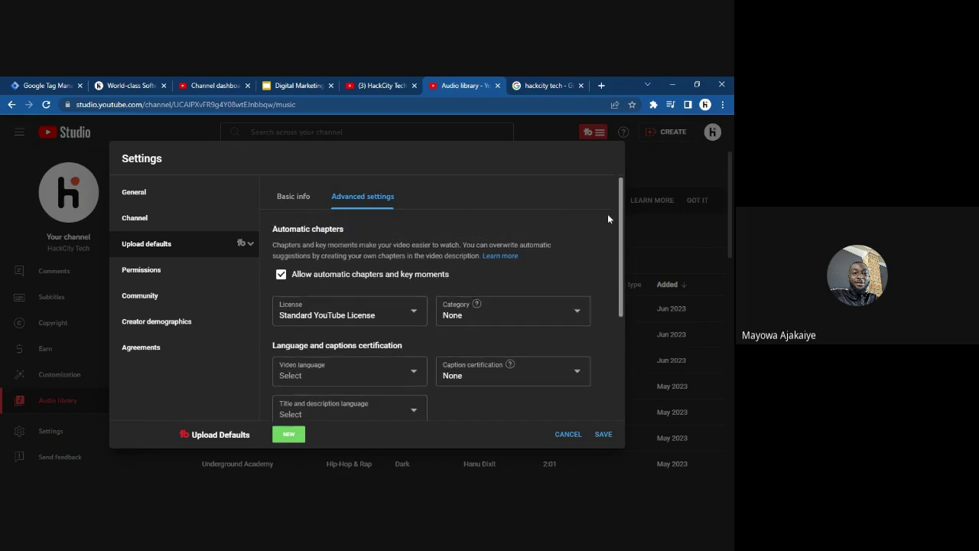
pyautogui.scroll(-3, 609, 275)
pyautogui.scroll(-1, 609, 336)
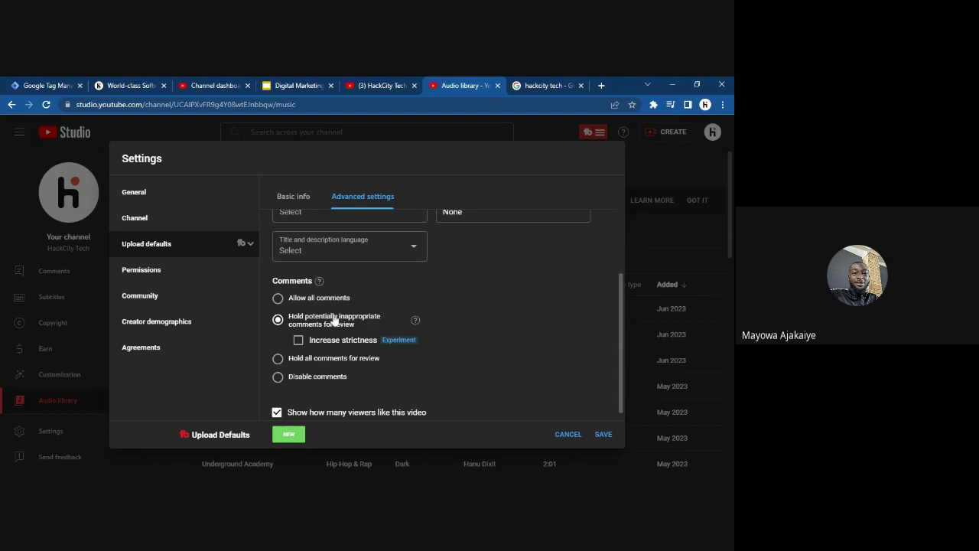
# Review the channel permissions and the community automated filters, including moderators, approved users, hidden users and live redirects
pyautogui.click(177, 278)
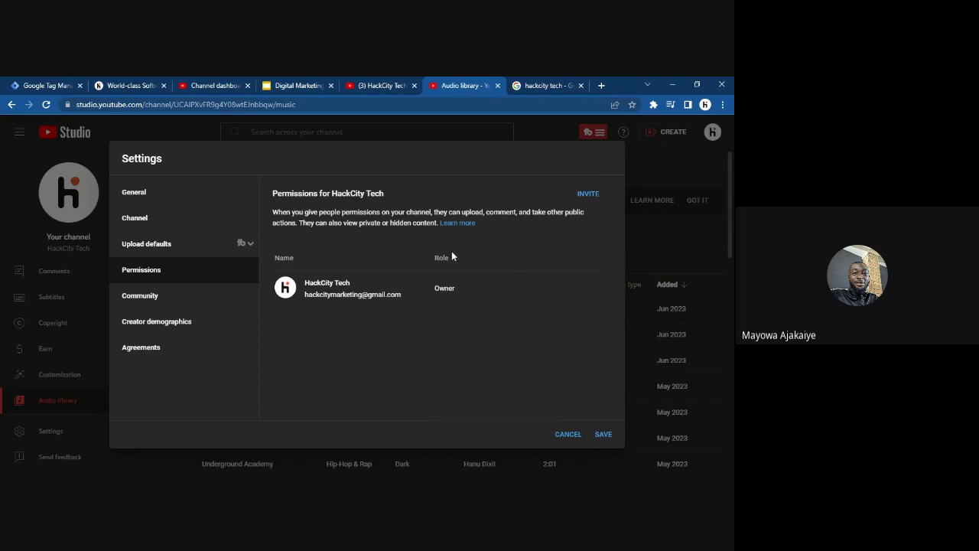
pyautogui.click(129, 299)
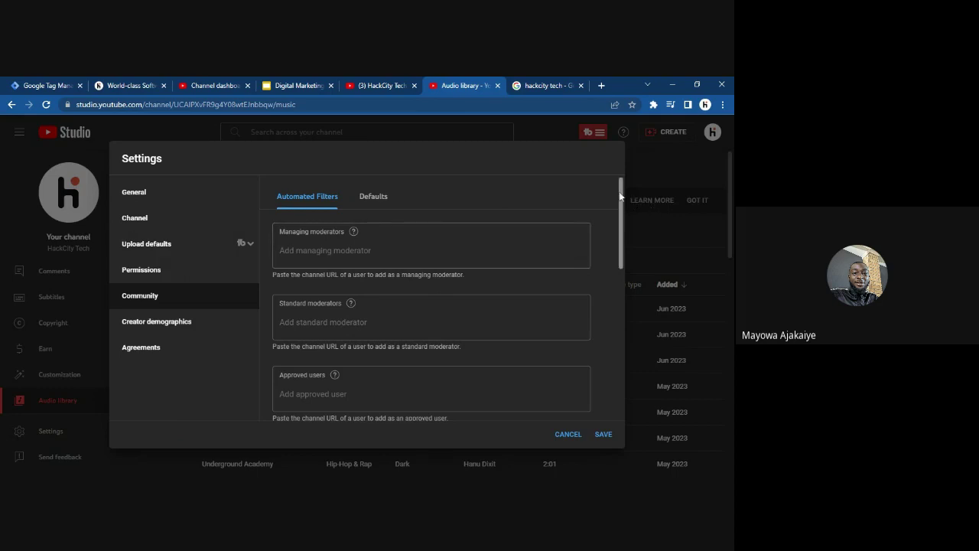
pyautogui.moveTo(620, 212); pyautogui.dragTo(622, 252)
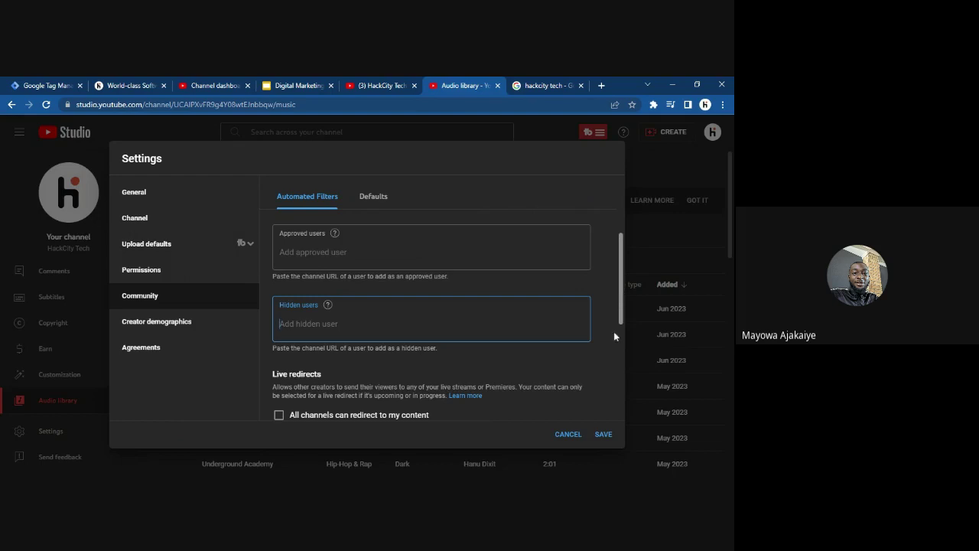
pyautogui.scroll(-3, 615, 329)
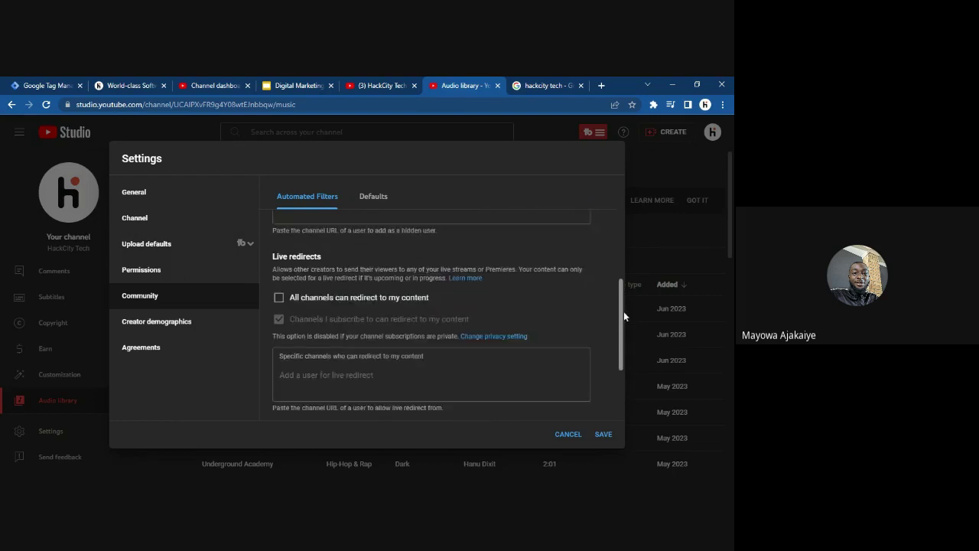
pyautogui.scroll(2, 624, 312)
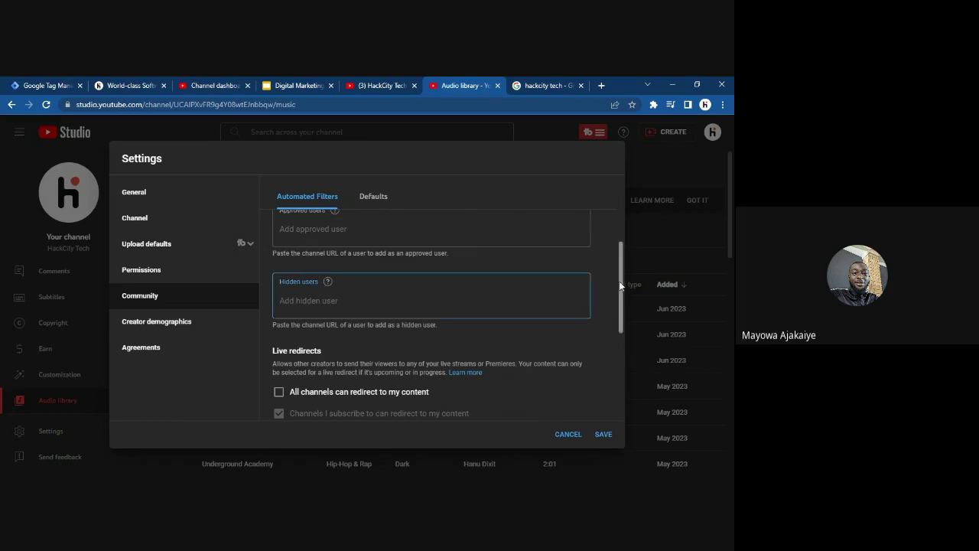
# Examine the Community settings, covering the automated filters for users, live redirects, blocked words and links, and the comment defaults
pyautogui.scroll(-2, 621, 310)
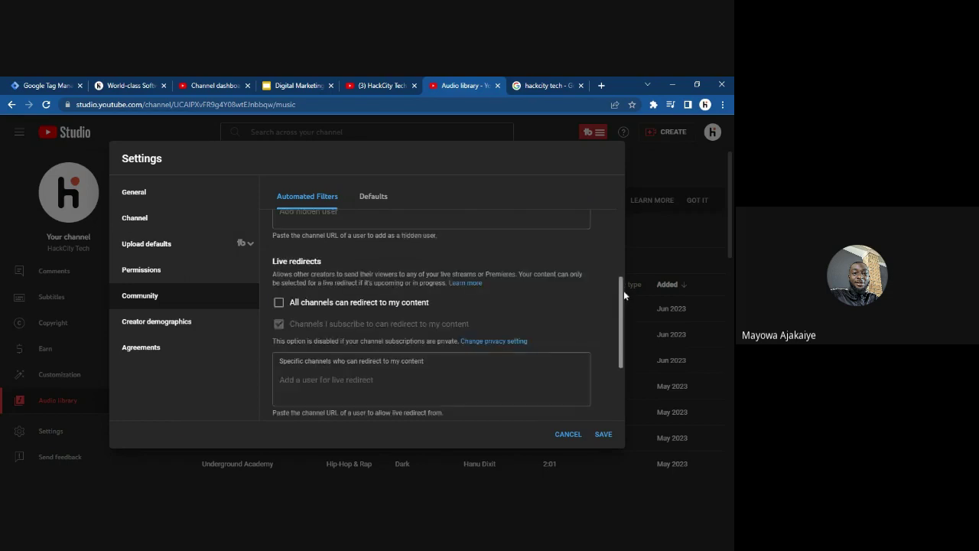
pyautogui.moveTo(623, 295); pyautogui.dragTo(621, 345)
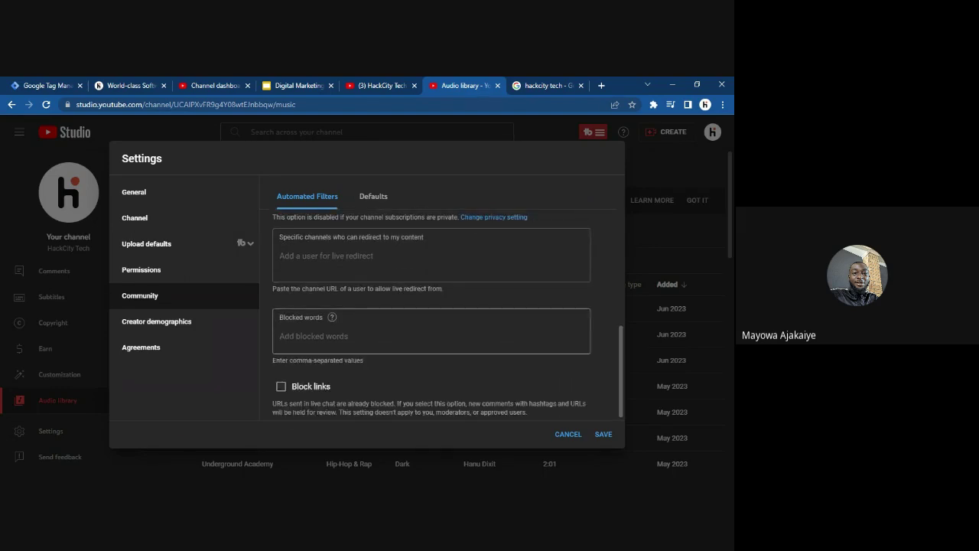
pyautogui.click(280, 336)
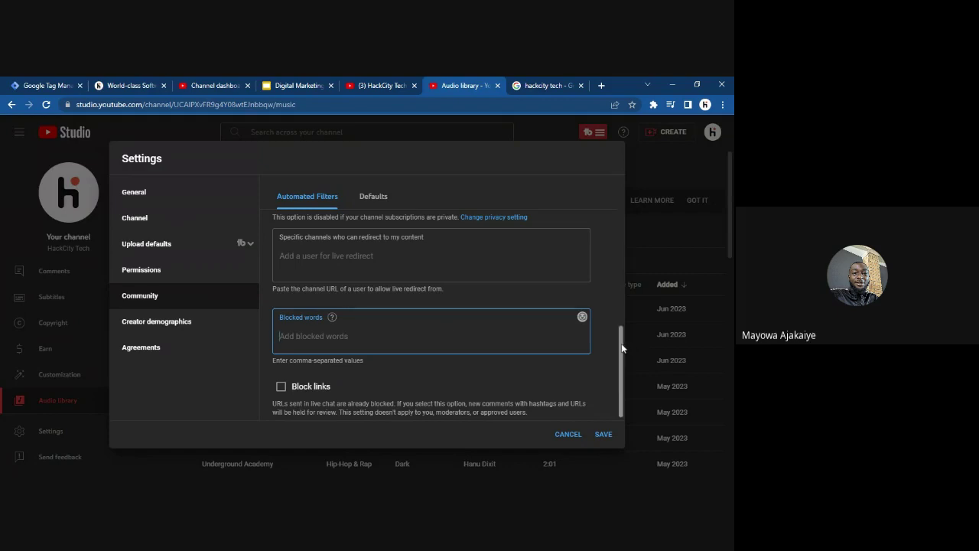
pyautogui.moveTo(619, 363); pyautogui.dragTo(619, 365)
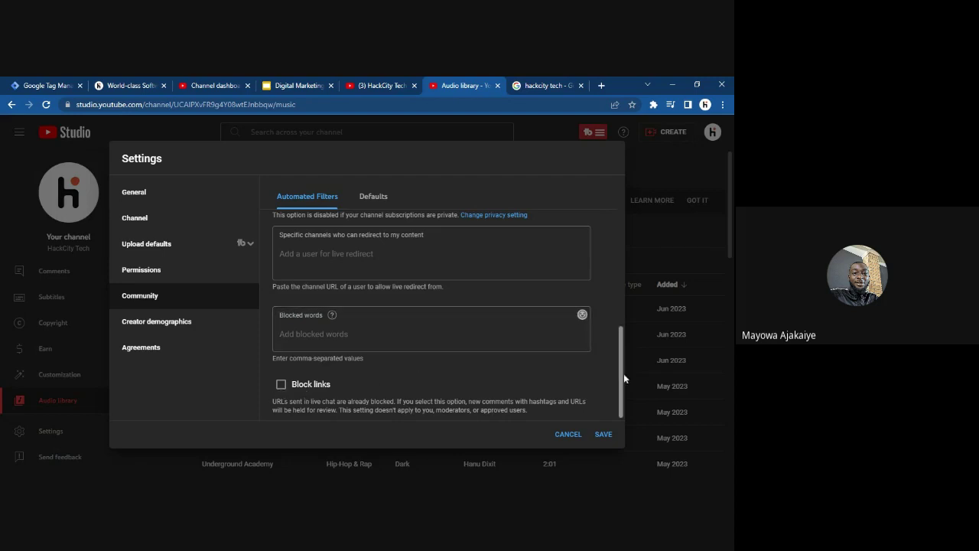
pyautogui.moveTo(621, 375); pyautogui.dragTo(612, 203)
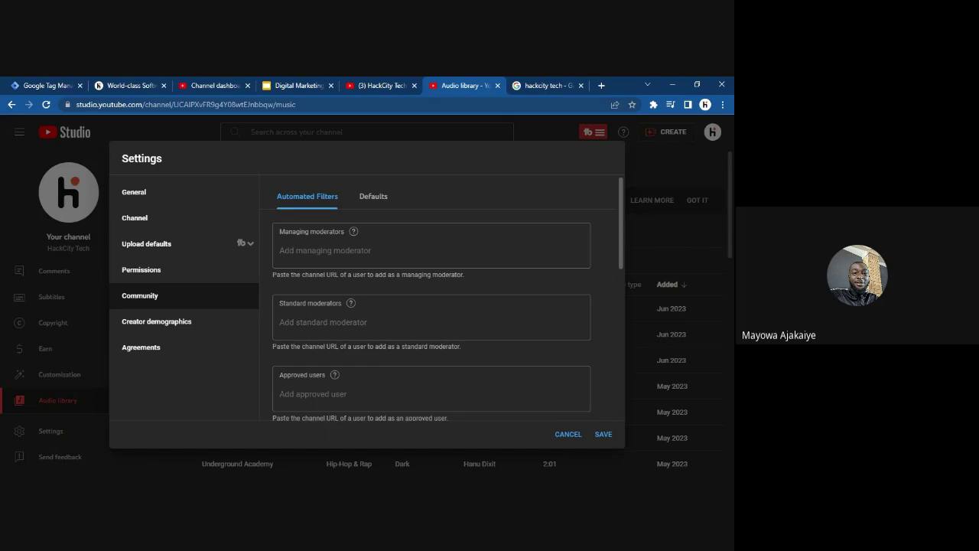
pyautogui.click(370, 197)
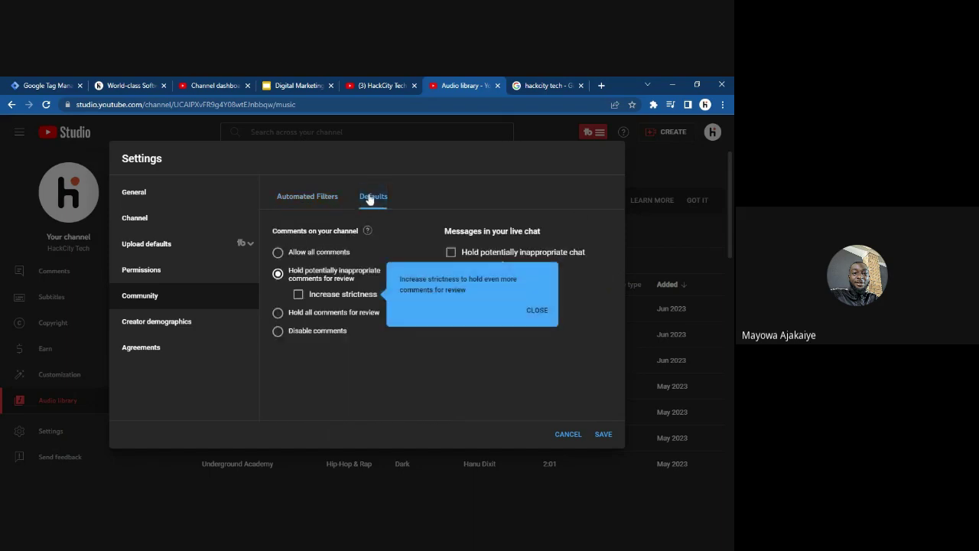
pyautogui.click(306, 199)
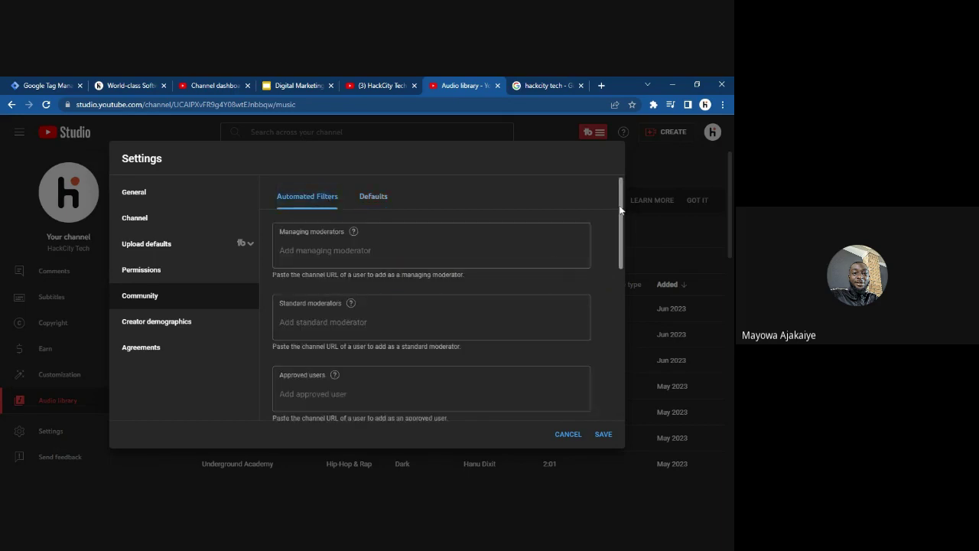
pyautogui.scroll(-3, 603, 293)
pyautogui.scroll(-3, 603, 317)
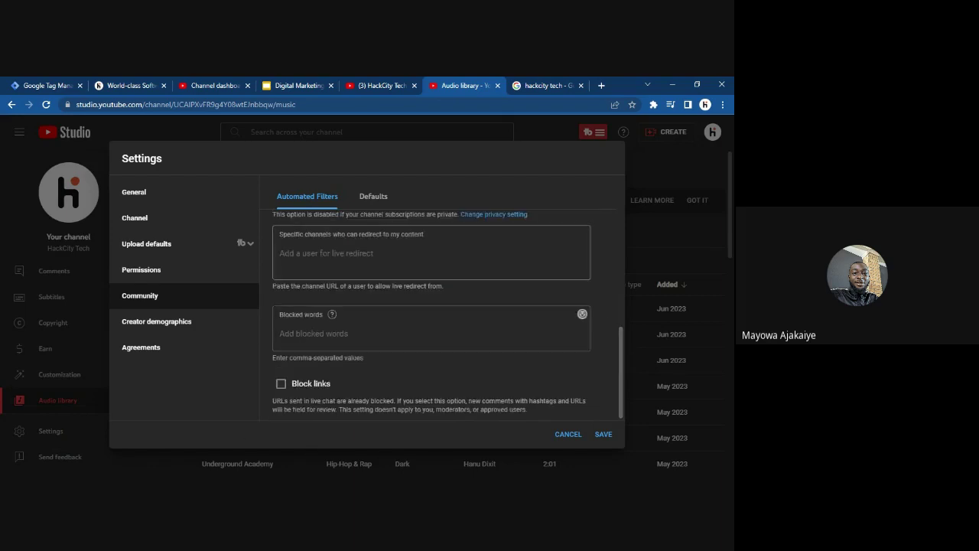
# View the Creator demographics and Agreements settings, and close the channel settings while discarding changes
pyautogui.click(159, 325)
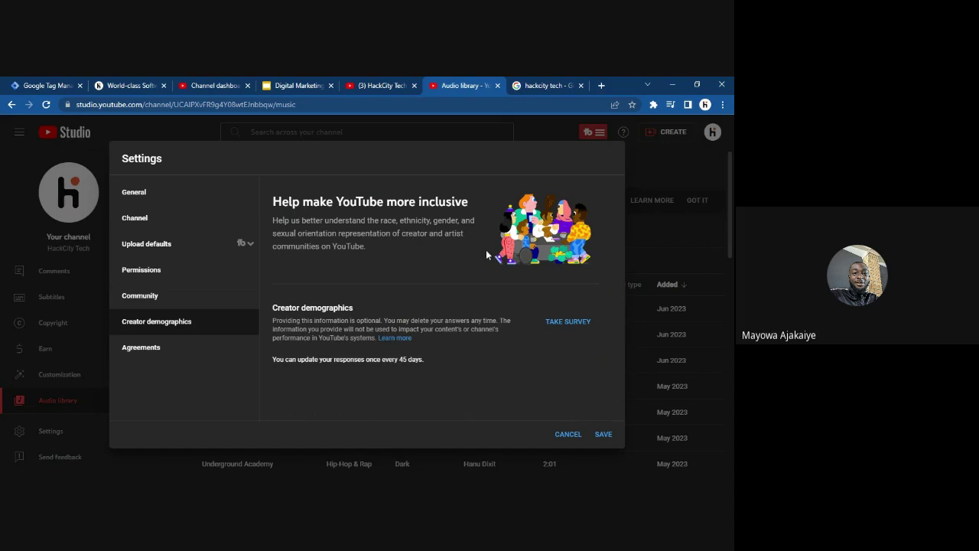
pyautogui.click(167, 356)
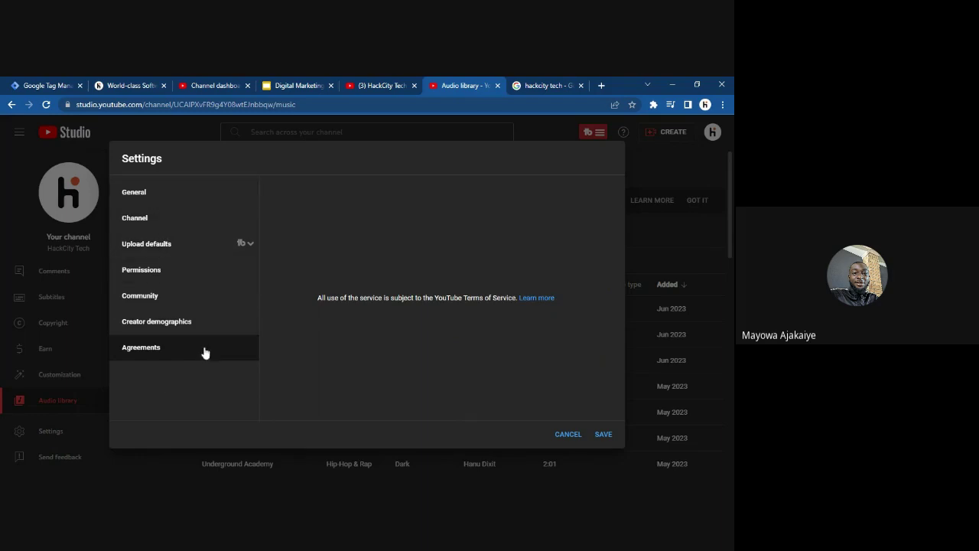
pyautogui.click(567, 434)
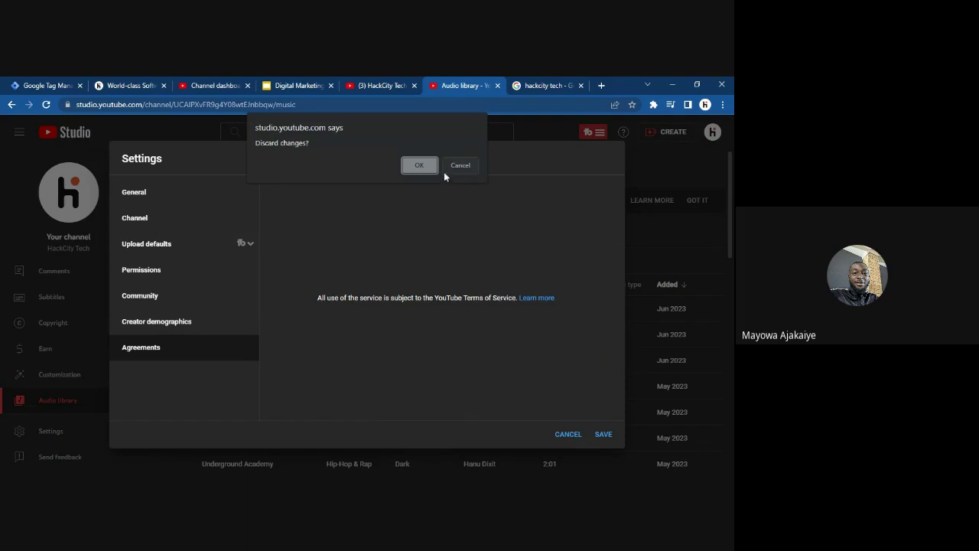
pyautogui.click(418, 165)
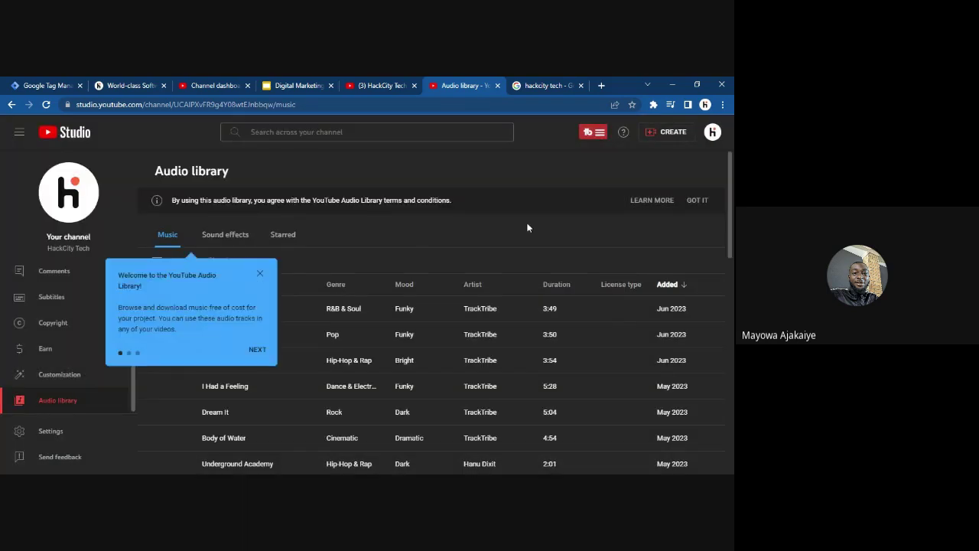
# Look over the music list in the audio library and dismiss its welcome tip
pyautogui.scroll(-3, 527, 228)
pyautogui.moveTo(732, 227); pyautogui.dragTo(730, 161)
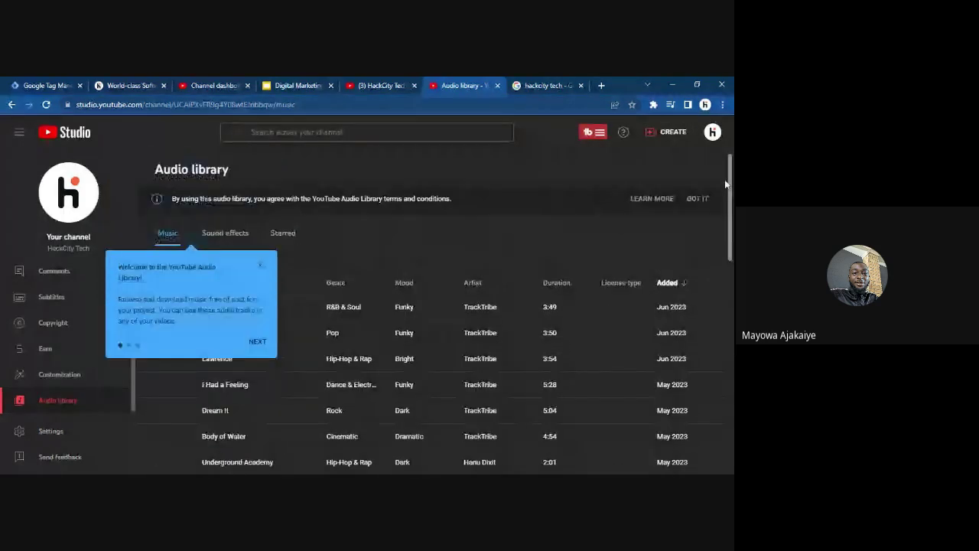
pyautogui.click(261, 277)
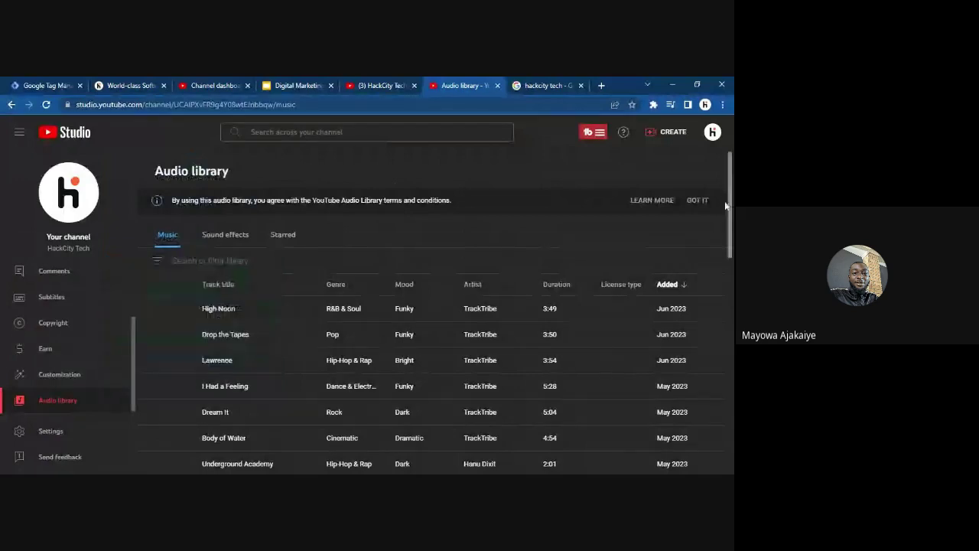
# Switch to LinkedIn and view the For Business options, including creating a company page, without starting one
pyautogui.click(546, 85)
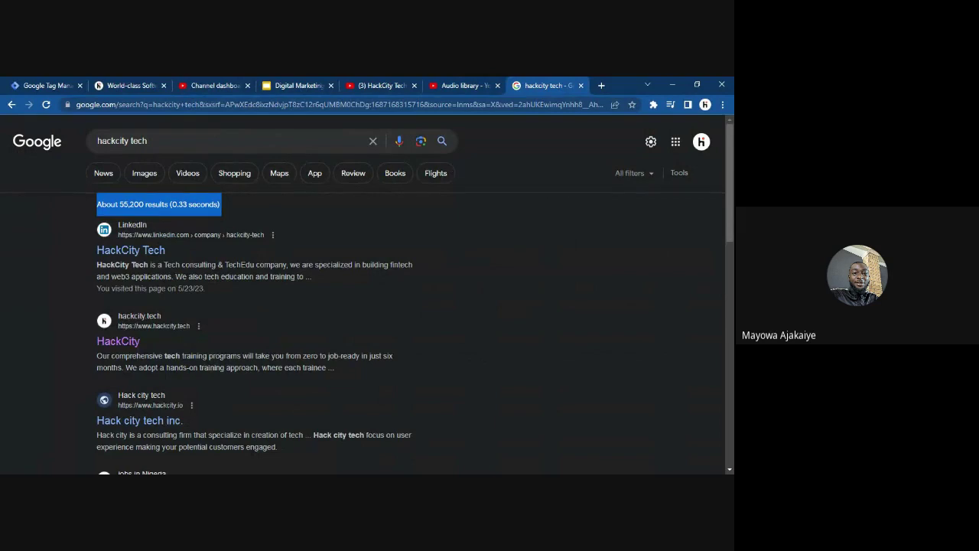
pyautogui.hotkey('alt', 'Tab')
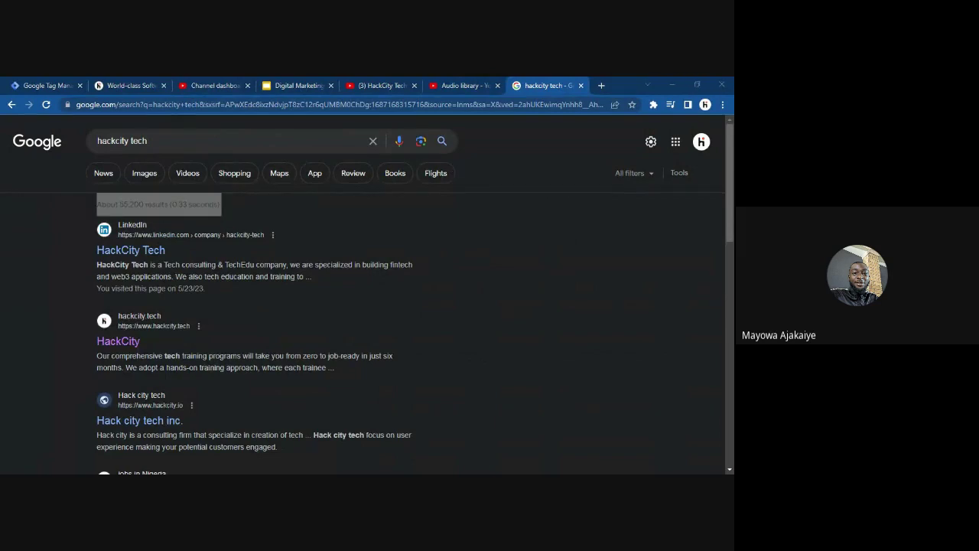
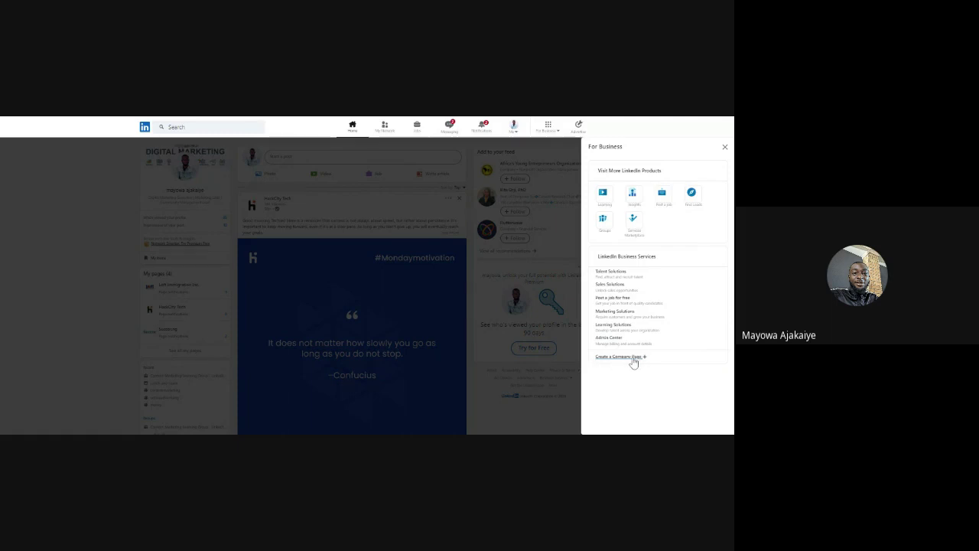
pyautogui.click(724, 147)
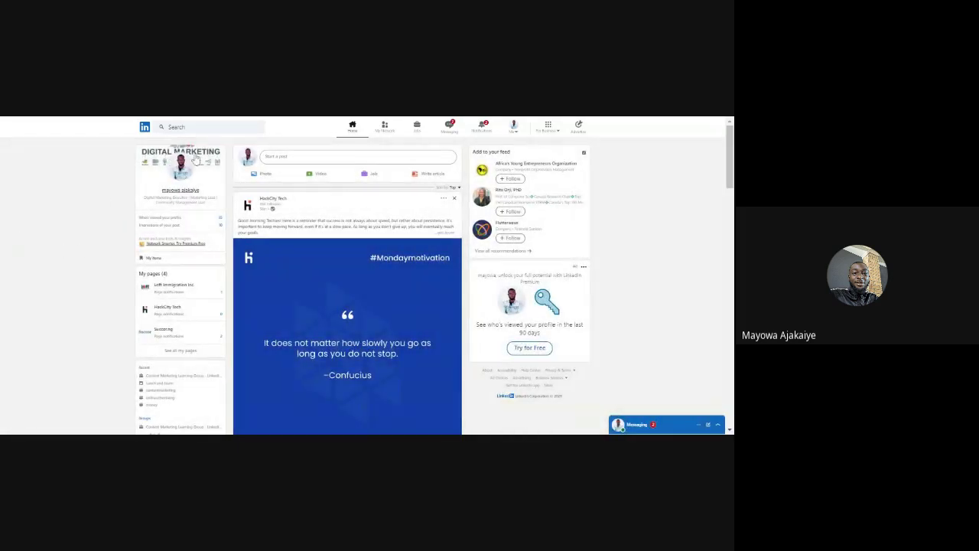
pyautogui.click(552, 129)
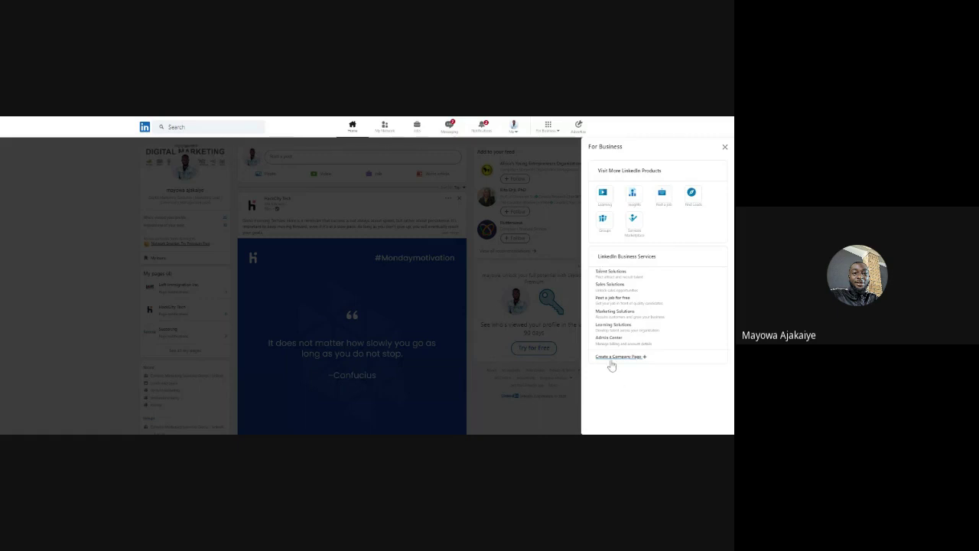
pyautogui.click(78, 266)
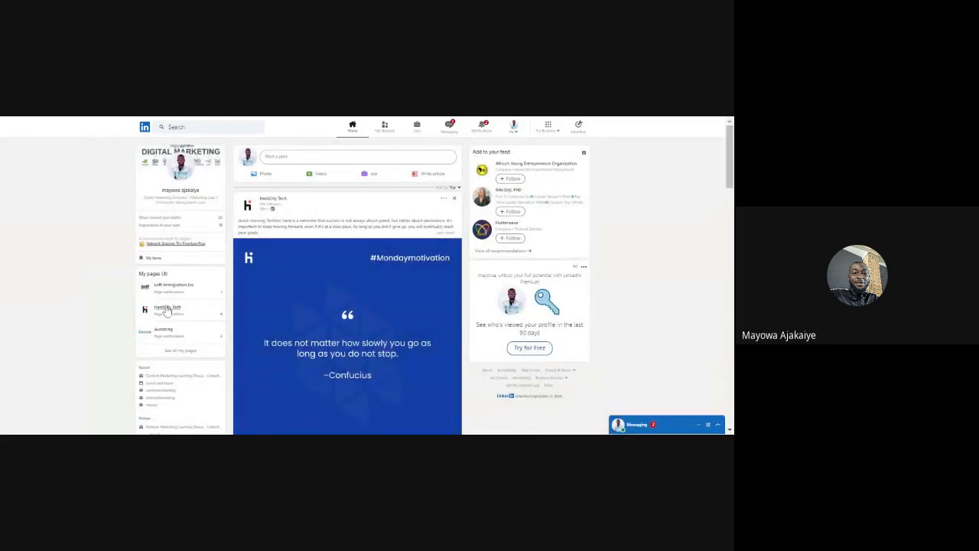
# Open the HackCity Tech company page and review its page admins and their roles under Manage admins
pyautogui.click(167, 307)
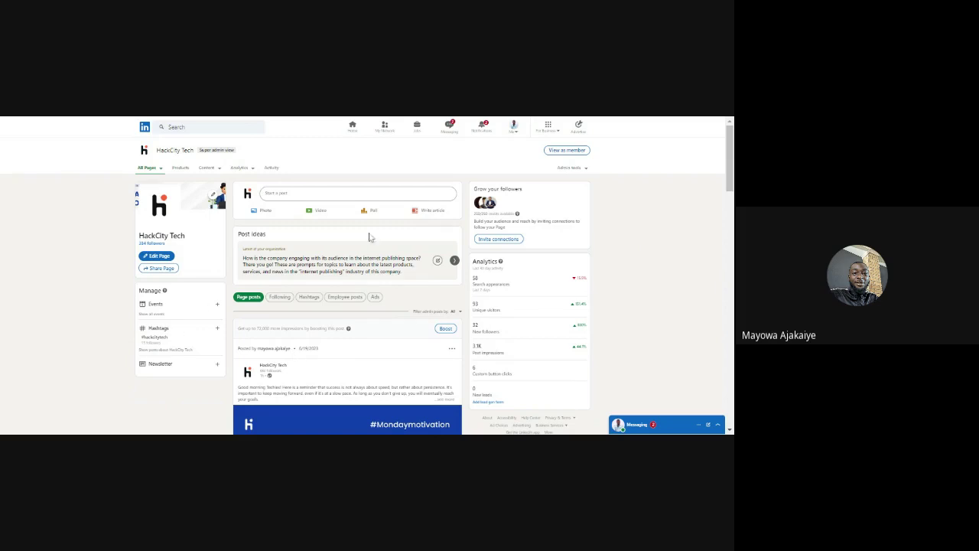
pyautogui.click(571, 168)
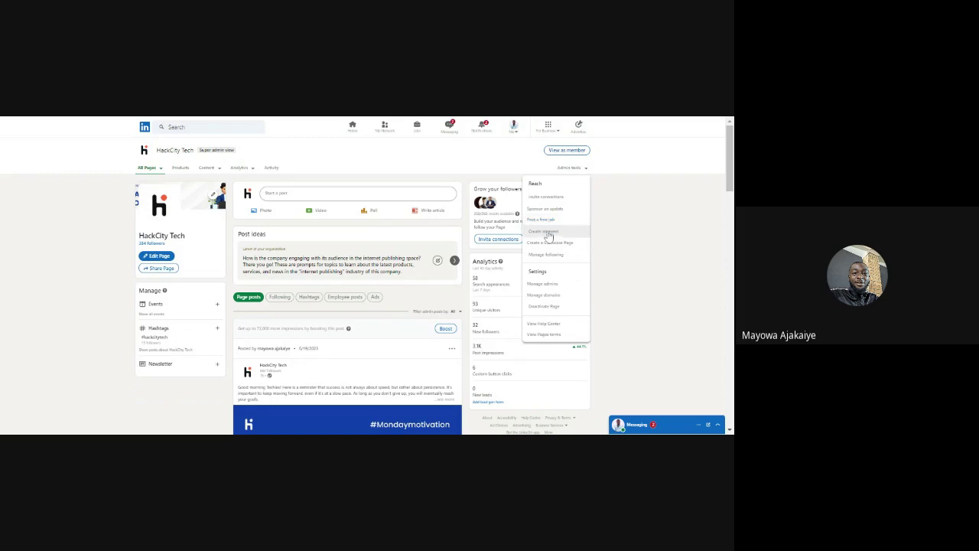
pyautogui.click(545, 284)
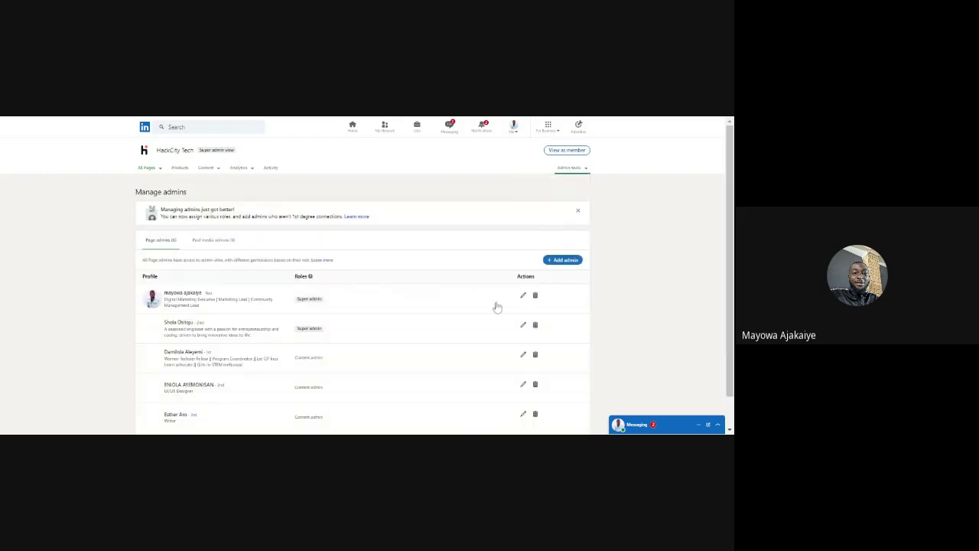
pyautogui.scroll(-1, 732, 213)
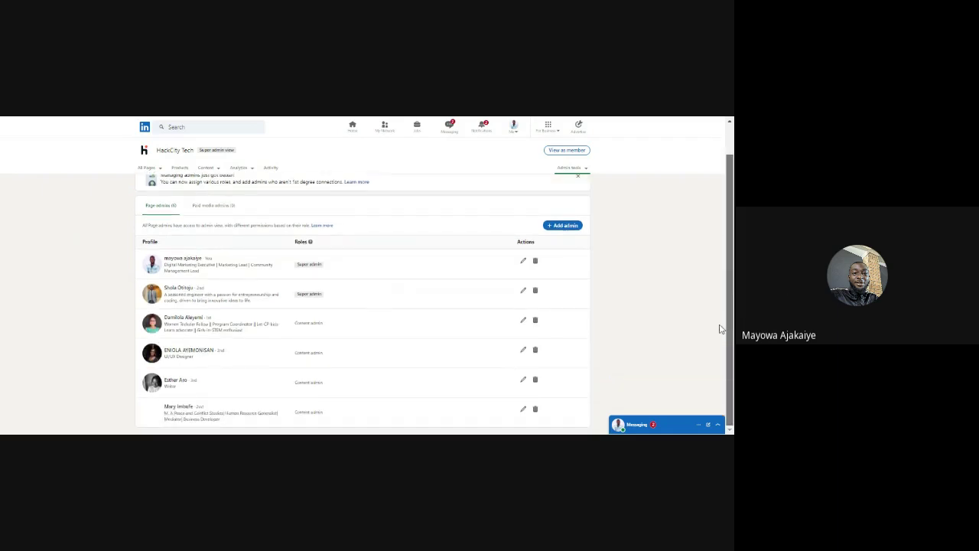
pyautogui.scroll(1, 727, 172)
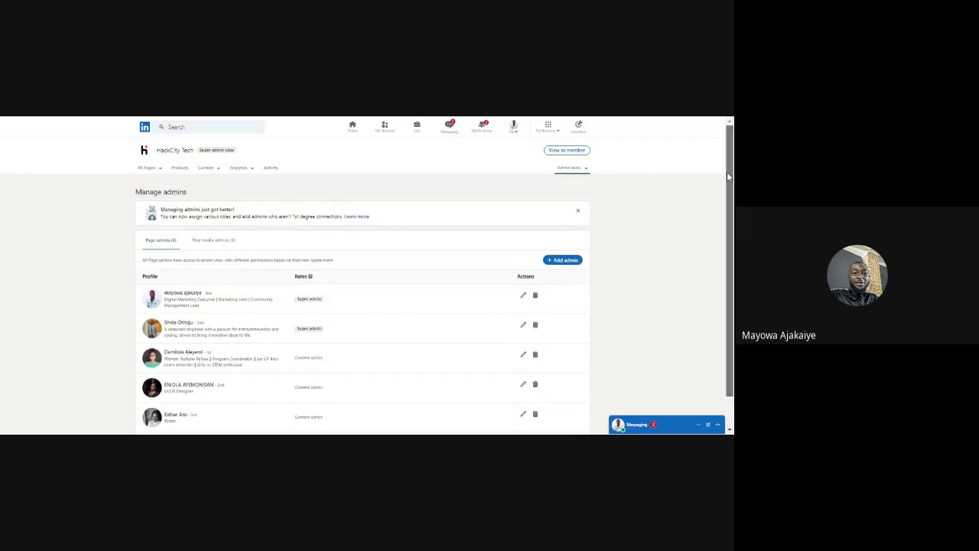
# Look over the available admin tools and recheck the full list of page admins
pyautogui.click(576, 169)
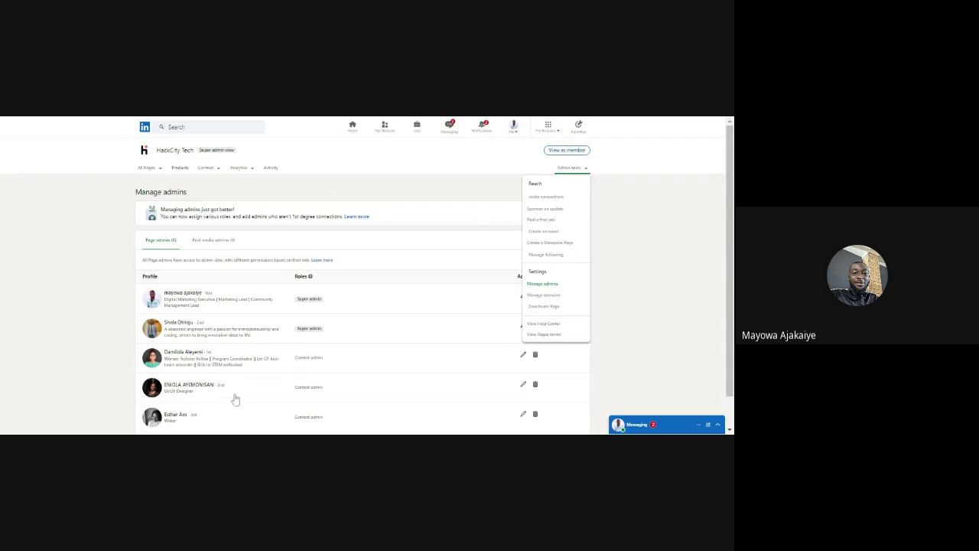
pyautogui.press('Escape')
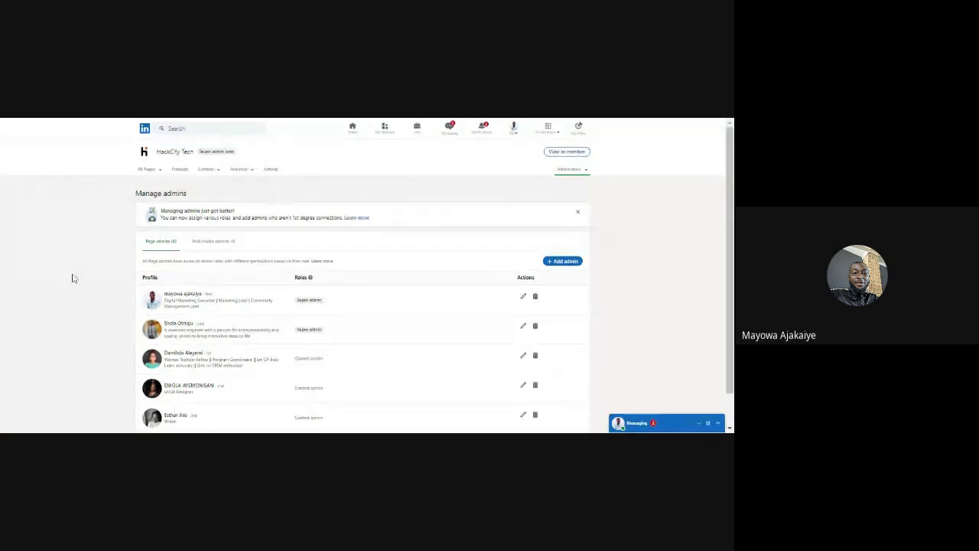
pyautogui.scroll(-2, 401, 232)
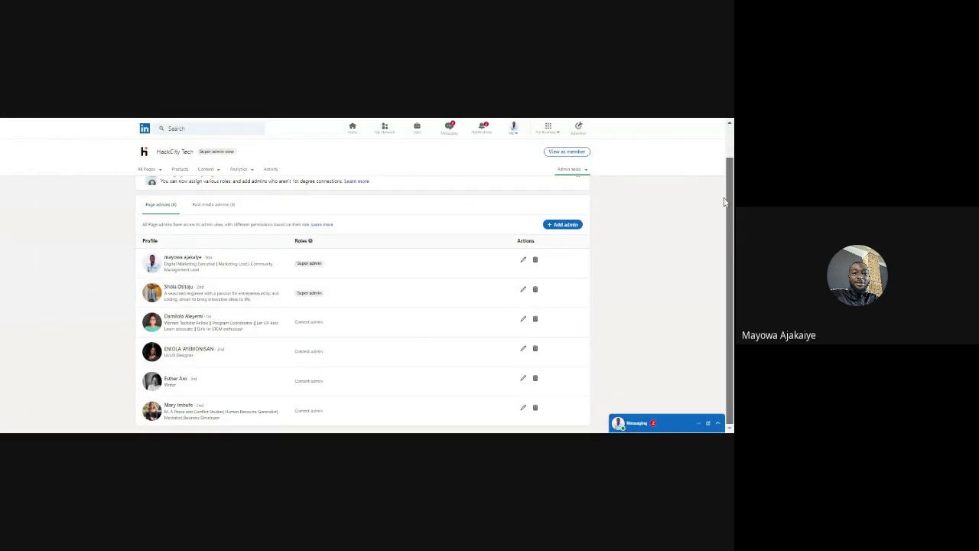
pyautogui.scroll(2, 401, 232)
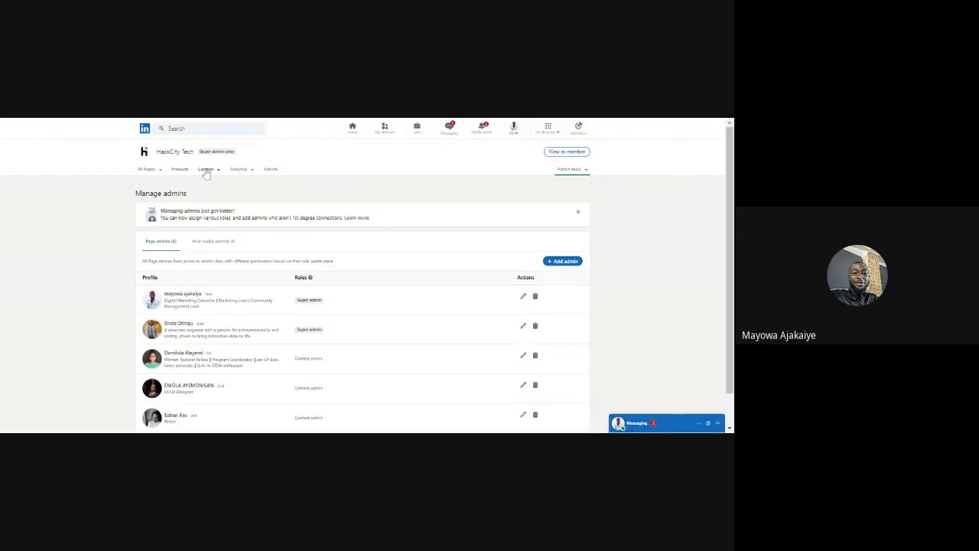
# View the company page's products and content options, and open its visitor analytics
pyautogui.click(175, 172)
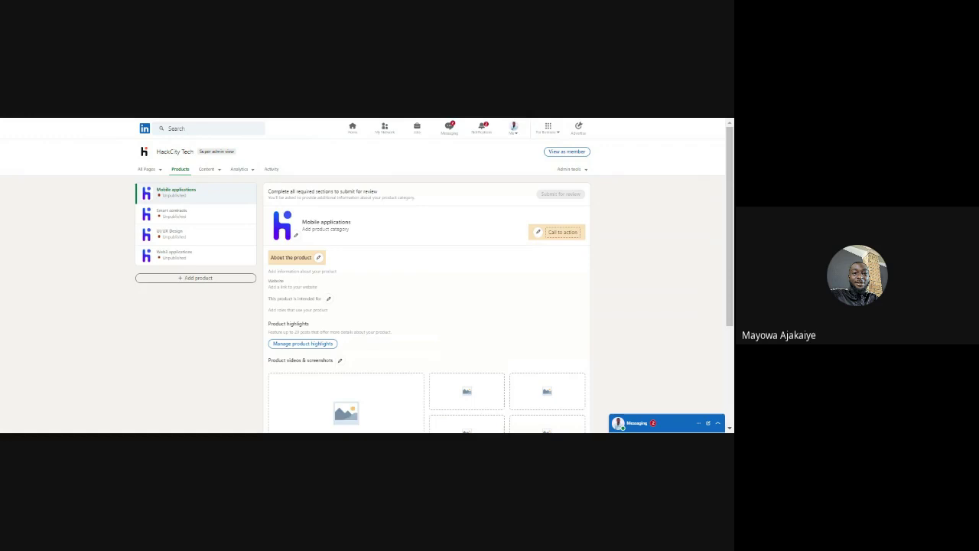
pyautogui.click(205, 171)
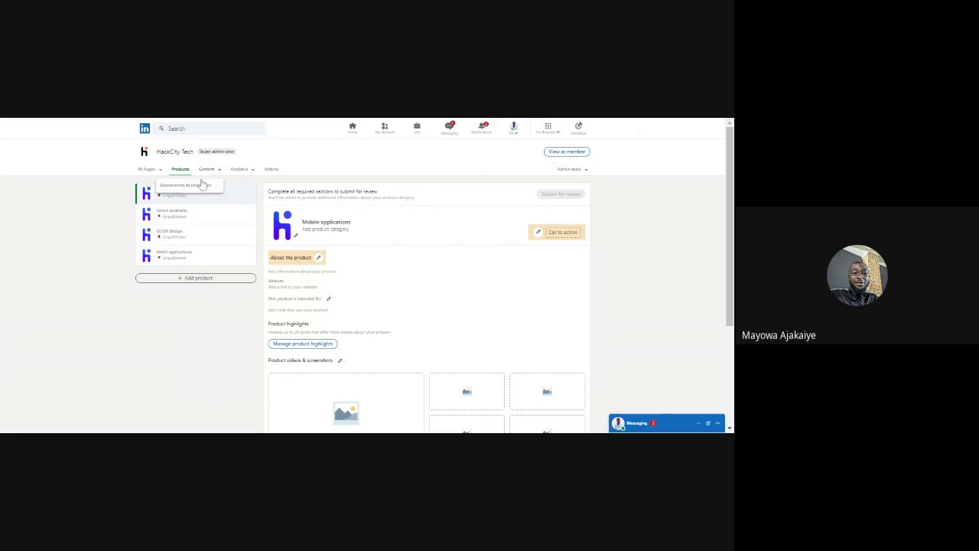
pyautogui.click(237, 169)
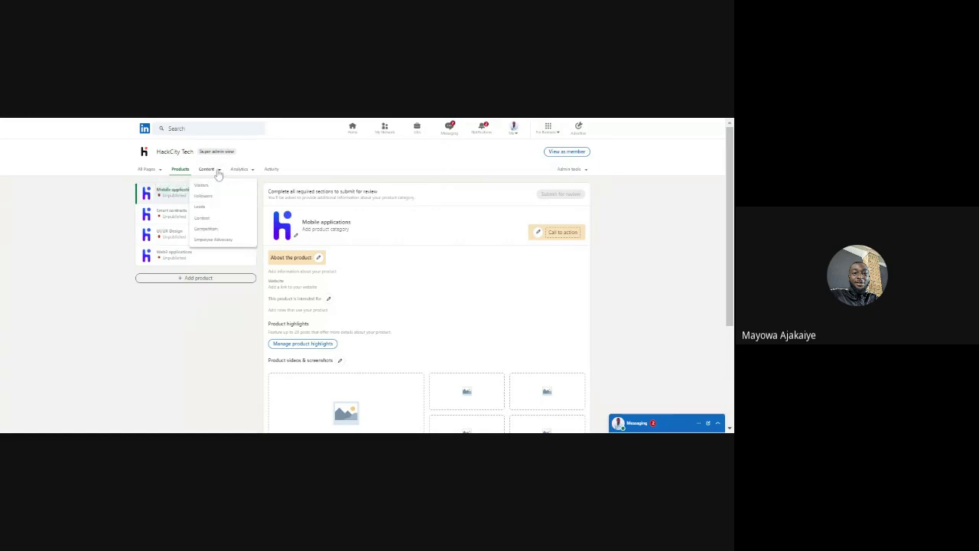
pyautogui.click(218, 173)
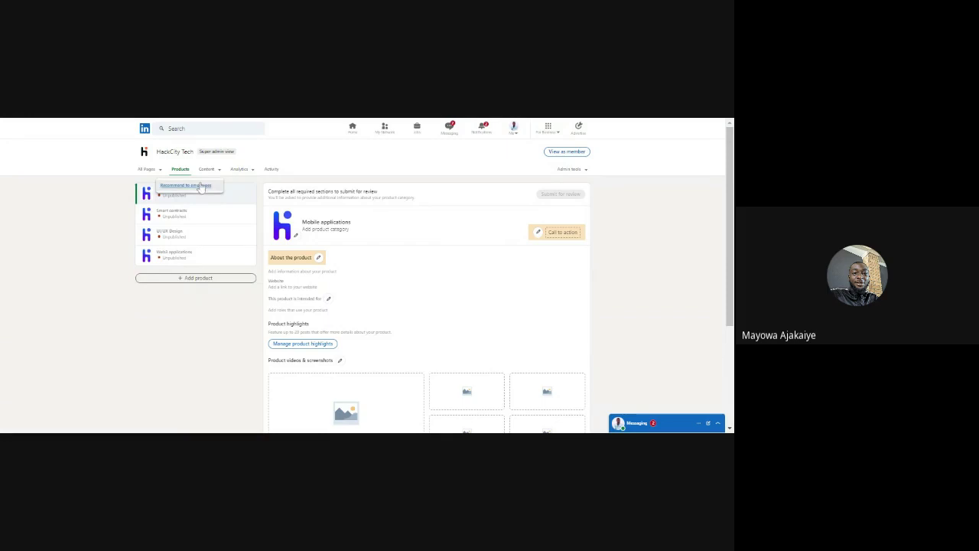
pyautogui.click(239, 172)
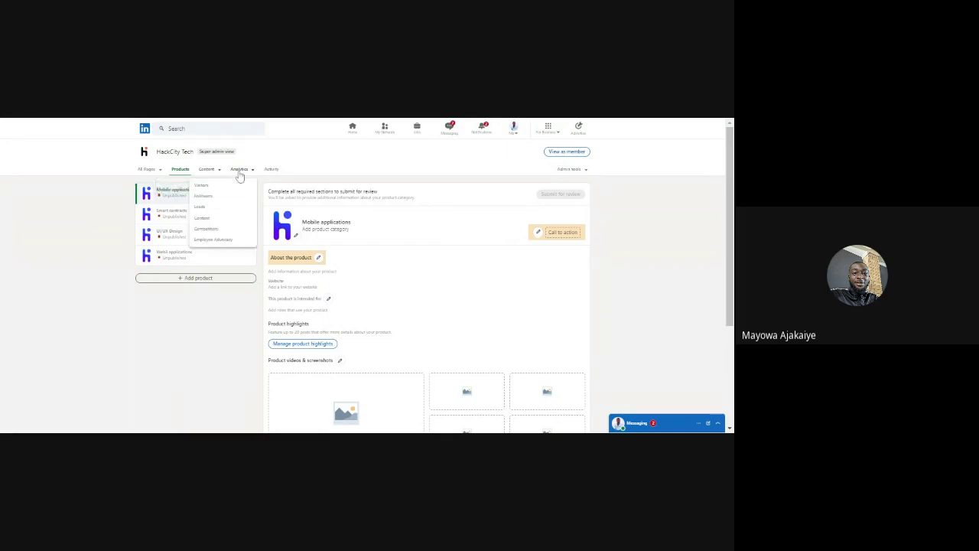
pyautogui.click(202, 185)
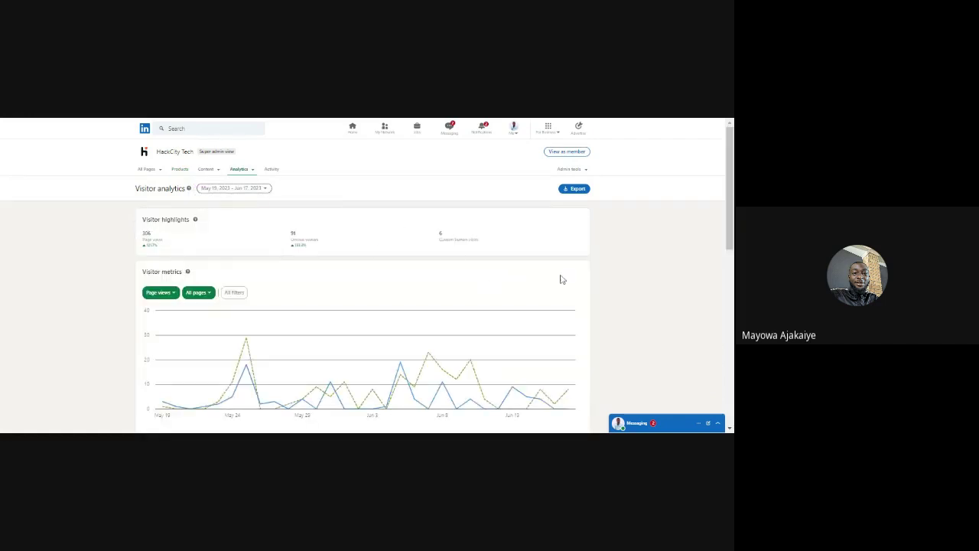
# Review the company page's visitor analytics, including highlights, page view metrics and visitor demographics by job function
pyautogui.scroll(-2, 732, 215)
pyautogui.scroll(2, 730, 201)
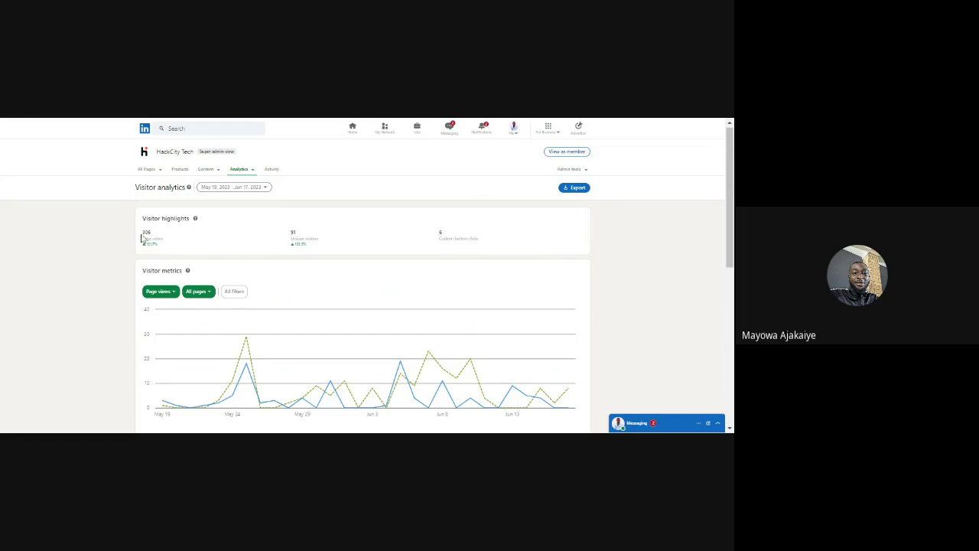
pyautogui.moveTo(731, 191); pyautogui.dragTo(731, 308)
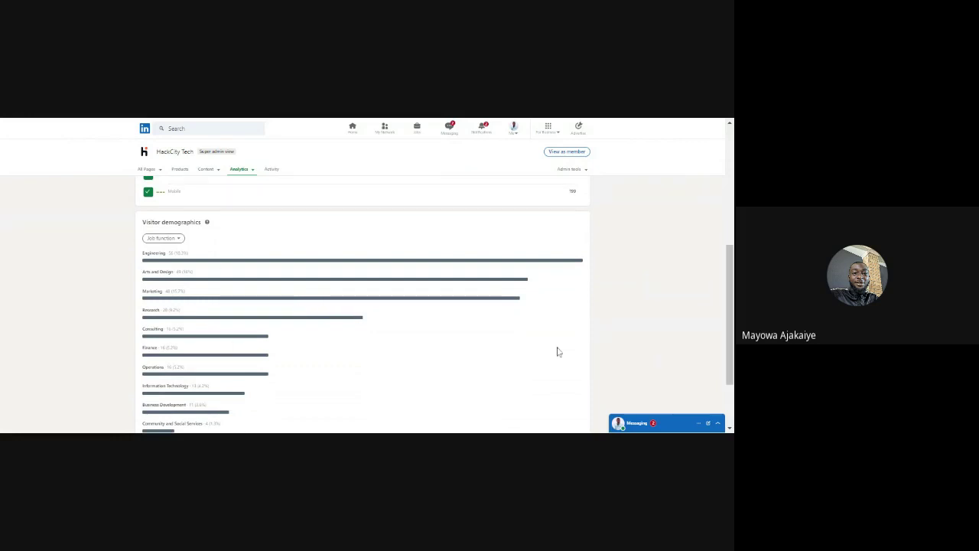
pyautogui.scroll(-1, 310, 237)
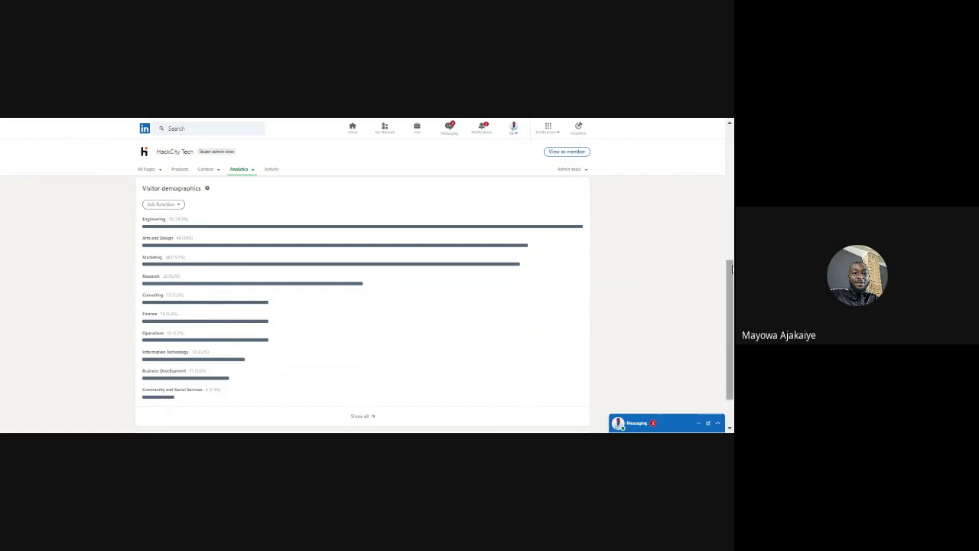
pyautogui.scroll(-2, 727, 276)
pyautogui.scroll(2, 724, 238)
pyautogui.scroll(6, 724, 238)
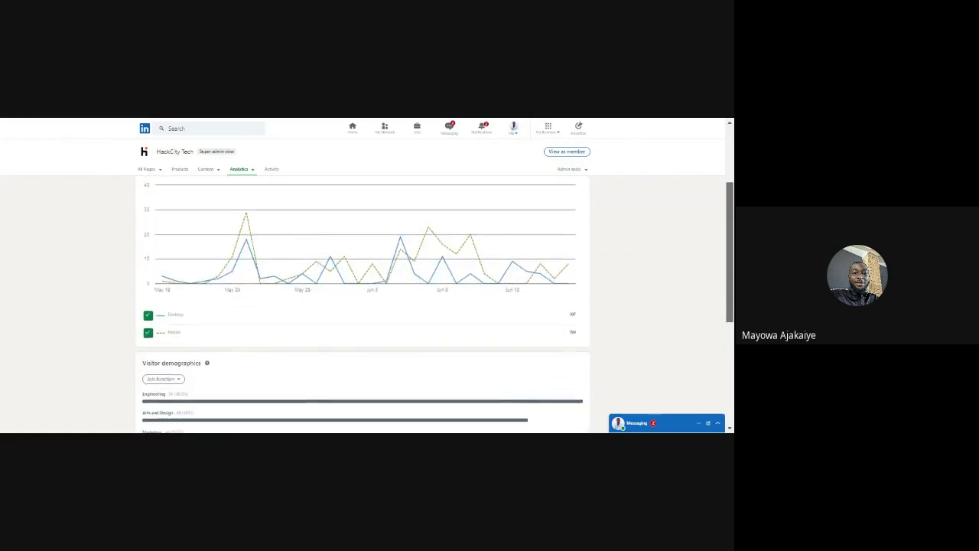
# Open the page's follower analytics and look over the highlights, metrics and follower demographics by location
pyautogui.click(241, 170)
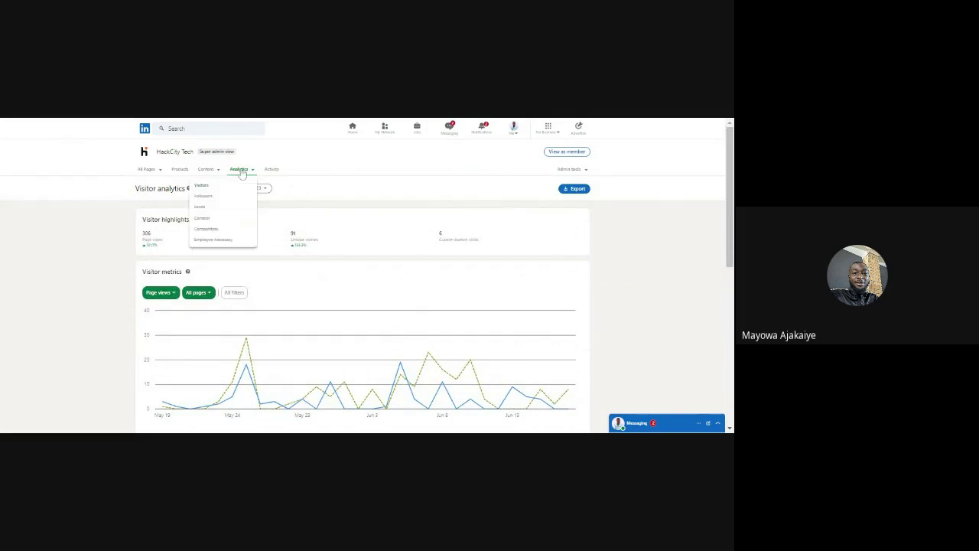
pyautogui.click(203, 198)
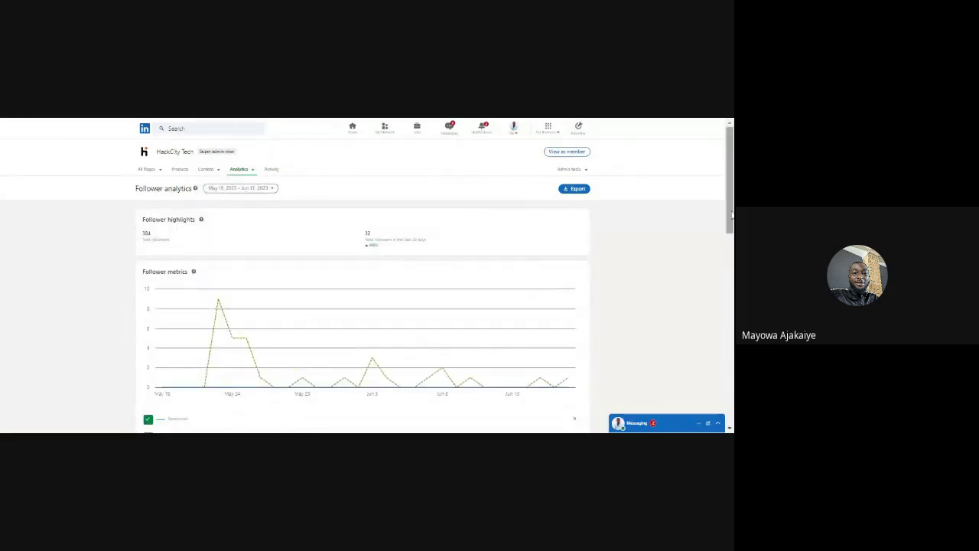
pyautogui.moveTo(731, 213); pyautogui.dragTo(731, 299)
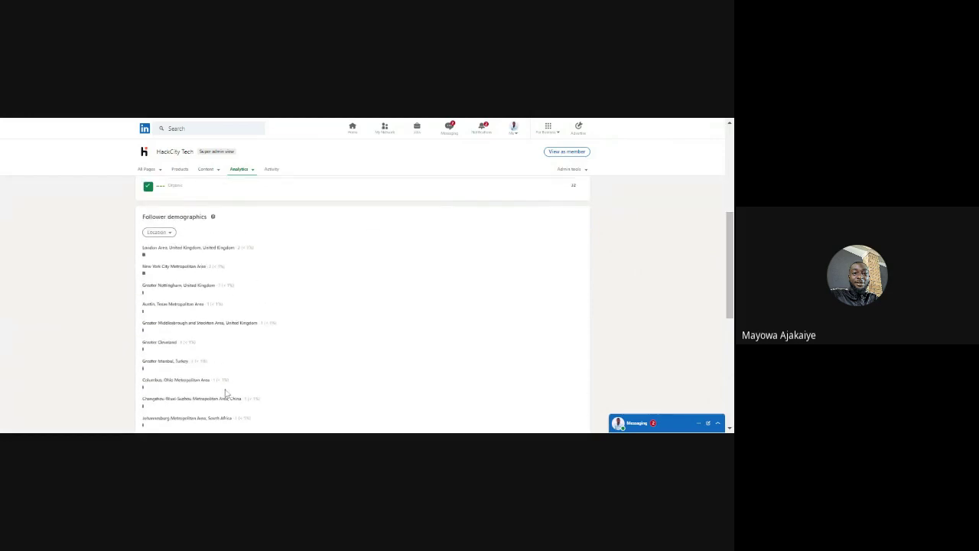
pyautogui.moveTo(731, 227); pyautogui.dragTo(712, 127)
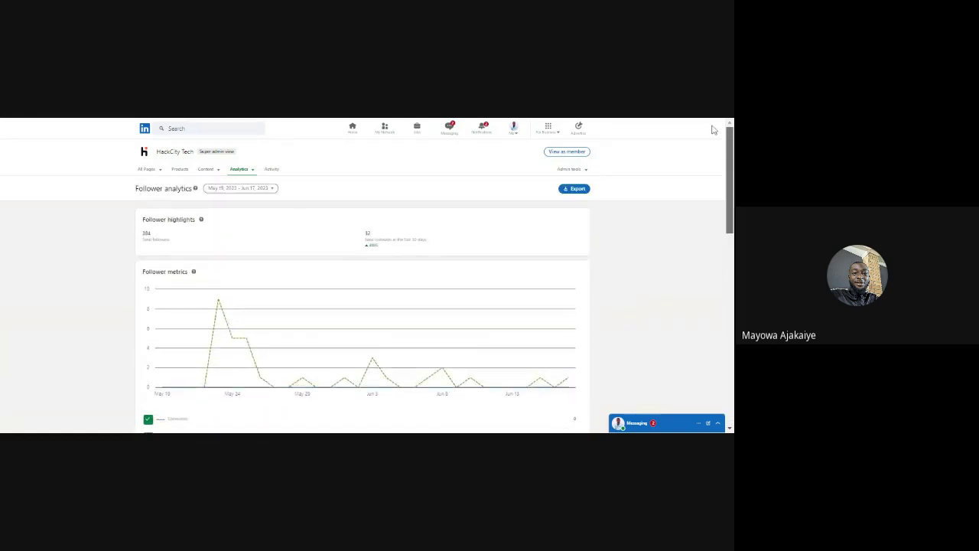
# Open the page's content analytics and view the impressions chart and the other metrics available for it
pyautogui.click(233, 171)
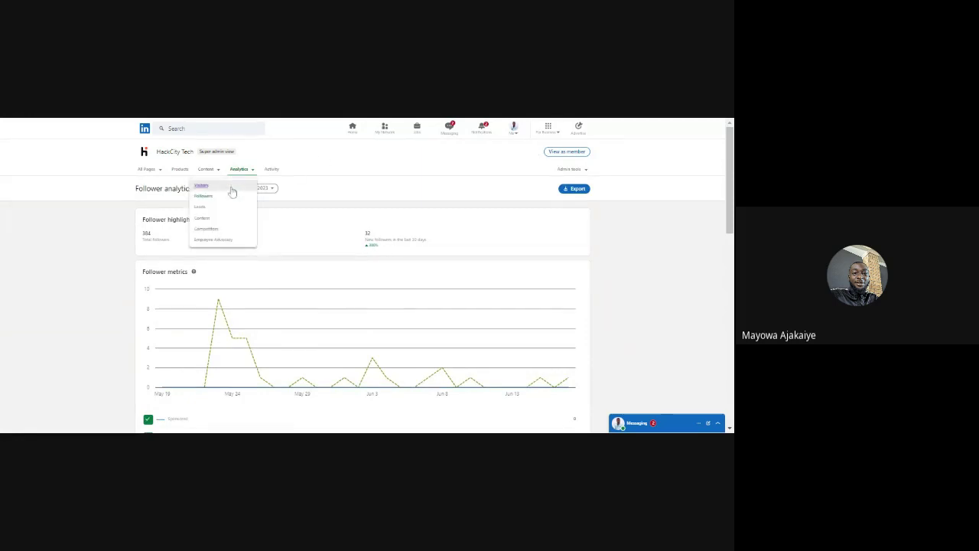
pyautogui.click(204, 219)
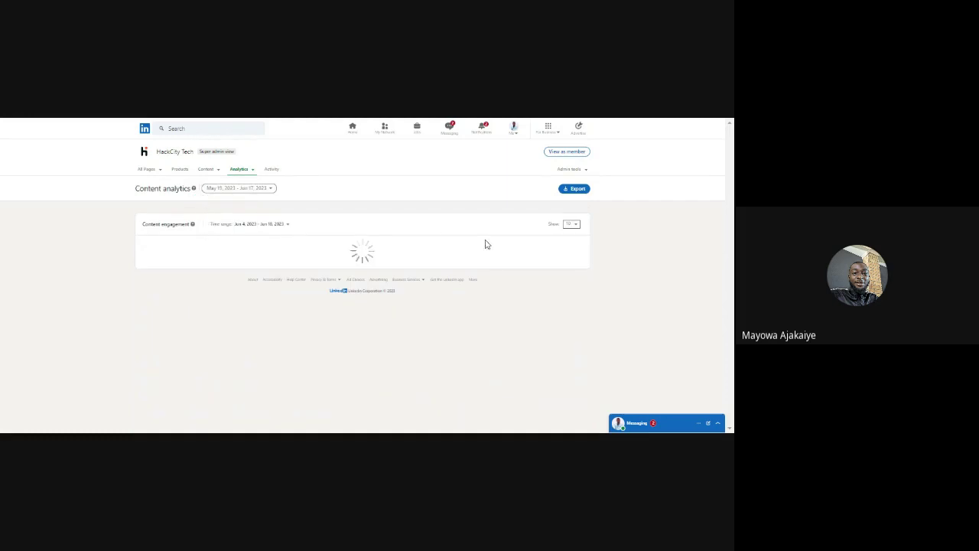
pyautogui.moveTo(730, 193)
pyautogui.mouseDown()
pyautogui.moveTo(727, 291)
pyautogui.moveTo(730, 191)
pyautogui.mouseUp()
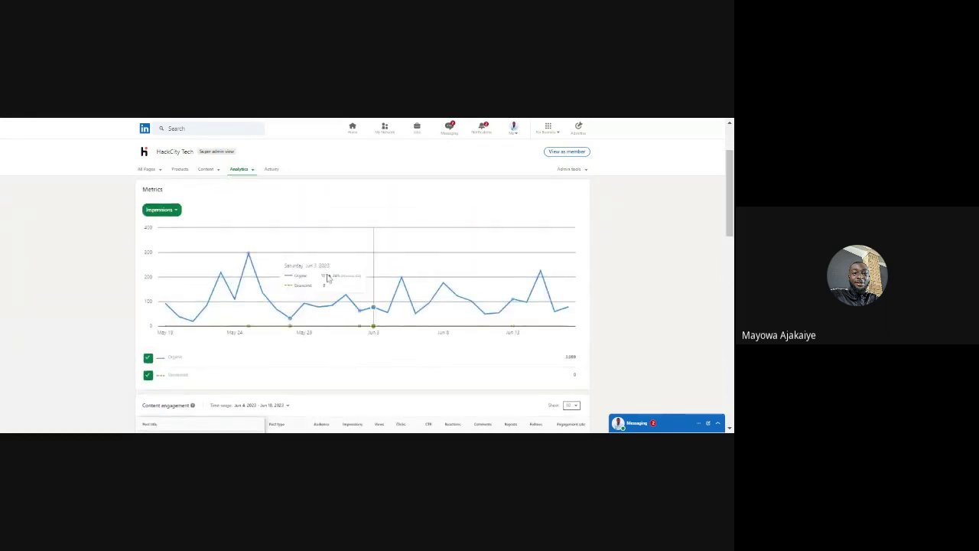
pyautogui.click(158, 210)
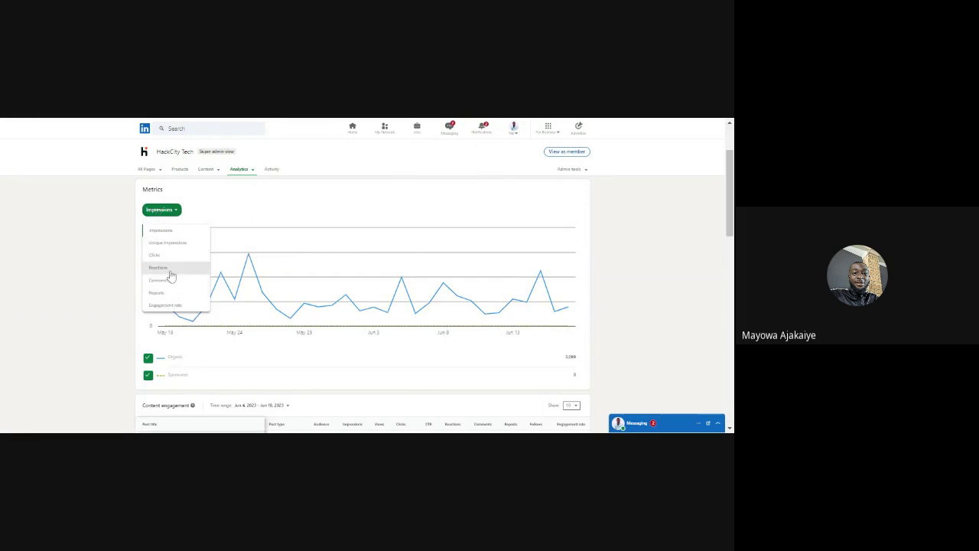
# Open competitor analytics and look through the list of suggested competitor pages, closing it without continuing
pyautogui.click(239, 169)
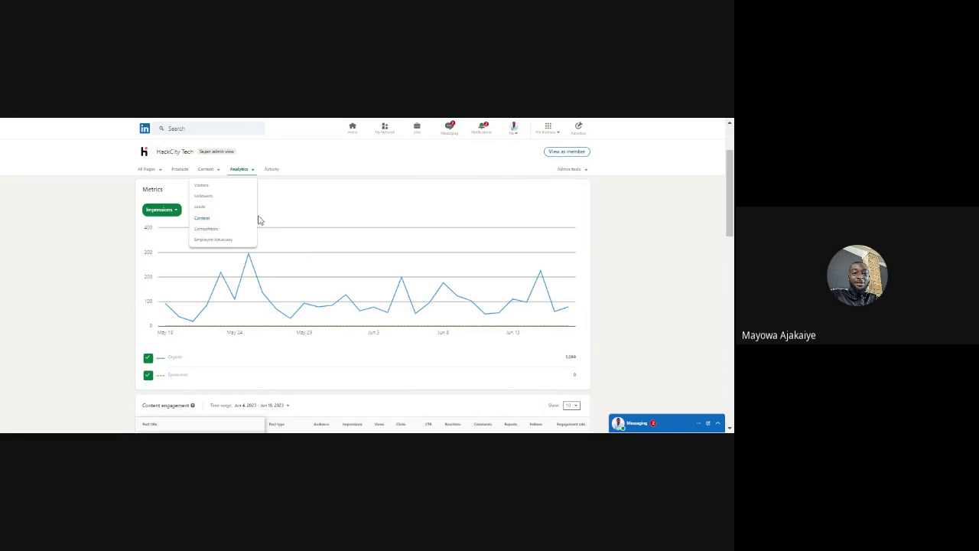
pyautogui.click(208, 229)
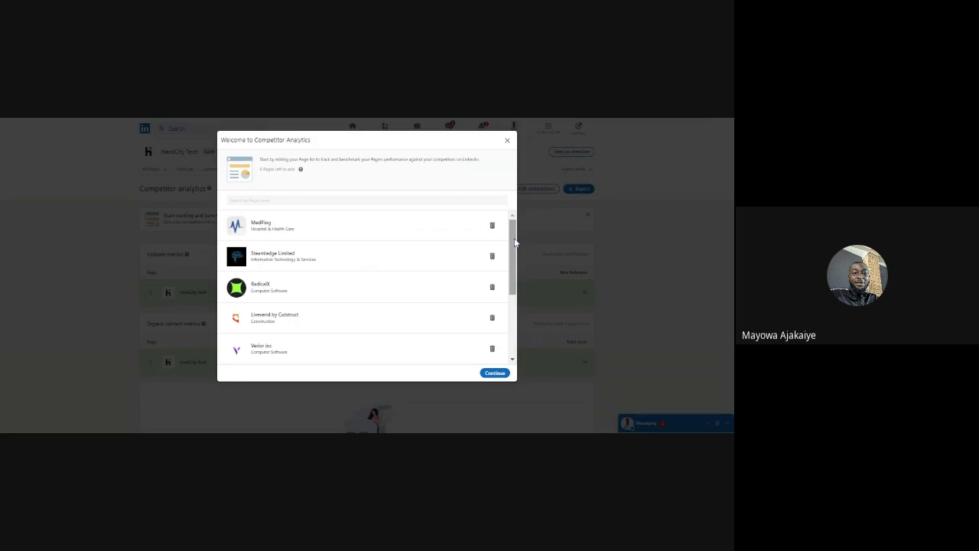
pyautogui.moveTo(515, 243); pyautogui.dragTo(503, 191)
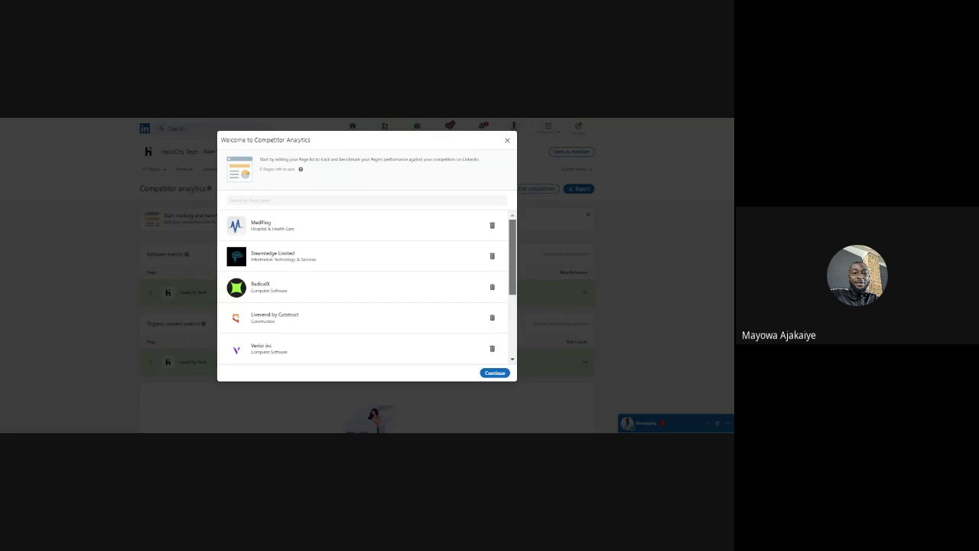
pyautogui.moveTo(513, 259); pyautogui.dragTo(492, 179)
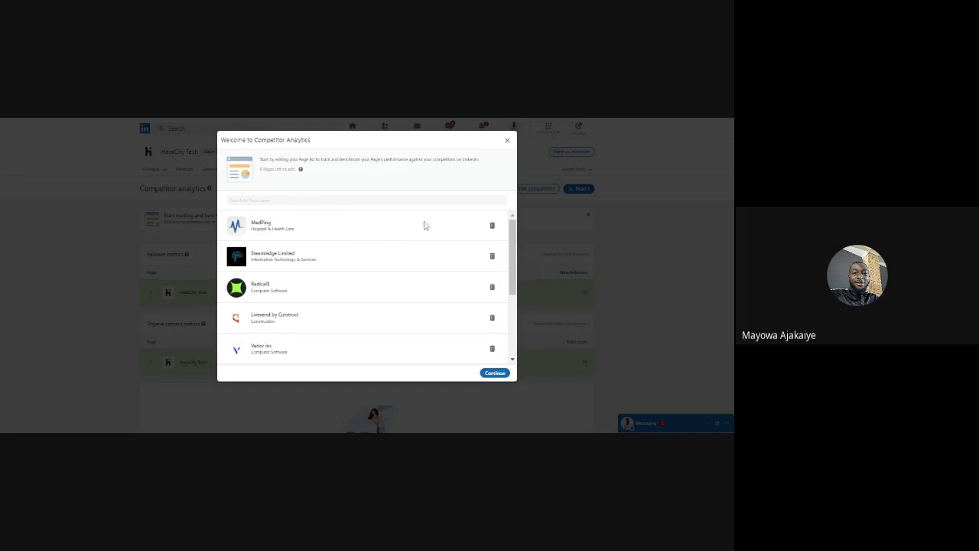
pyautogui.moveTo(511, 230); pyautogui.dragTo(504, 348)
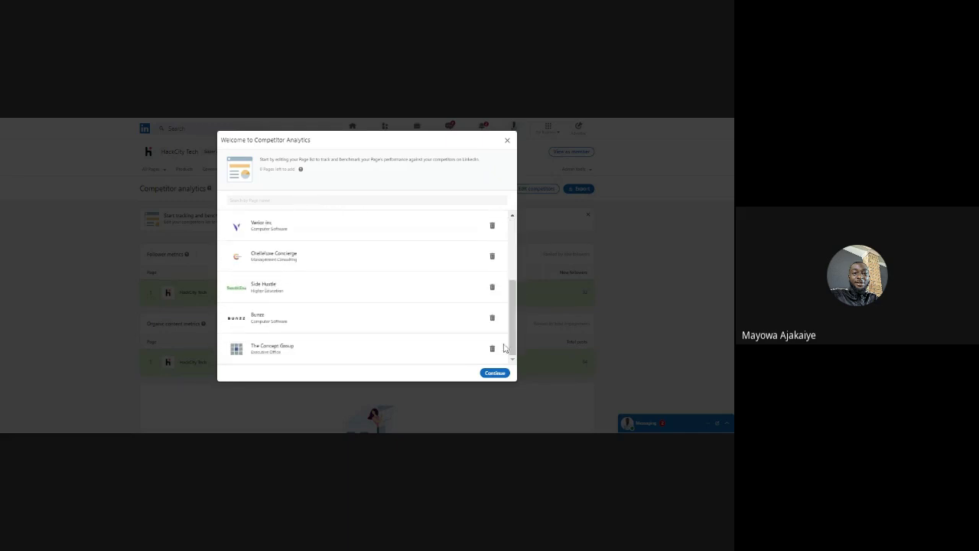
pyautogui.click(507, 141)
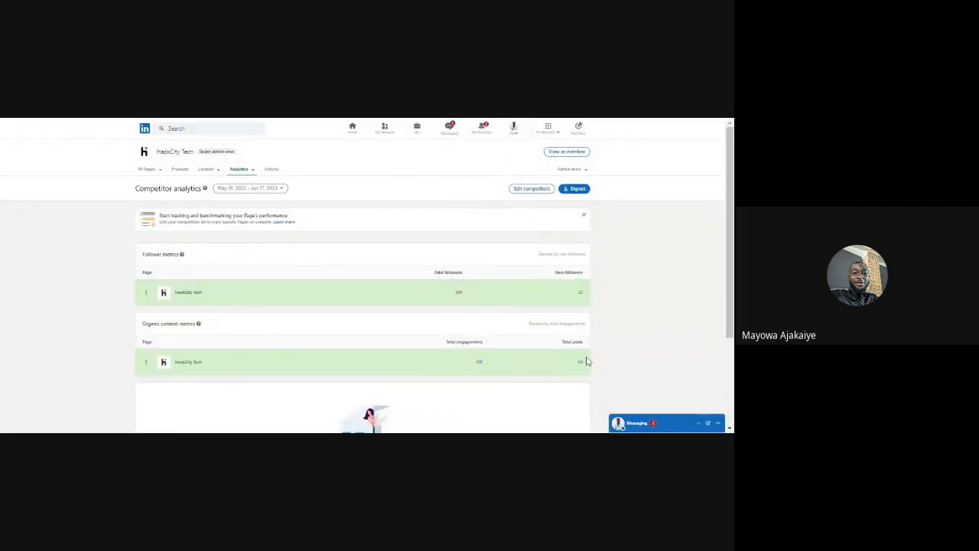
# Review the follower metrics, organic content metrics and competitors section of the competitor analytics page
pyautogui.scroll(-2, 725, 260)
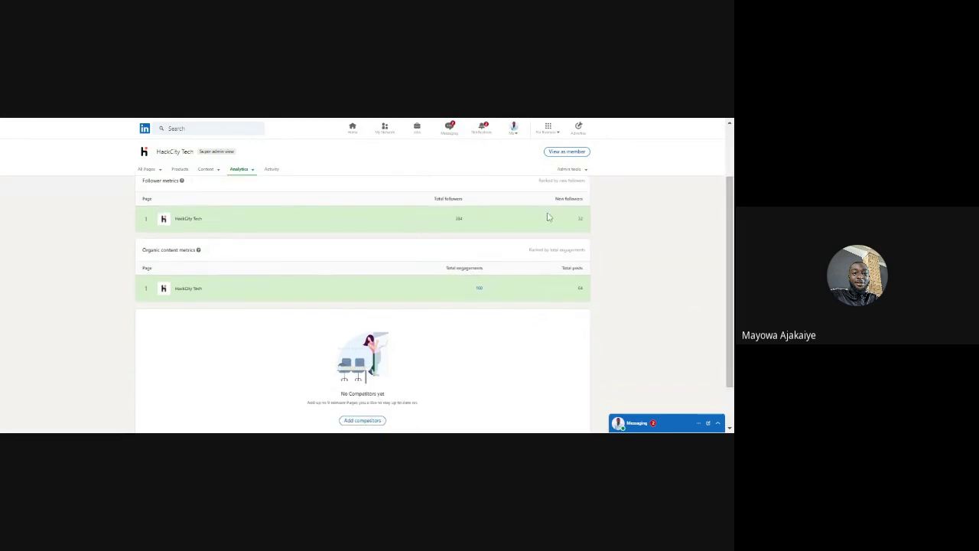
pyautogui.moveTo(730, 298); pyautogui.dragTo(714, 192)
pyautogui.moveTo(711, 232); pyautogui.dragTo(720, 199)
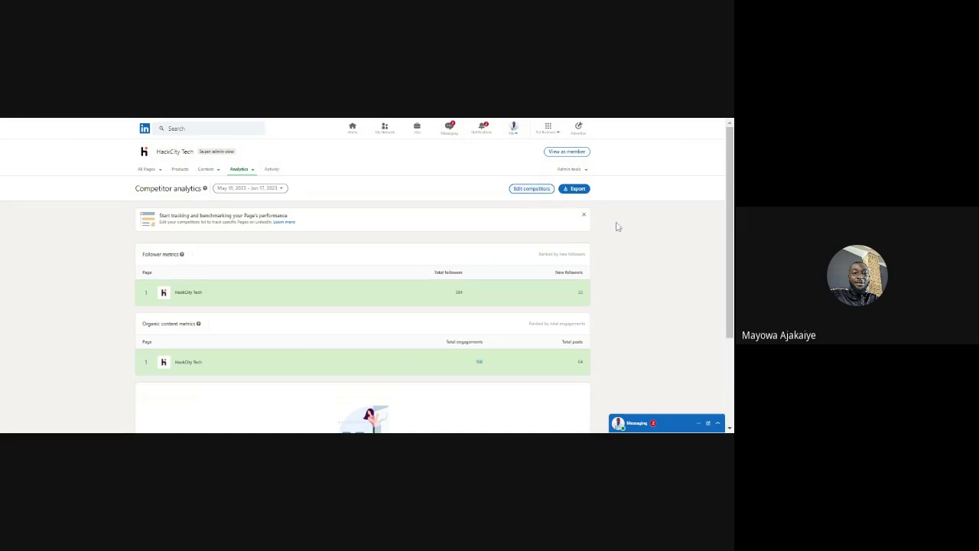
pyautogui.moveTo(728, 214); pyautogui.dragTo(719, 192)
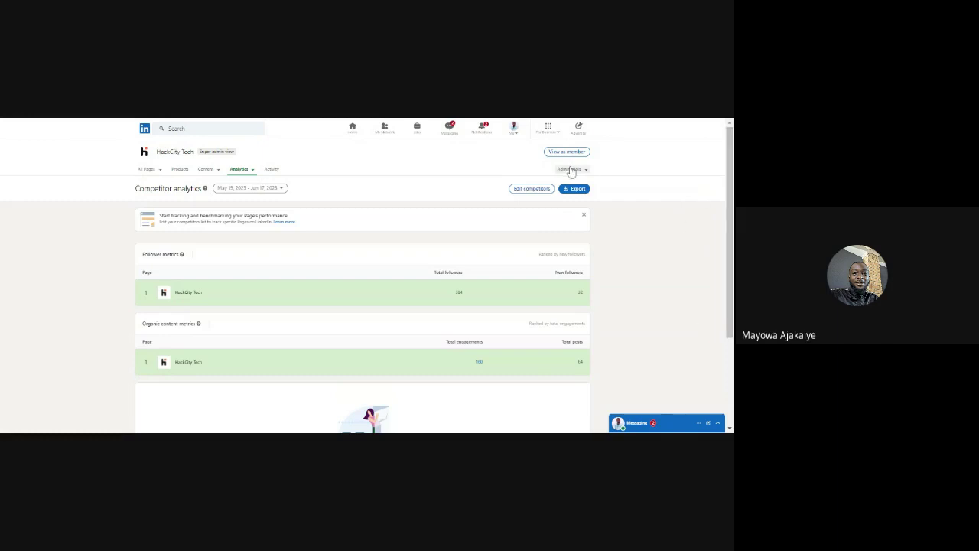
# Open the HackCity Tech page's activity and look through the reactions to its updates
pyautogui.click(272, 169)
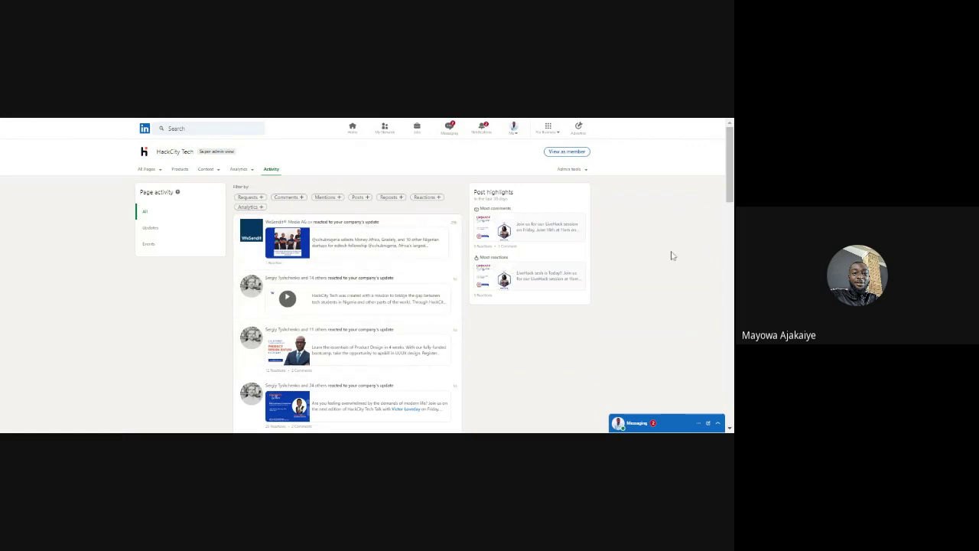
pyautogui.scroll(-3, 729, 176)
pyautogui.scroll(-3, 729, 176)
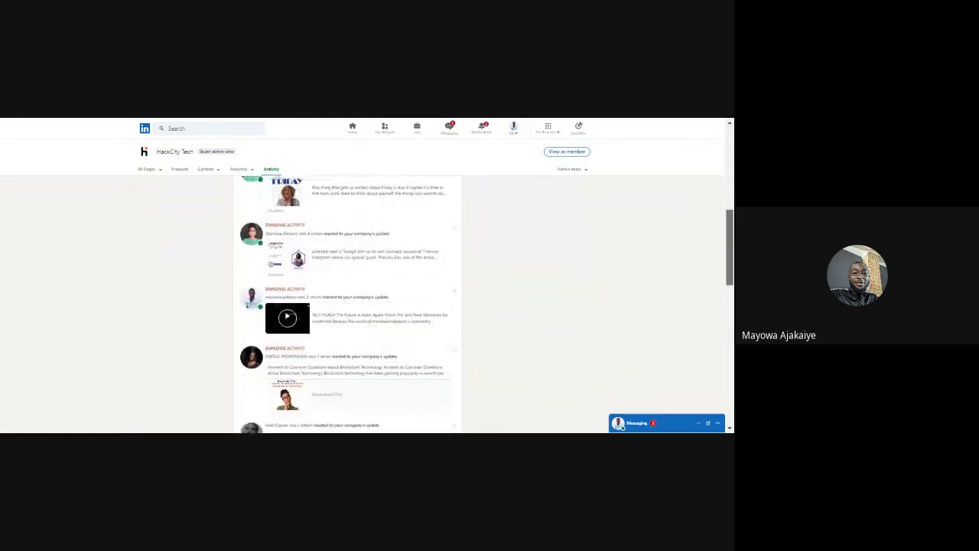
pyautogui.scroll(10, 731, 161)
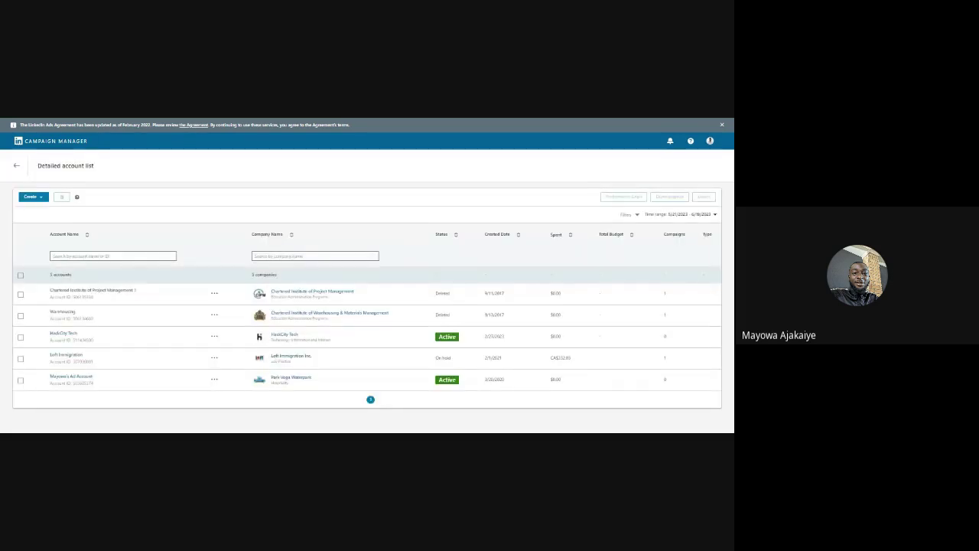
# Switch to LinkedIn Campaign Manager and open the Loft Immigration ad account from the detailed account list
pyautogui.hotkey('ctrl', 'a')
pyautogui.click(463, 153)
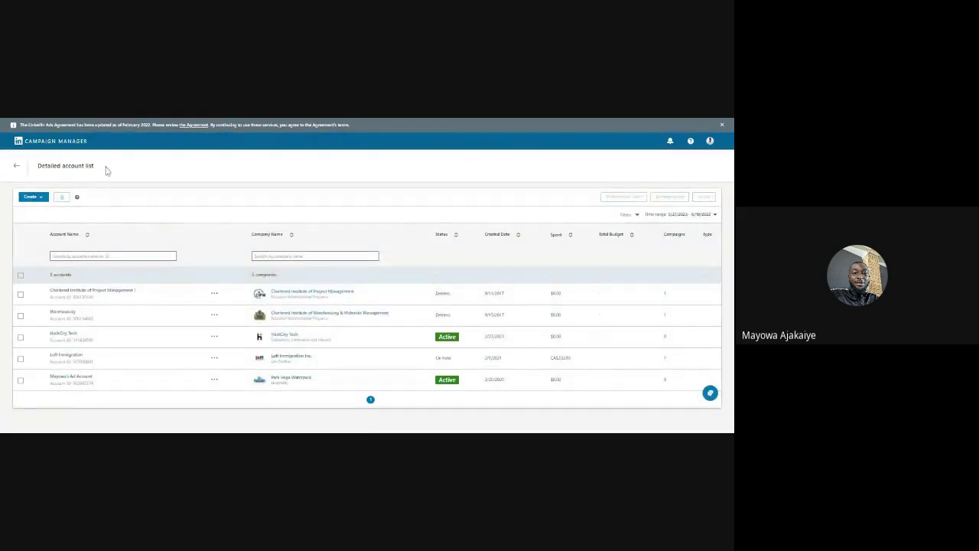
pyautogui.click(65, 358)
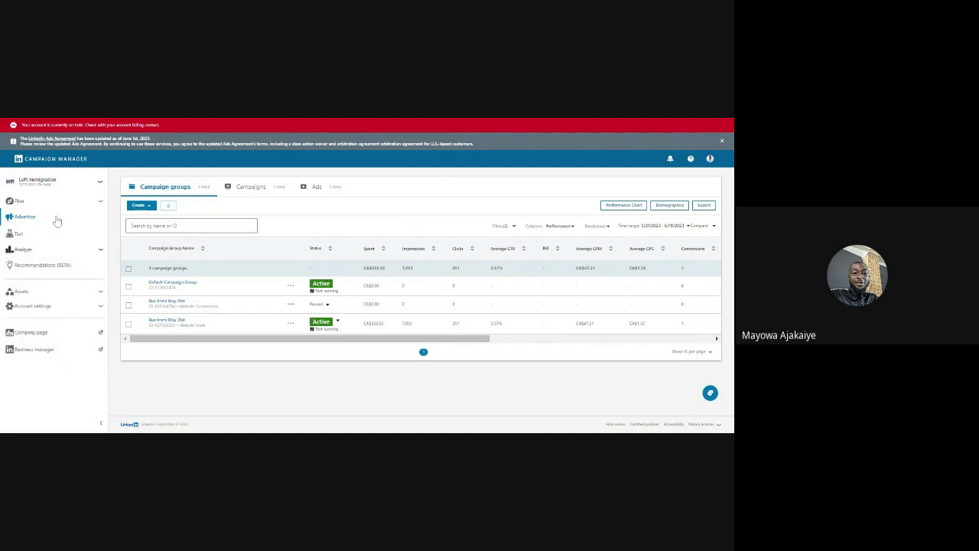
# View the account's planning options and the performance columns of its campaign groups
pyautogui.click(98, 202)
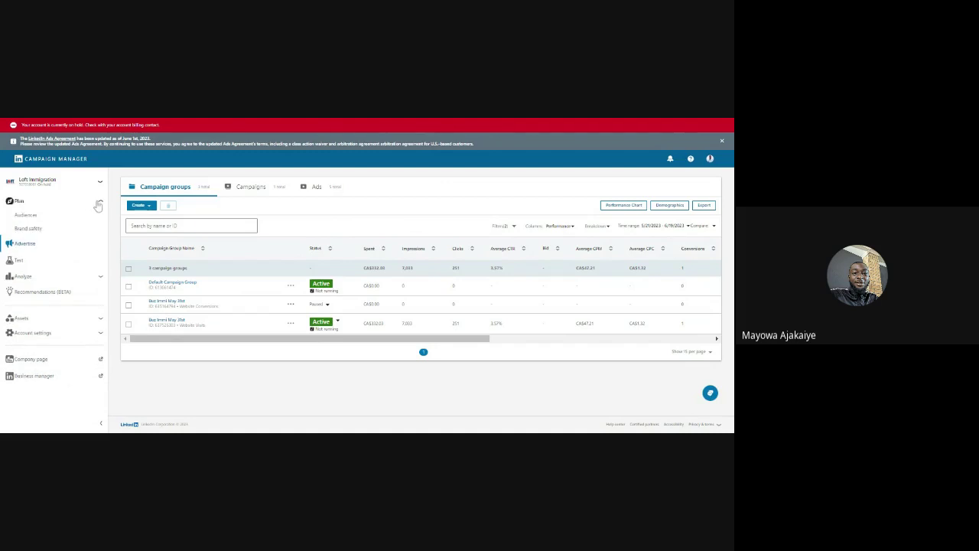
pyautogui.click(99, 203)
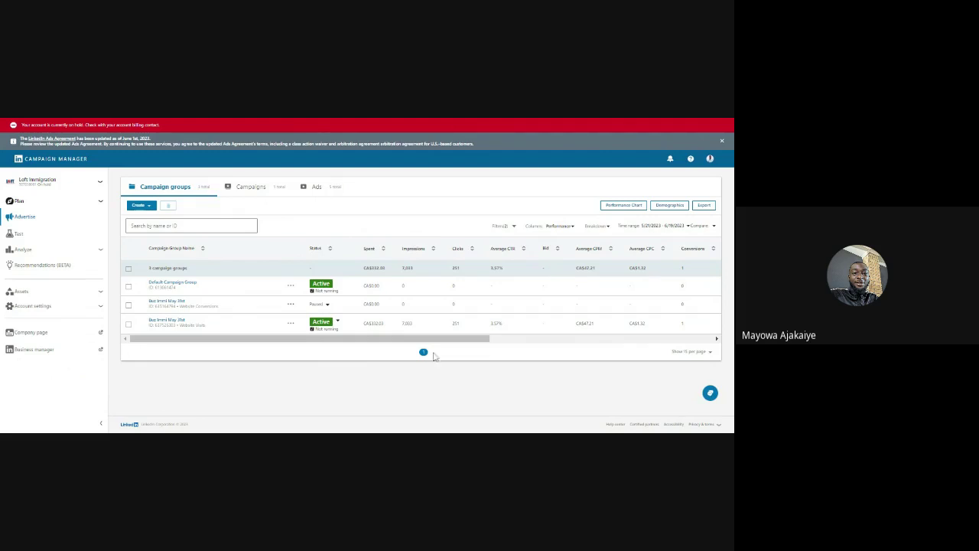
pyautogui.moveTo(433, 339); pyautogui.dragTo(498, 374)
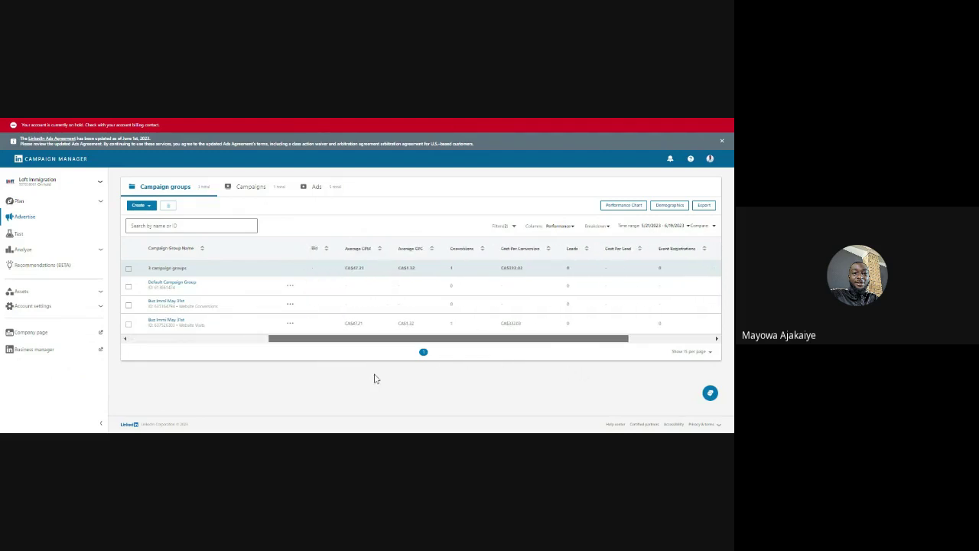
pyautogui.hscroll(-5, 363, 378)
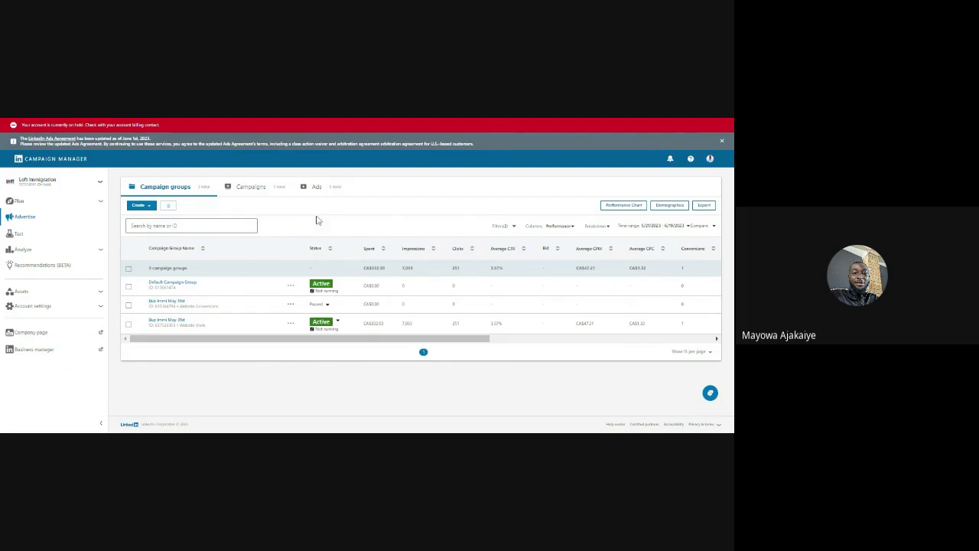
# Start a new campaign group in the Loft Immigration account and name it Test
pyautogui.click(140, 206)
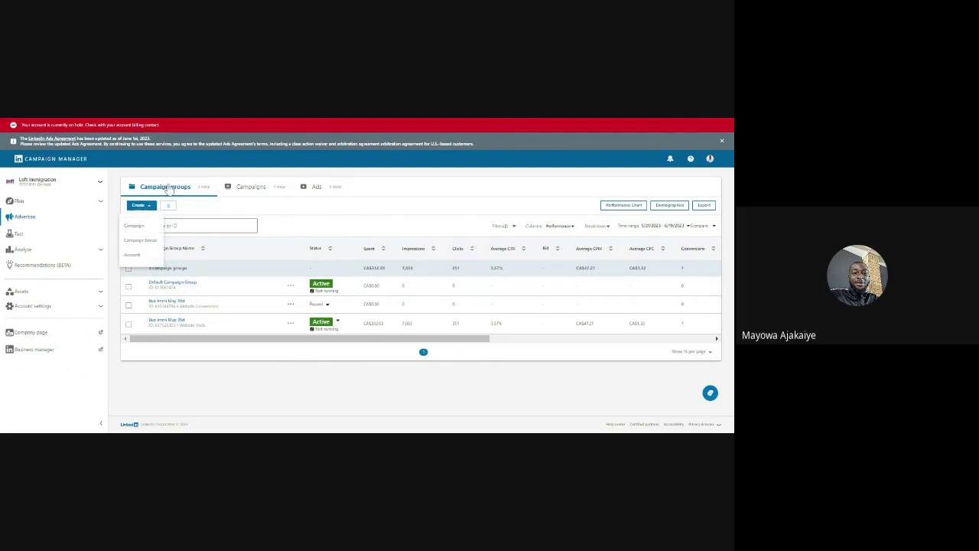
pyautogui.click(145, 241)
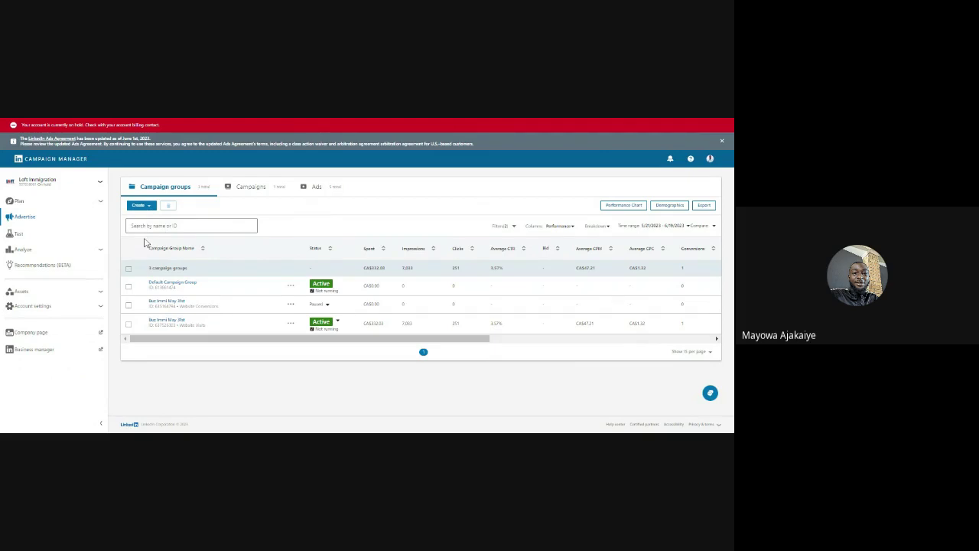
pyautogui.click(238, 242)
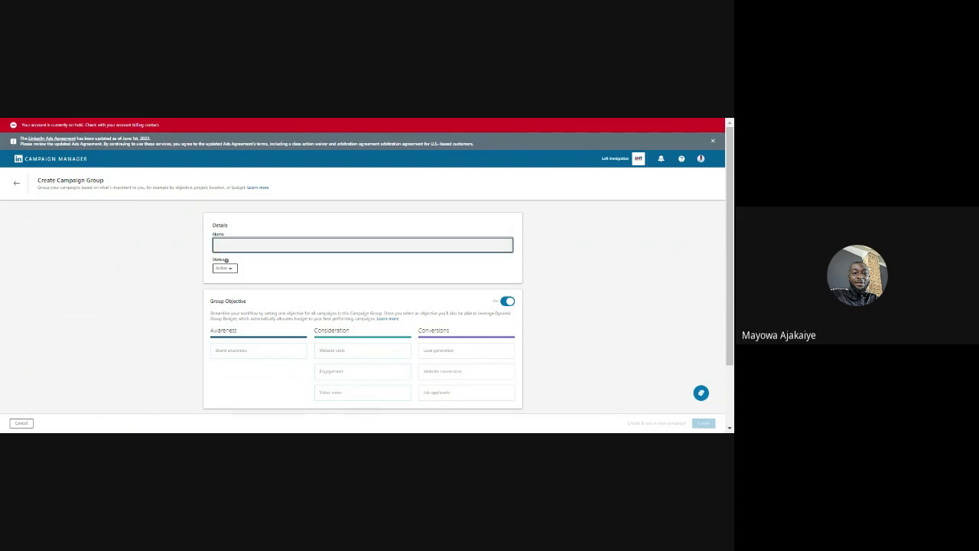
pyautogui.write('Test')
pyautogui.click(151, 300)
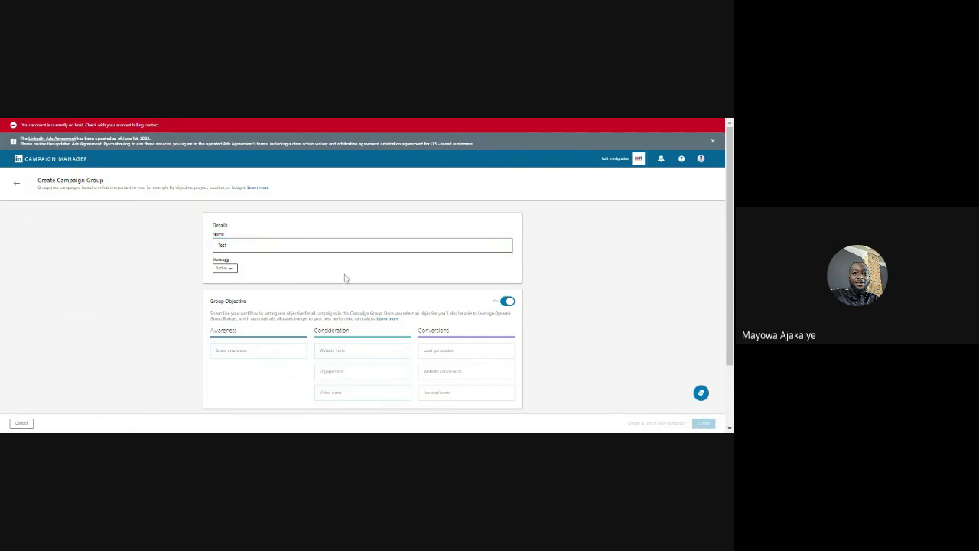
# Set the Test campaign group's status to Draft and bring its objective and budget settings into view
pyautogui.click(227, 275)
pyautogui.click(227, 287)
pyautogui.scroll(-2, 731, 261)
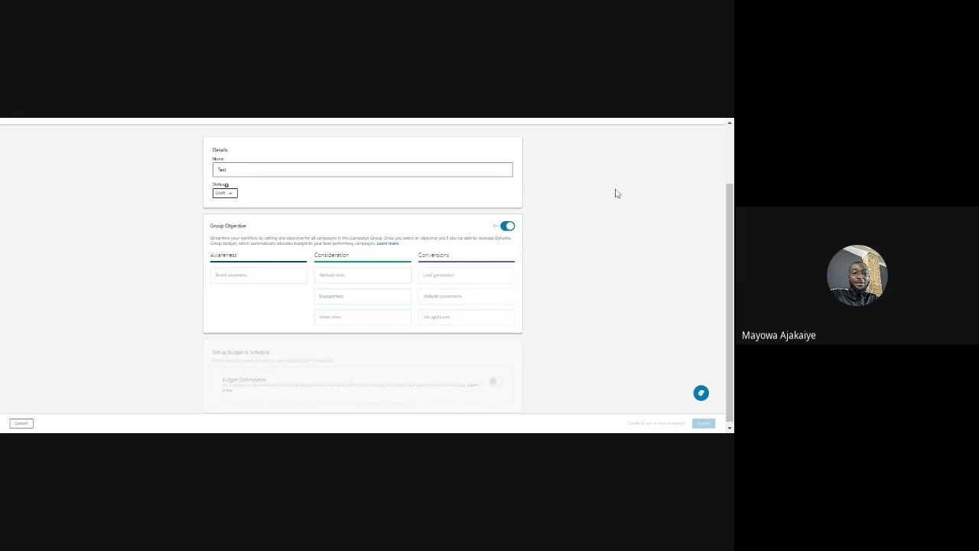
# Review the awareness, consideration and conversion objectives and set the Test campaign group's objective to Website visits
pyautogui.moveTo(733, 197); pyautogui.dragTo(731, 272)
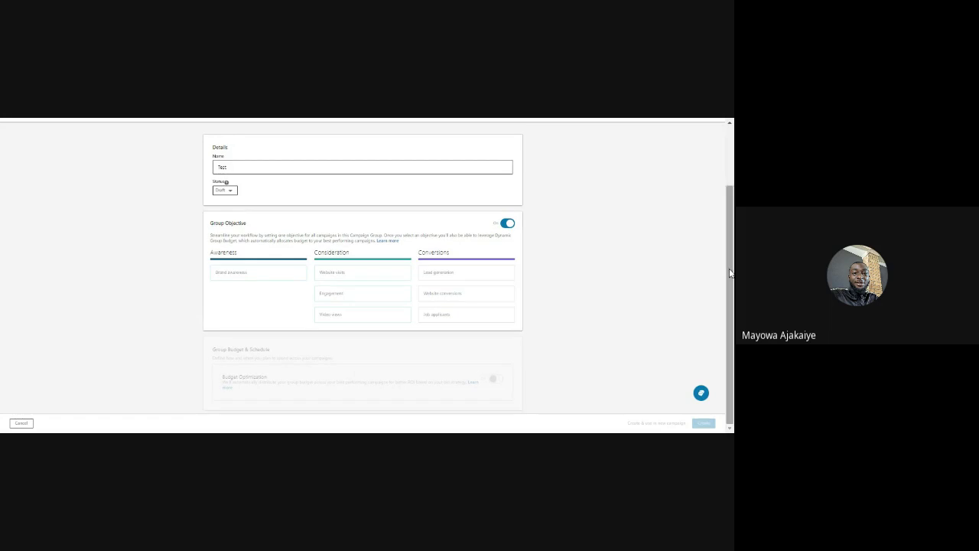
pyautogui.moveTo(365, 296)
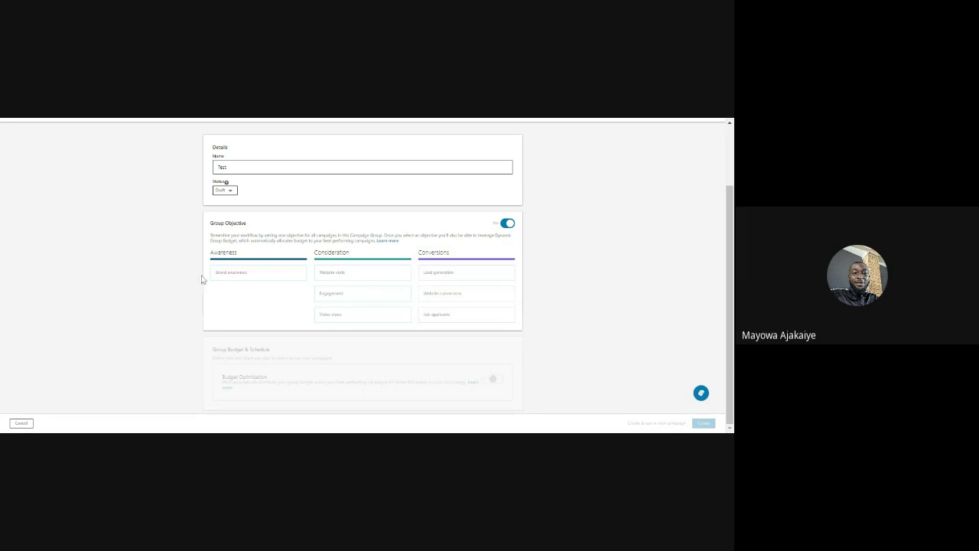
pyautogui.scroll(2, 730, 268)
pyautogui.scroll(-2, 730, 267)
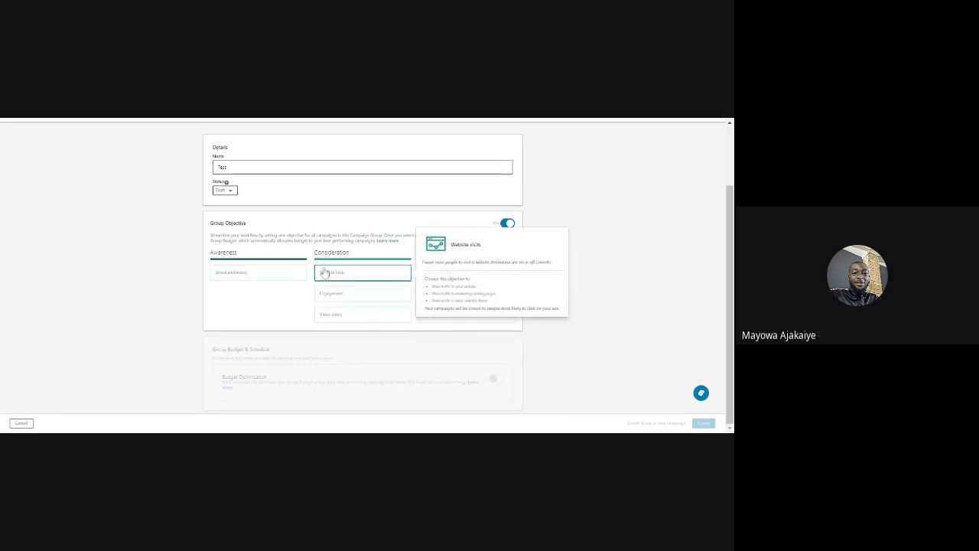
pyautogui.moveTo(228, 280)
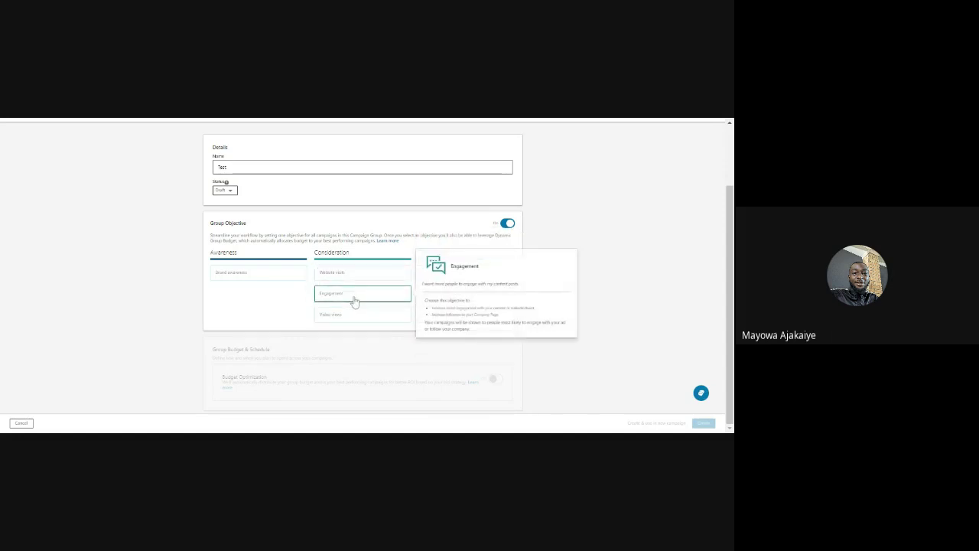
pyautogui.moveTo(435, 278)
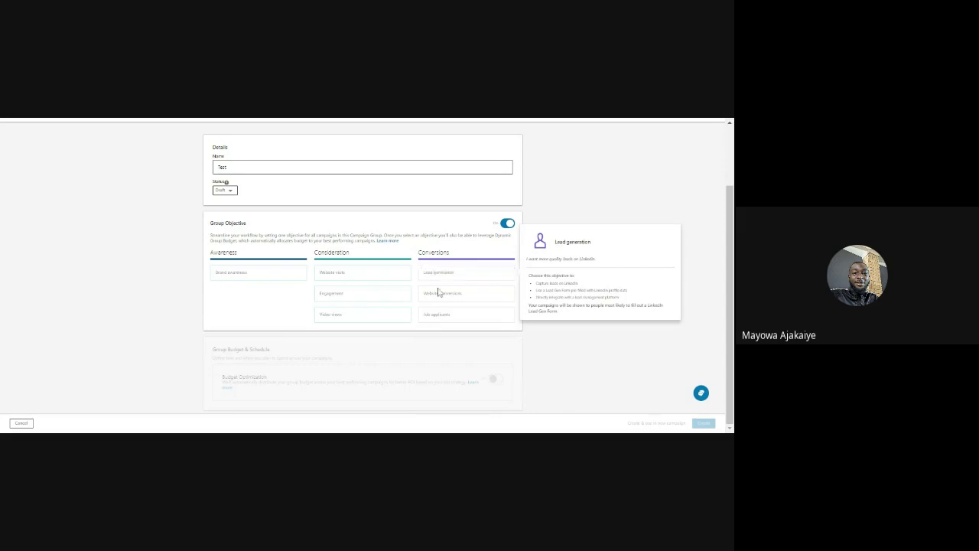
pyautogui.moveTo(440, 303)
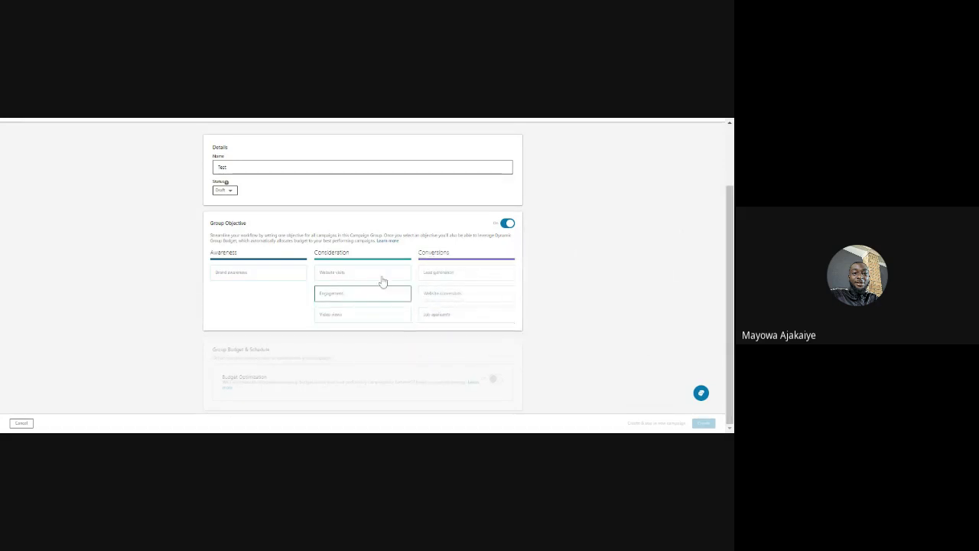
pyautogui.click(330, 277)
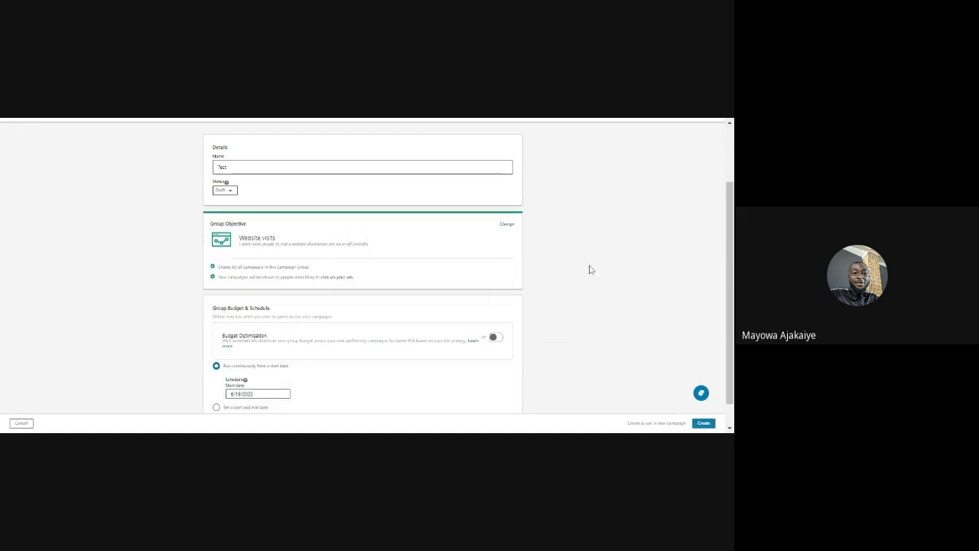
# Schedule the campaign group with a start and end date plus a budget, and set its lifetime budget to CA$100.00
pyautogui.moveTo(730, 252); pyautogui.dragTo(729, 273)
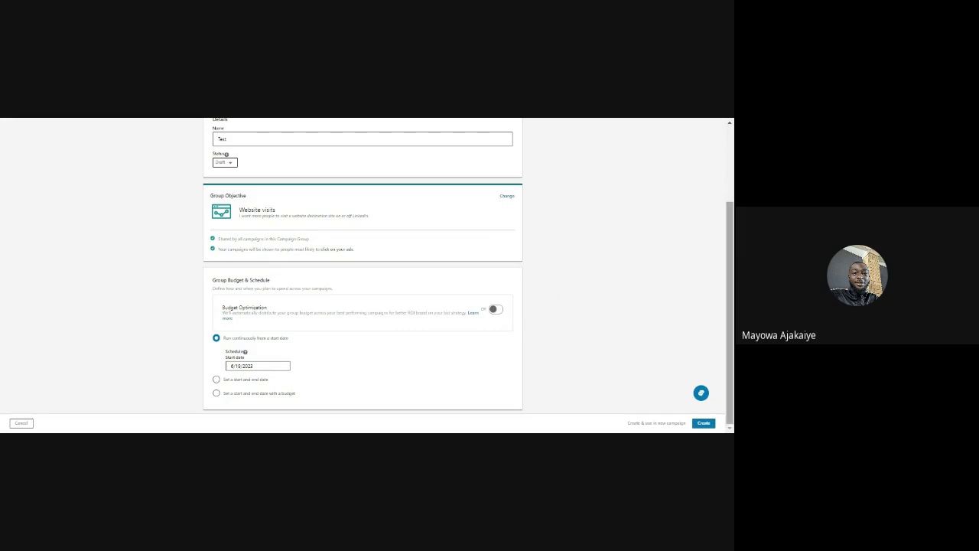
pyautogui.moveTo(729, 276)
pyautogui.mouseDown()
pyautogui.moveTo(727, 224)
pyautogui.moveTo(727, 269)
pyautogui.mouseUp()
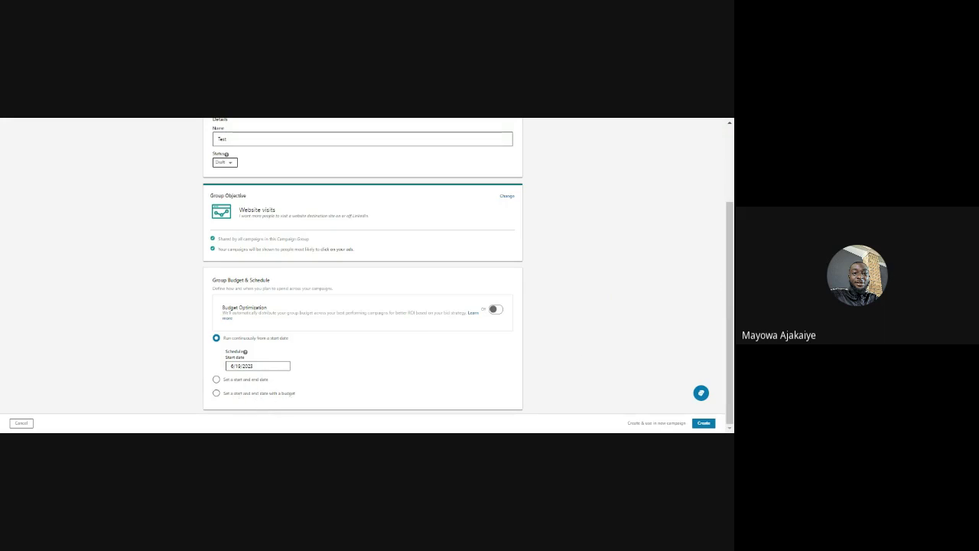
pyautogui.click(245, 394)
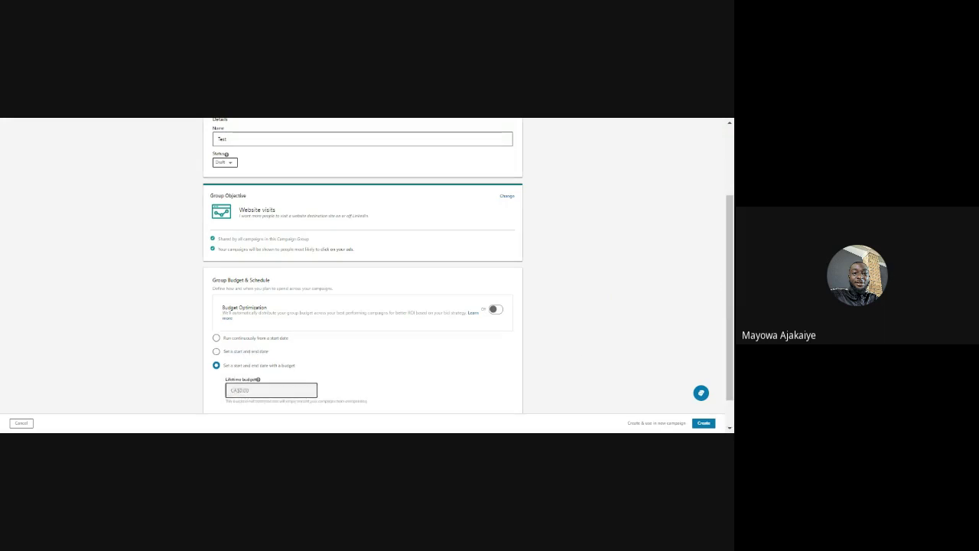
pyautogui.click(231, 391)
pyautogui.write('100')
pyautogui.click(119, 389)
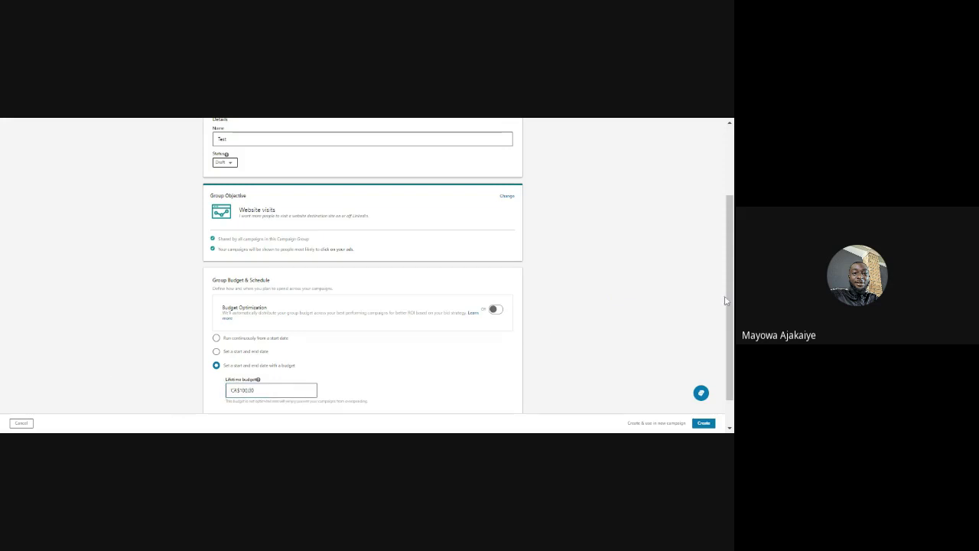
# Set the campaign group's end date to 6/27/2023 and create the group
pyautogui.scroll(-1, 727, 334)
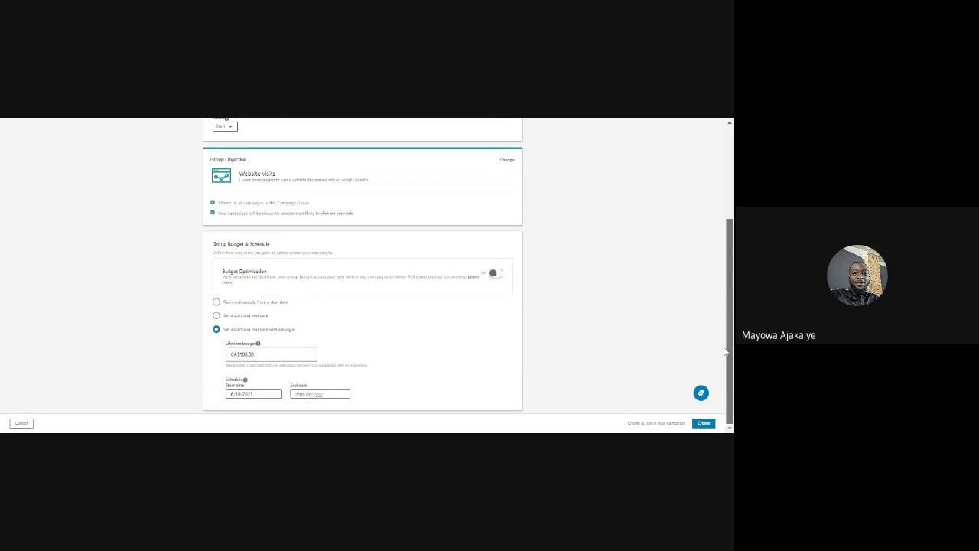
pyautogui.click(360, 396)
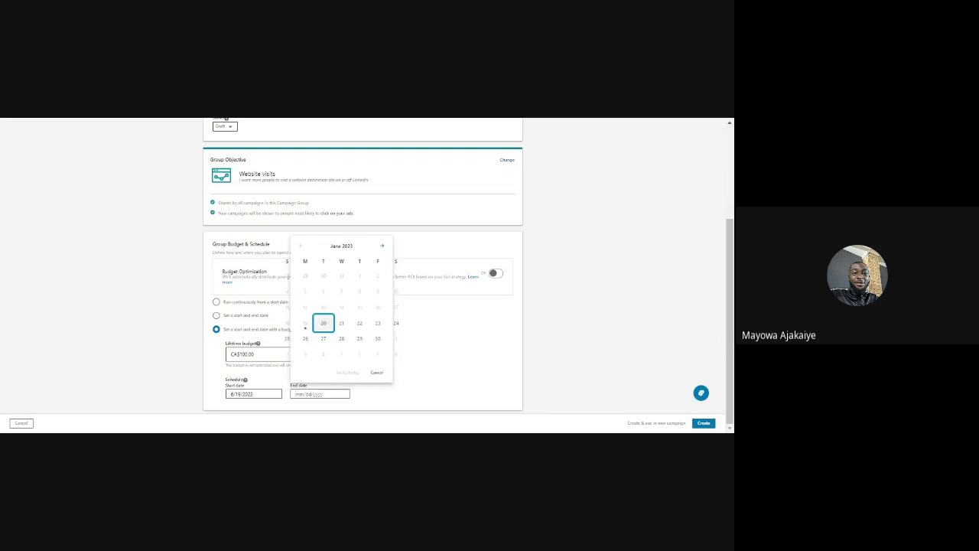
pyautogui.click(323, 338)
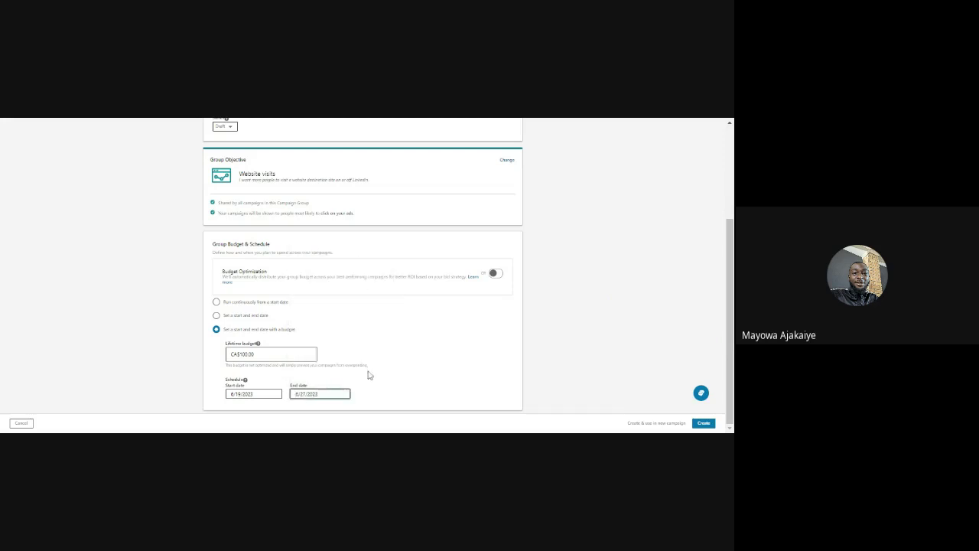
pyautogui.click(121, 340)
pyautogui.moveTo(730, 321)
pyautogui.mouseDown()
pyautogui.moveTo(727, 147)
pyautogui.moveTo(728, 322)
pyautogui.mouseUp()
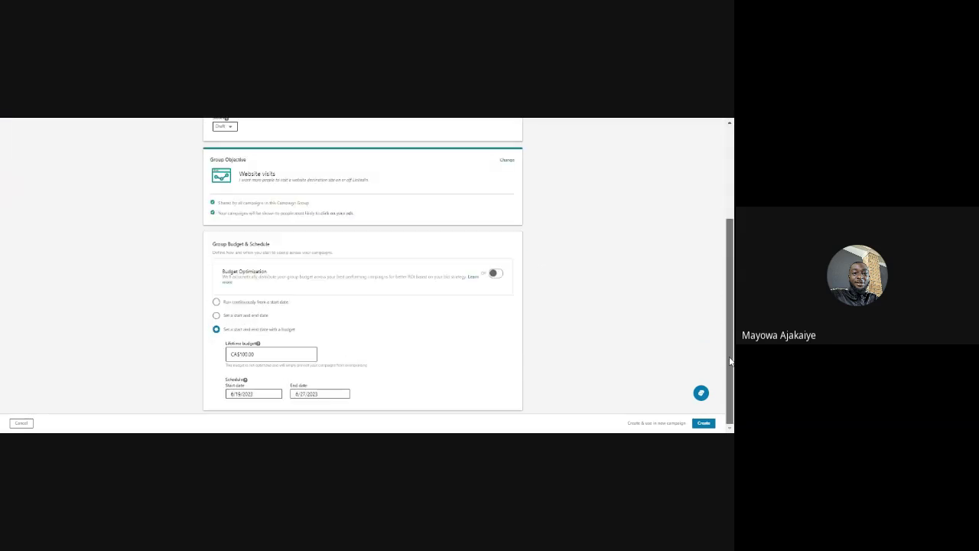
pyautogui.click(702, 423)
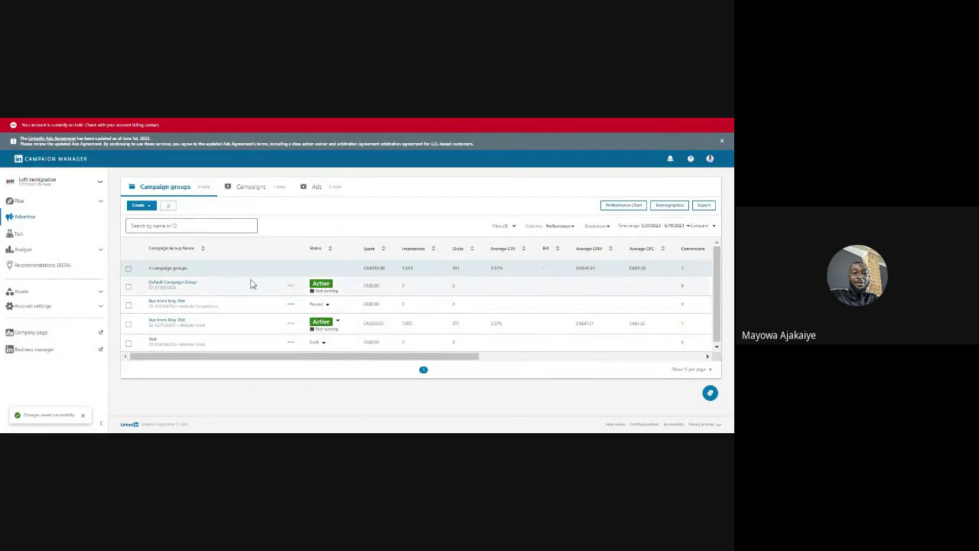
# Open the Test campaign group and start a new campaign in it
pyautogui.click(152, 342)
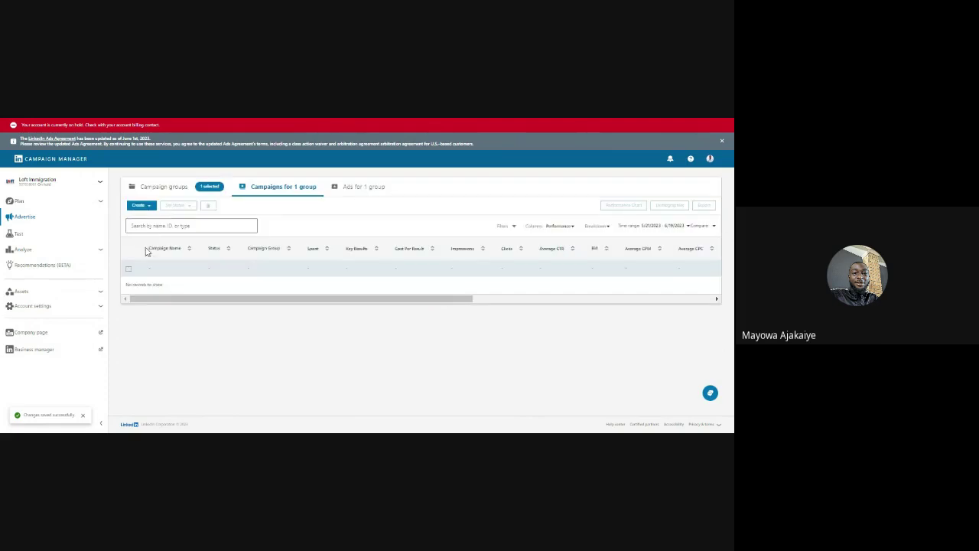
pyautogui.click(139, 206)
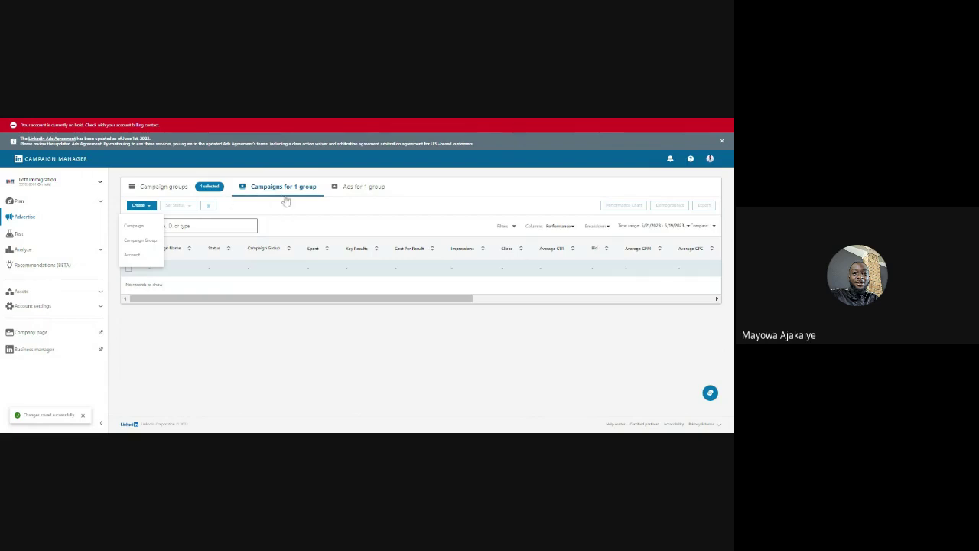
pyautogui.click(141, 227)
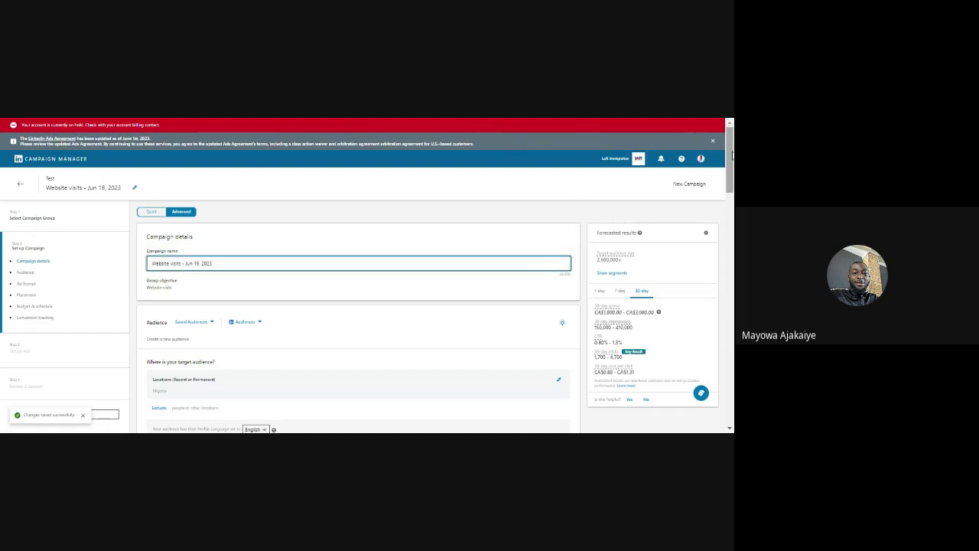
# Rename the new campaign as Test in its campaign details
pyautogui.moveTo(733, 156); pyautogui.dragTo(733, 170)
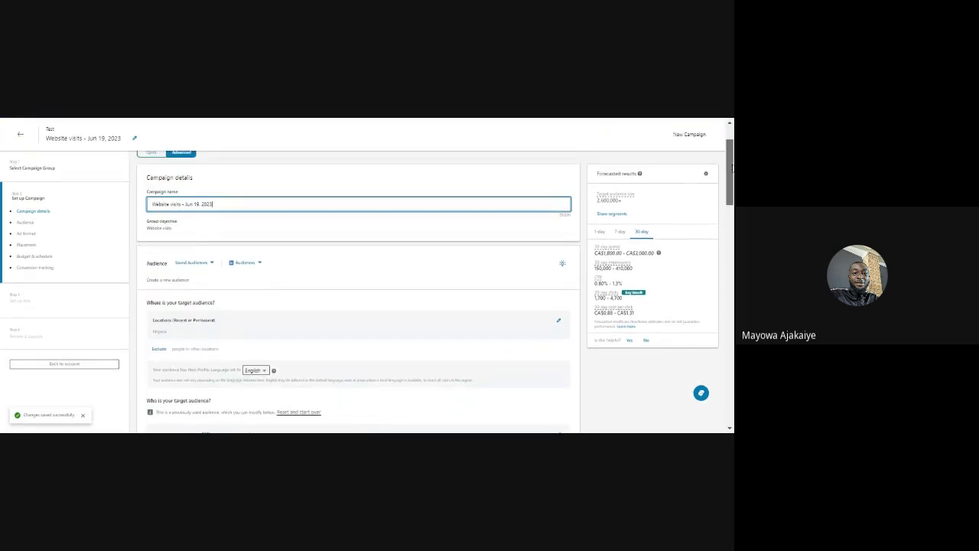
pyautogui.moveTo(212, 204); pyautogui.dragTo(181, 205)
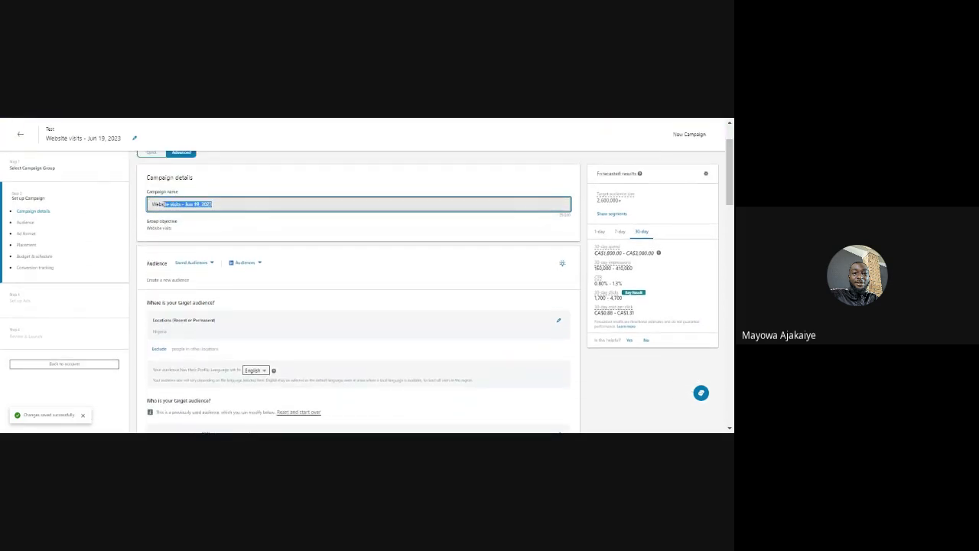
pyautogui.click(346, 188)
pyautogui.tripleClick(161, 204)
pyautogui.write('Test')
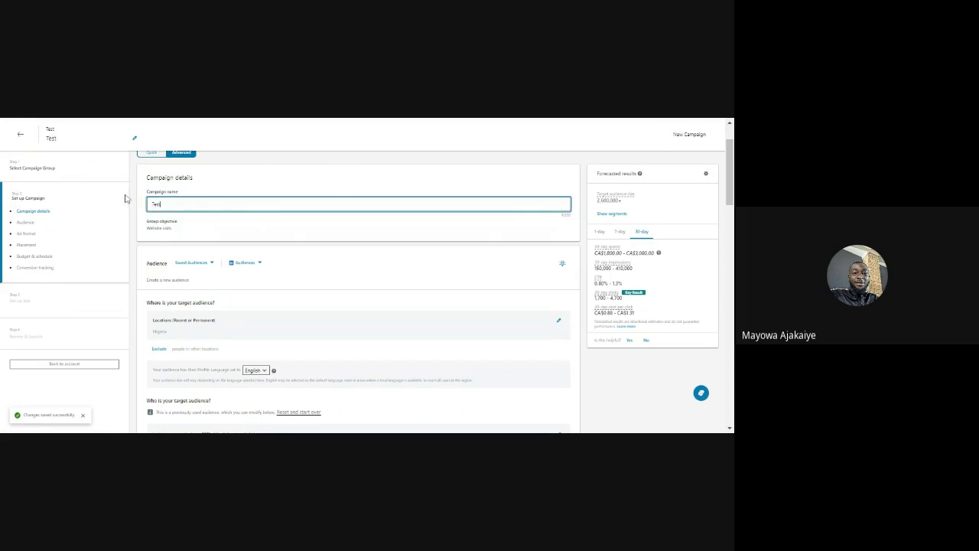
# Show the segment breakdown in the forecasted results and browse the full list of LinkedIn audience templates without choosing one
pyautogui.moveTo(730, 196); pyautogui.dragTo(731, 213)
pyautogui.click(613, 209)
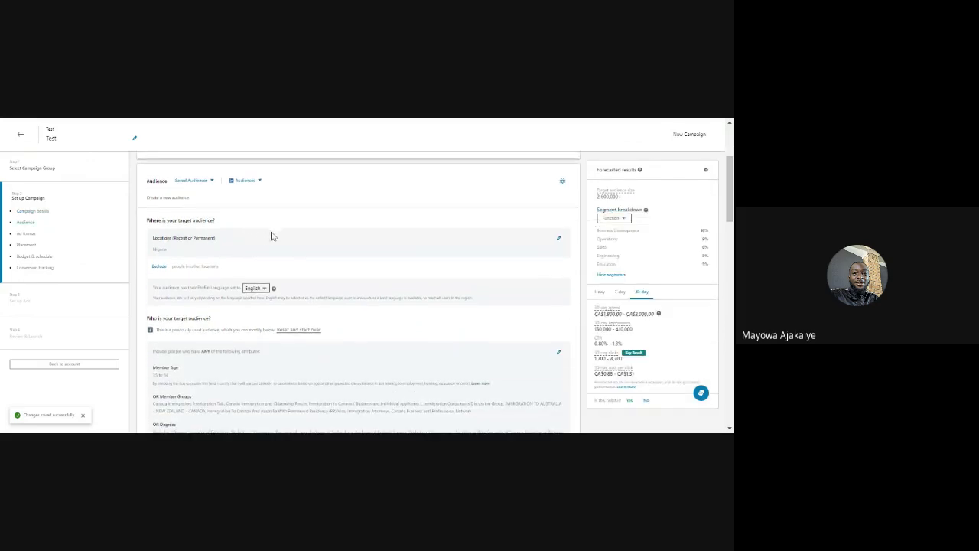
pyautogui.click(255, 182)
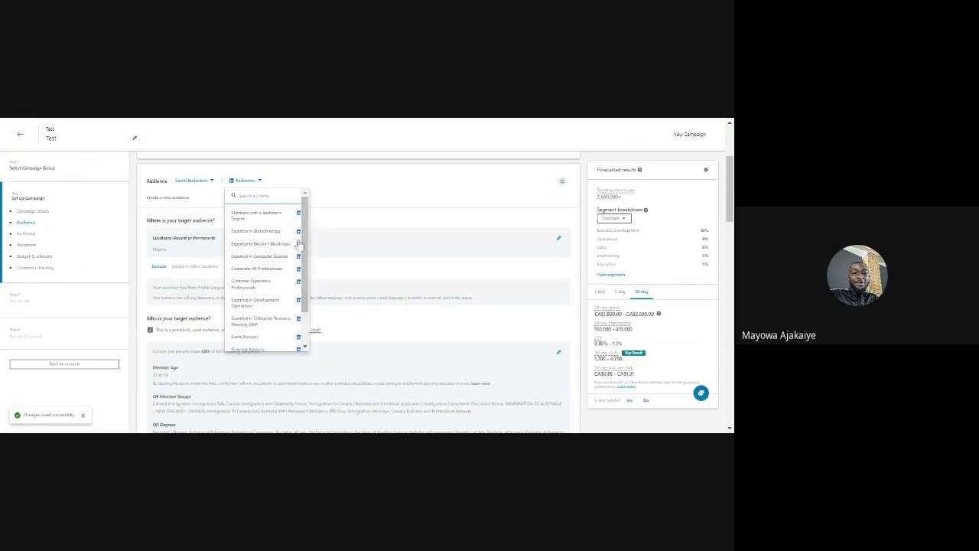
pyautogui.moveTo(308, 231); pyautogui.dragTo(295, 189)
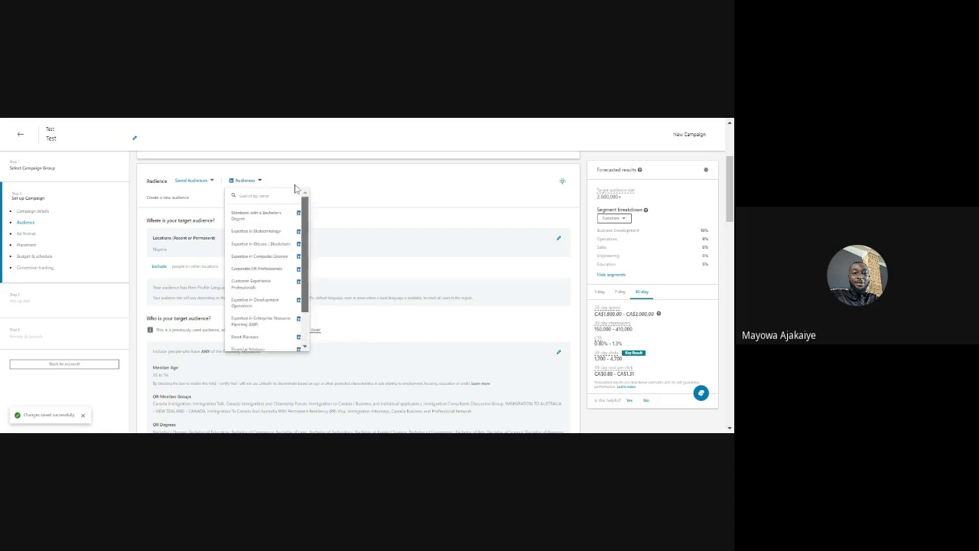
pyautogui.scroll(-3, 260, 322)
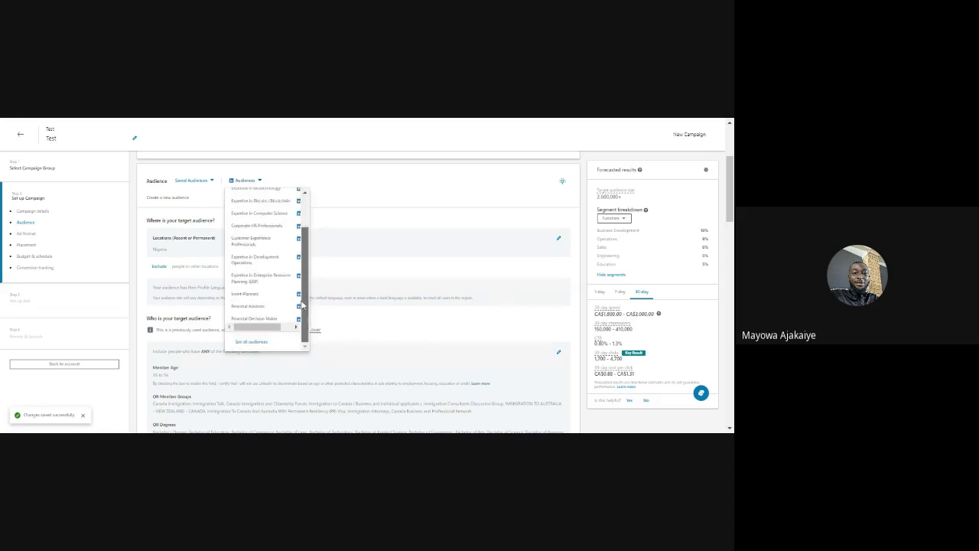
pyautogui.click(253, 344)
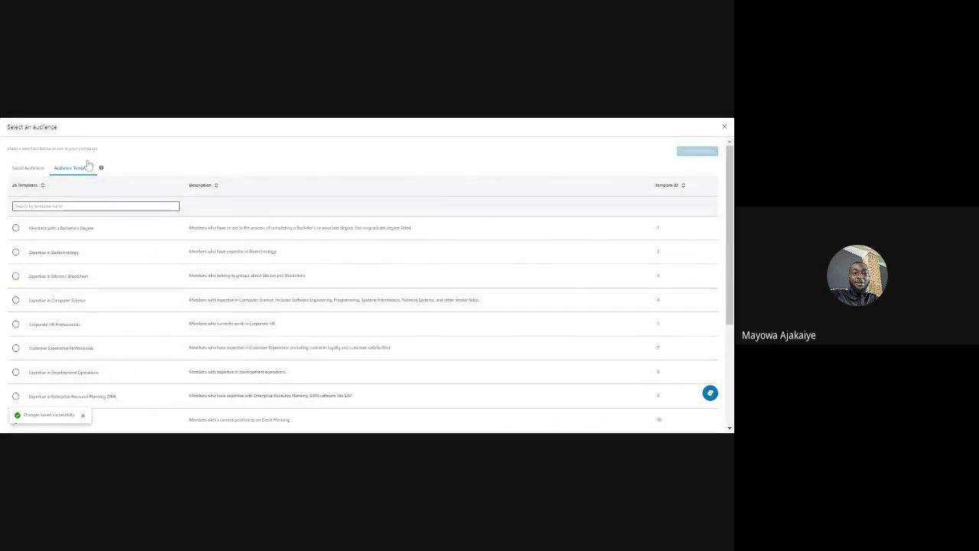
pyautogui.click(724, 126)
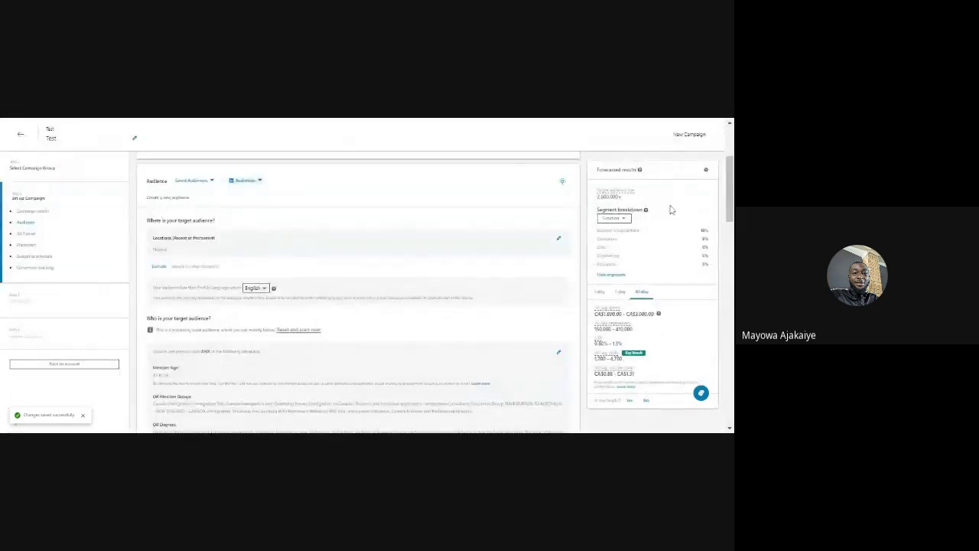
# View the saved audiences available for the Test campaign without choosing one
pyautogui.moveTo(730, 200)
pyautogui.mouseDown()
pyautogui.moveTo(730, 213)
pyautogui.moveTo(730, 199)
pyautogui.mouseUp()
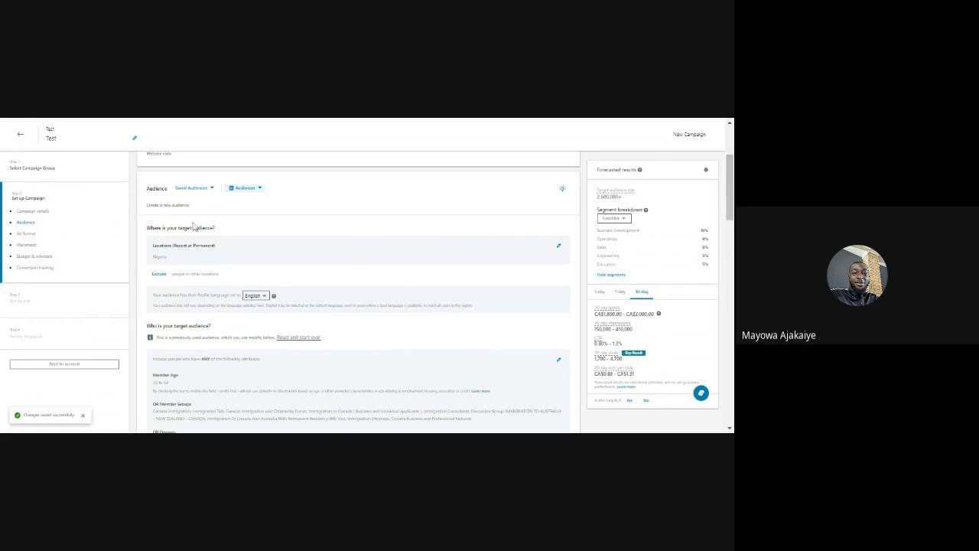
pyautogui.click(196, 189)
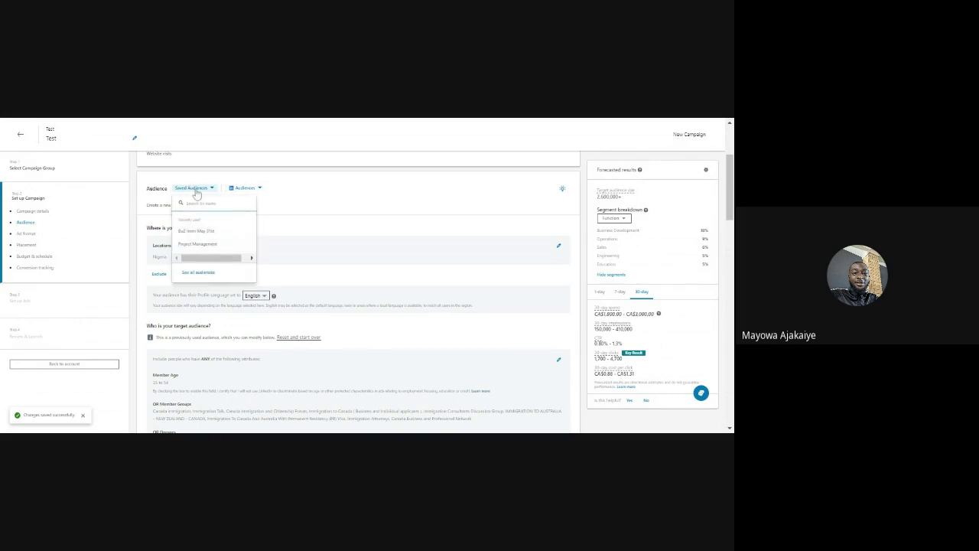
pyautogui.click(325, 196)
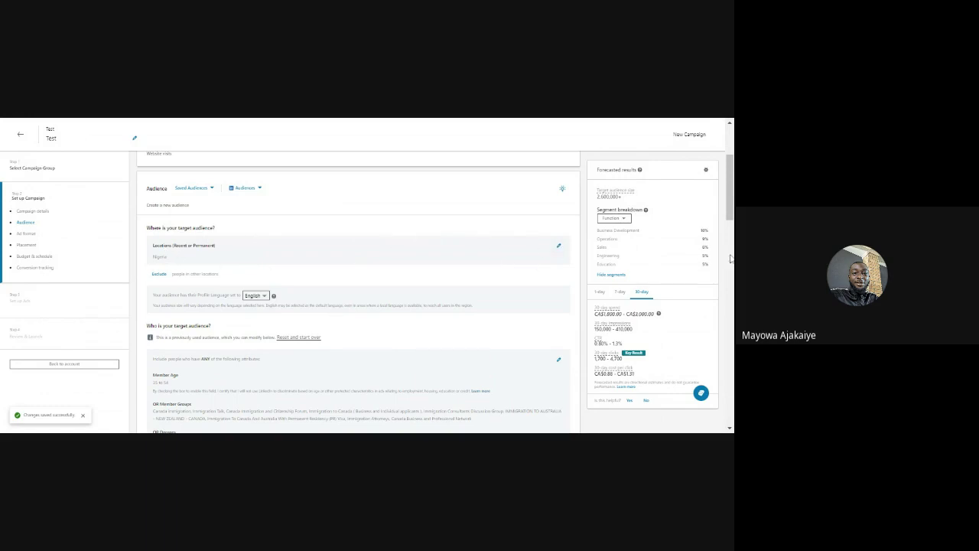
# Enlarge the page and examine the target audience's location, profile language and included attributes
pyautogui.moveTo(732, 198); pyautogui.dragTo(731, 217)
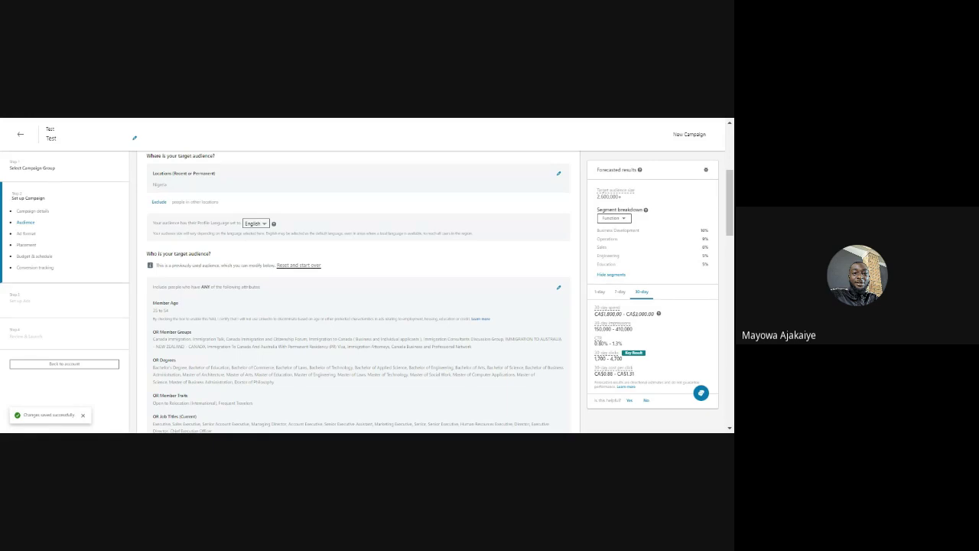
pyautogui.scroll(-1, 731, 197)
pyautogui.moveTo(731, 198)
pyautogui.mouseDown()
pyautogui.moveTo(731, 208)
pyautogui.moveTo(719, 190)
pyautogui.mouseUp()
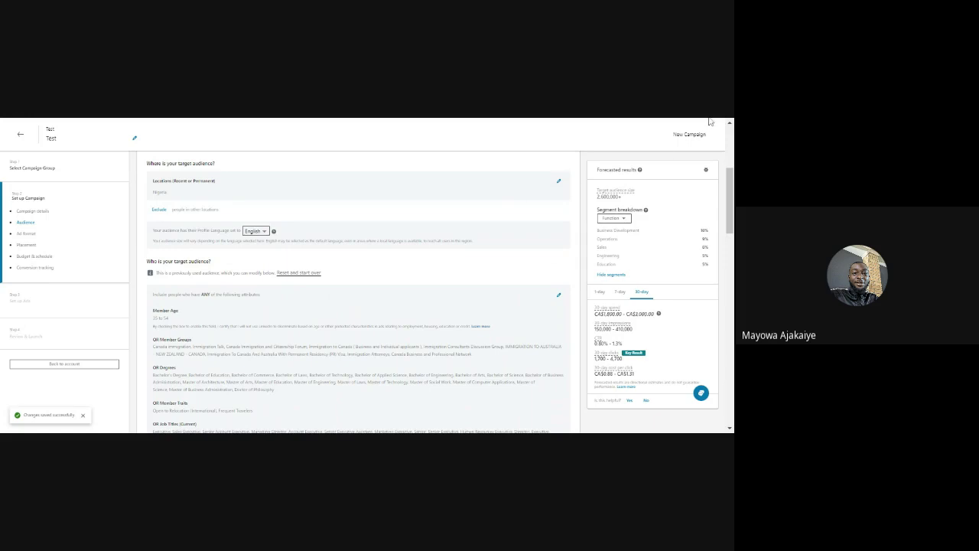
pyautogui.hotkey('ctrl', '+')
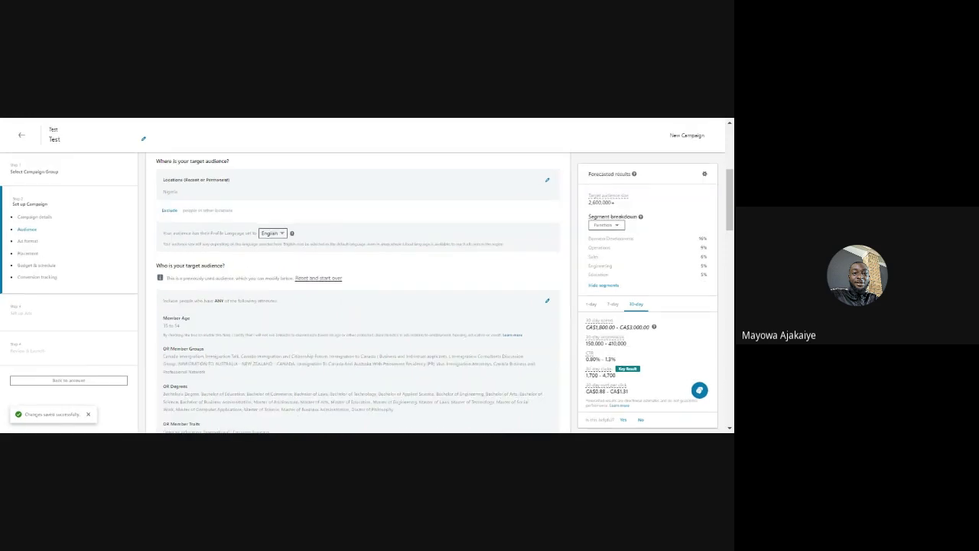
pyautogui.hotkey('ctrl', '+')
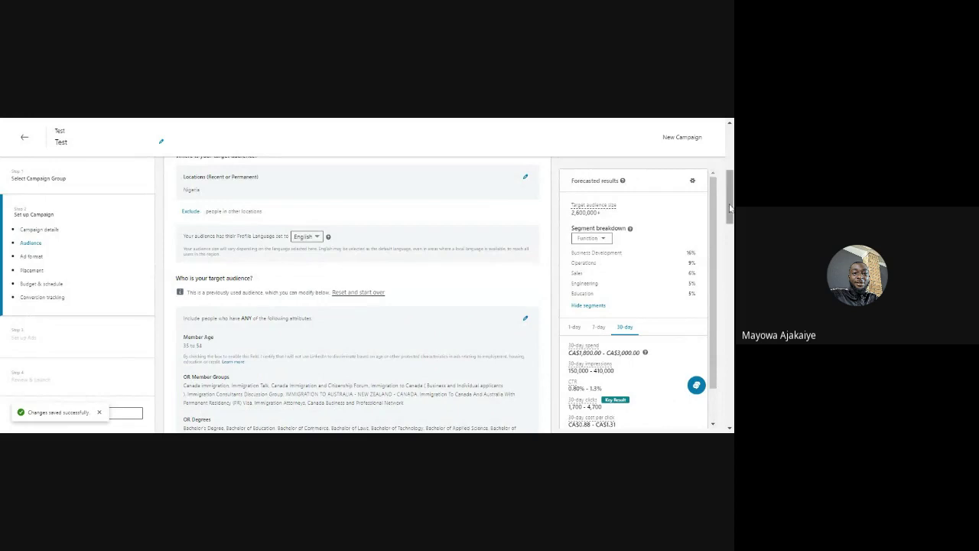
# Remove all included attributes from the Test campaign's target audience and open the attribute search for building a new audience
pyautogui.scroll(-1, 730, 215)
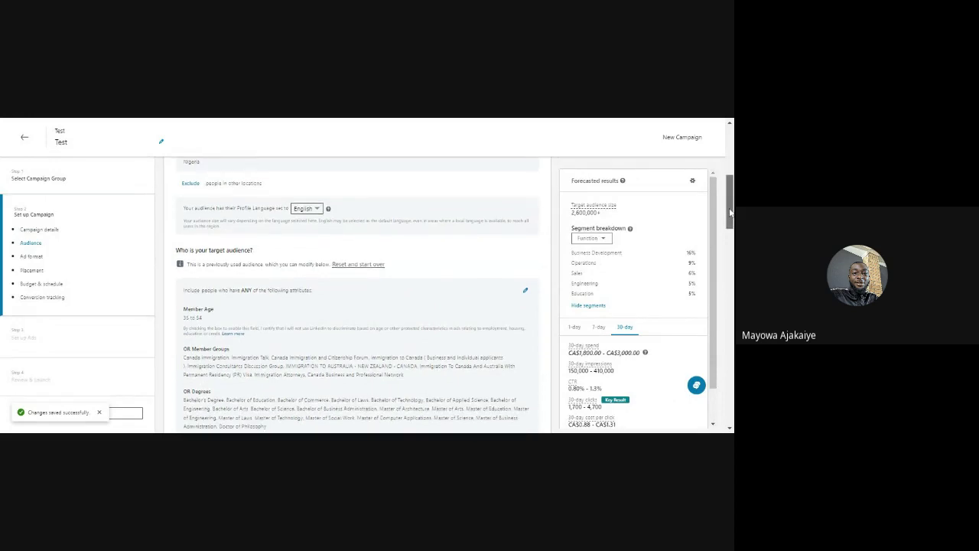
pyautogui.scroll(-2, 730, 215)
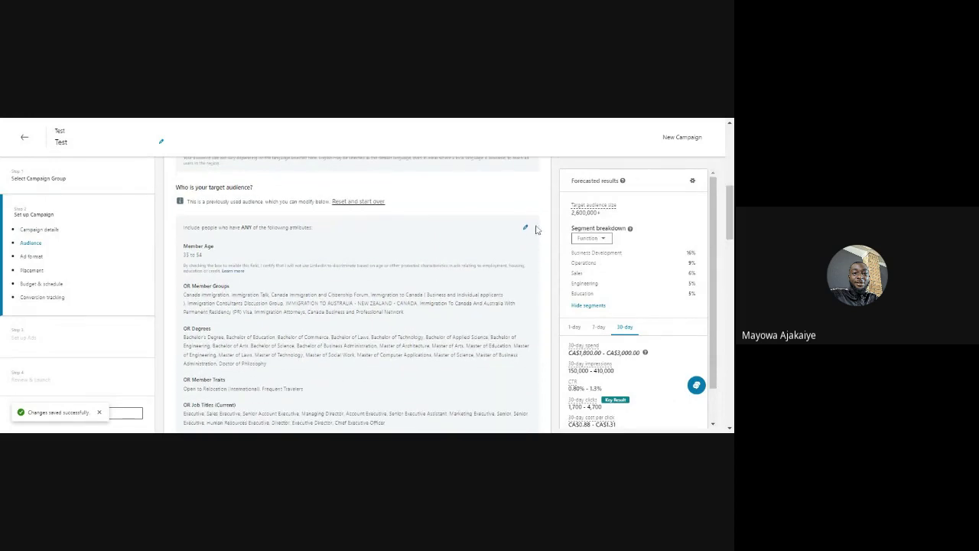
pyautogui.click(526, 229)
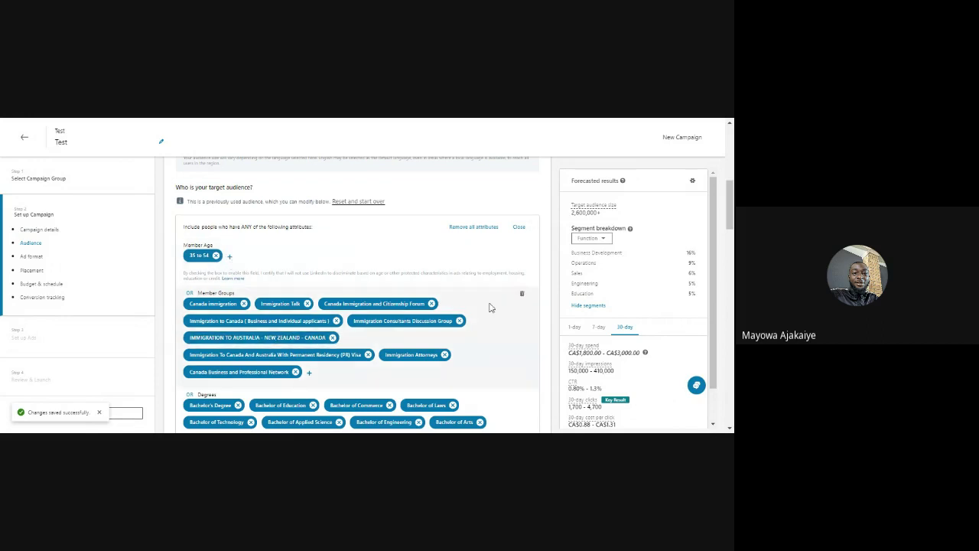
pyautogui.click(483, 229)
pyautogui.click(498, 208)
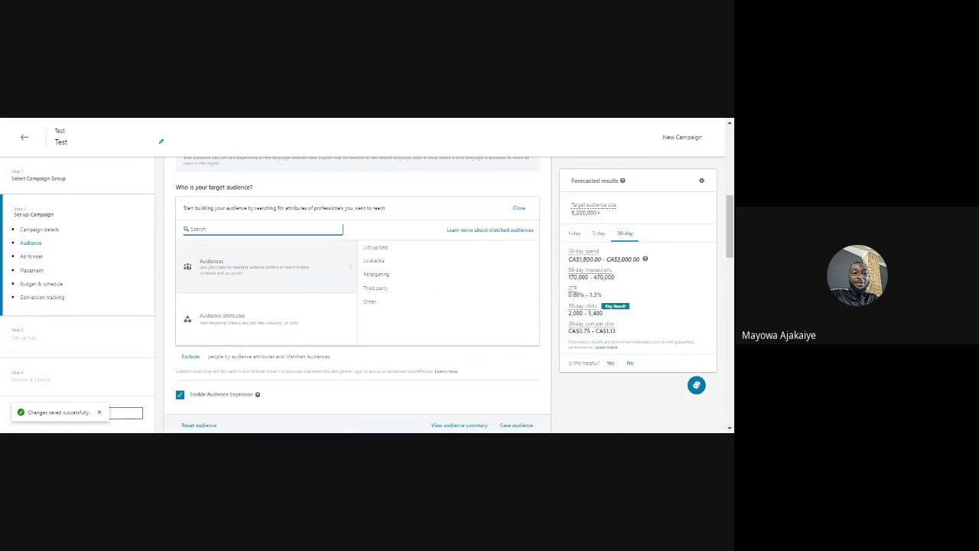
# Browse the Audiences and Audience attributes categories, including the Company attributes and the explanation of Company Connections
pyautogui.click(224, 282)
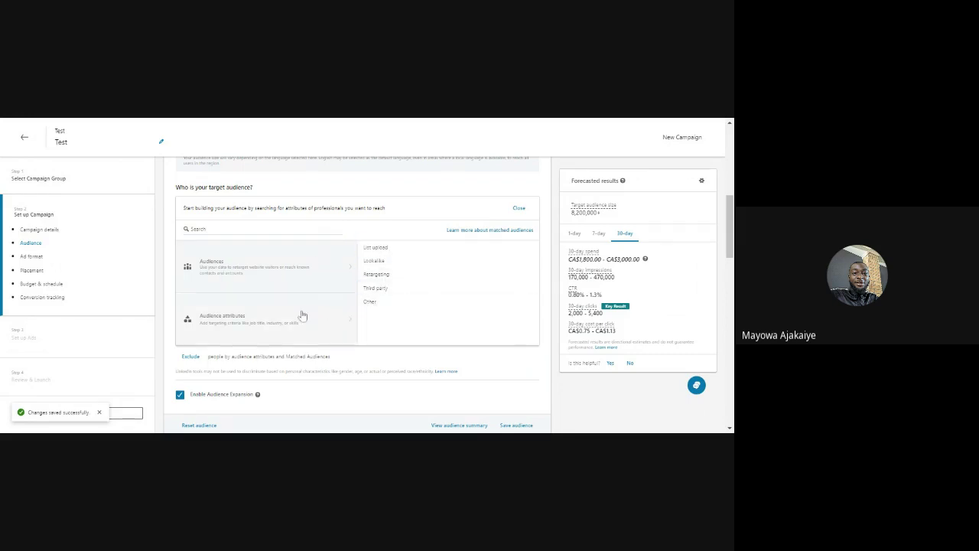
pyautogui.click(264, 320)
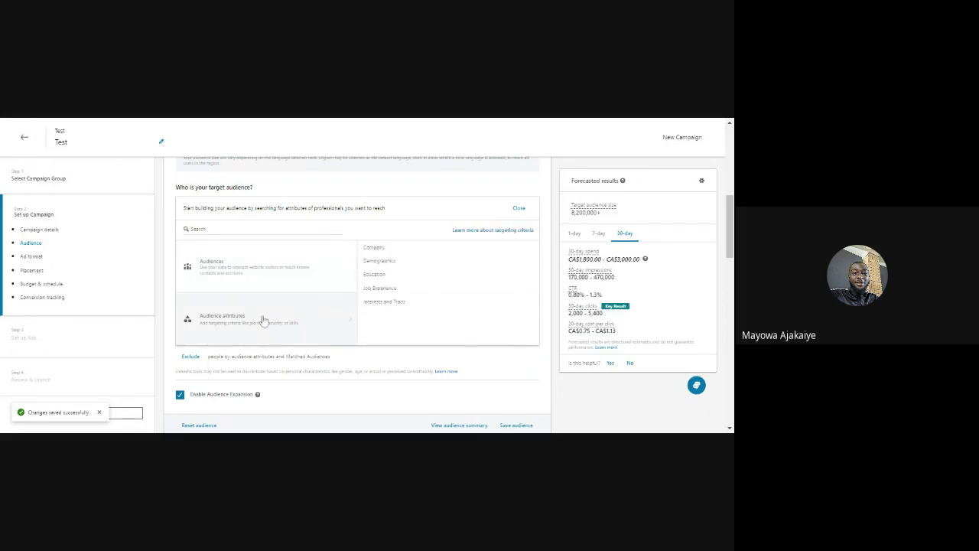
pyautogui.click(425, 253)
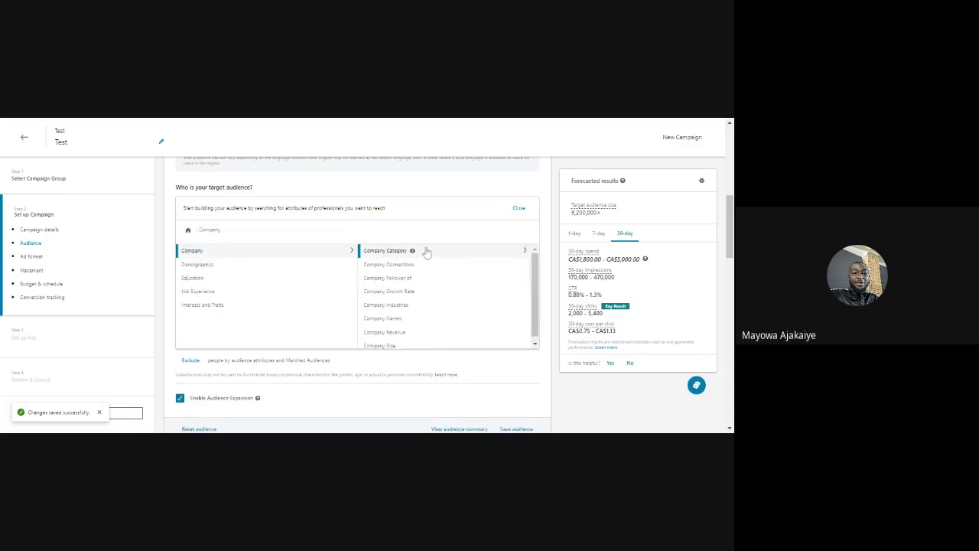
pyautogui.moveTo(419, 265)
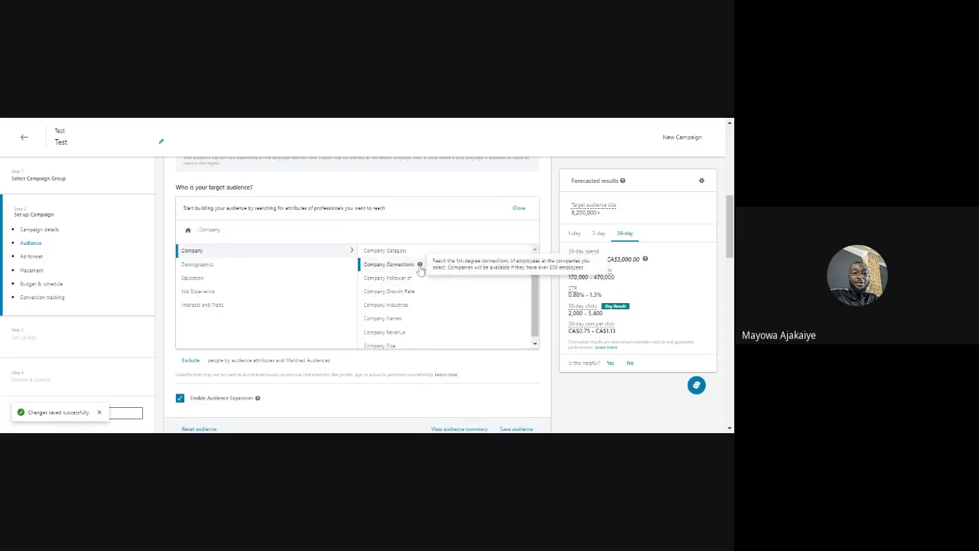
# Search the Company Names attribute for Hack, look through the matching companies without choosing one, and clear the search
pyautogui.click(400, 318)
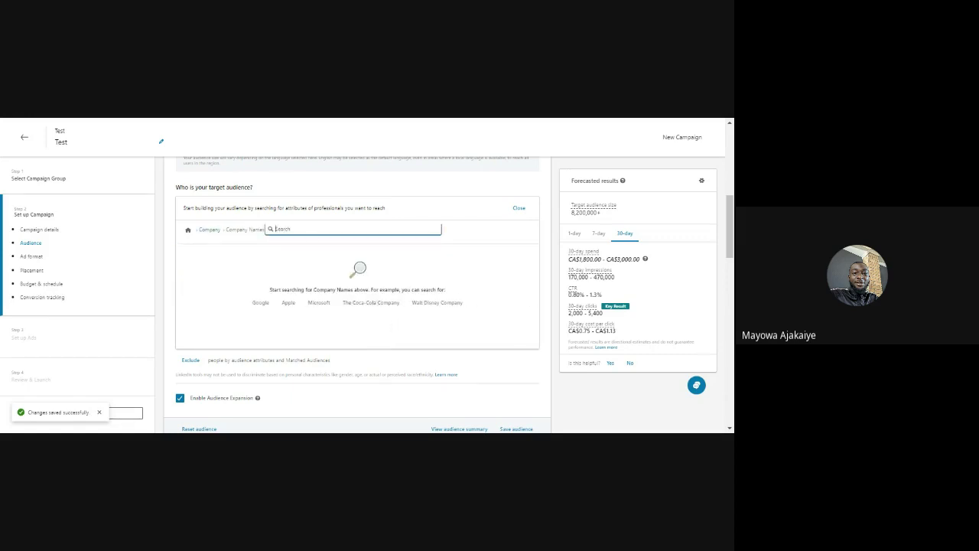
pyautogui.write('s')
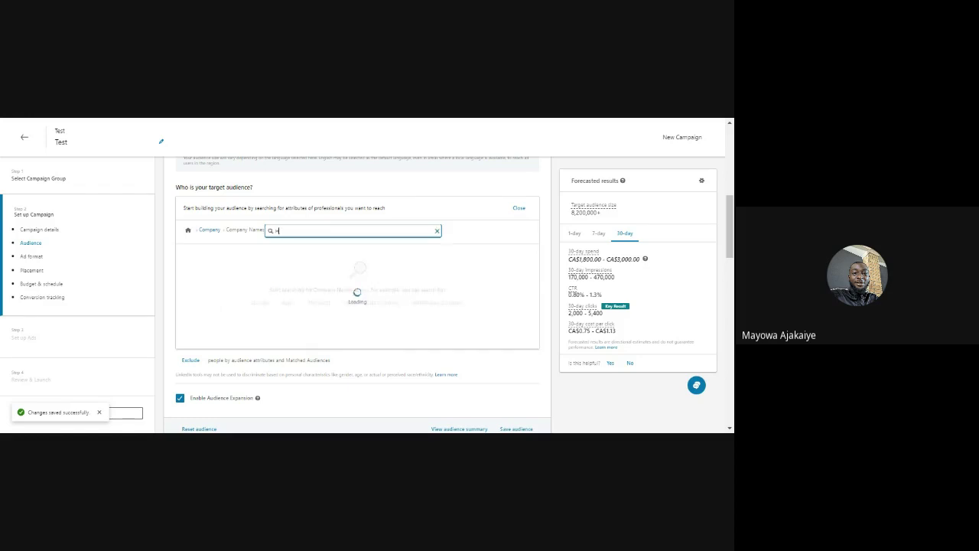
pyautogui.write('e')
pyautogui.write('ck')
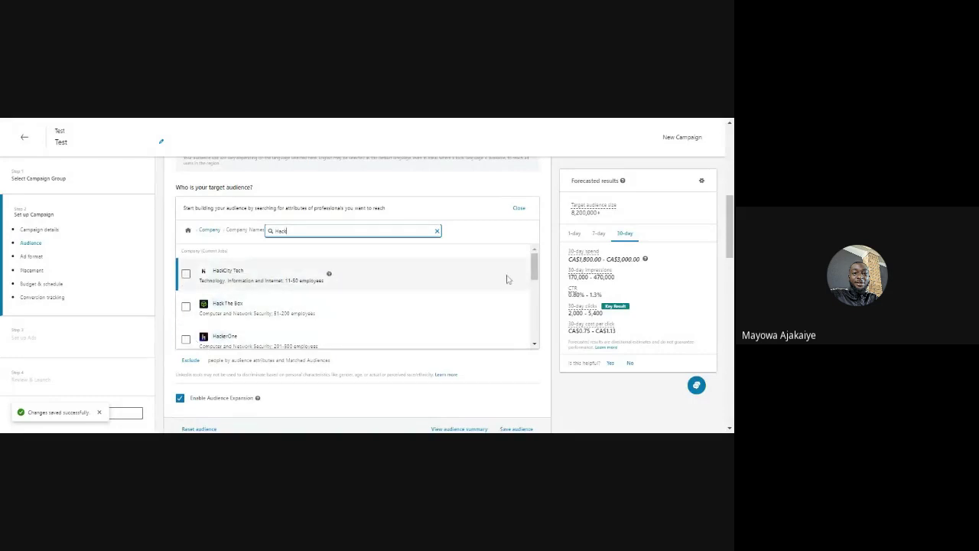
pyautogui.moveTo(533, 275); pyautogui.dragTo(525, 237)
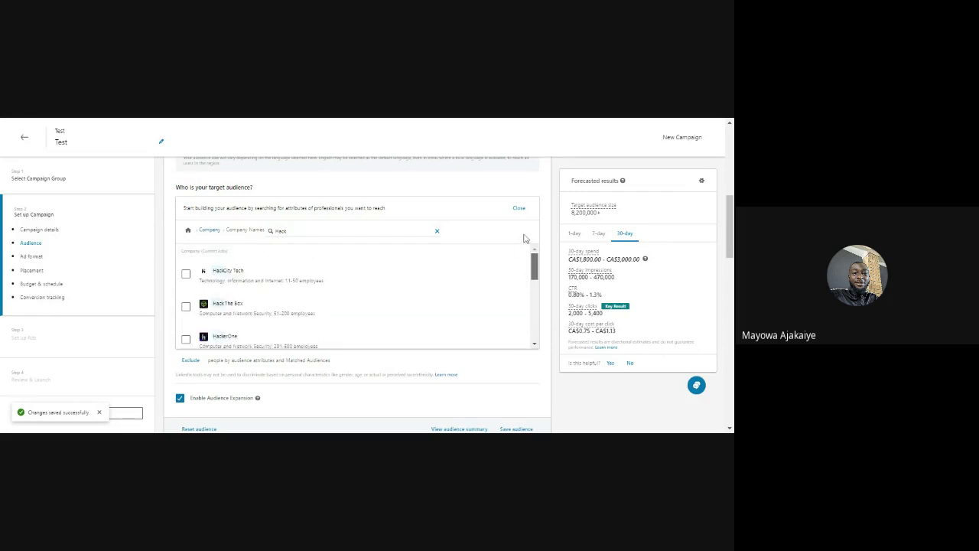
pyautogui.click(438, 231)
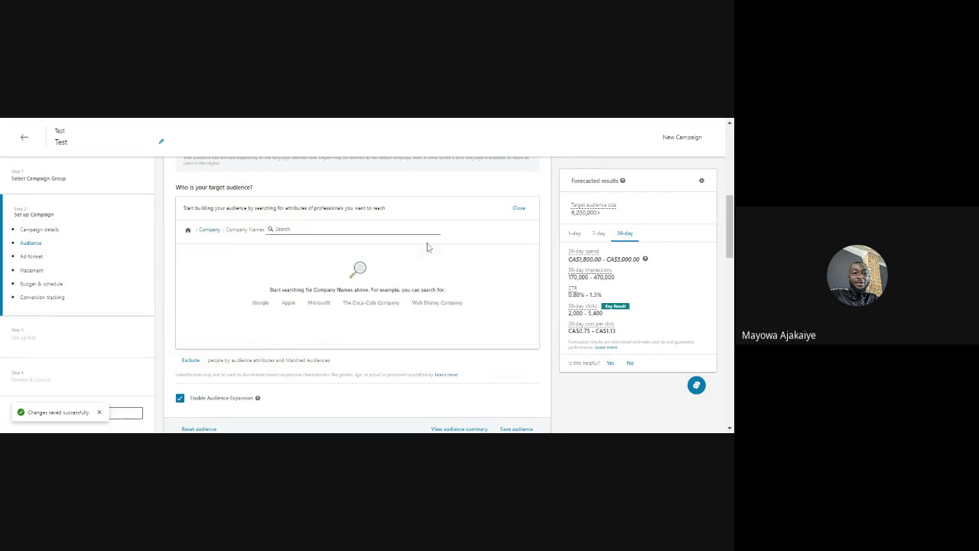
# Return to the Company attributes and view the options under Demographics and Education
pyautogui.click(203, 230)
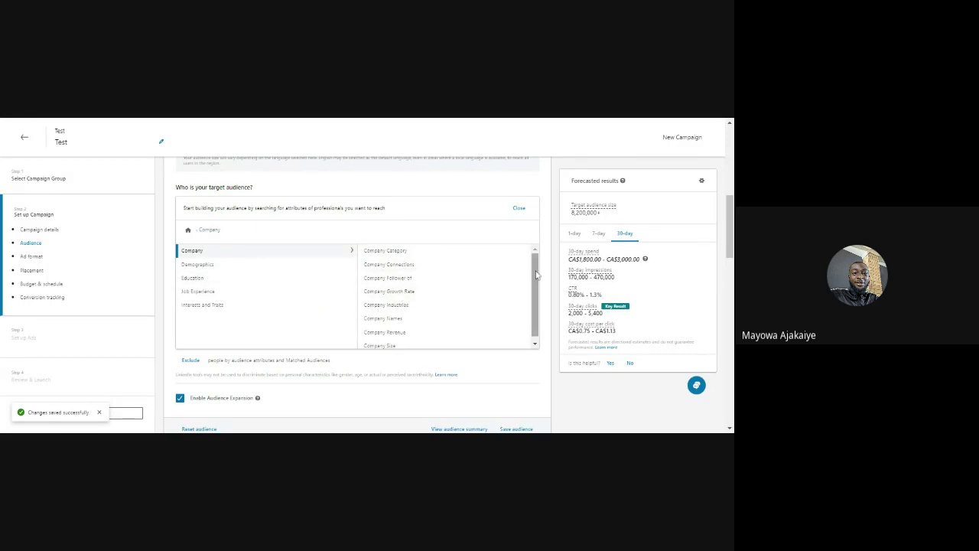
pyautogui.scroll(-1, 475, 290)
pyautogui.click(224, 268)
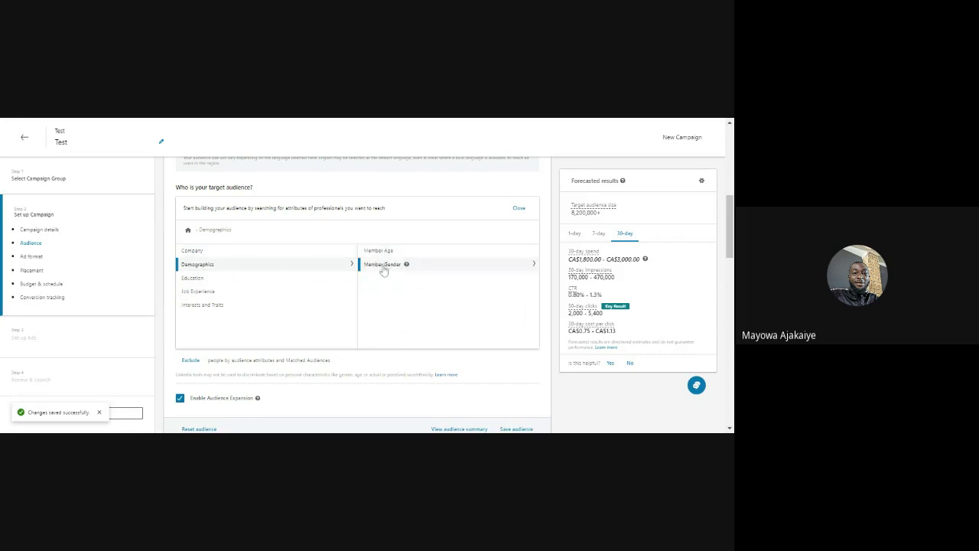
pyautogui.moveTo(212, 282)
pyautogui.click(201, 280)
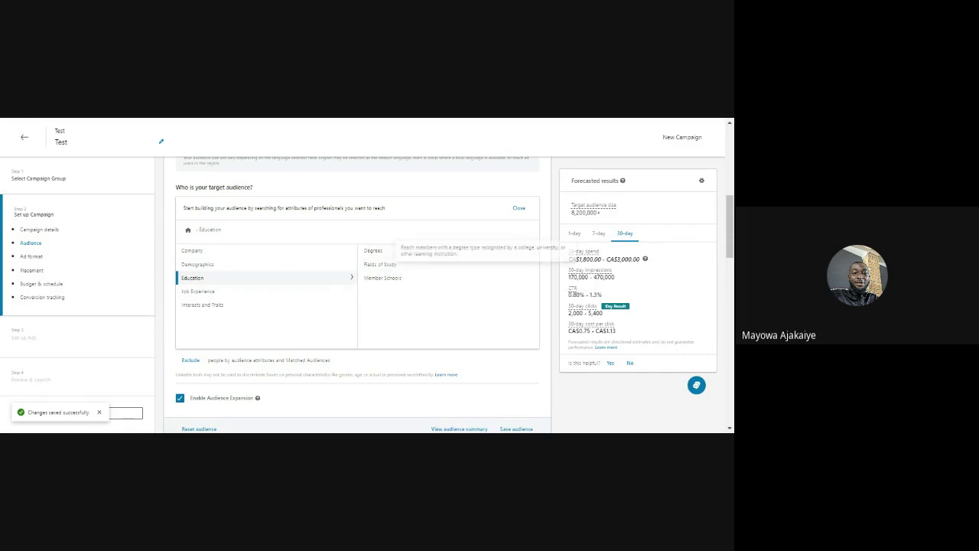
# Search the Degrees attribute for Master of, view the matches without choosing one, and return to the Education attributes
pyautogui.click(373, 251)
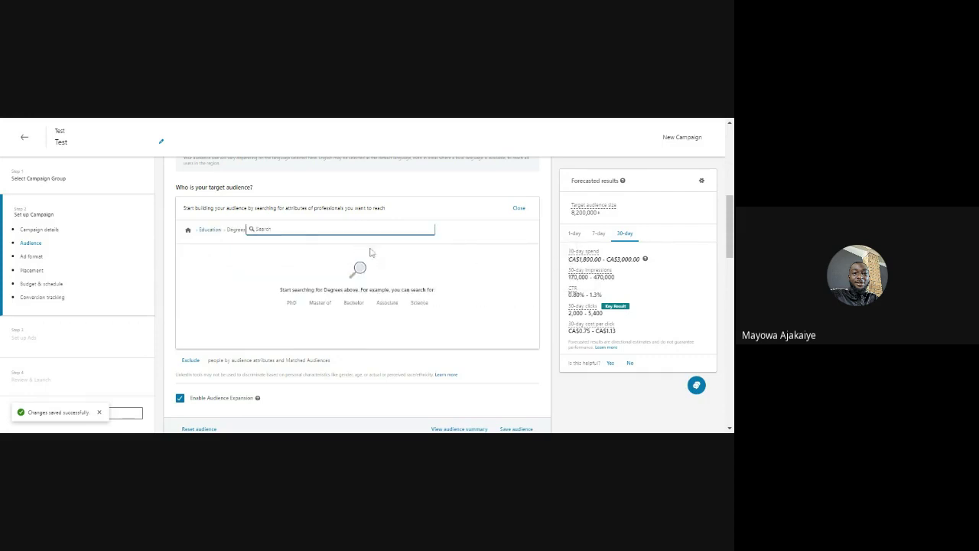
pyautogui.click(321, 304)
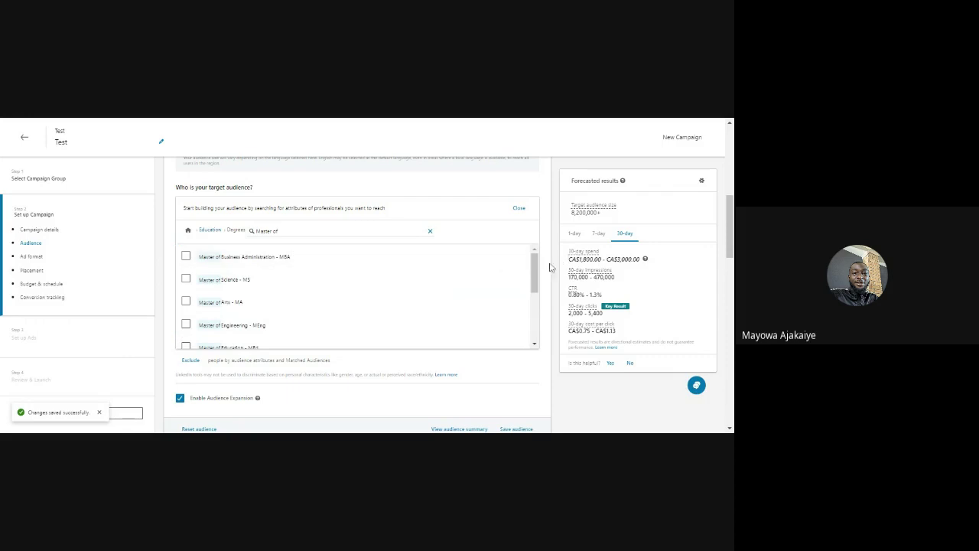
pyautogui.moveTo(537, 272); pyautogui.dragTo(507, 247)
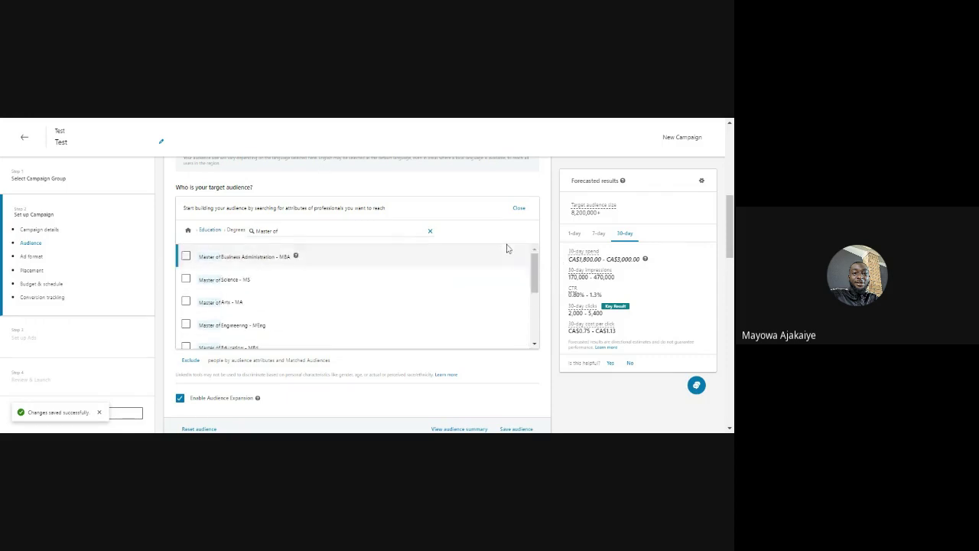
pyautogui.click(430, 231)
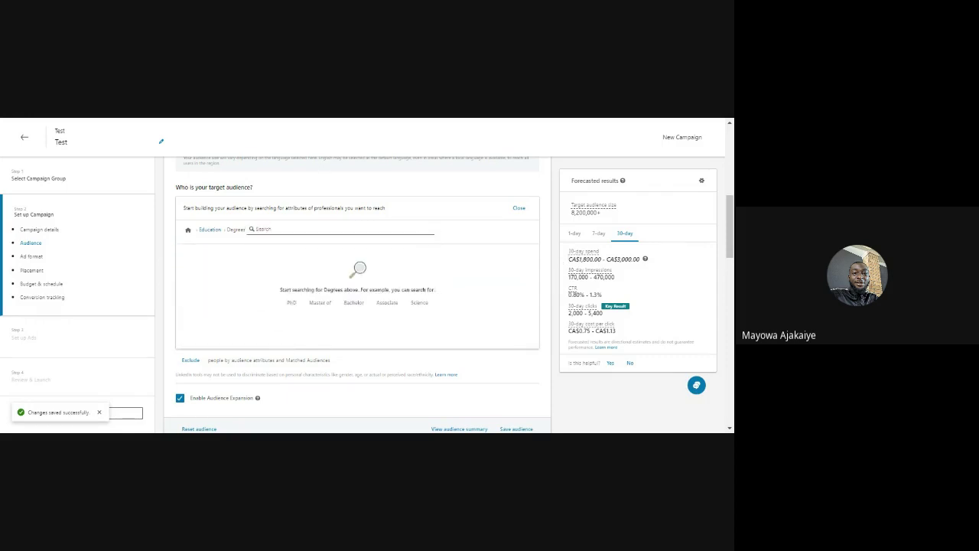
pyautogui.click(212, 230)
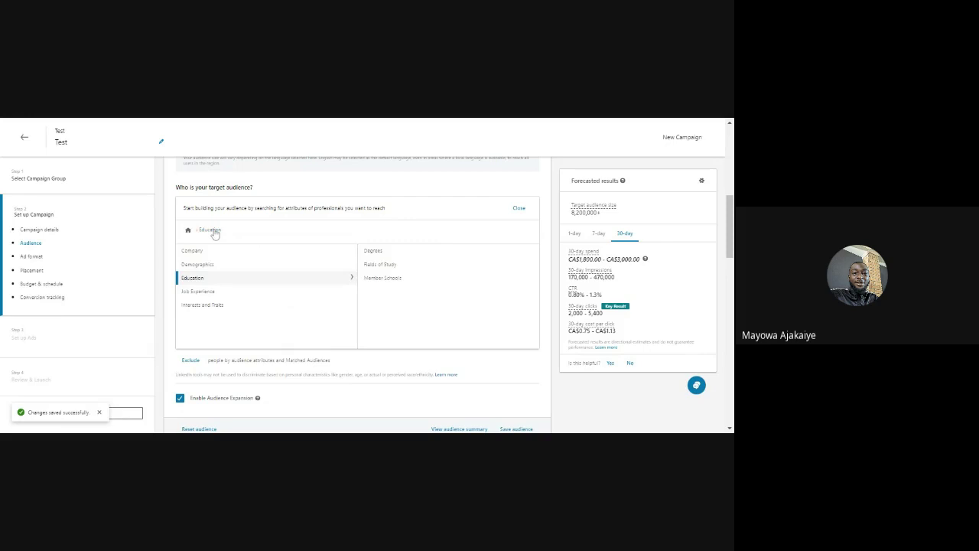
# View the Fields of Study search, look up University of Iba under Member Schools without choosing a school, and clear the search
pyautogui.click(379, 267)
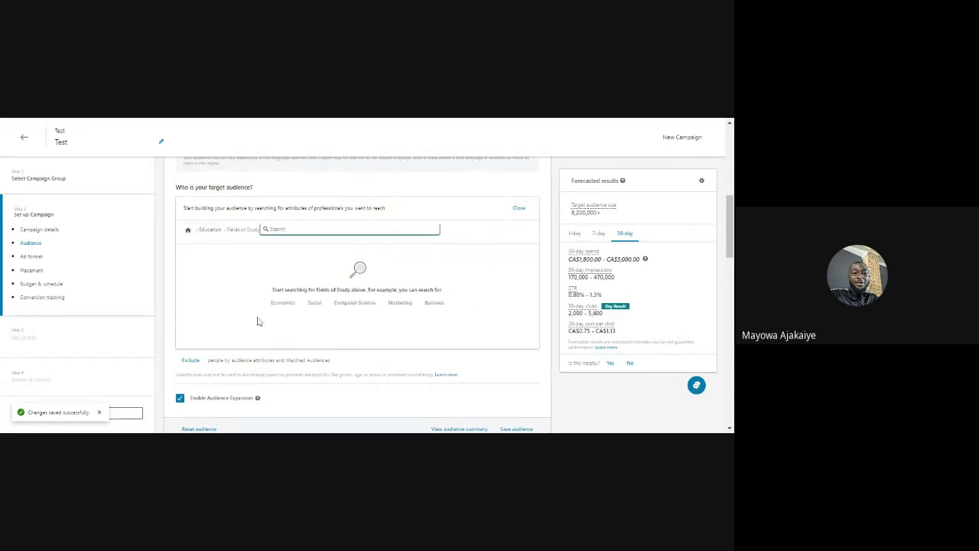
pyautogui.click(209, 230)
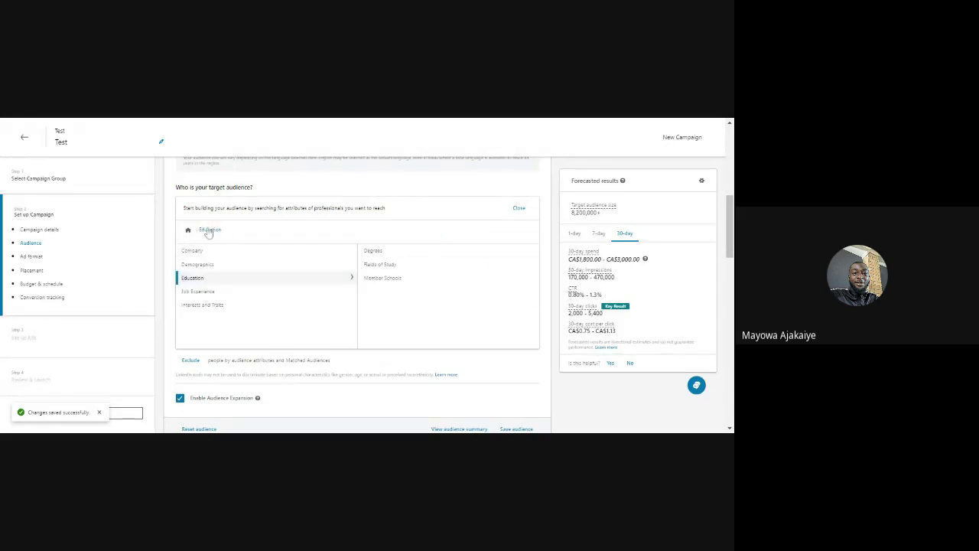
pyautogui.click(372, 280)
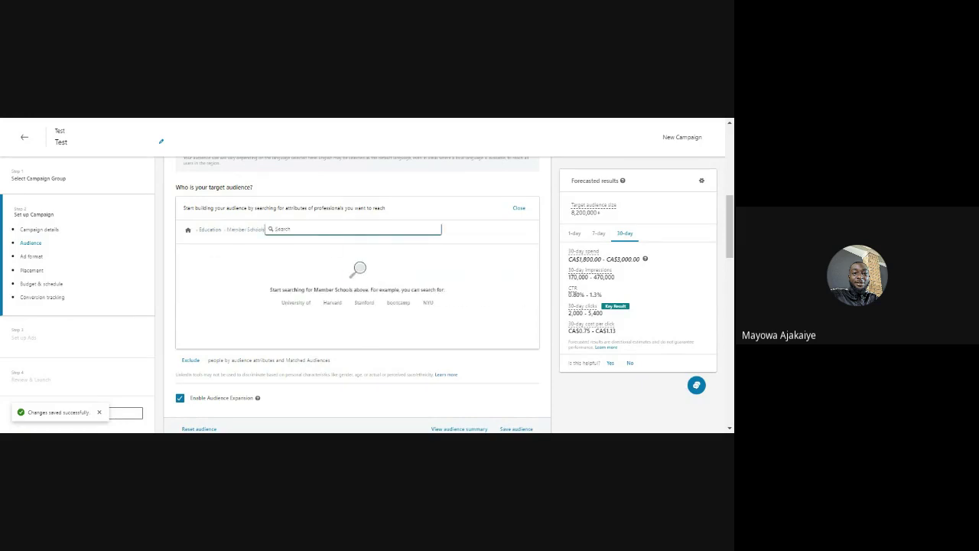
pyautogui.write('University of Iba')
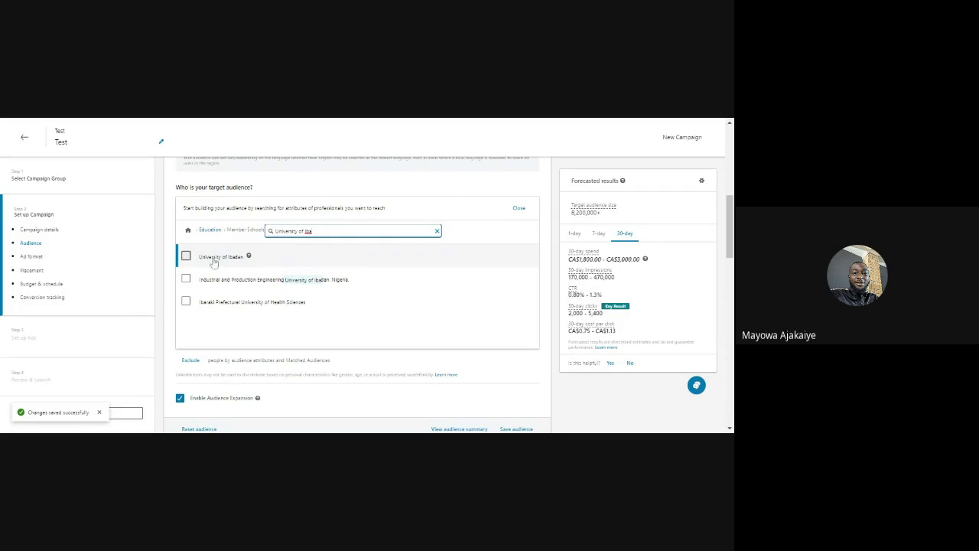
pyautogui.hotkey('ctrl', 'a')
pyautogui.press('BackSpace')
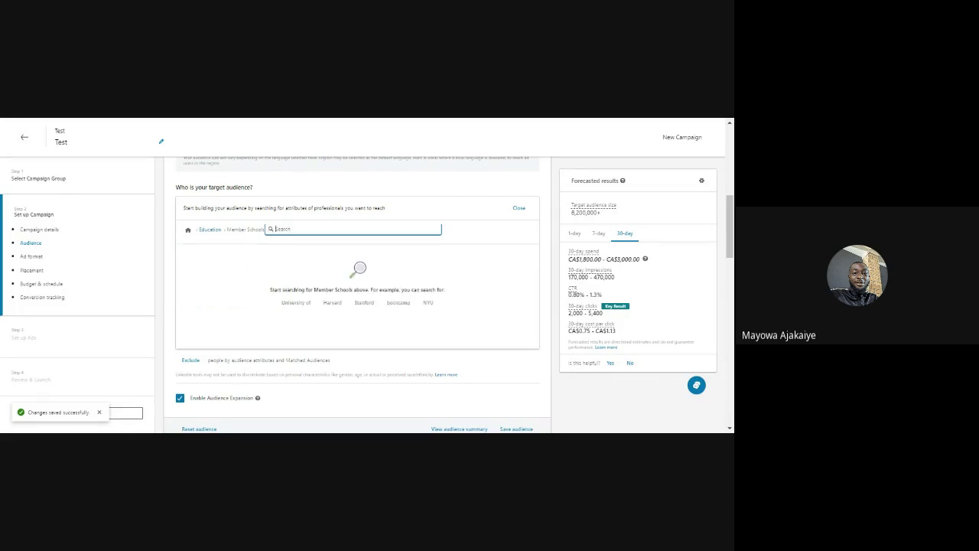
pyautogui.click(204, 231)
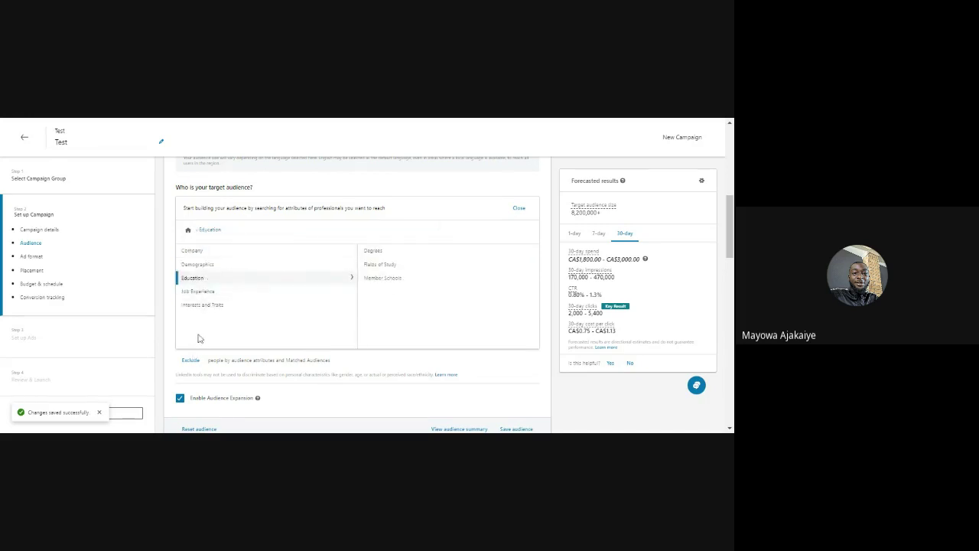
# Browse the General Interests listed under Member Interests in Interests and Traits, without choosing one
pyautogui.click(200, 306)
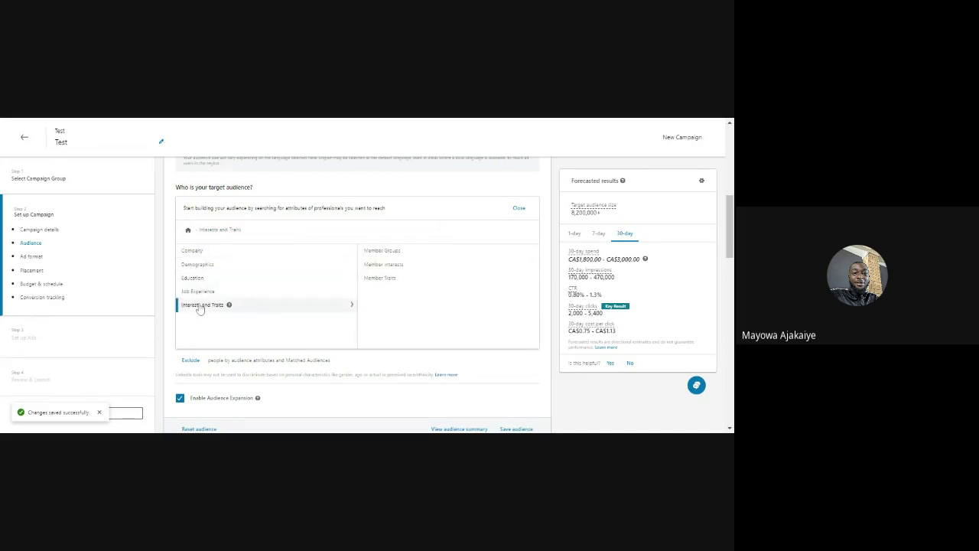
pyautogui.click(383, 265)
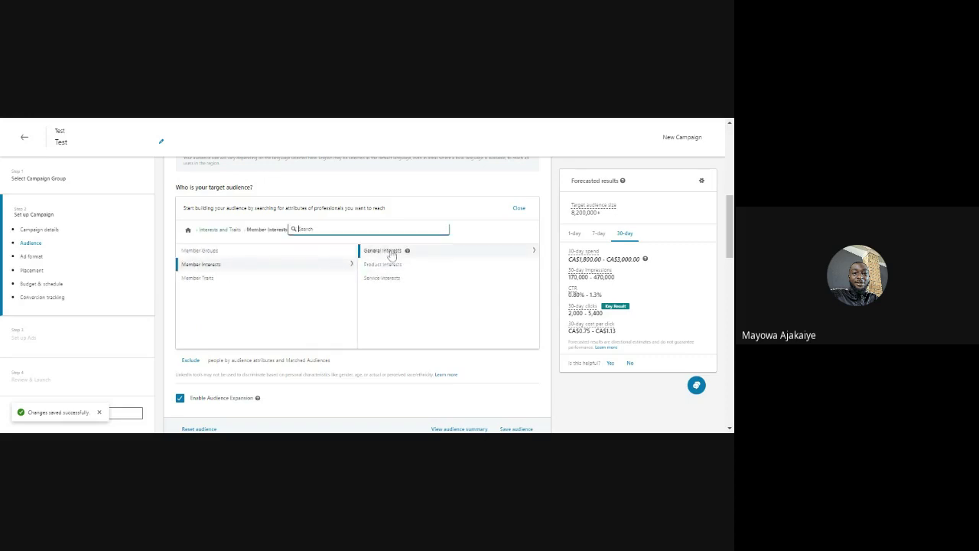
pyautogui.click(391, 251)
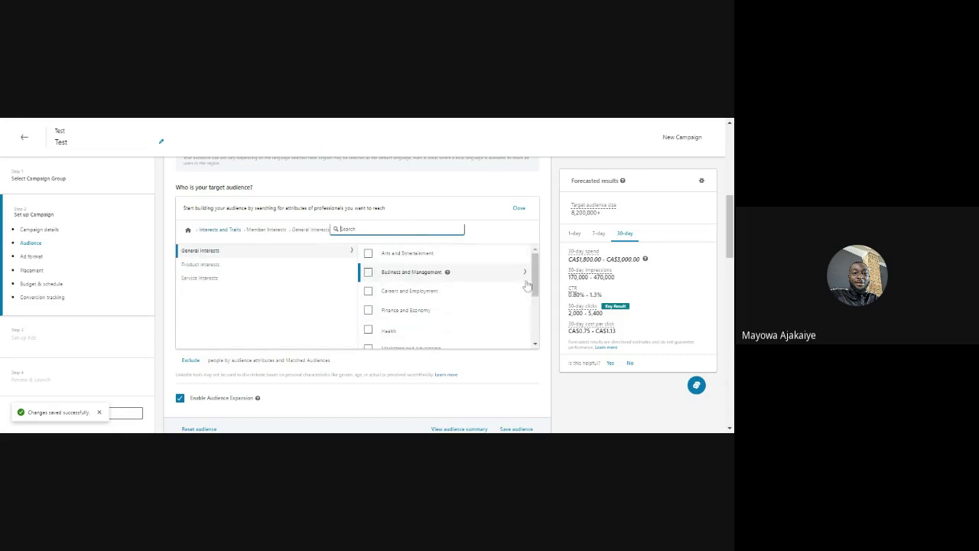
pyautogui.moveTo(538, 277); pyautogui.dragTo(538, 324)
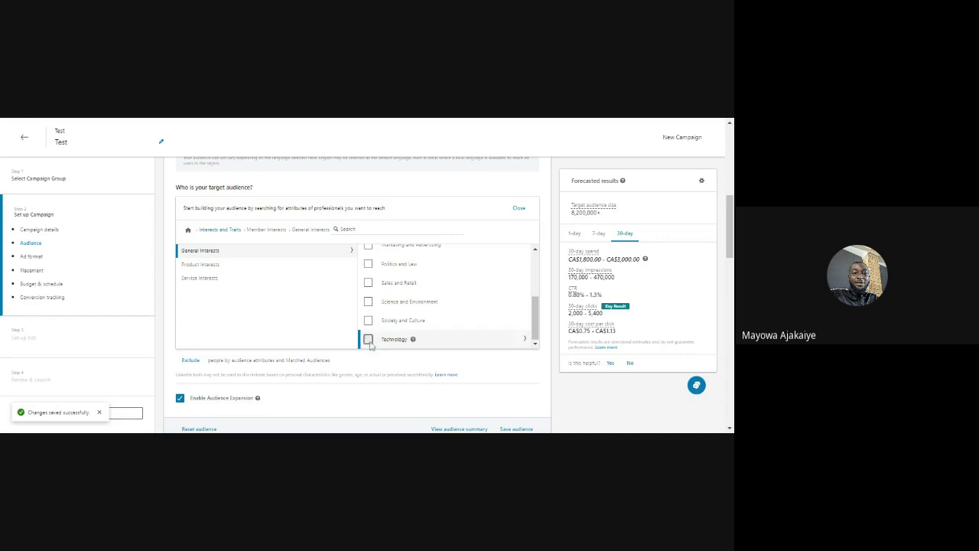
# Browse the Product Interests list without choosing one, and close the audience attribute selection
pyautogui.click(205, 265)
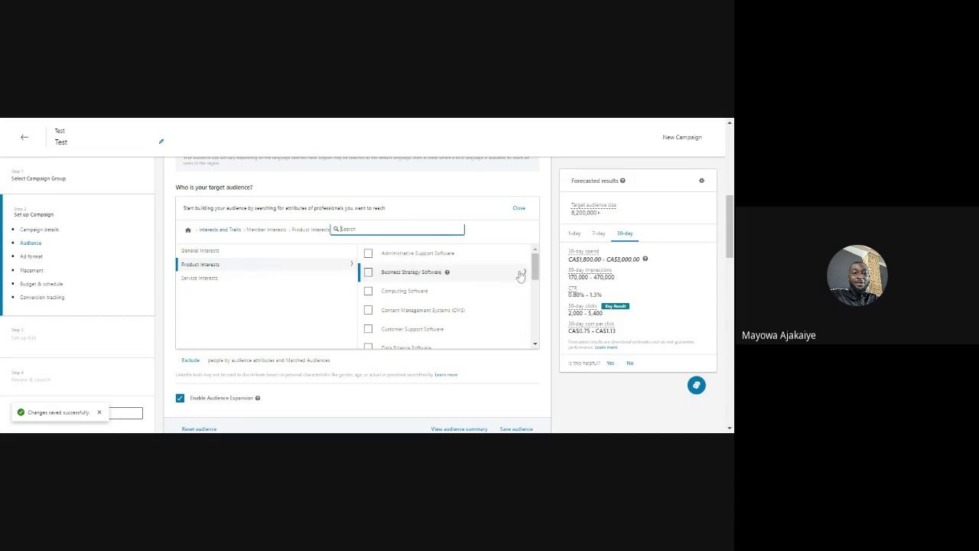
pyautogui.moveTo(531, 268); pyautogui.dragTo(527, 337)
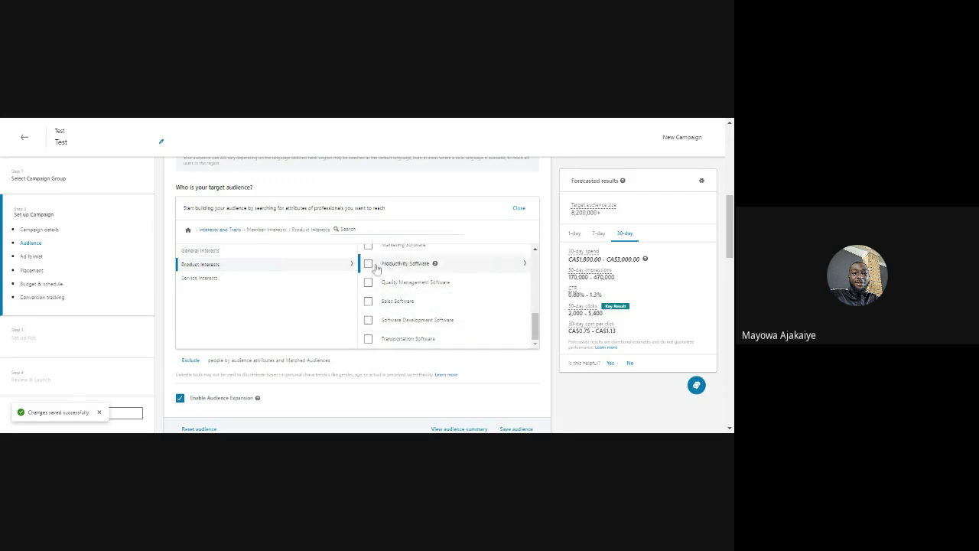
pyautogui.moveTo(535, 329); pyautogui.dragTo(525, 285)
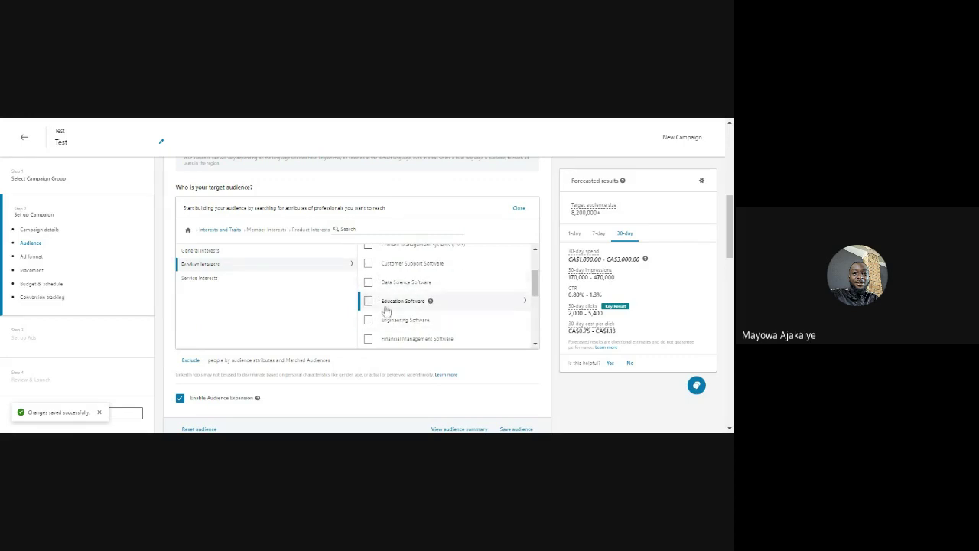
pyautogui.click(518, 208)
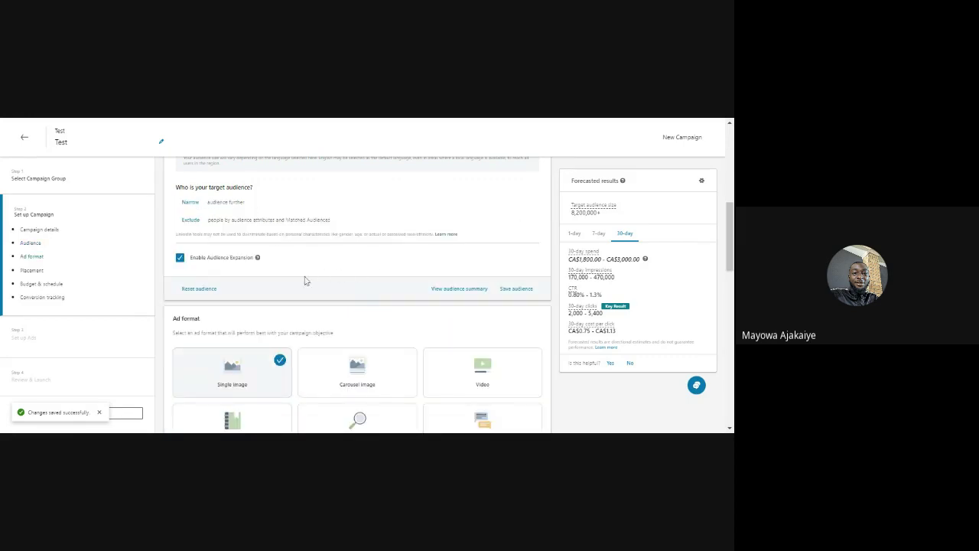
# View the available ad formats, then switch to LinkedIn Messaging and read the sponsored LinkedIn Audience Network conversation
pyautogui.moveTo(731, 243); pyautogui.dragTo(731, 266)
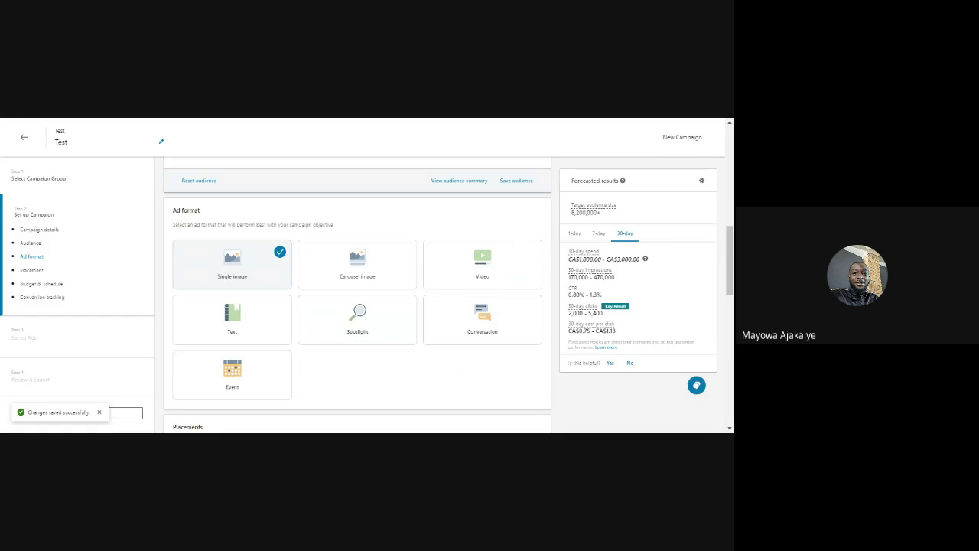
pyautogui.hotkey('ctrl', 'Tab')
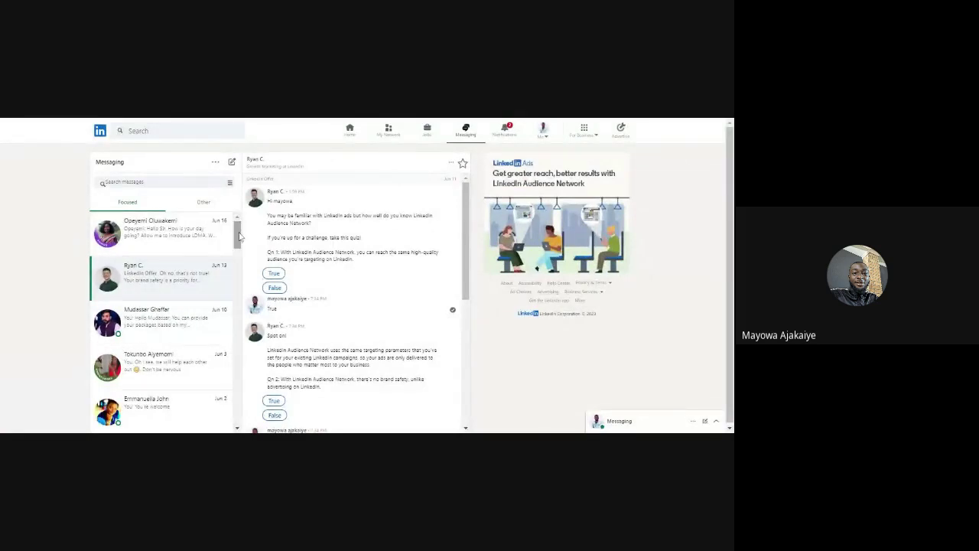
pyautogui.moveTo(238, 234); pyautogui.dragTo(237, 281)
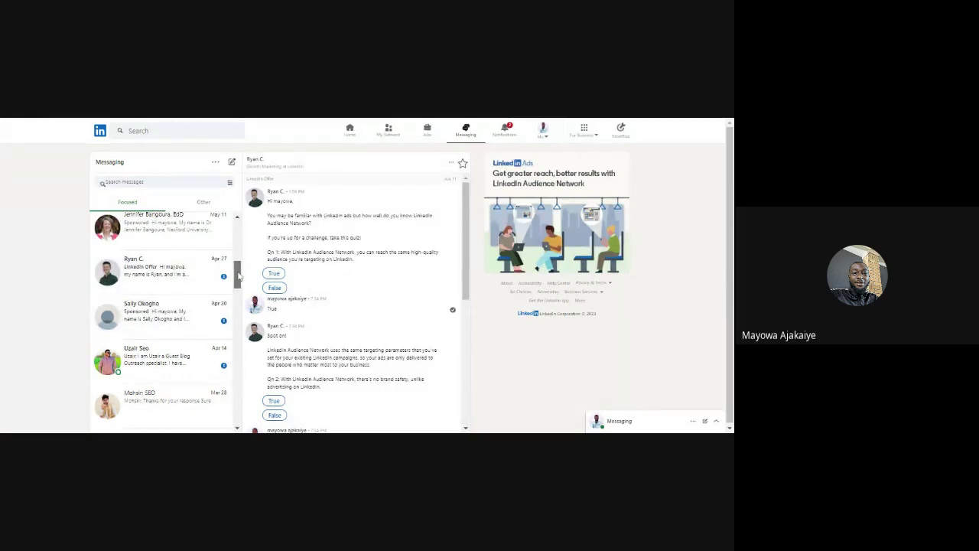
pyautogui.moveTo(237, 274); pyautogui.dragTo(237, 232)
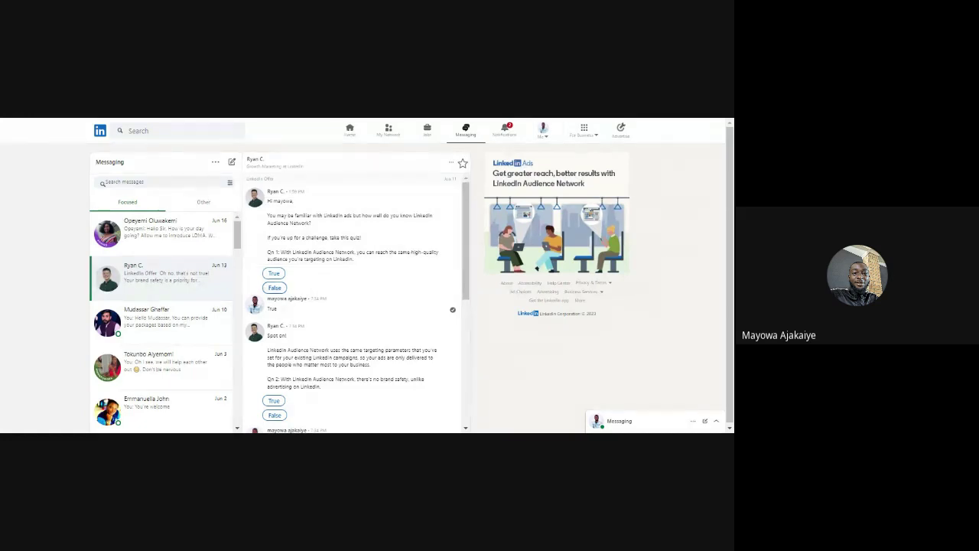
pyautogui.scroll(-2, 466, 237)
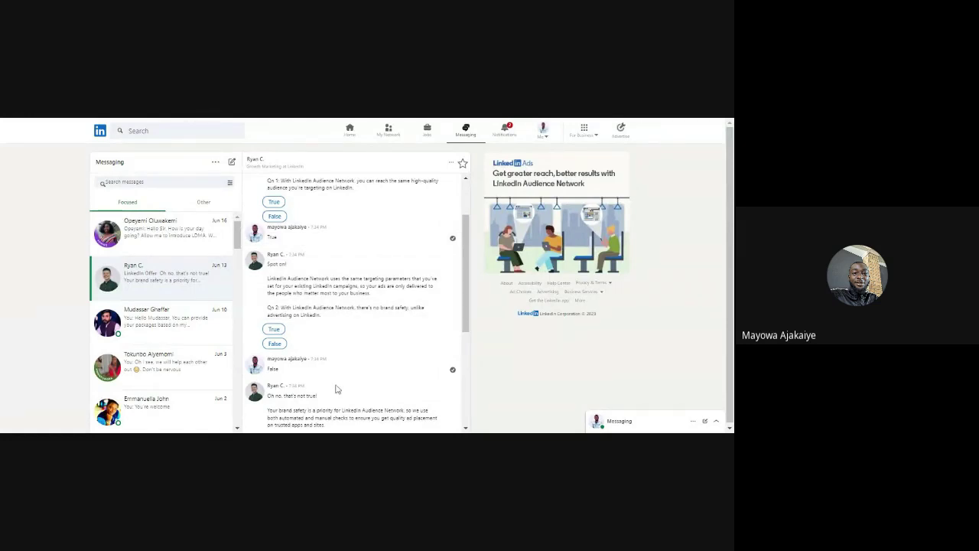
pyautogui.moveTo(470, 257)
pyautogui.mouseDown()
pyautogui.moveTo(467, 288)
pyautogui.moveTo(467, 242)
pyautogui.mouseUp()
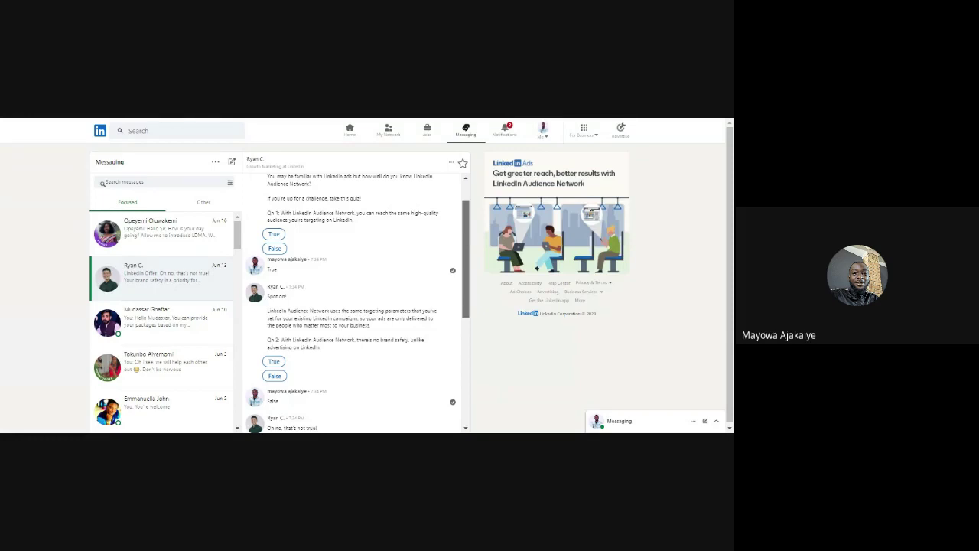
pyautogui.moveTo(467, 245); pyautogui.dragTo(471, 352)
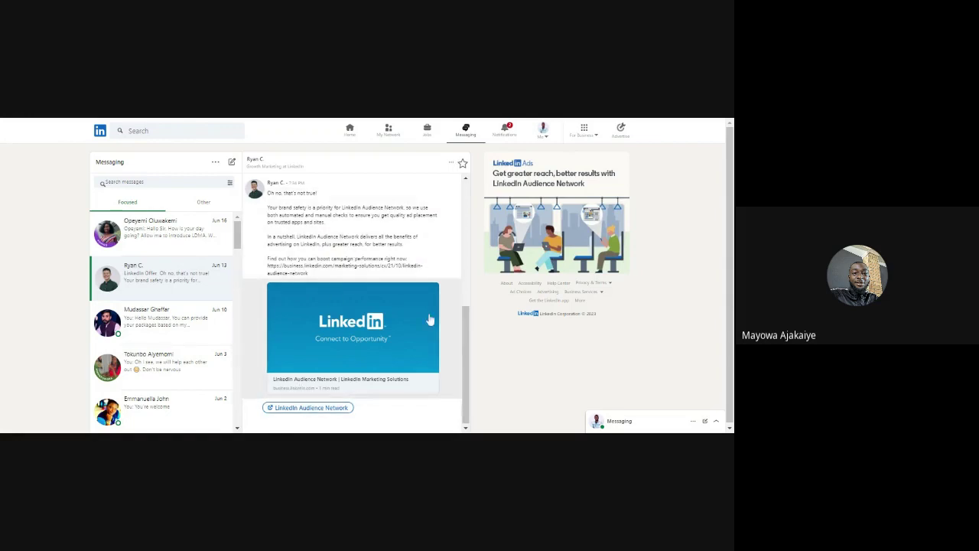
pyautogui.moveTo(462, 322); pyautogui.dragTo(457, 185)
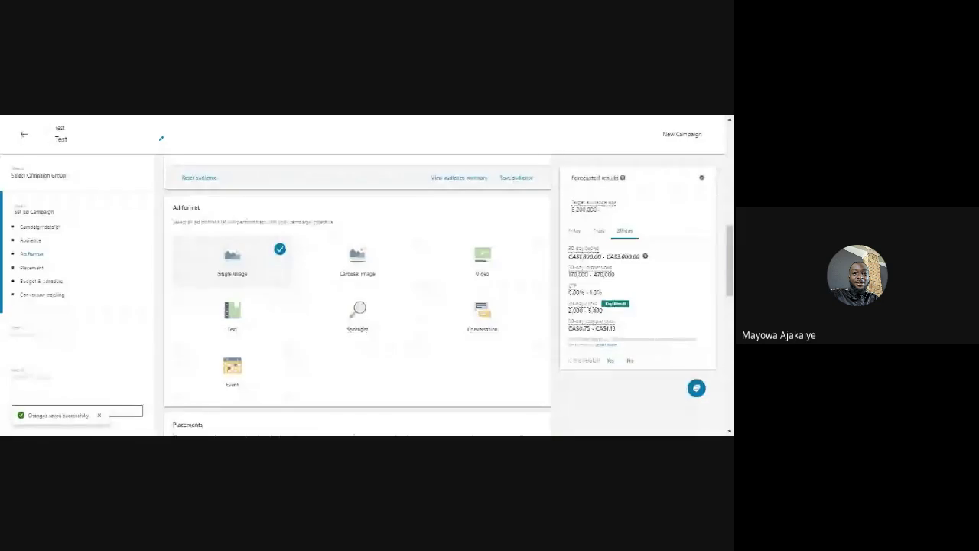
# Review the campaign's placements, bidding and conversion tracking settings, and save them to continue to the ad setup
pyautogui.scroll(-2, 731, 279)
pyautogui.moveTo(731, 279); pyautogui.dragTo(729, 302)
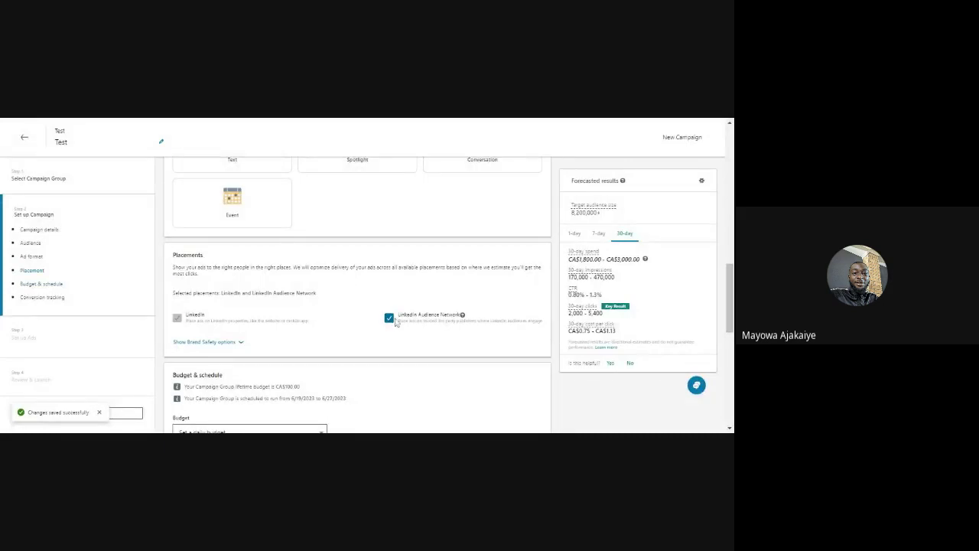
pyautogui.moveTo(729, 304); pyautogui.dragTo(731, 370)
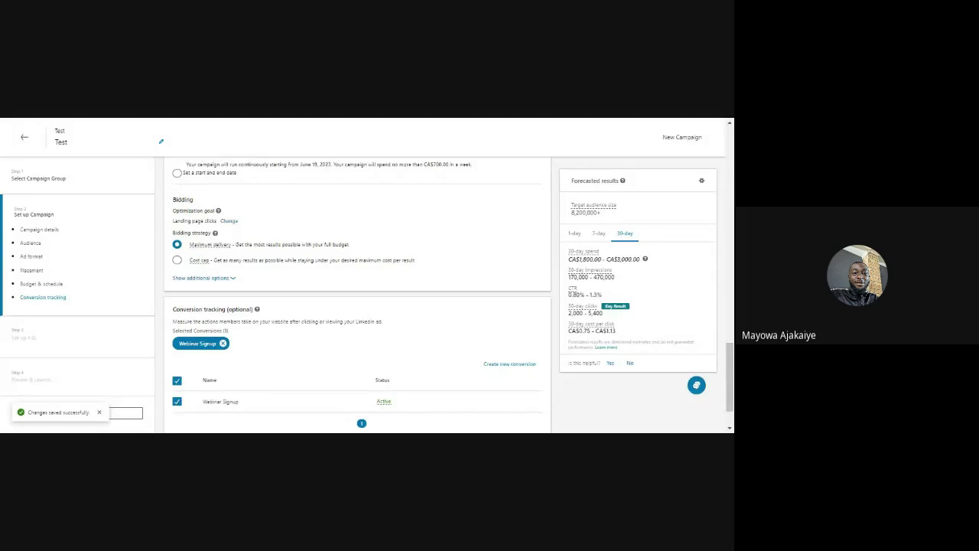
pyautogui.moveTo(194, 266)
pyautogui.moveTo(733, 350); pyautogui.dragTo(729, 372)
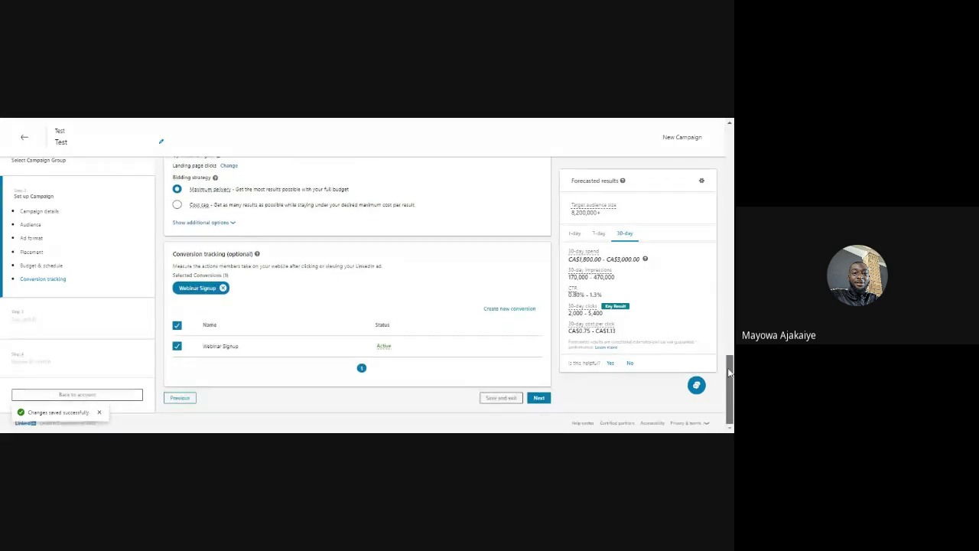
pyautogui.click(538, 401)
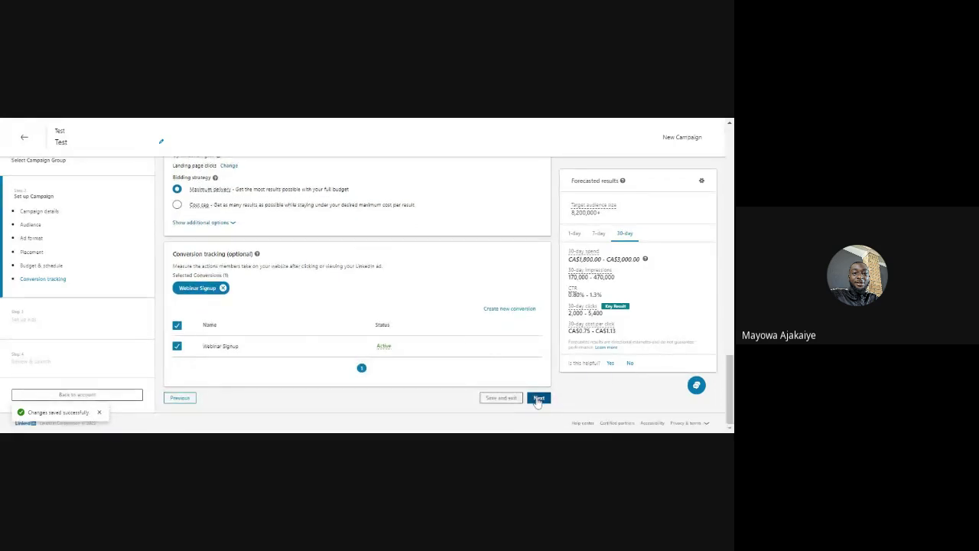
pyautogui.click(600, 379)
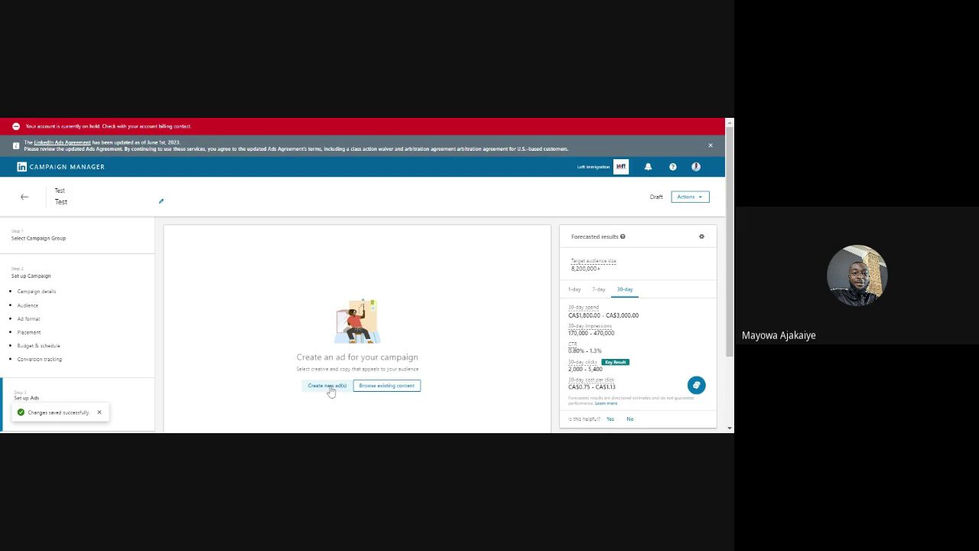
# Start a new image ad for the campaign and view its introductory text and destination URL fields without filling them in
pyautogui.click(329, 386)
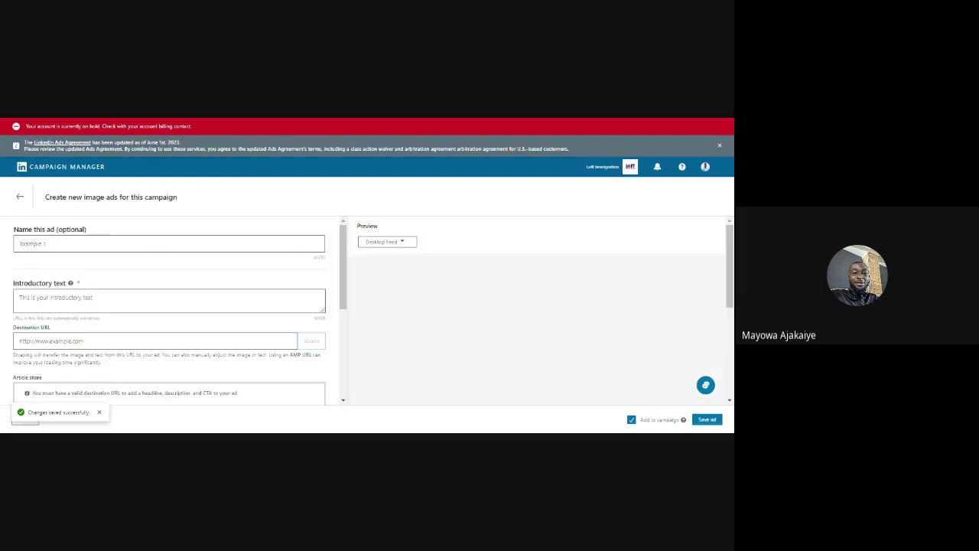
pyautogui.click(75, 297)
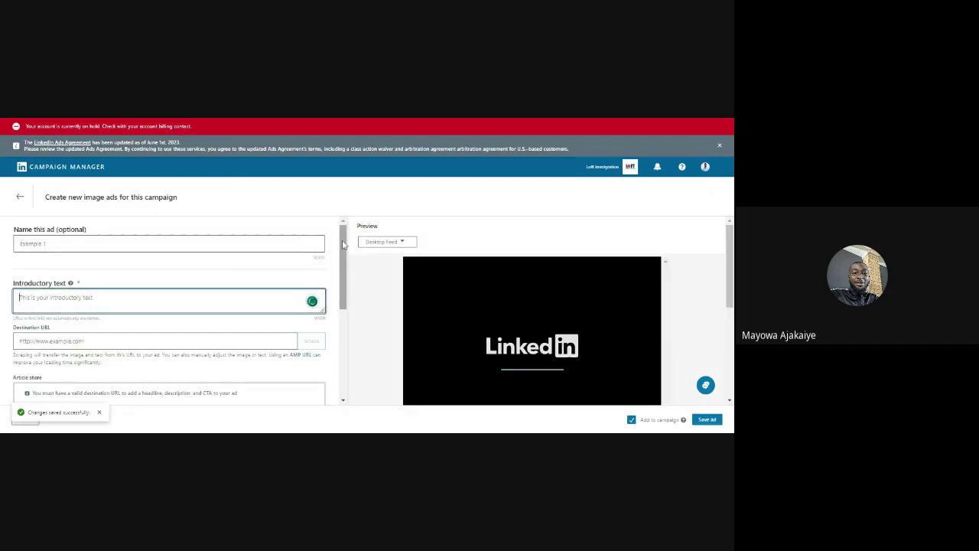
pyautogui.scroll(-2, 344, 244)
pyautogui.click(102, 334)
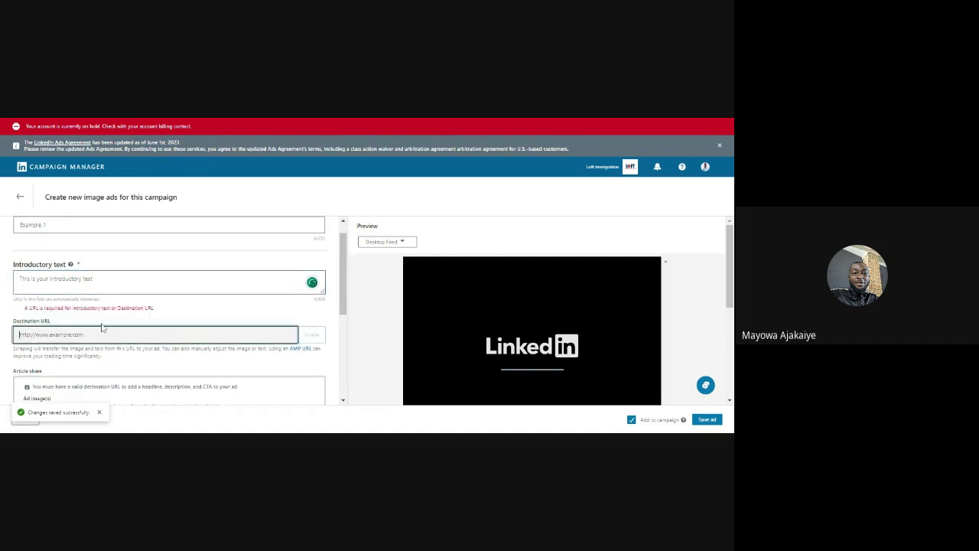
pyautogui.moveTo(346, 261); pyautogui.dragTo(344, 277)
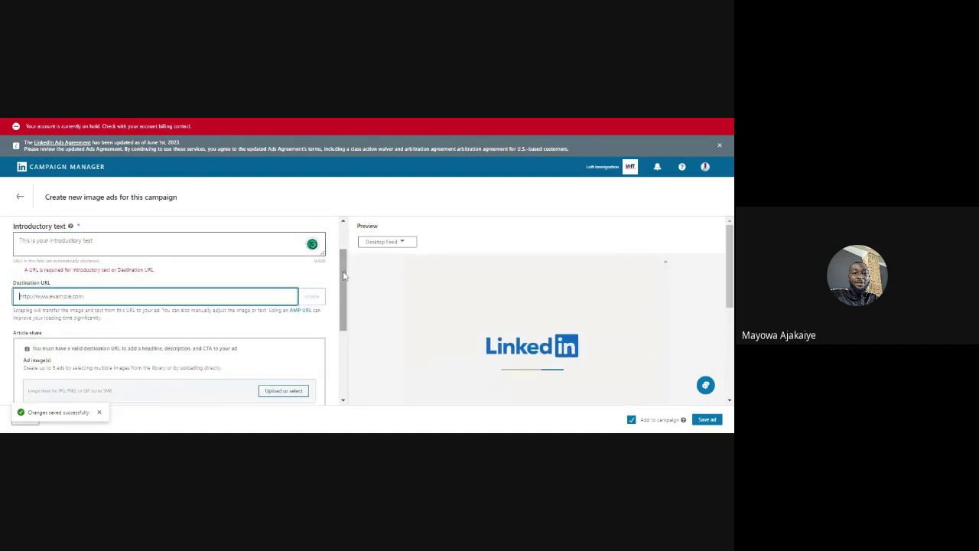
pyautogui.scroll(-3, 260, 337)
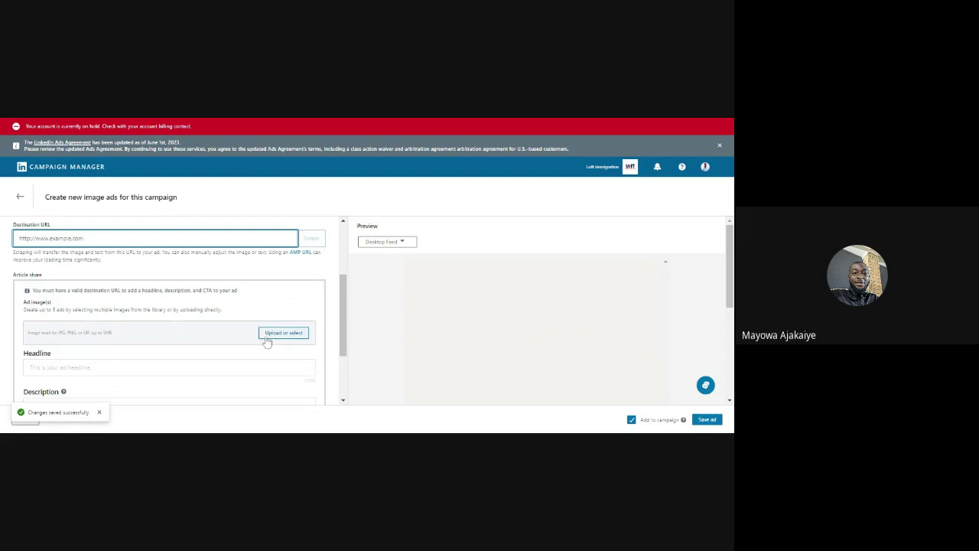
# View the recommended images in the ad's image library and close it without choosing one
pyautogui.click(267, 337)
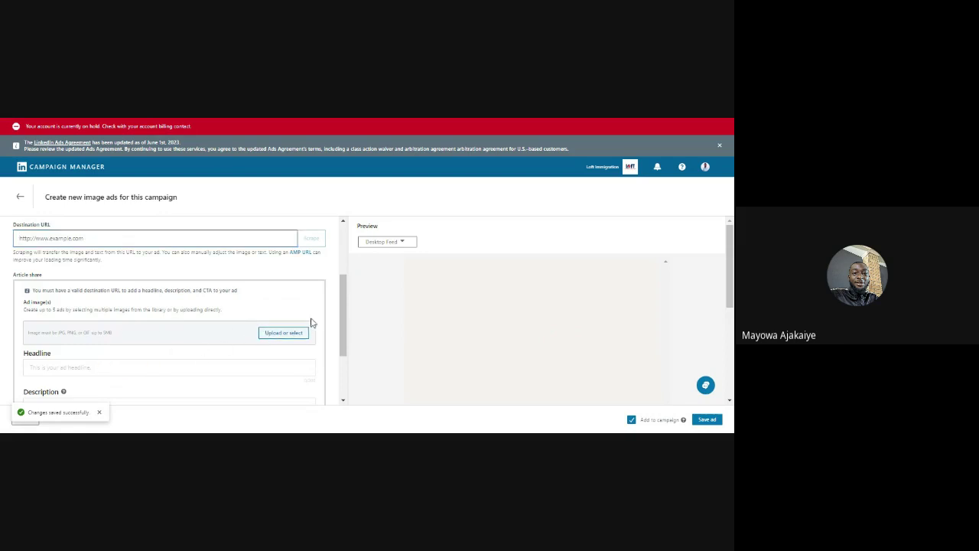
pyautogui.scroll(-1, 341, 300)
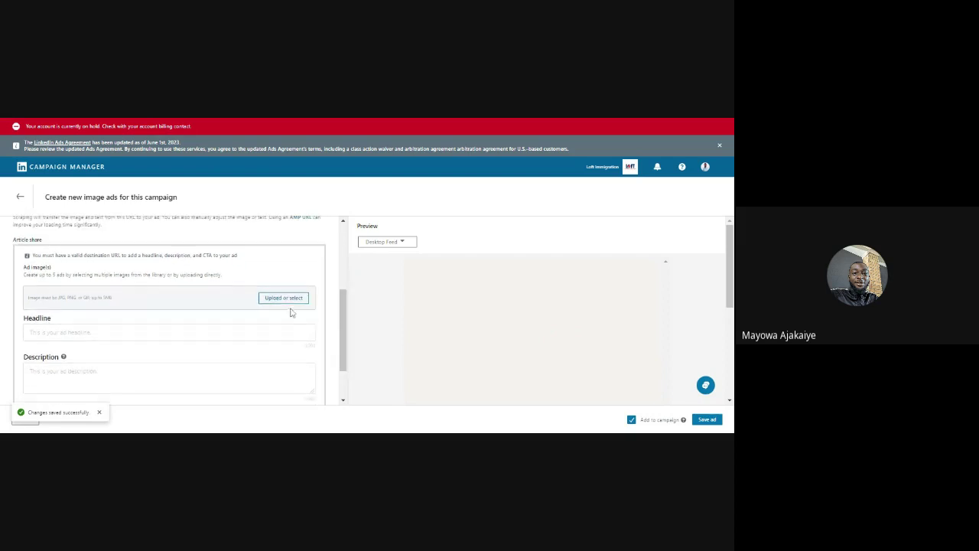
pyautogui.click(283, 301)
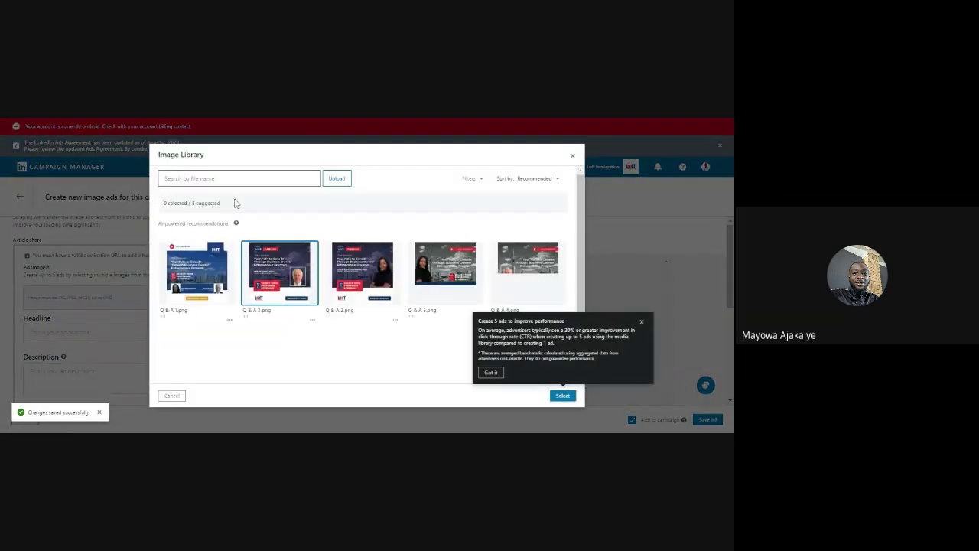
pyautogui.click(572, 156)
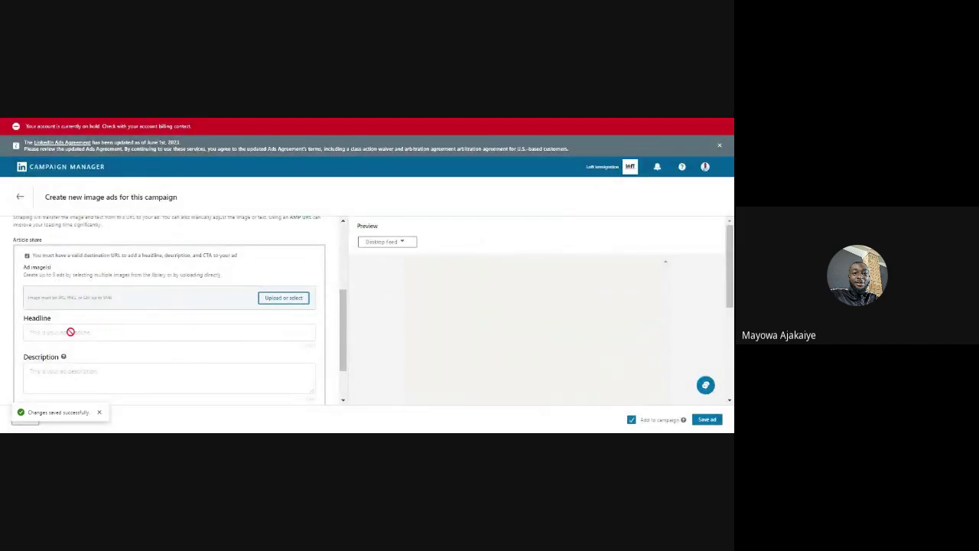
# Add the image Q & A 3.png from the image library to the ad
pyautogui.moveTo(343, 327); pyautogui.dragTo(342, 369)
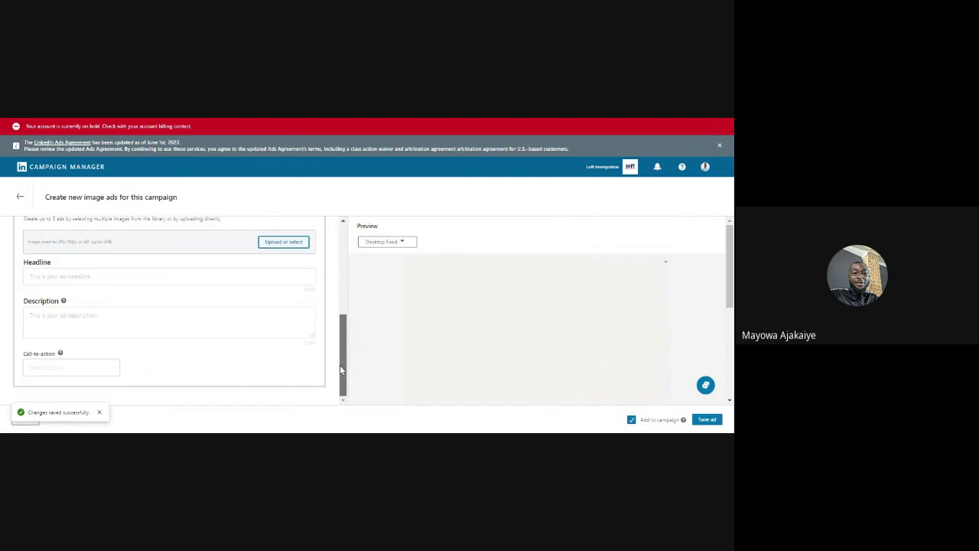
pyautogui.click(283, 241)
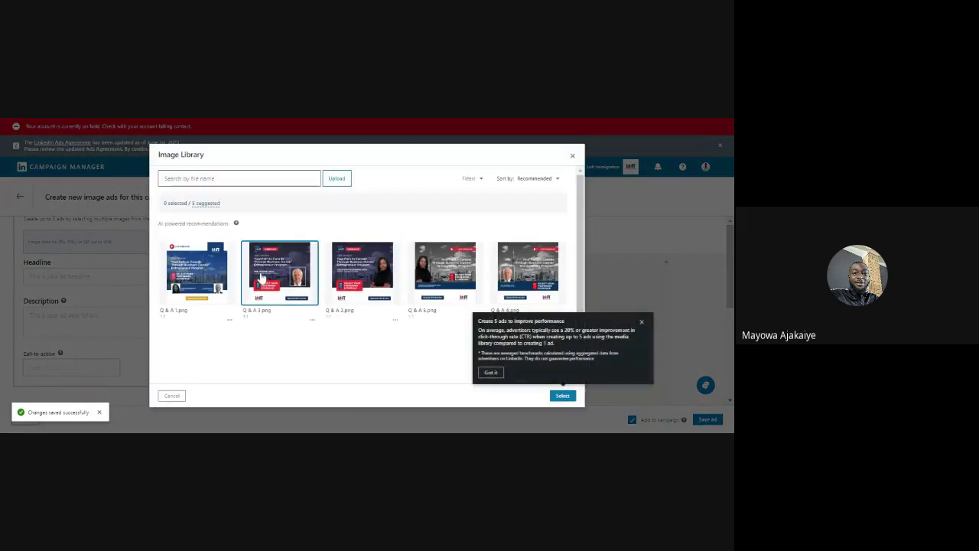
pyautogui.click(261, 280)
pyautogui.click(562, 396)
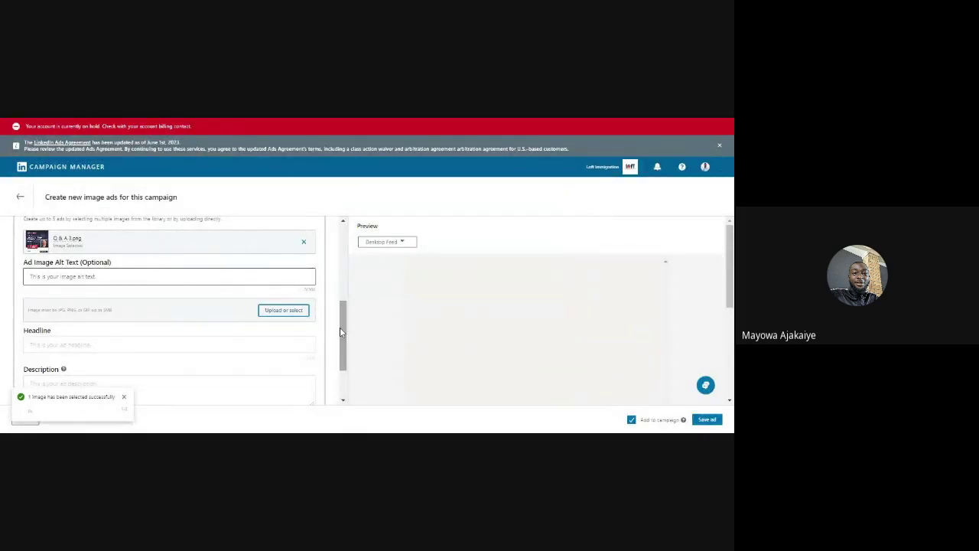
# Leave the image ad without saving it and return to the list of campaigns in the group
pyautogui.moveTo(341, 332); pyautogui.dragTo(360, 380)
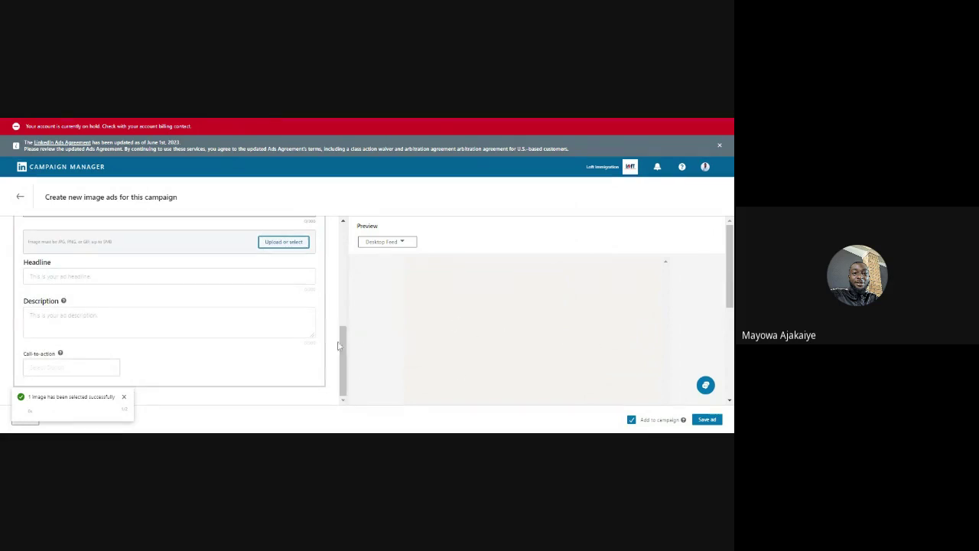
pyautogui.scroll(1, 325, 368)
pyautogui.scroll(-1, 299, 378)
pyautogui.click(21, 198)
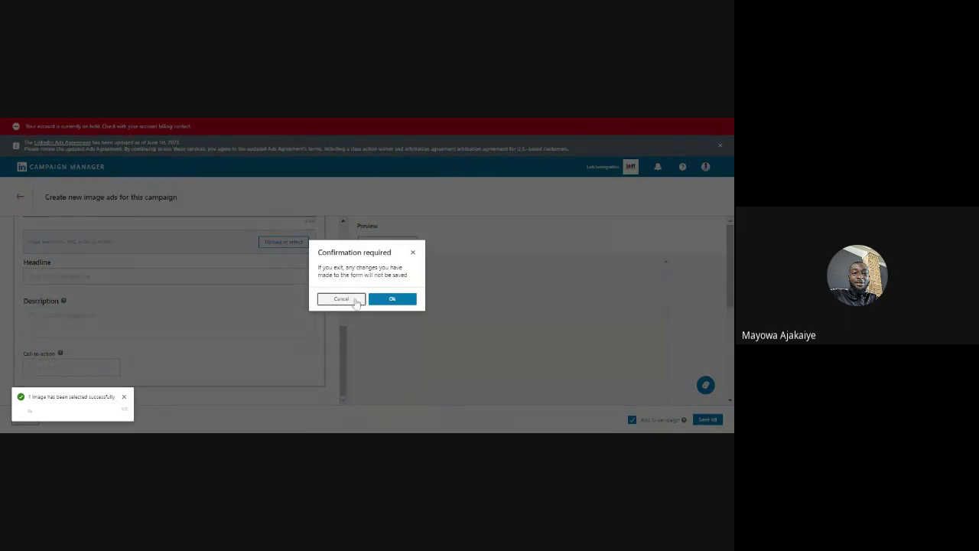
pyautogui.click(392, 299)
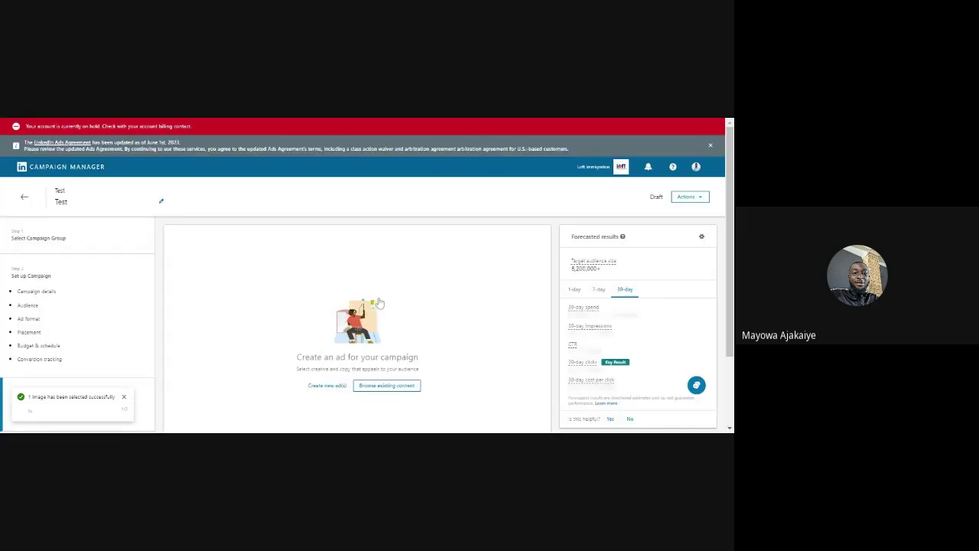
pyautogui.click(24, 198)
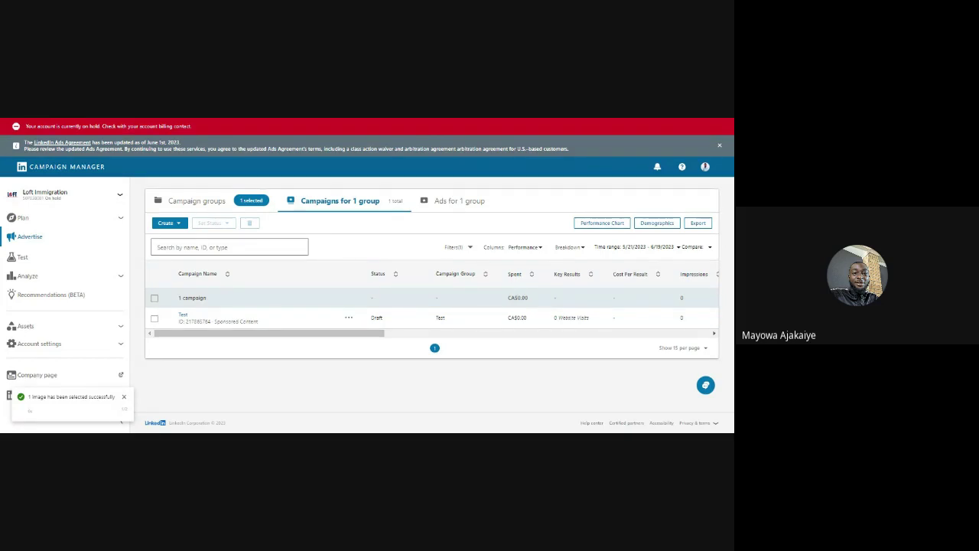
# Switch to the LinkedIn Messaging page, view the For Business products and services, and close that list
pyautogui.hotkey('ctrl', 'Tab')
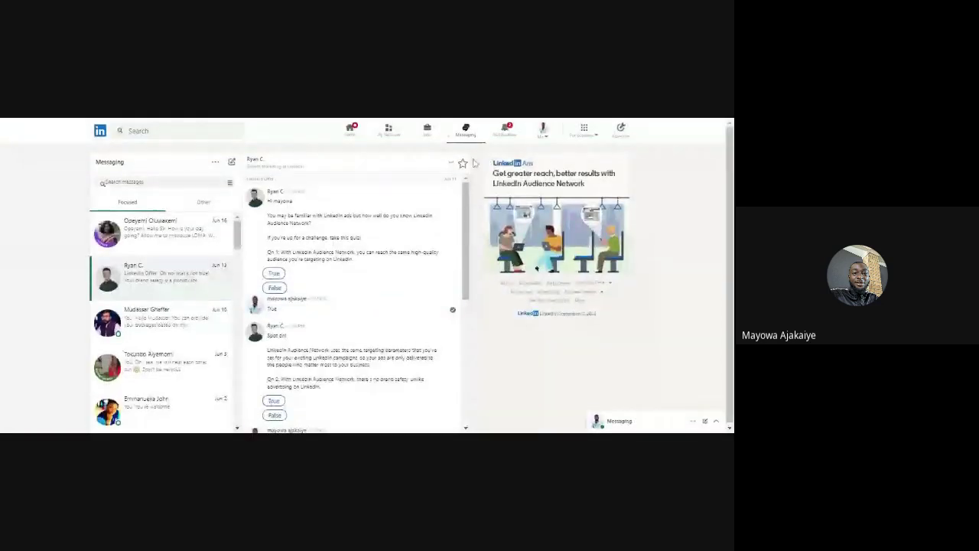
pyautogui.click(592, 137)
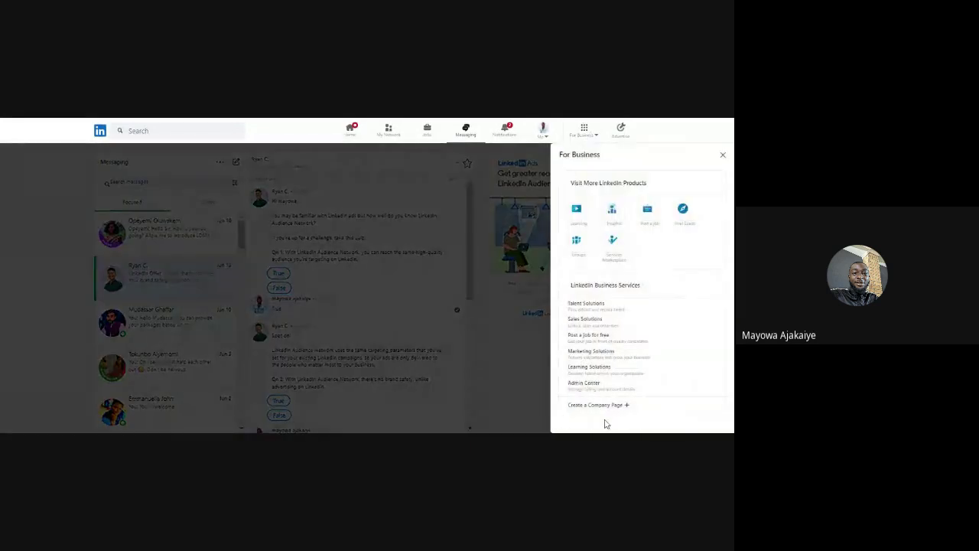
pyautogui.click(581, 136)
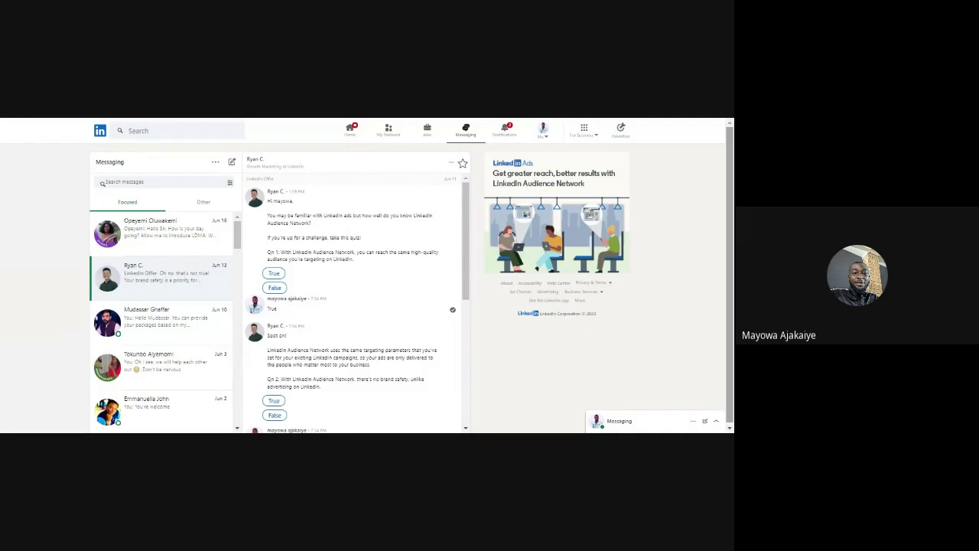
pyautogui.scroll(-1, 728, 256)
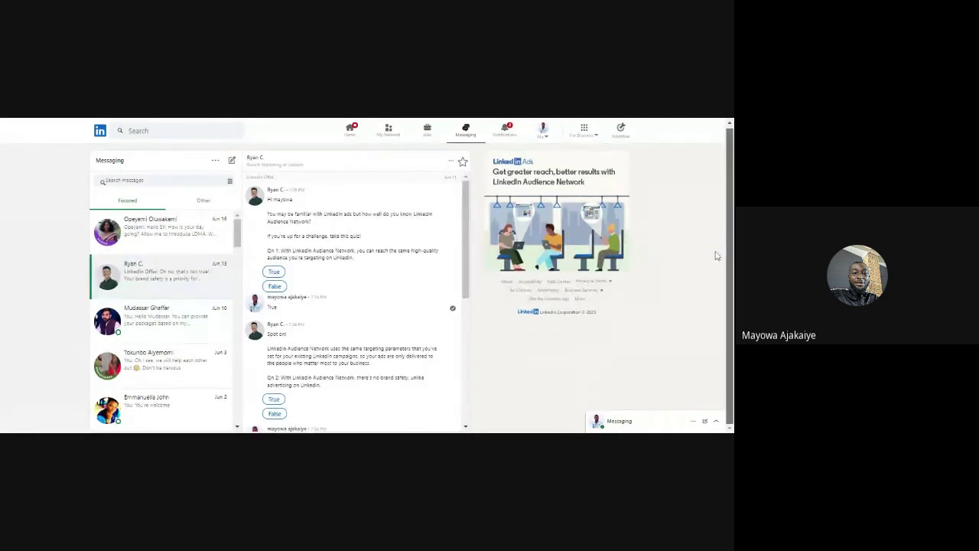
pyautogui.scroll(1, 723, 180)
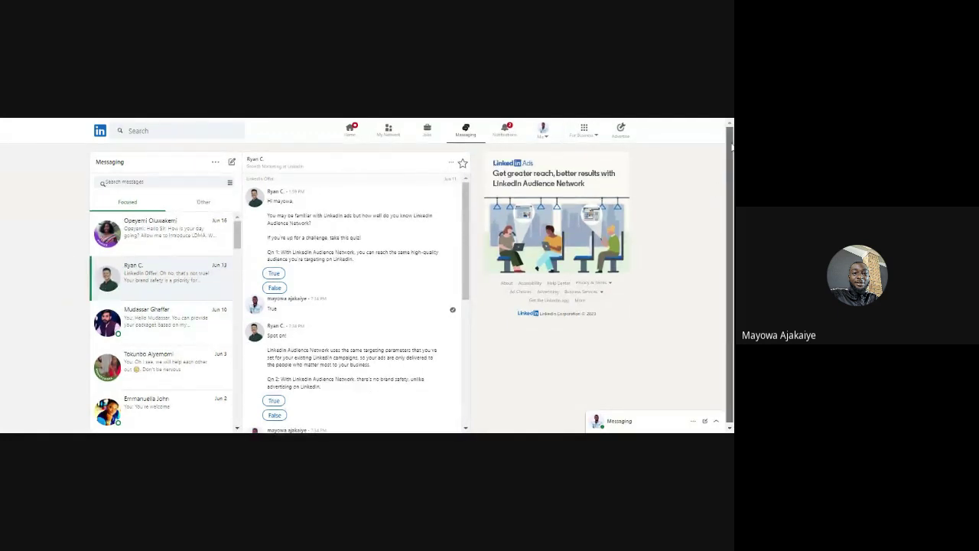
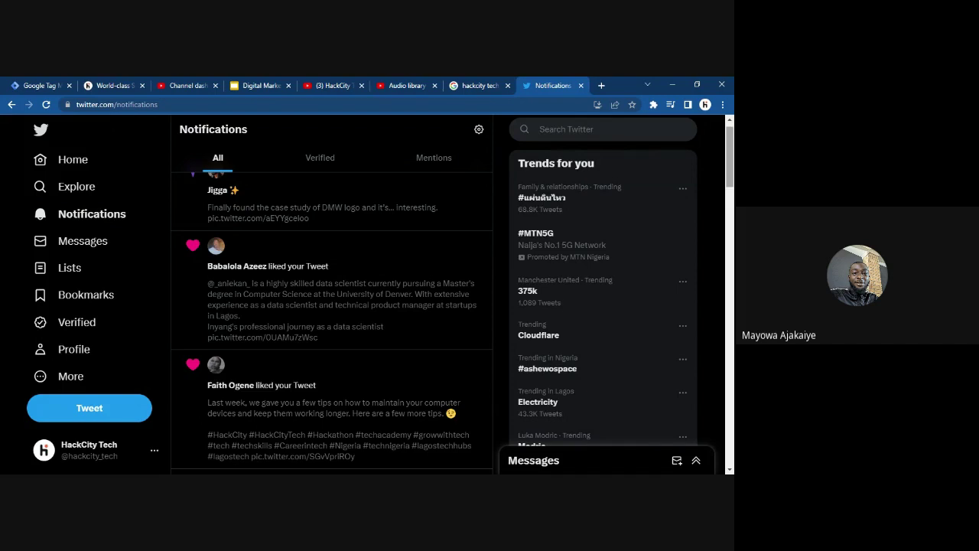
# Look through the HackCity Tech account's notifications on Twitter
pyautogui.scroll(-3, 732, 196)
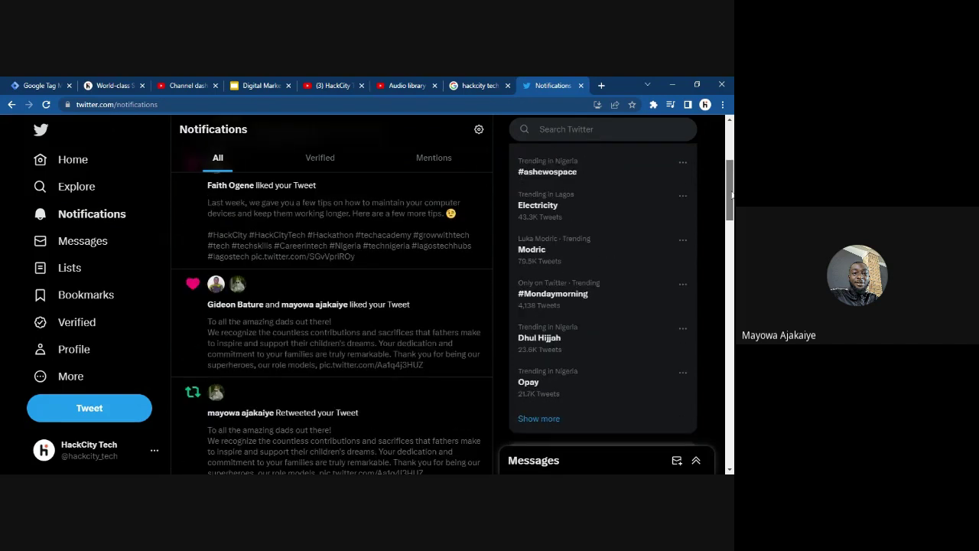
pyautogui.scroll(3, 731, 196)
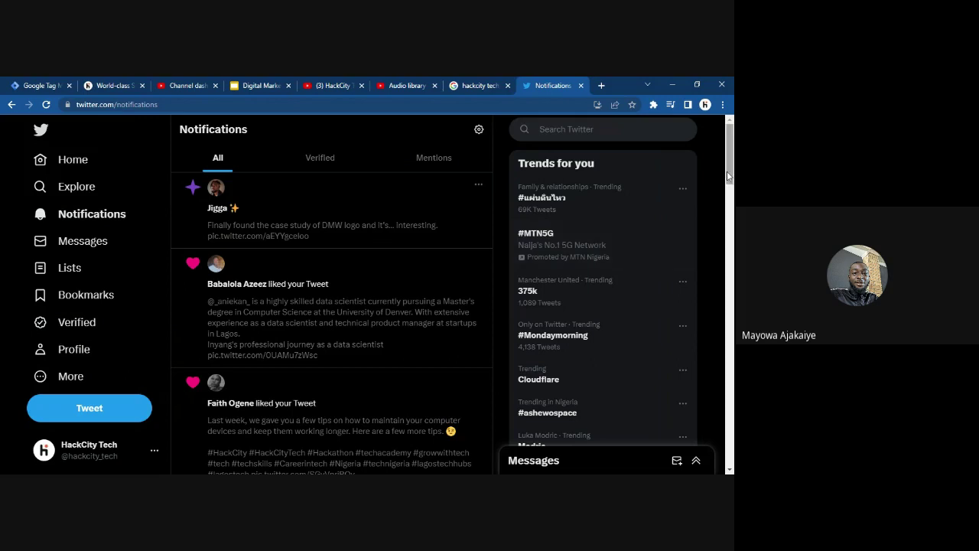
pyautogui.moveTo(729, 176); pyautogui.dragTo(728, 176)
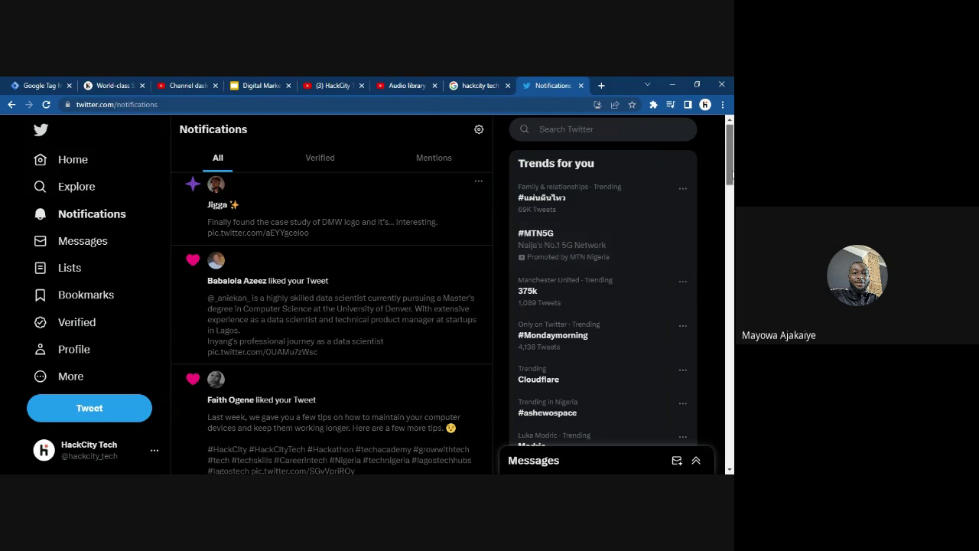
pyautogui.moveTo(730, 176); pyautogui.dragTo(713, 150)
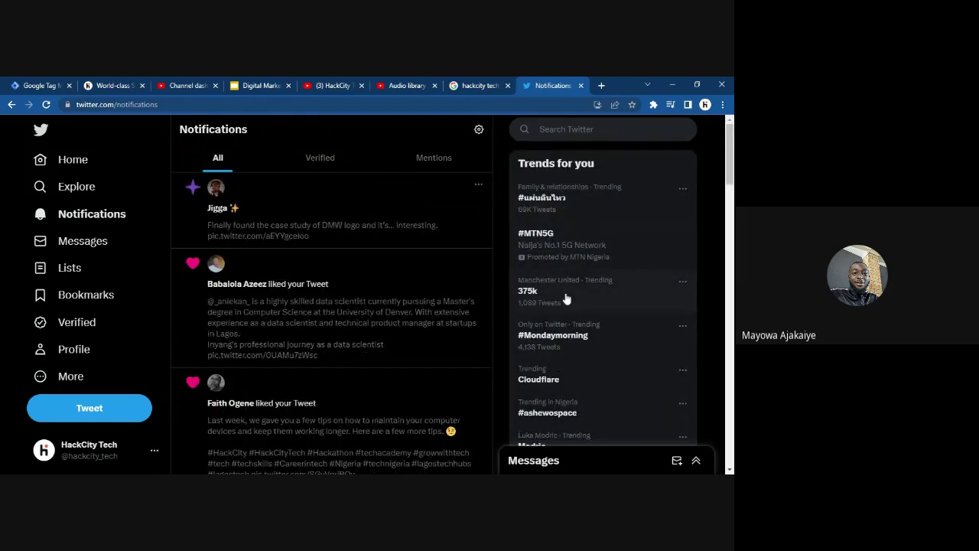
pyautogui.moveTo(729, 174)
pyautogui.mouseDown()
pyautogui.moveTo(730, 200)
pyautogui.moveTo(725, 152)
pyautogui.moveTo(729, 234)
pyautogui.moveTo(716, 173)
pyautogui.mouseUp()
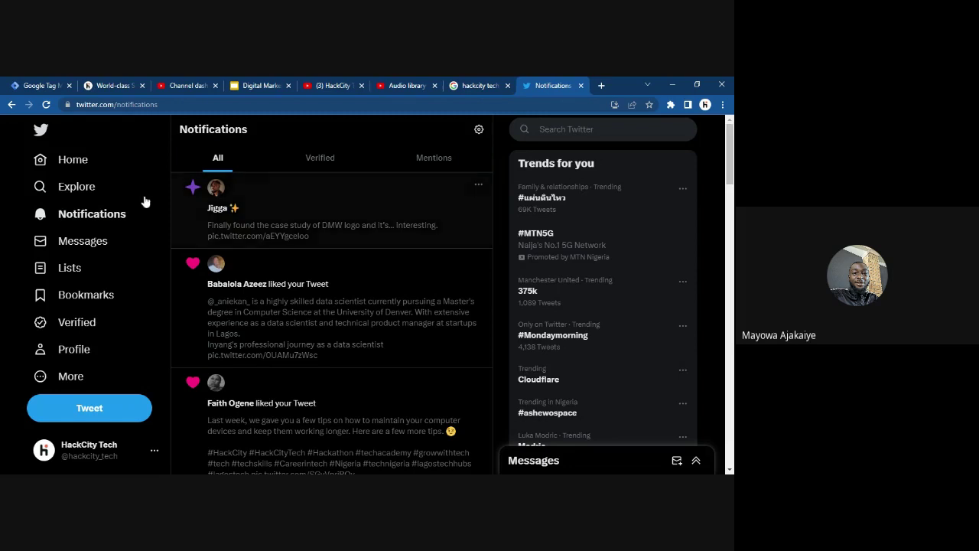
# Open the Twitter home page and look through the For you feed, including the promoted MTN Nigeria post
pyautogui.click(74, 161)
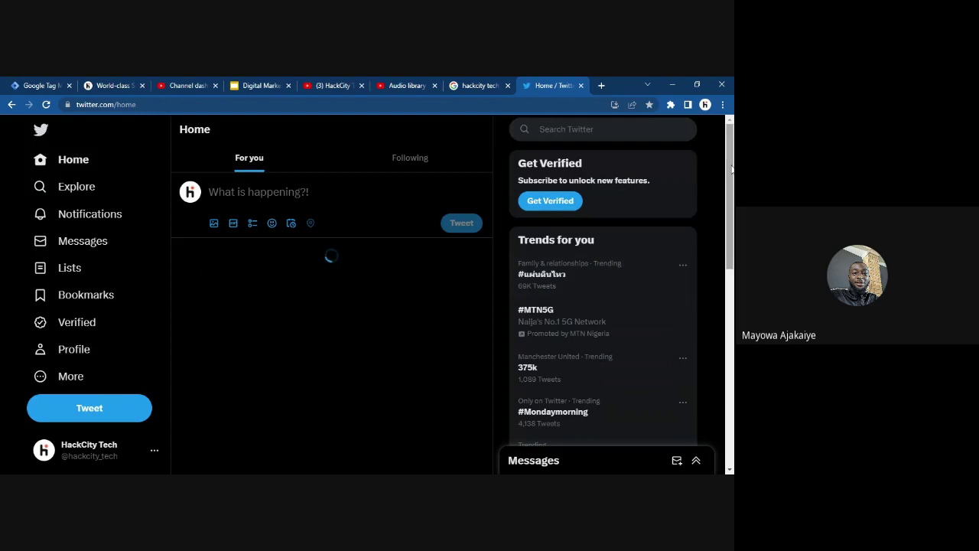
pyautogui.scroll(-5, 732, 170)
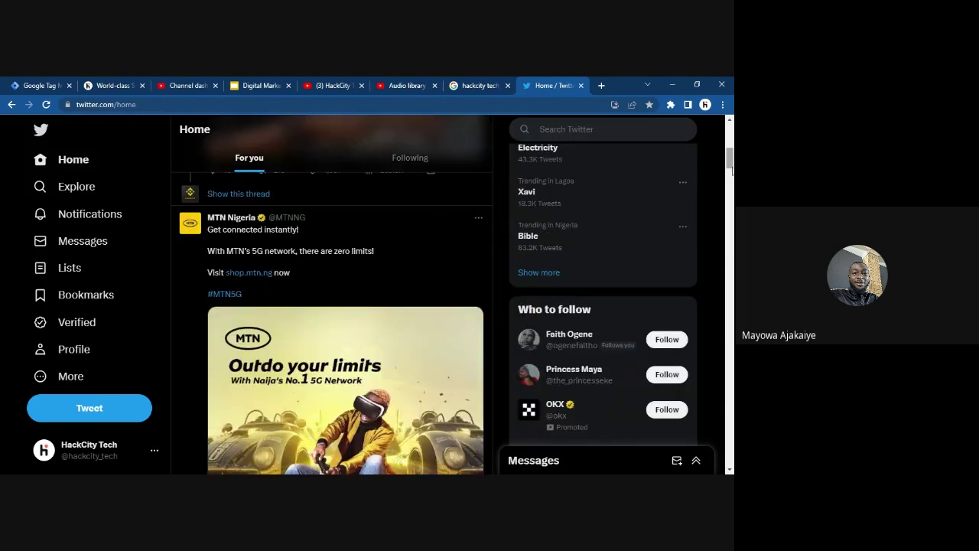
pyautogui.scroll(-2, 731, 171)
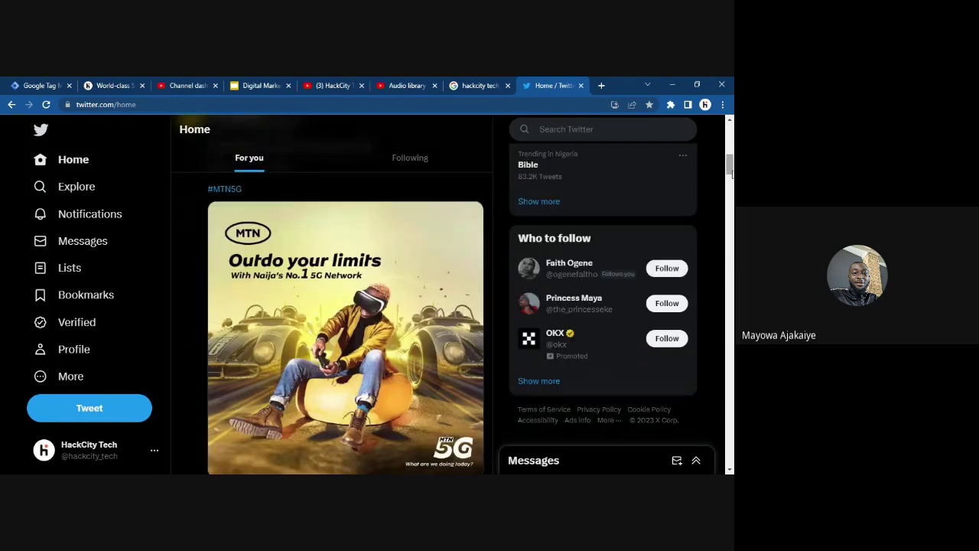
pyautogui.scroll(5, 730, 124)
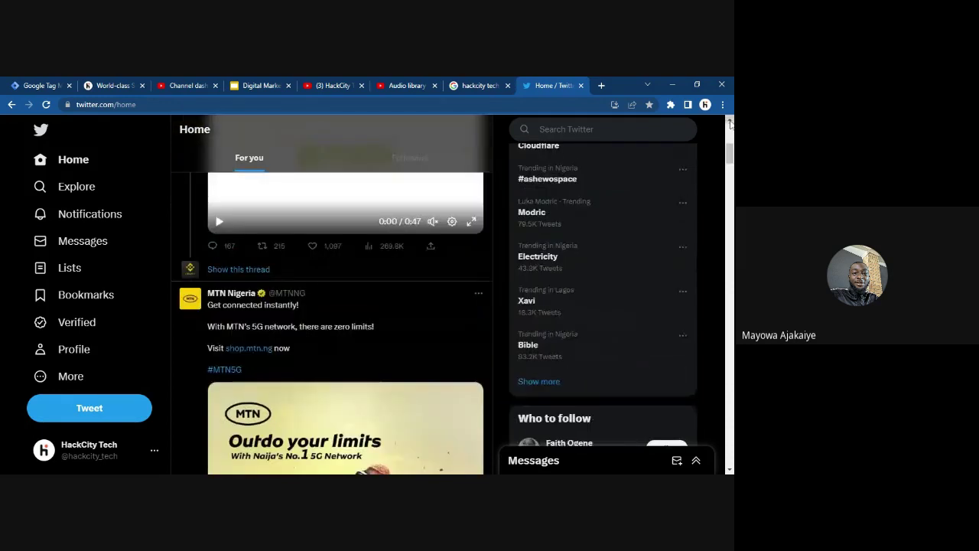
pyautogui.scroll(-1, 730, 157)
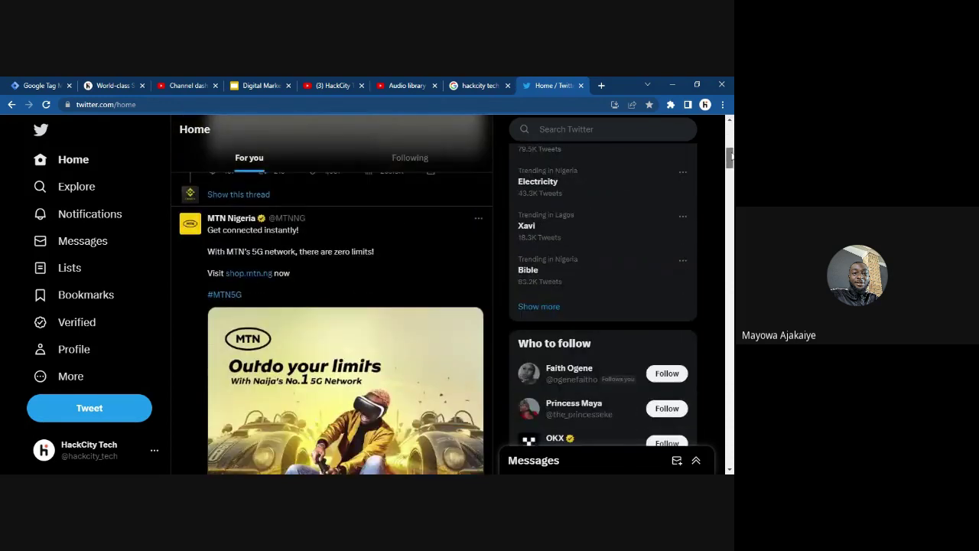
pyautogui.scroll(-3, 730, 157)
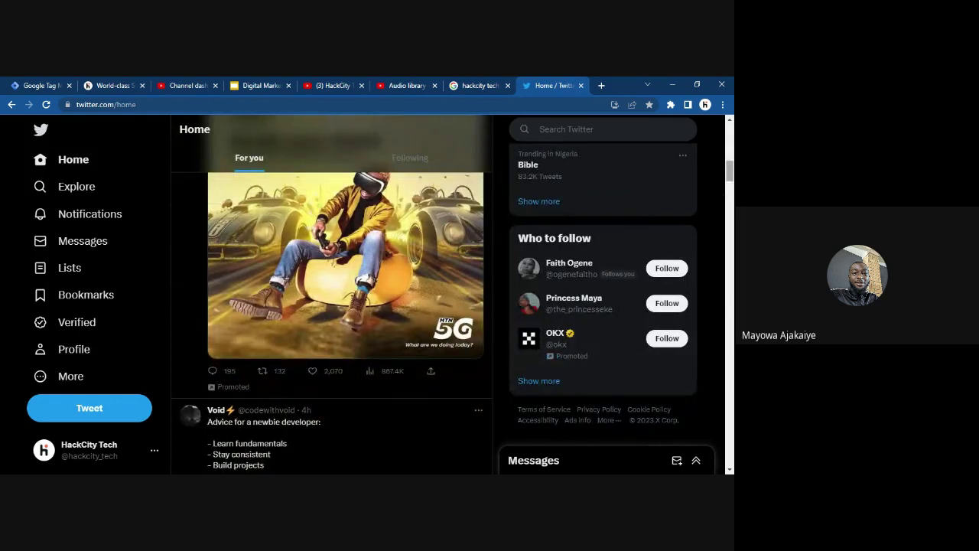
pyautogui.scroll(3, 730, 162)
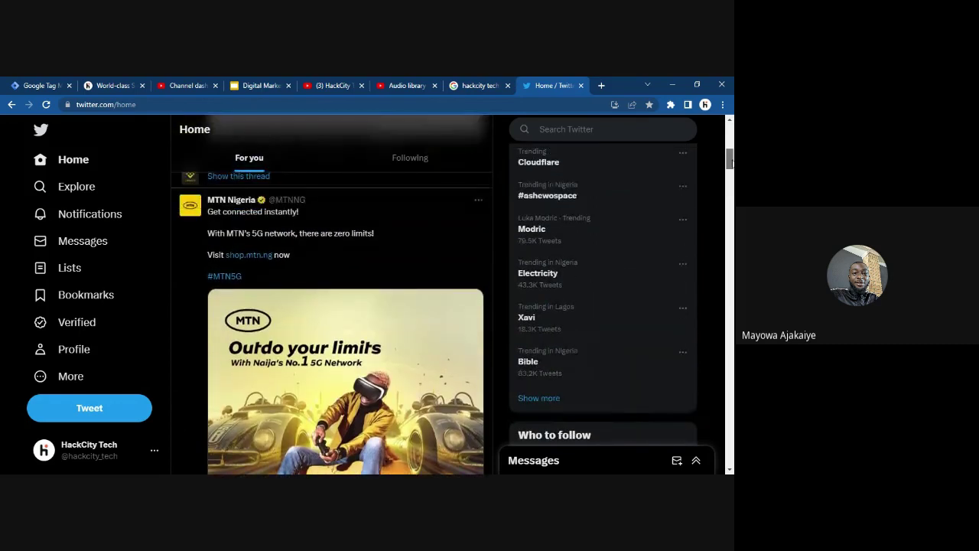
pyautogui.moveTo(730, 162)
pyautogui.mouseDown()
pyautogui.moveTo(730, 146)
pyautogui.moveTo(730, 200)
pyautogui.moveTo(729, 145)
pyautogui.mouseUp()
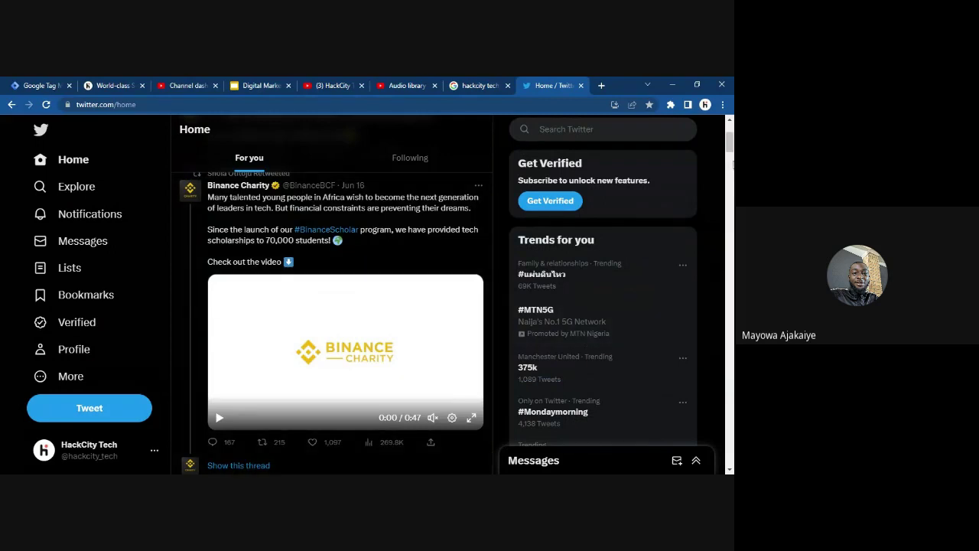
pyautogui.scroll(-1, 732, 164)
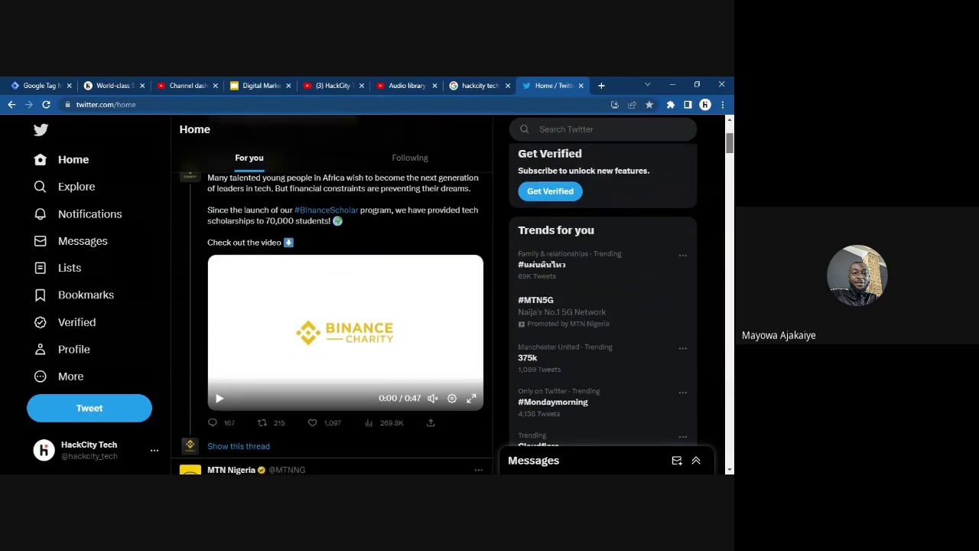
pyautogui.scroll(-1, 435, 294)
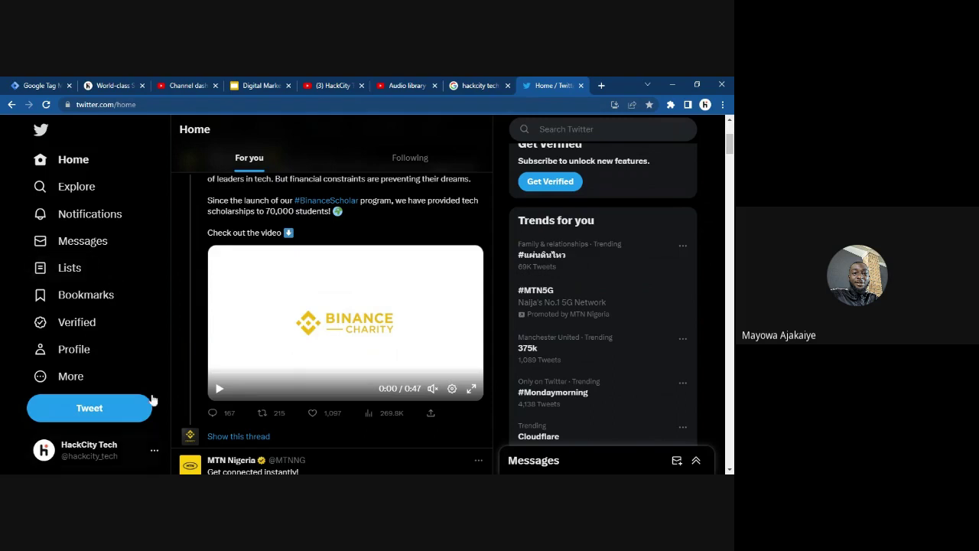
pyautogui.scroll(2, 730, 134)
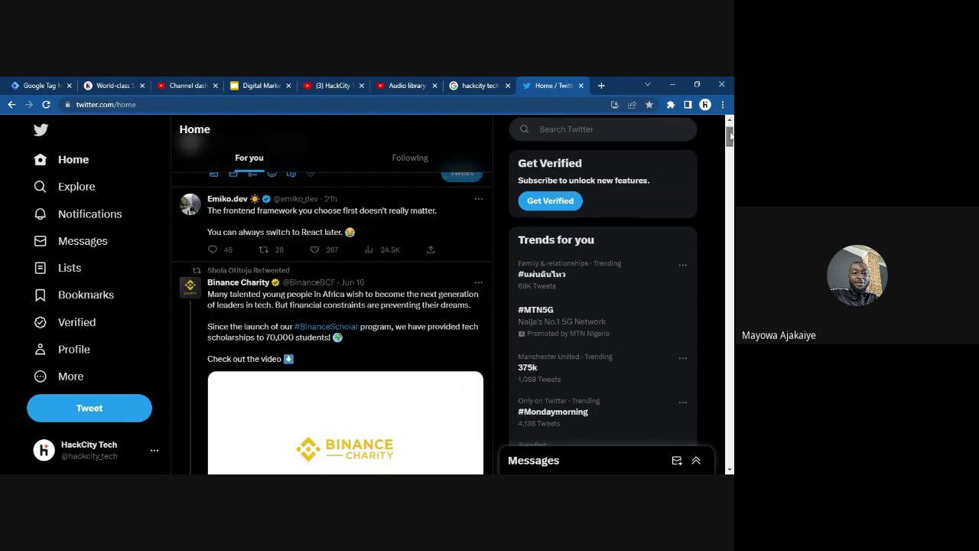
pyautogui.moveTo(730, 135); pyautogui.dragTo(729, 147)
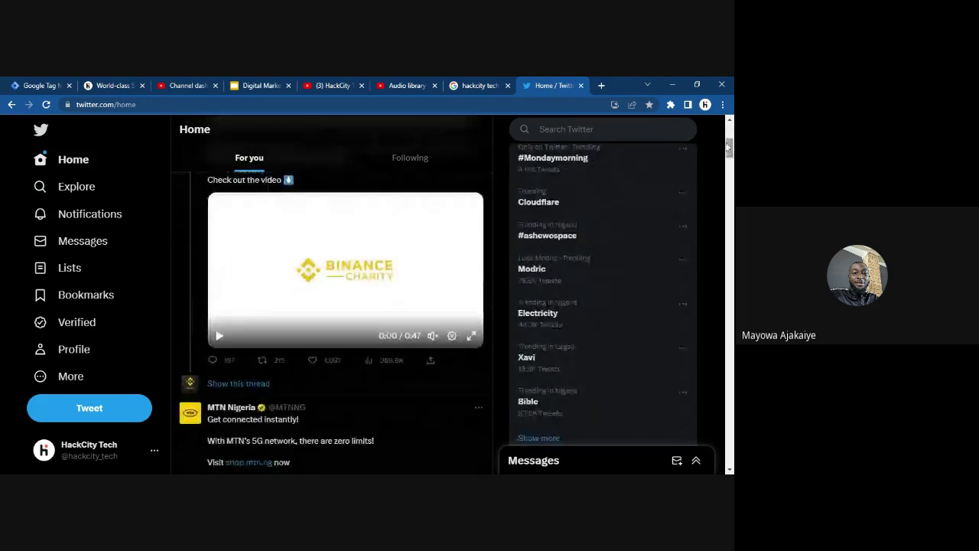
# View the list of additional account options, close it, and look at the HackCity Tech profile page
pyautogui.click(67, 375)
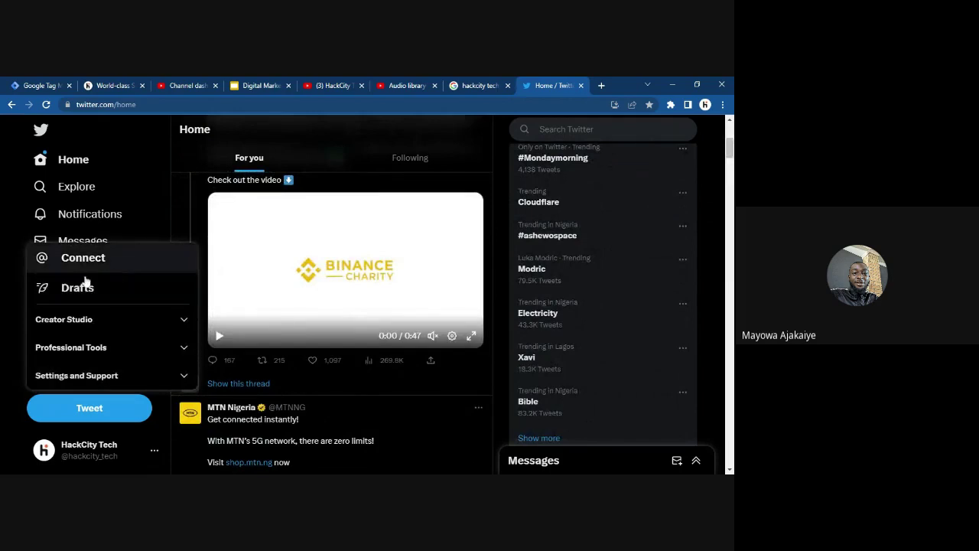
pyautogui.click(15, 235)
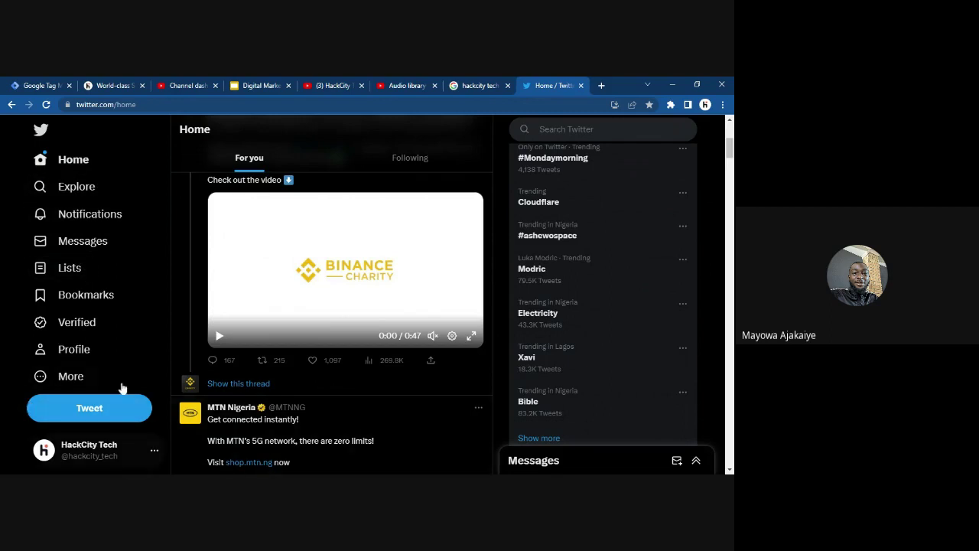
pyautogui.click(74, 352)
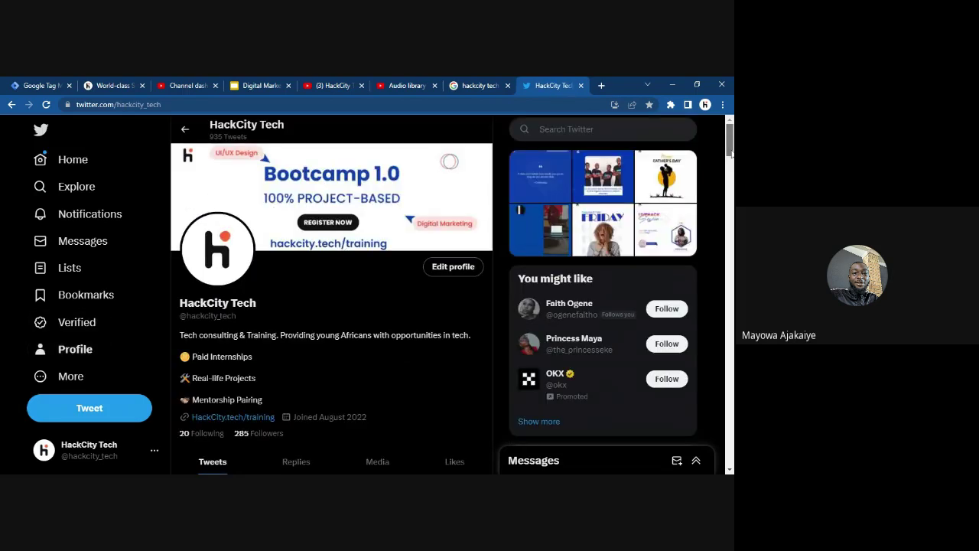
pyautogui.scroll(-1, 730, 153)
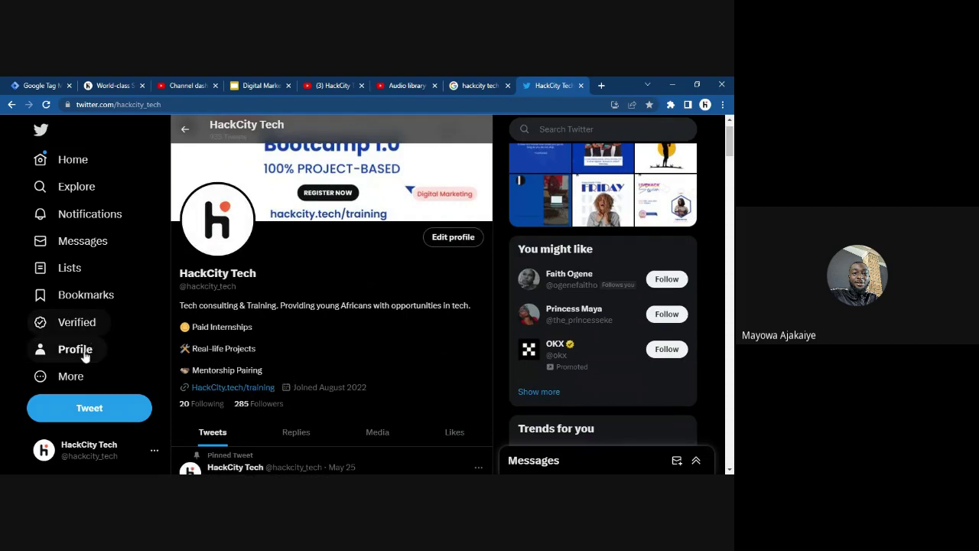
# Open the account's Analytics from the Creator Studio options
pyautogui.click(67, 376)
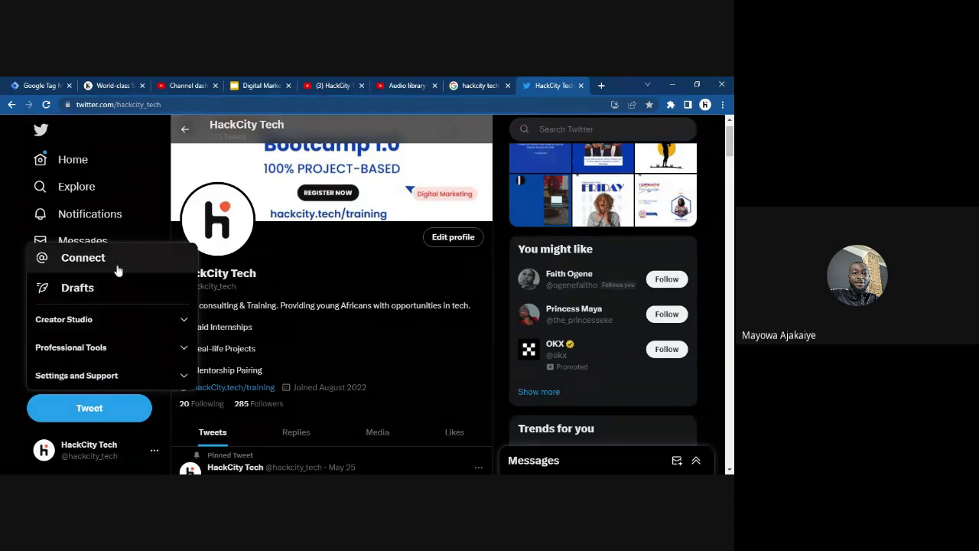
pyautogui.click(172, 319)
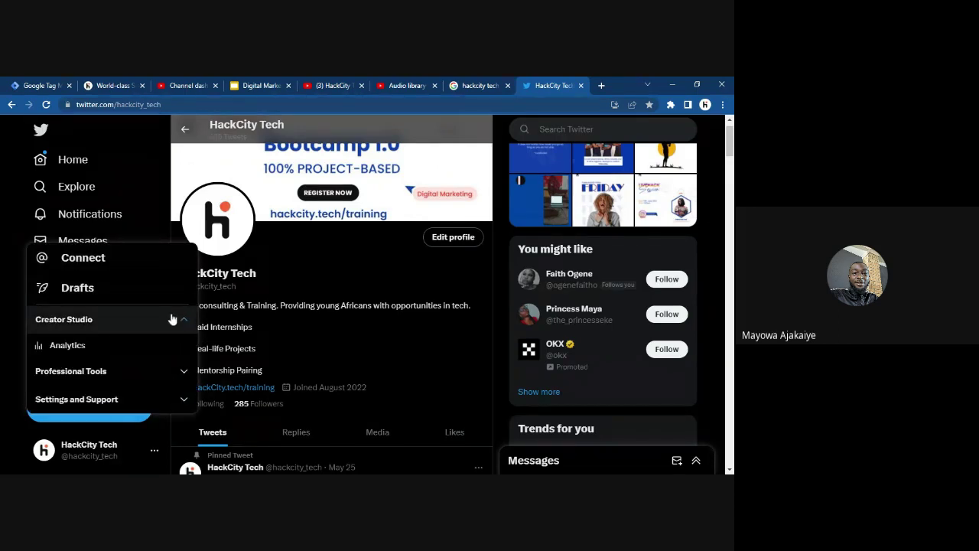
pyautogui.click(78, 345)
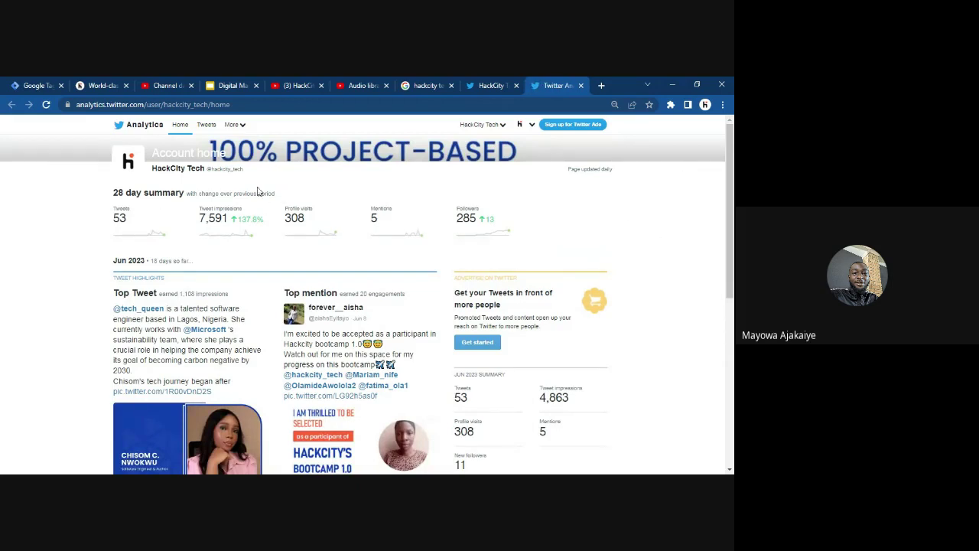
# Review the Tweet activity report with its impressions chart, tweet list and engagement graphs
pyautogui.click(207, 124)
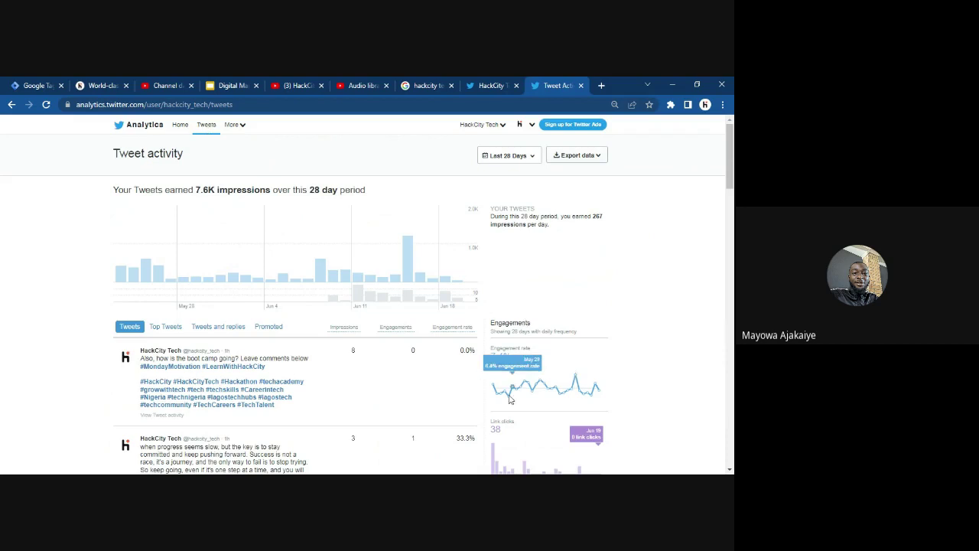
pyautogui.scroll(-3, 732, 220)
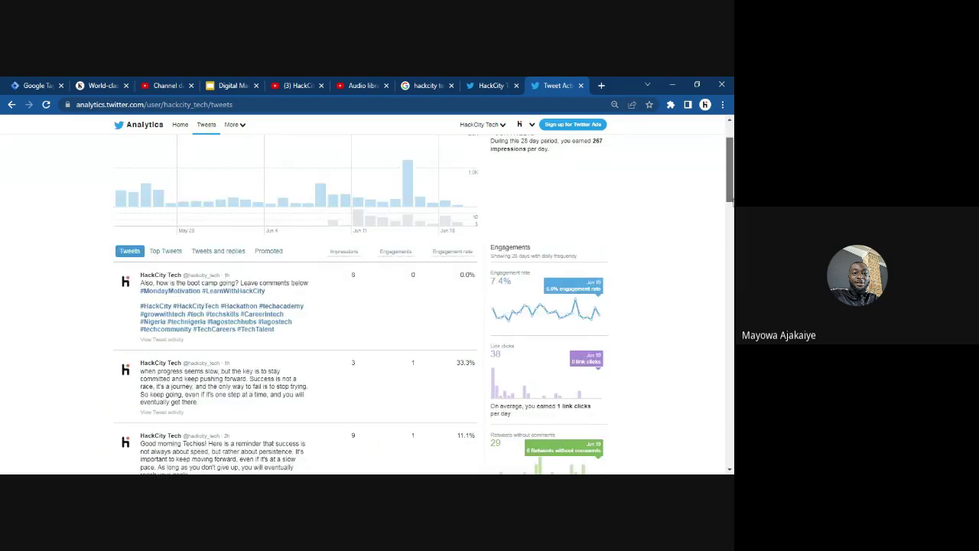
pyautogui.moveTo(732, 220); pyautogui.dragTo(703, 160)
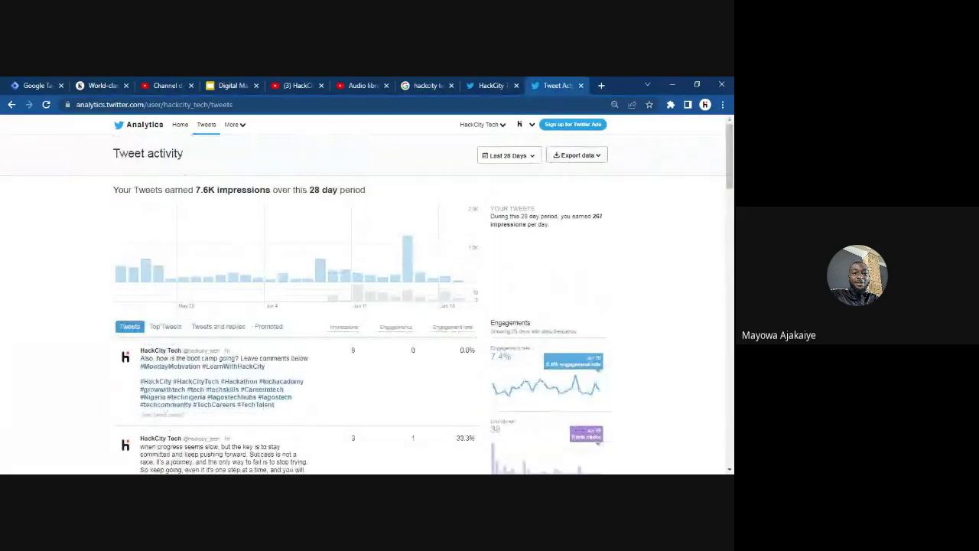
# Return to the Analytics account home, review the 28 day summary and monthly highlights, and view the additional analytics options without choosing one
pyautogui.click(177, 132)
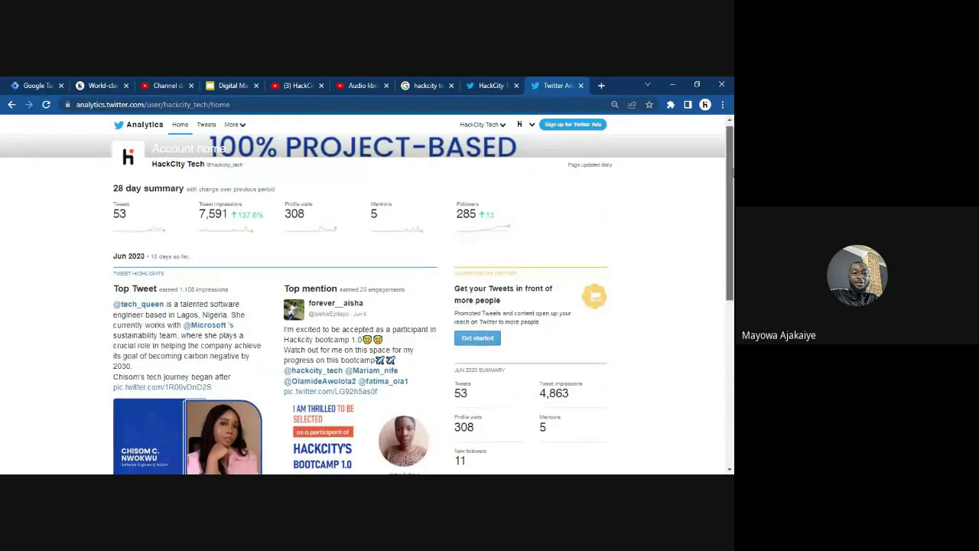
pyautogui.moveTo(730, 173); pyautogui.dragTo(728, 221)
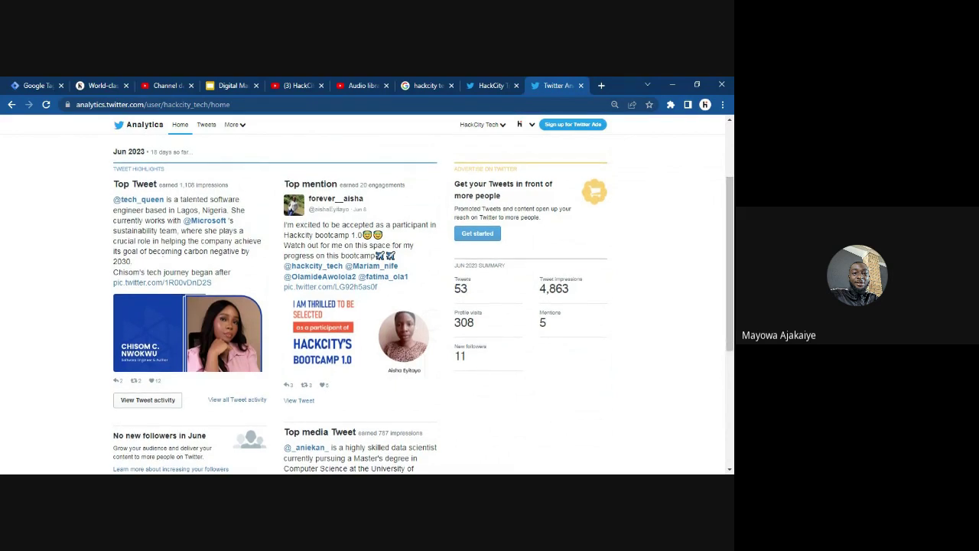
pyautogui.scroll(-2, 730, 268)
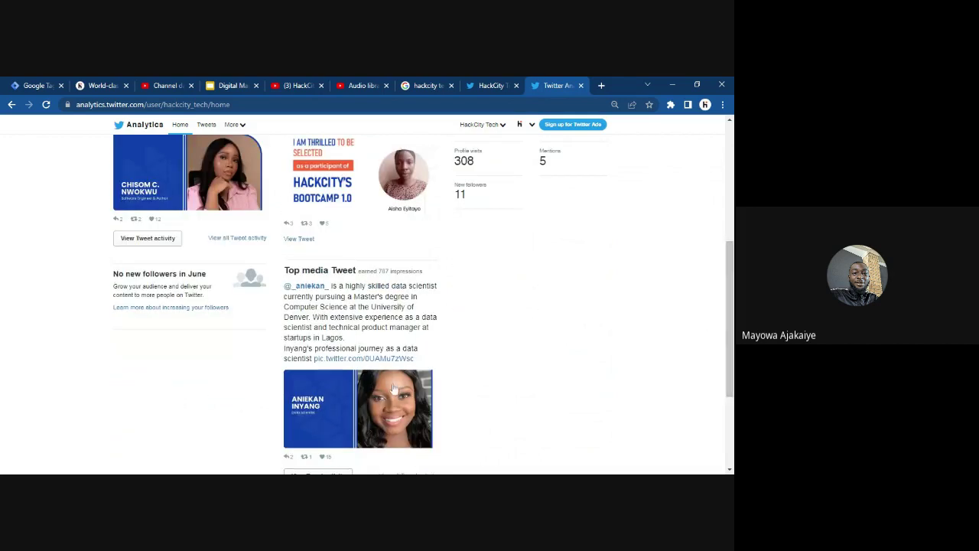
pyautogui.scroll(-1, 725, 337)
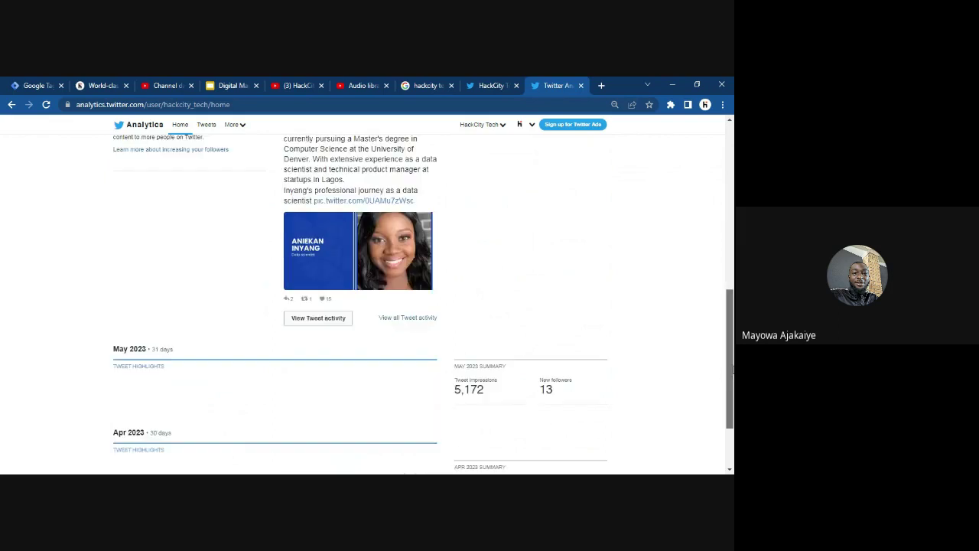
pyautogui.scroll(3, 730, 231)
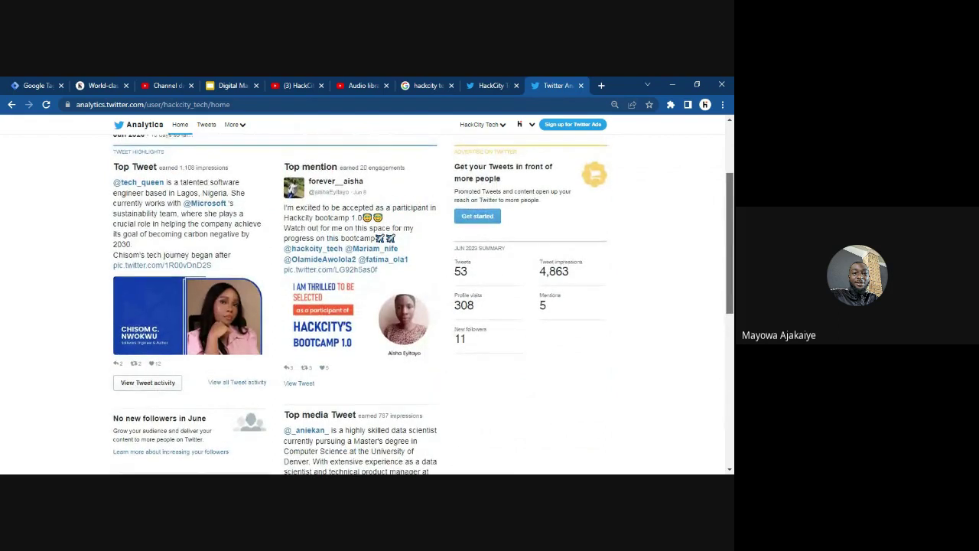
pyautogui.scroll(2, 727, 230)
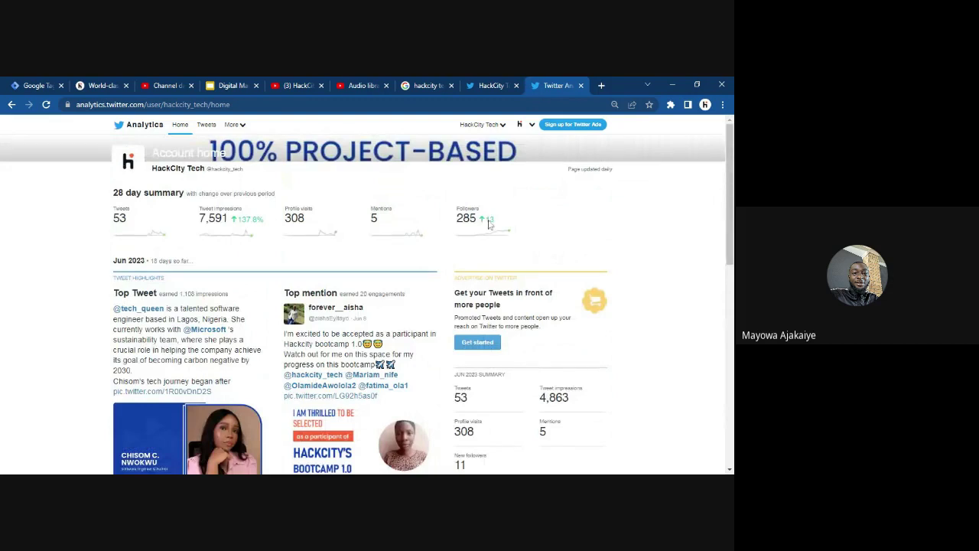
pyautogui.click(241, 129)
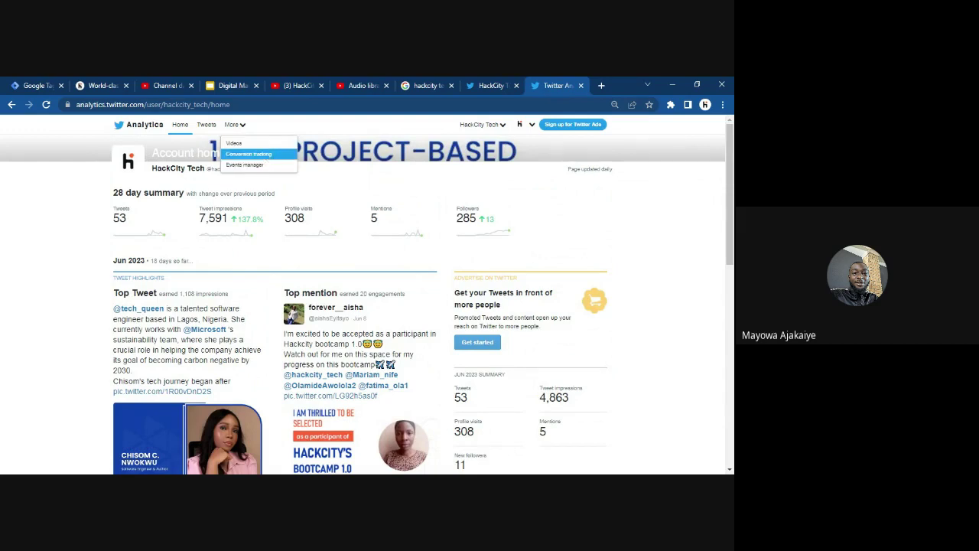
pyautogui.click(669, 204)
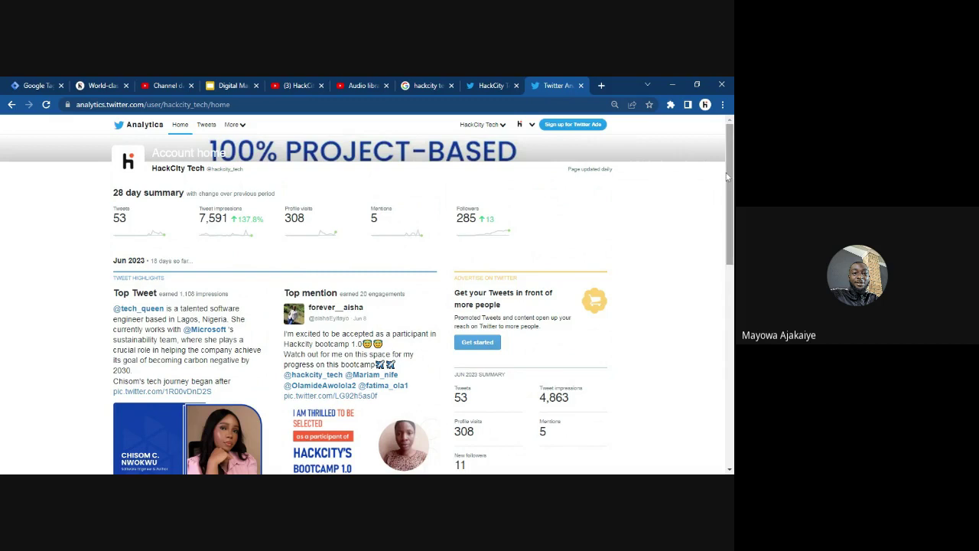
# Review the Analytics account home again, from the 28 day summary through the June tweet highlights to the top media tweet
pyautogui.moveTo(728, 172)
pyautogui.mouseDown()
pyautogui.moveTo(730, 210)
pyautogui.moveTo(720, 160)
pyautogui.mouseUp()
pyautogui.scroll(-1, 367, 295)
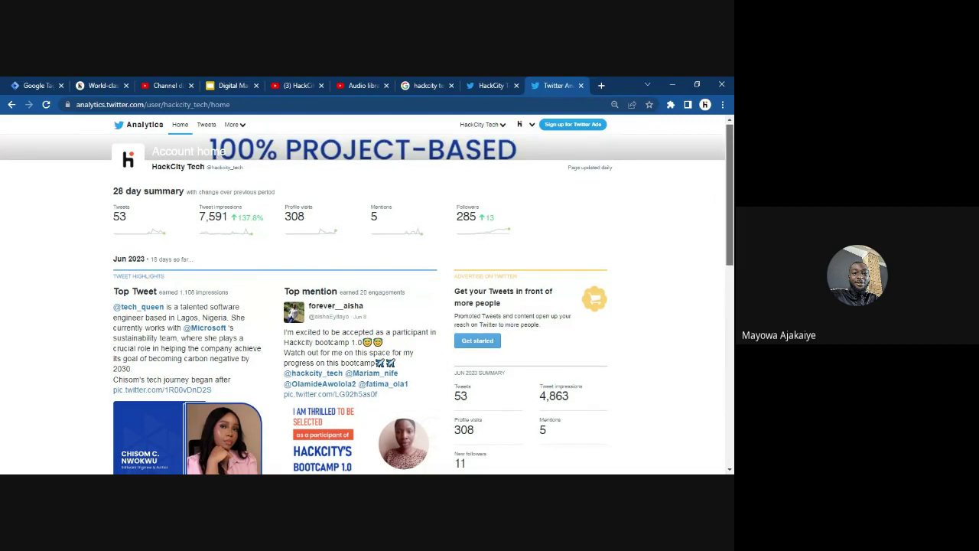
pyautogui.scroll(-1, 368, 294)
pyautogui.scroll(-10, 368, 295)
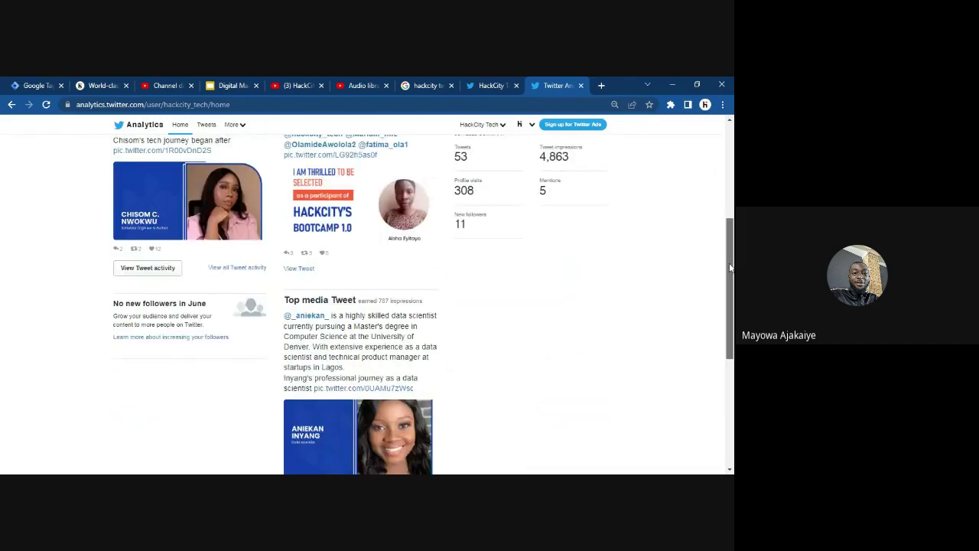
pyautogui.moveTo(727, 344); pyautogui.dragTo(727, 159)
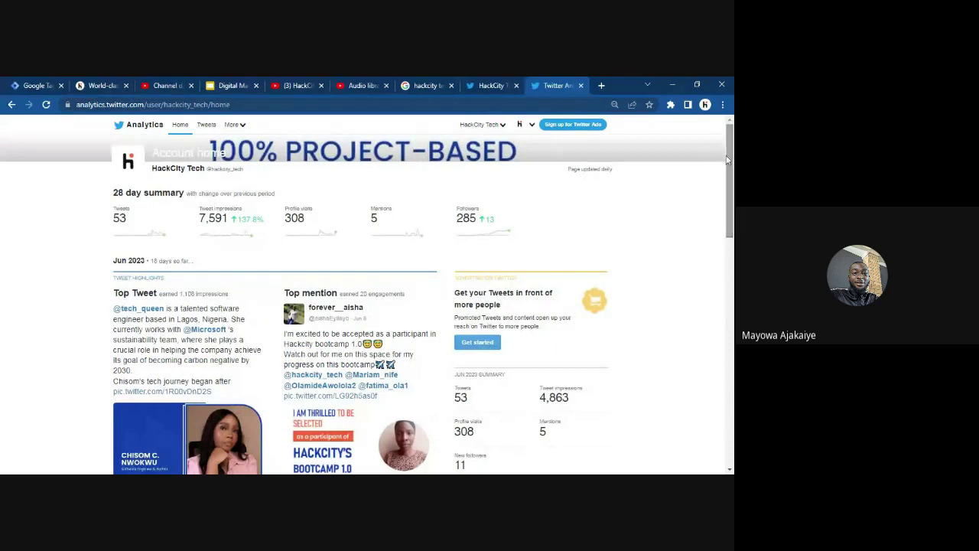
# Return to the HackCity Tech profile page and open Twitter Ads from the Professional Tools options
pyautogui.click(478, 87)
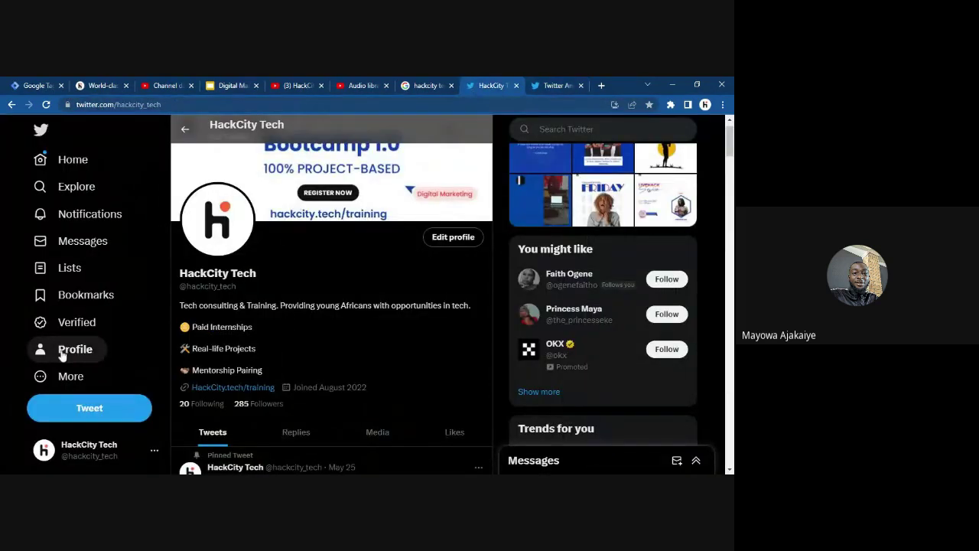
pyautogui.click(66, 374)
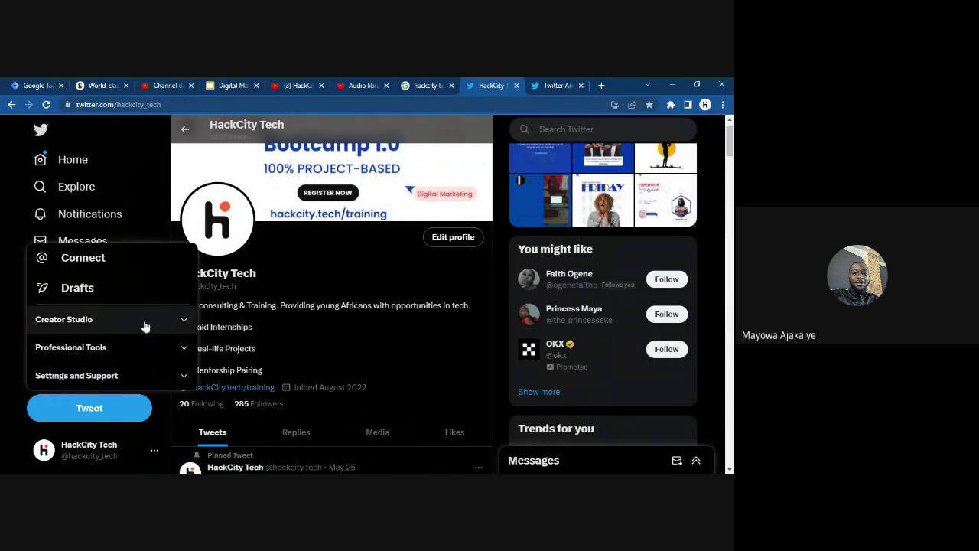
pyautogui.click(145, 347)
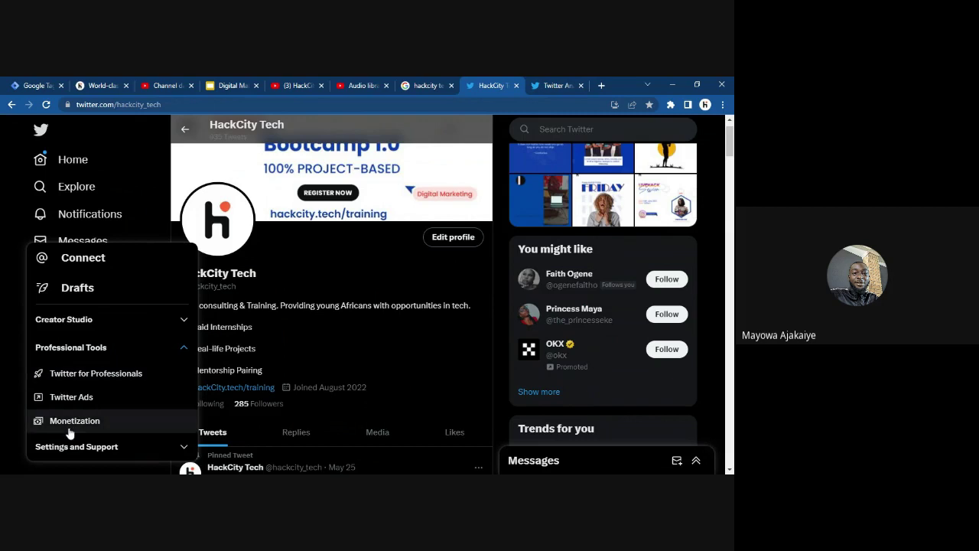
pyautogui.click(65, 404)
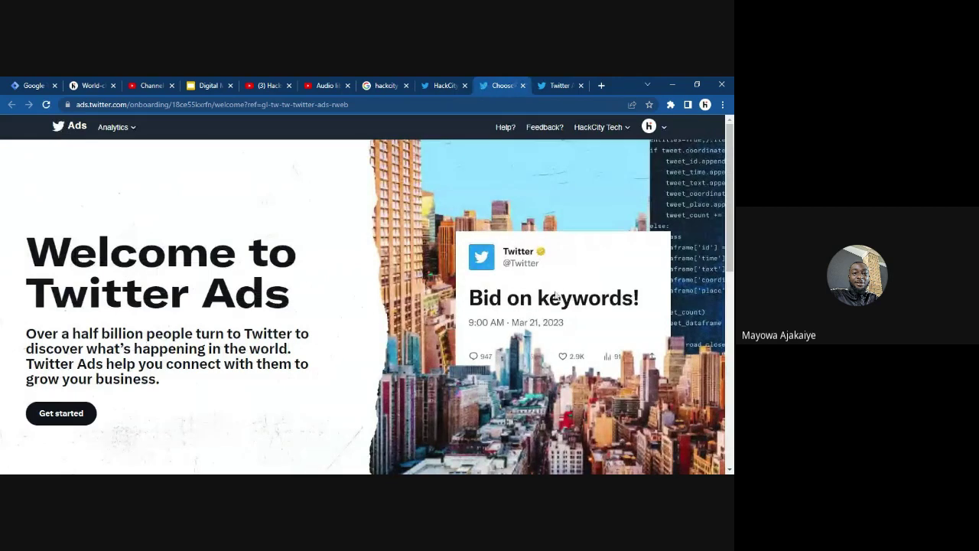
# Get started with Twitter Ads, set the country/region to Nigeria, and begin creating the first keyword ad
pyautogui.click(56, 409)
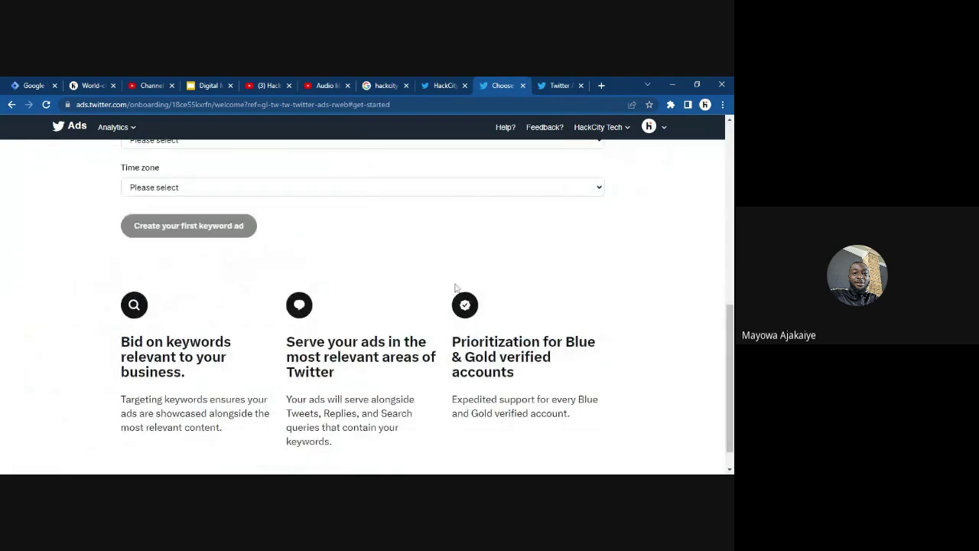
pyautogui.moveTo(730, 338); pyautogui.dragTo(730, 315)
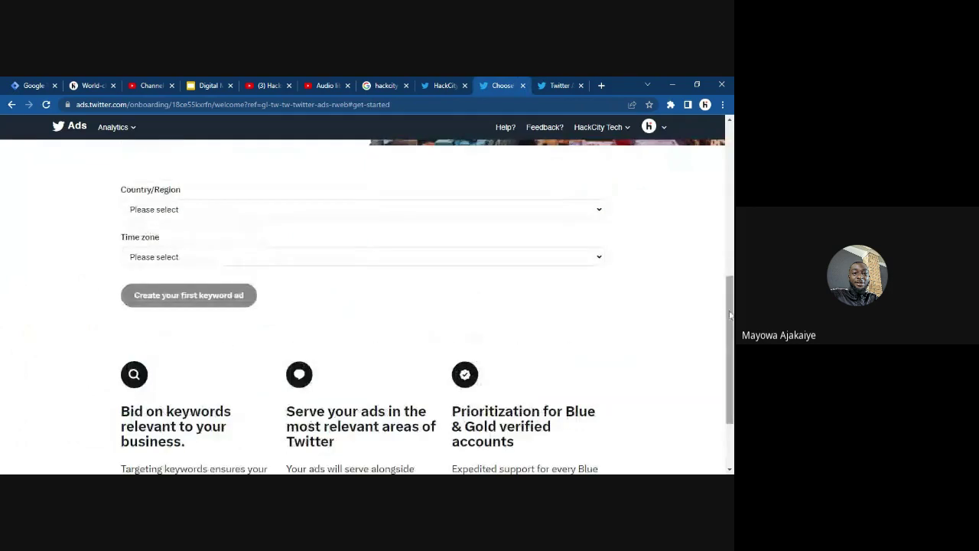
pyautogui.click(505, 217)
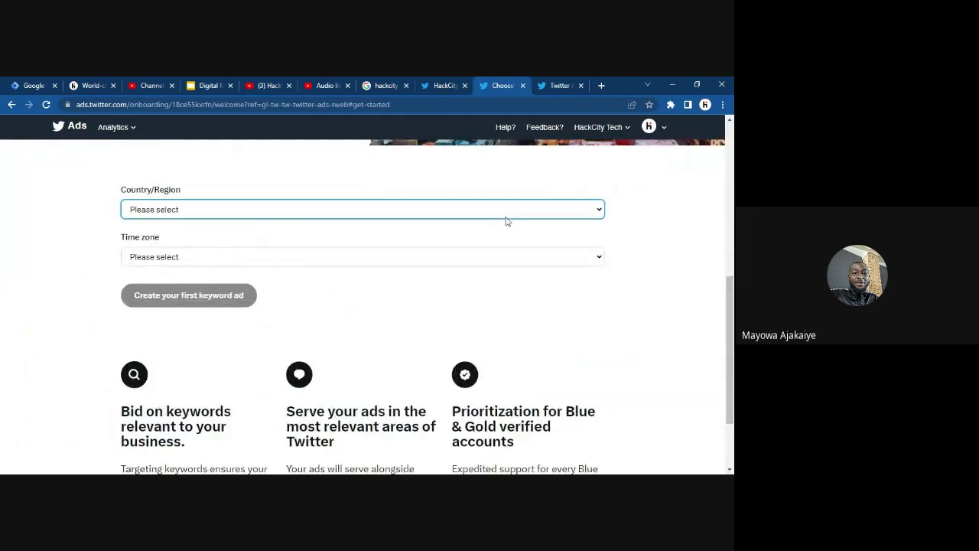
pyautogui.write('ni')
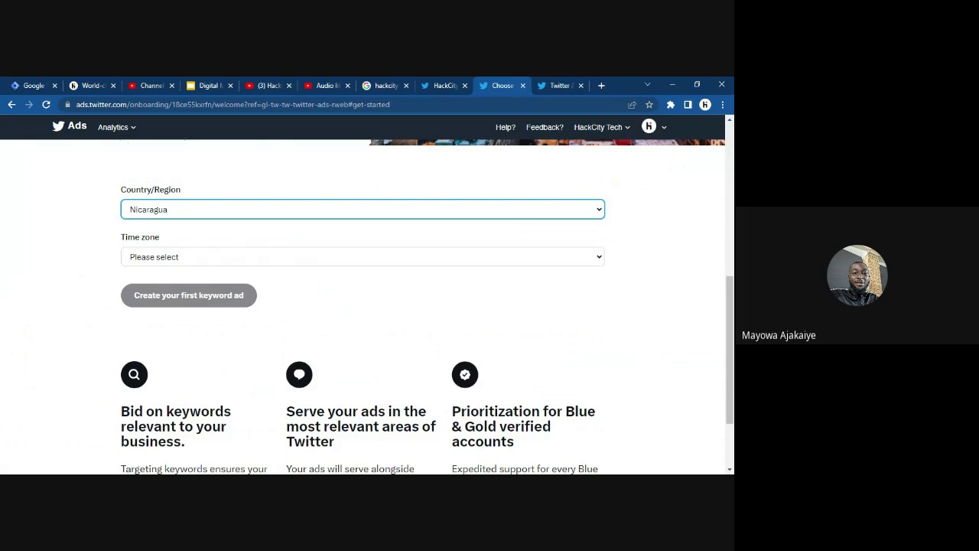
pyautogui.write('geria')
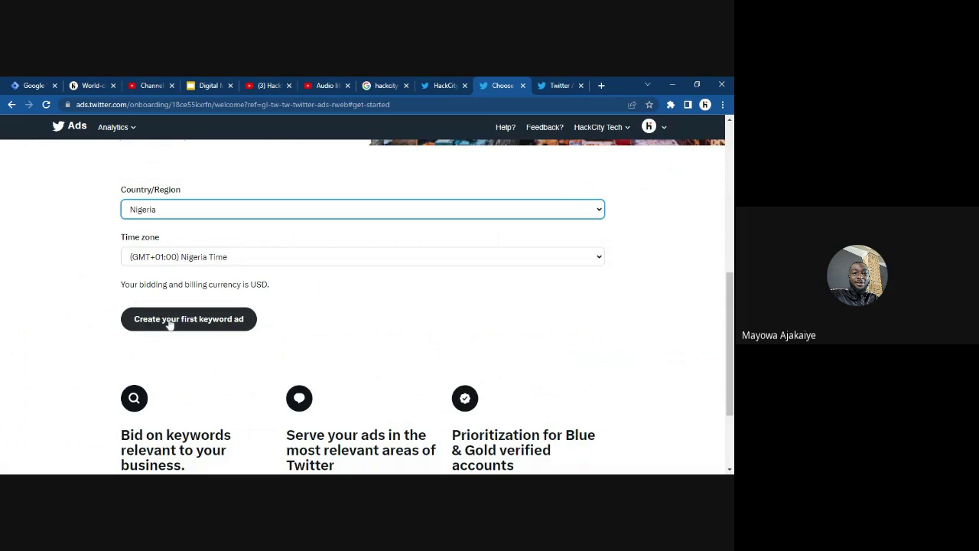
pyautogui.moveTo(729, 292)
pyautogui.mouseDown()
pyautogui.moveTo(730, 343)
pyautogui.moveTo(729, 175)
pyautogui.moveTo(730, 297)
pyautogui.mouseUp()
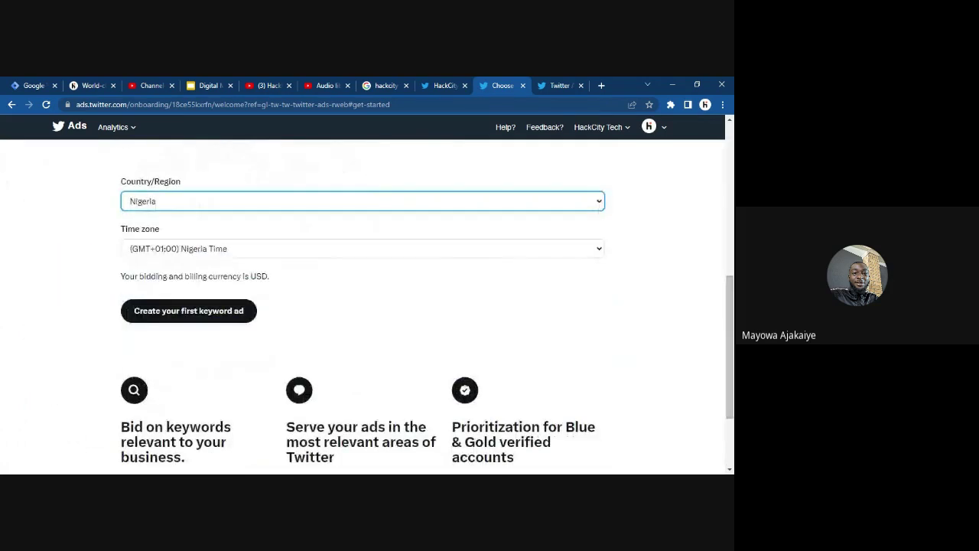
pyautogui.click(177, 312)
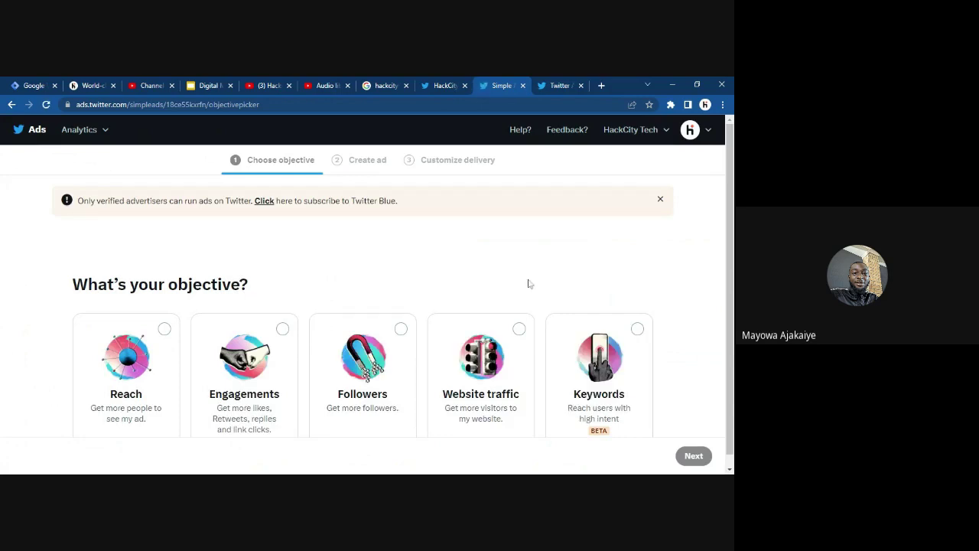
# Choose Website traffic as the ad objective and continue to the ad creation stage
pyautogui.scroll(-1, 732, 186)
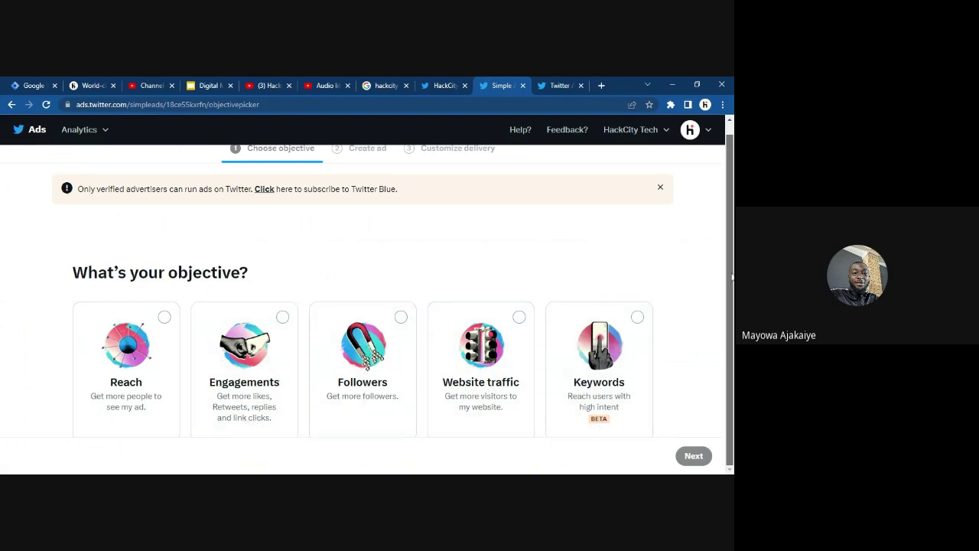
pyautogui.click(506, 360)
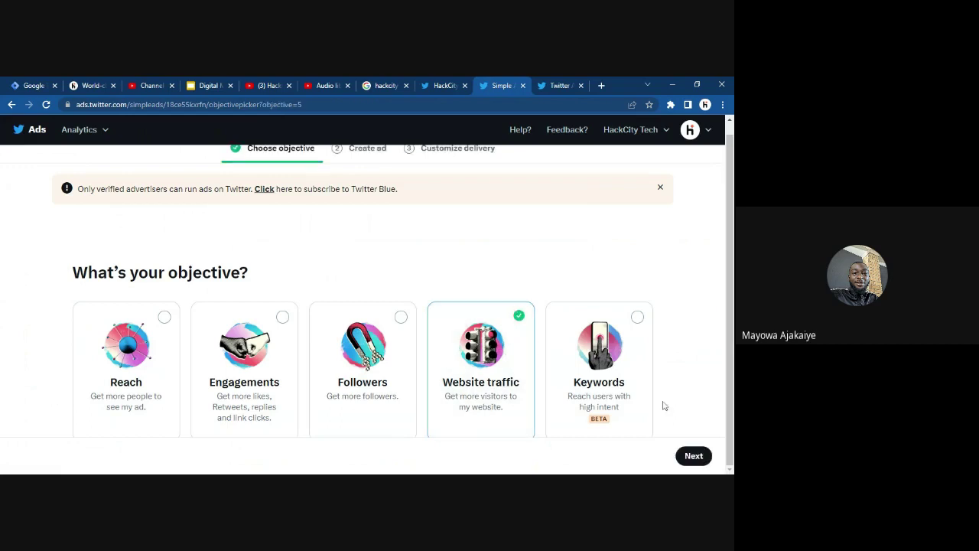
pyautogui.click(692, 457)
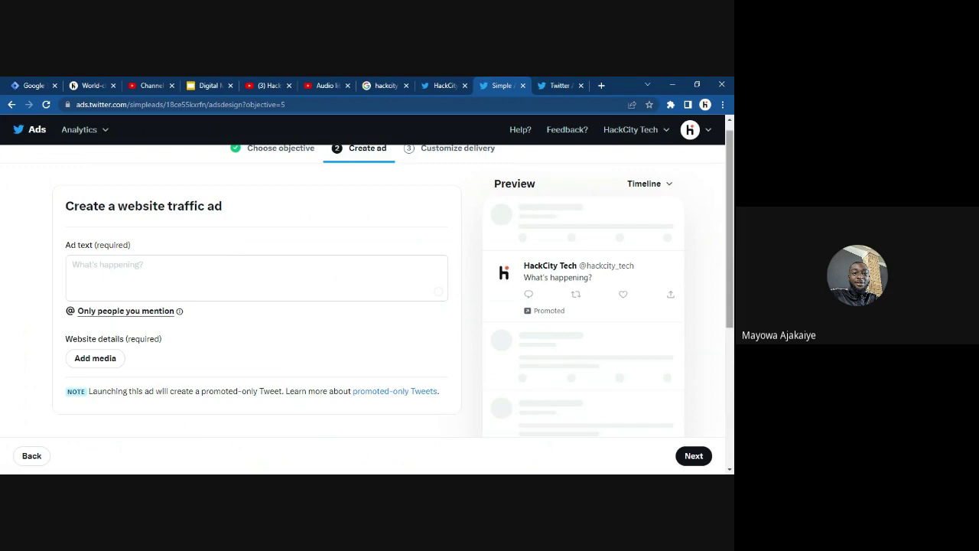
# Enter "Learning Digital Marketing" as the ad text of the website traffic ad
pyautogui.scroll(1, 367, 291)
pyautogui.scroll(-2, 367, 291)
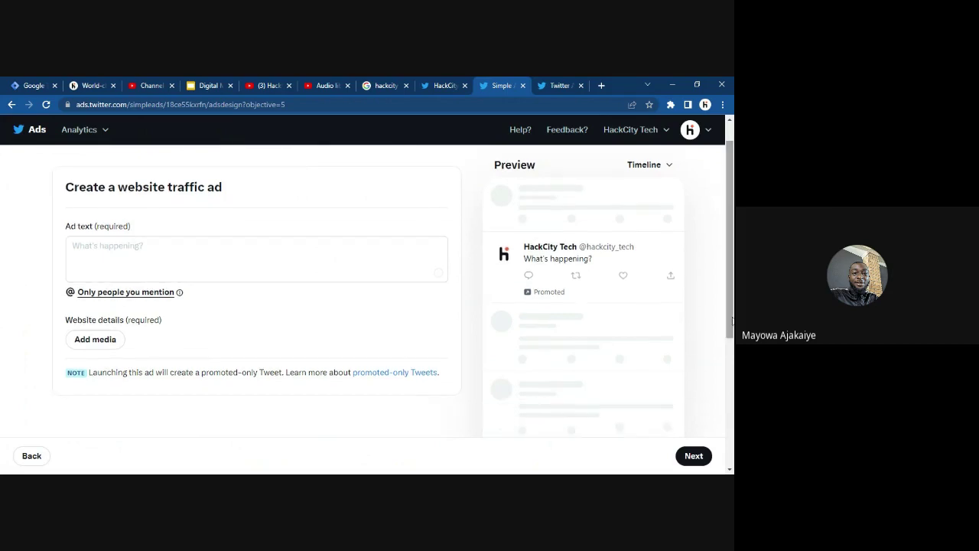
pyautogui.click(73, 246)
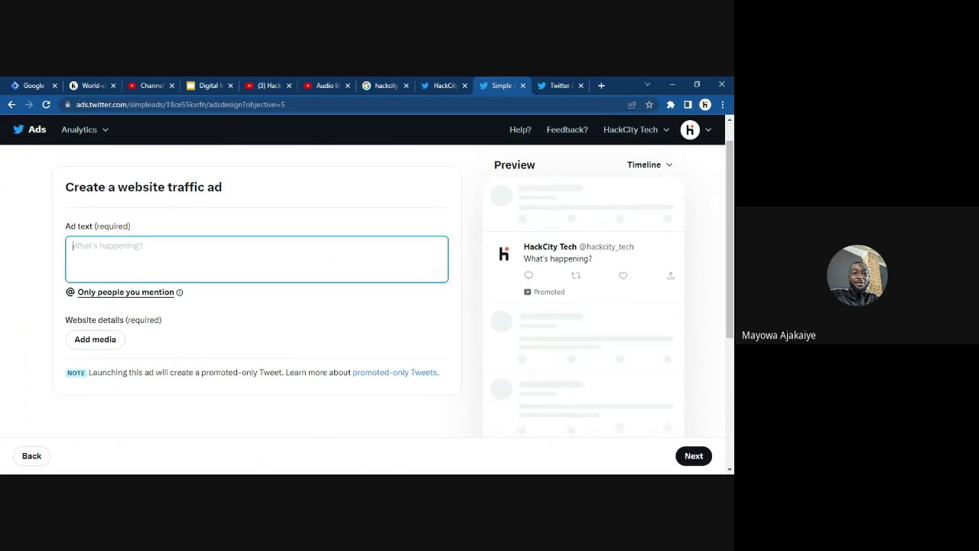
pyautogui.write('thi')
pyautogui.press('BackSpace')
pyautogui.press('BackSpace')
pyautogui.press('BackSpace')
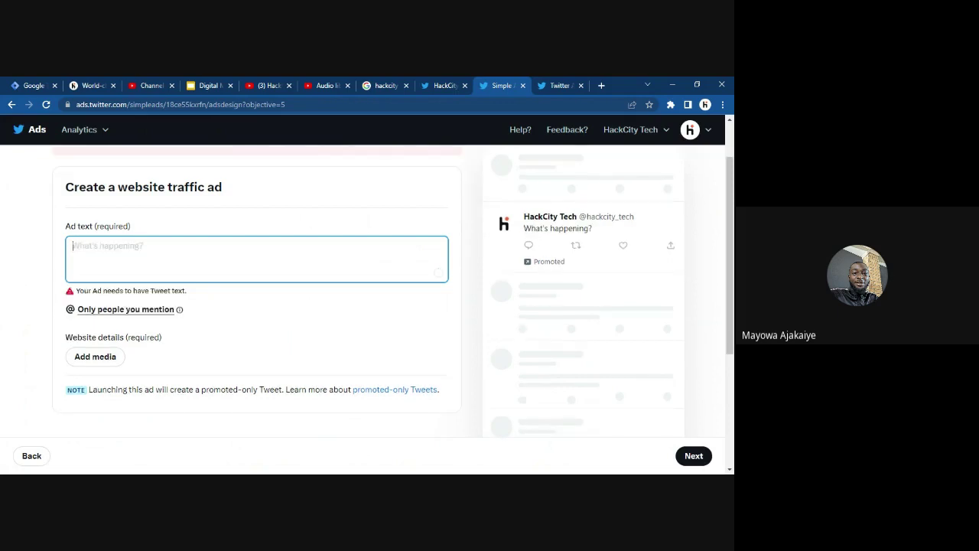
pyautogui.write('Lea')
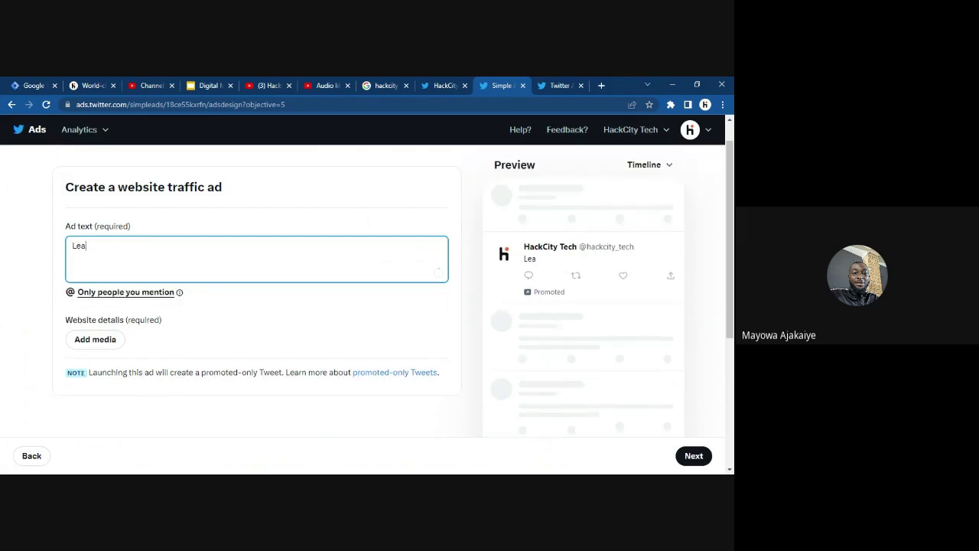
pyautogui.write('rning Digt')
pyautogui.press('BackSpace')
pyautogui.write('ital')
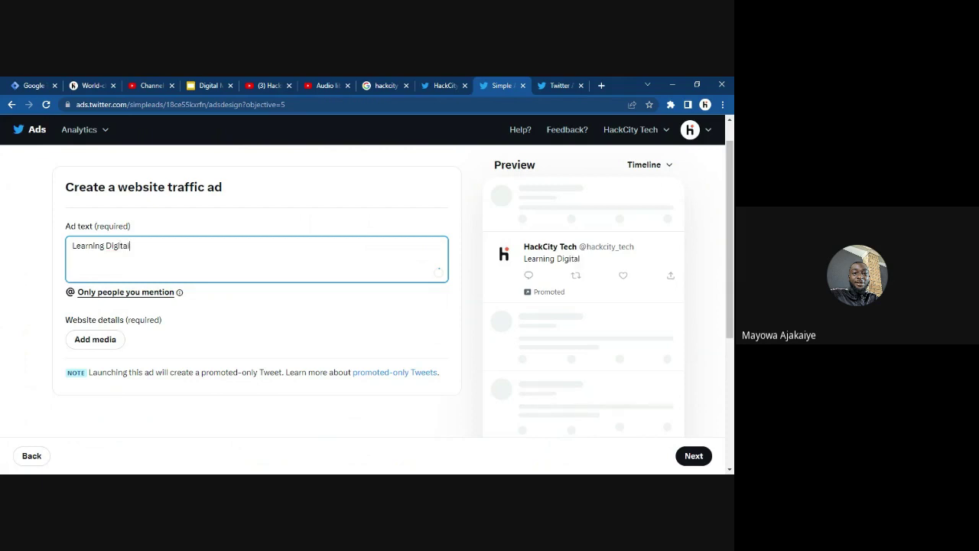
pyautogui.write(' Marketing')
pyautogui.scroll(-1, 719, 260)
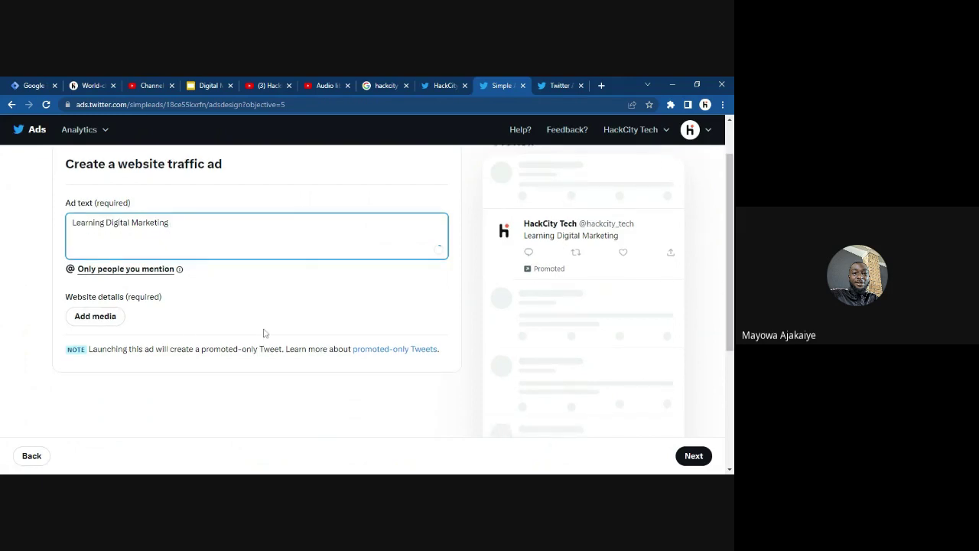
# Upload the image UI UX TN. (Day 5)-1.jpg to the media library and attach it to the ad
pyautogui.click(95, 316)
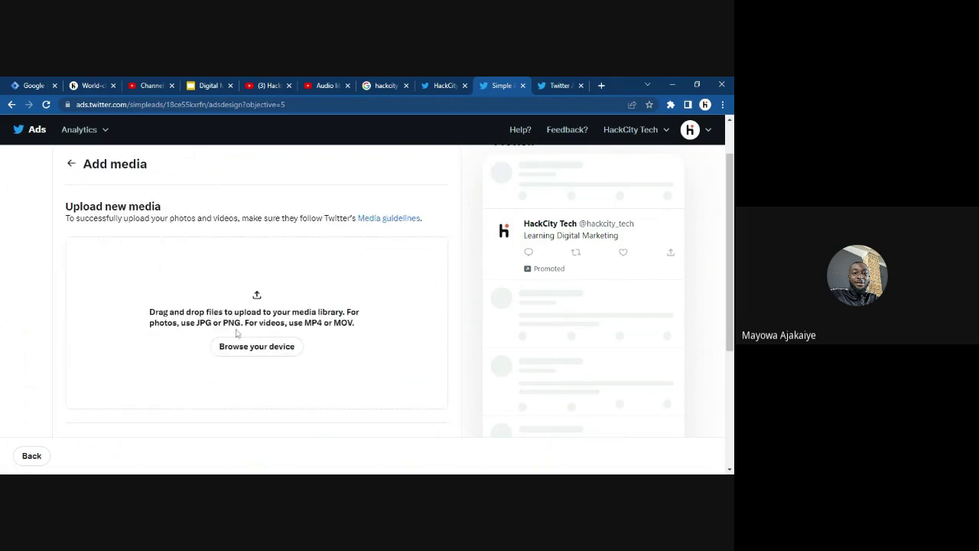
pyautogui.click(231, 347)
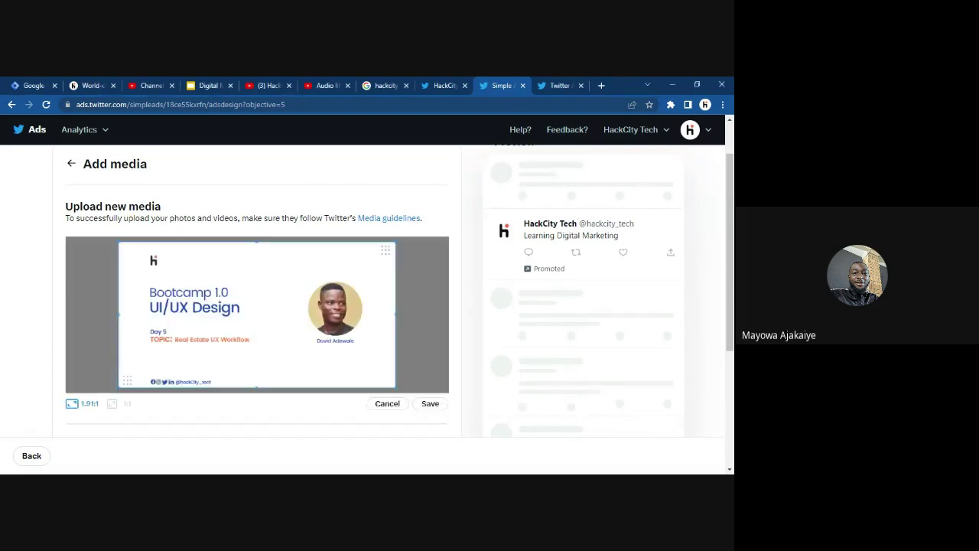
pyautogui.click(428, 405)
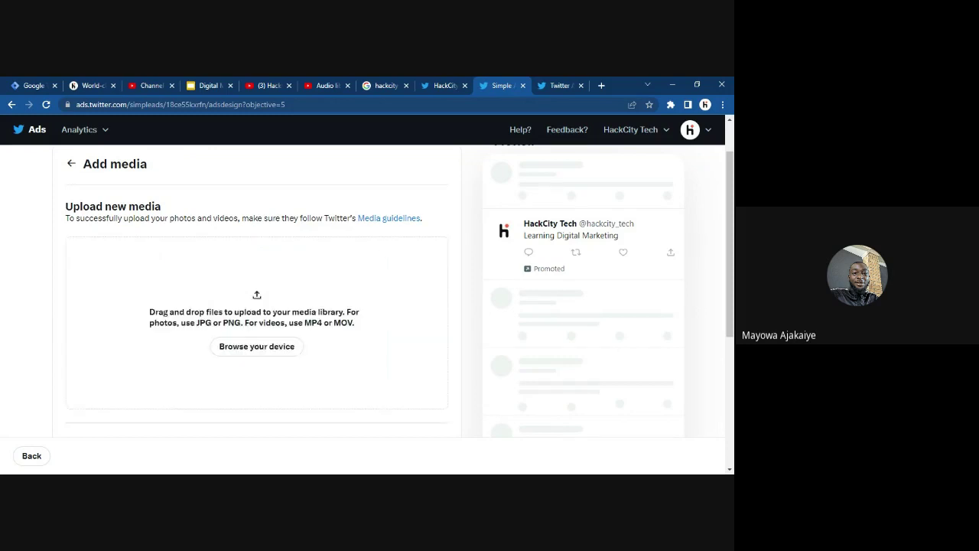
pyautogui.moveTo(727, 186); pyautogui.dragTo(733, 325)
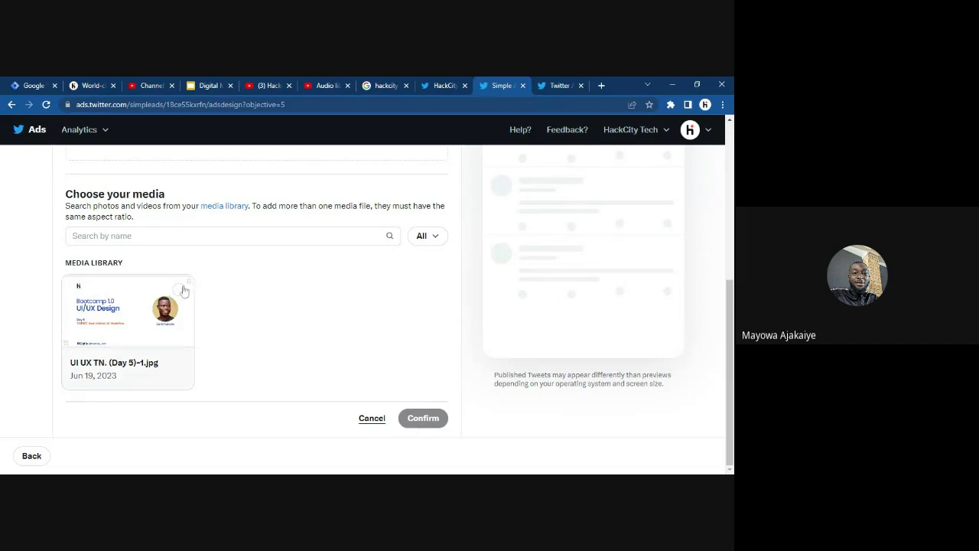
pyautogui.click(178, 290)
pyautogui.click(433, 420)
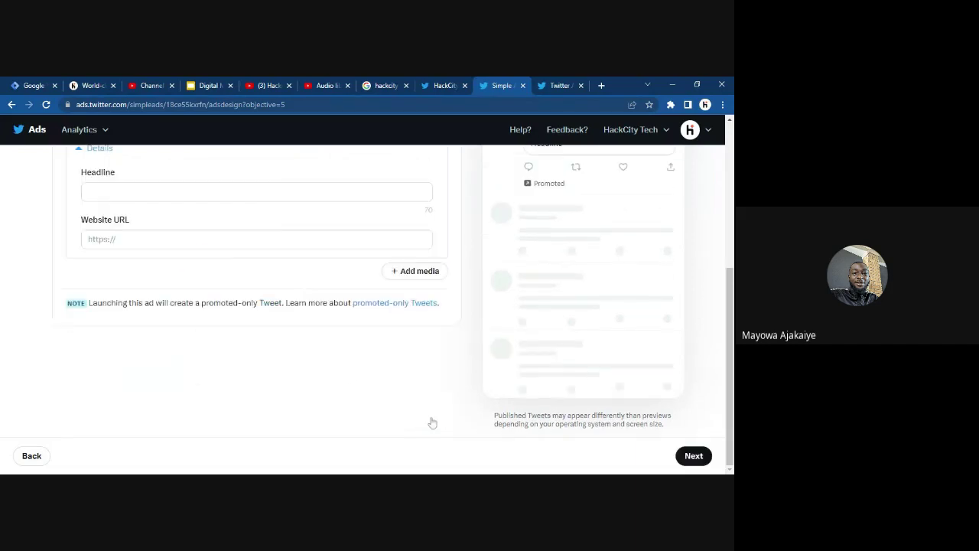
# Set the headline of the ad's website details to "Bootcamp 1.0 with HackCity Tech"
pyautogui.scroll(2, 729, 246)
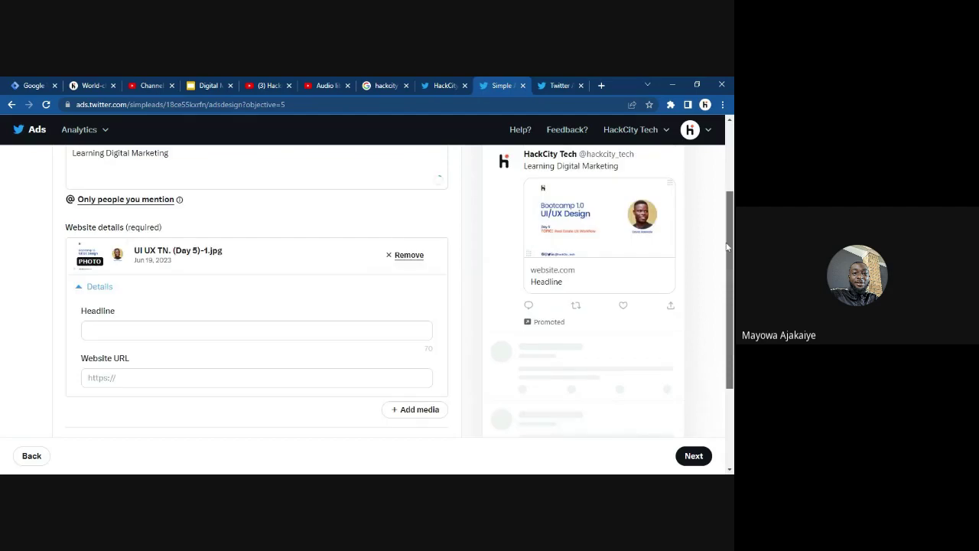
pyautogui.scroll(2, 723, 222)
pyautogui.scroll(-3, 714, 253)
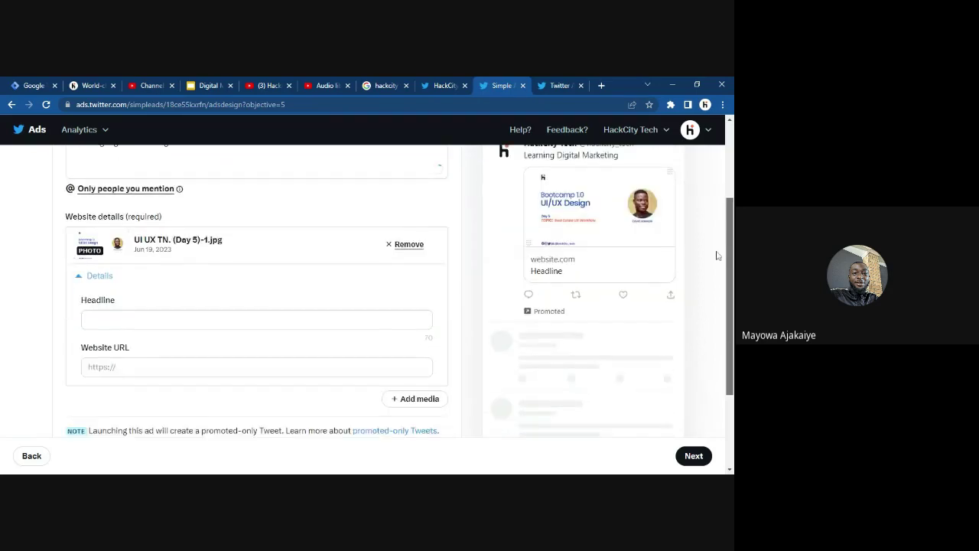
pyautogui.scroll(2, 718, 253)
pyautogui.scroll(-1, 719, 241)
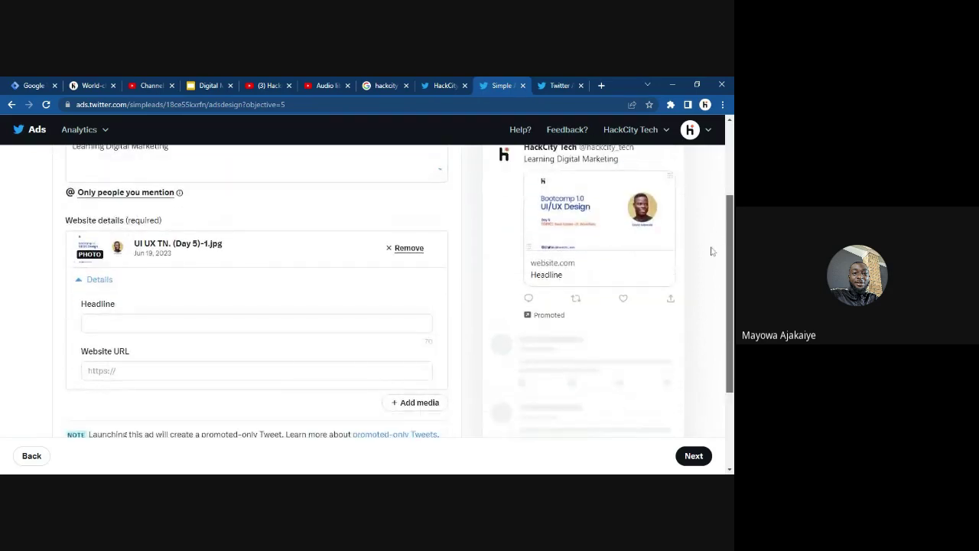
pyautogui.click(170, 323)
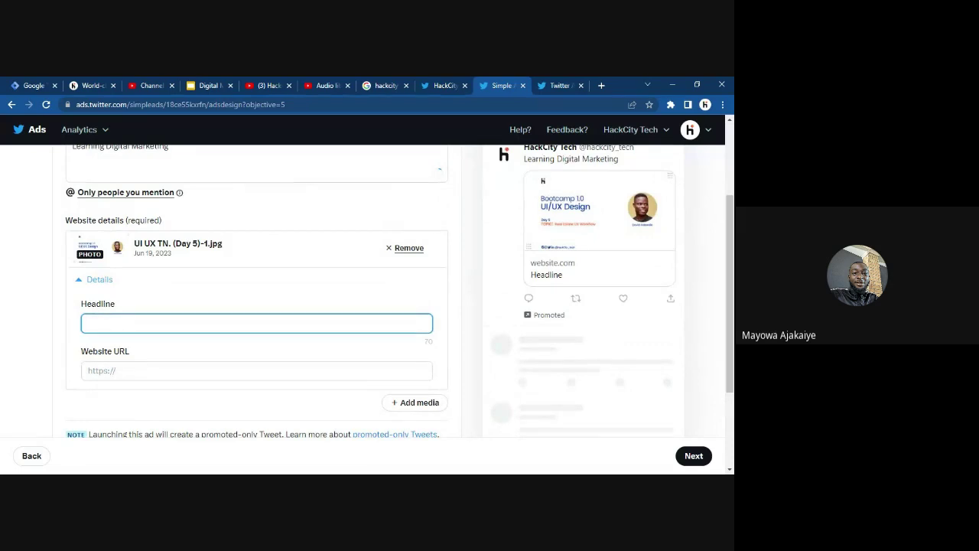
pyautogui.write('Bootcamp 1.0 with hackC')
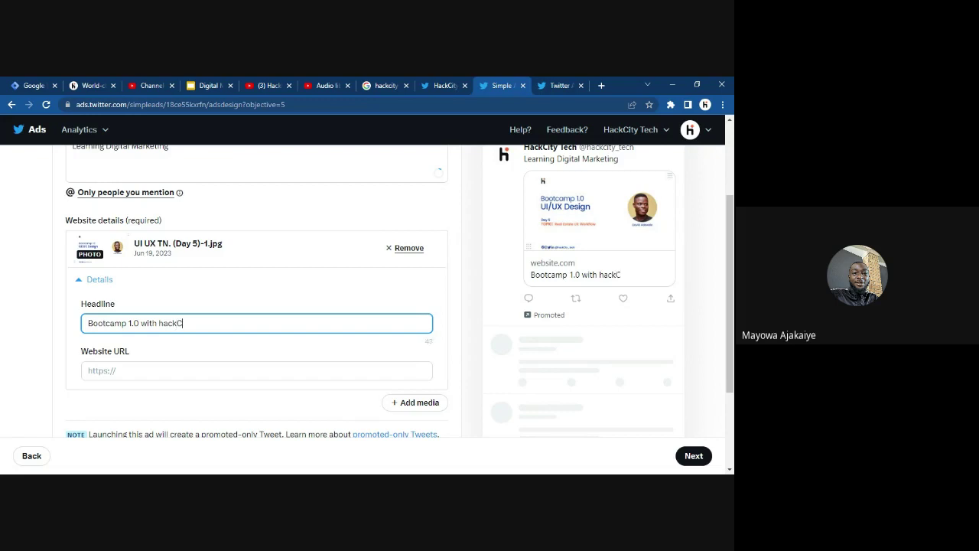
pyautogui.write('ity Tech')
pyautogui.click(163, 323)
pyautogui.press('BackSpace')
pyautogui.write('H')
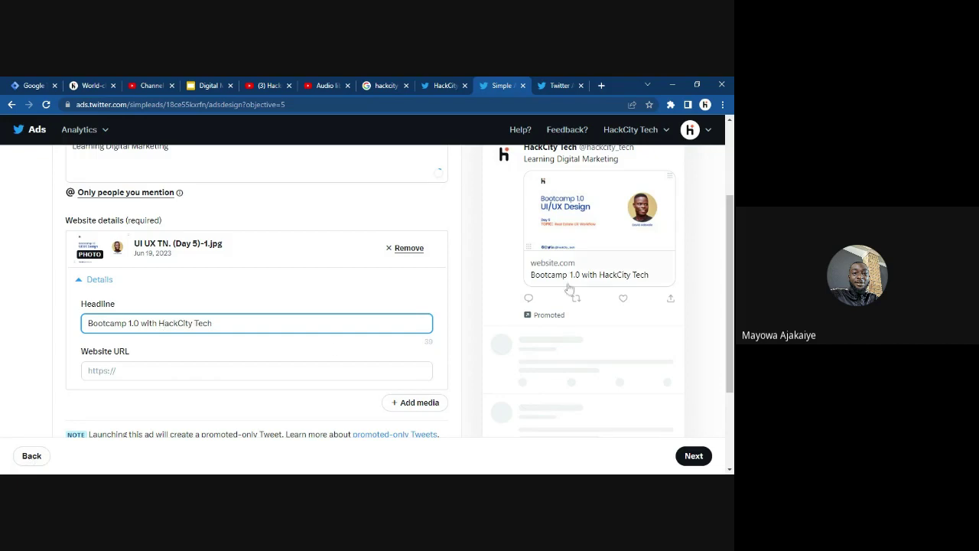
pyautogui.click(88, 370)
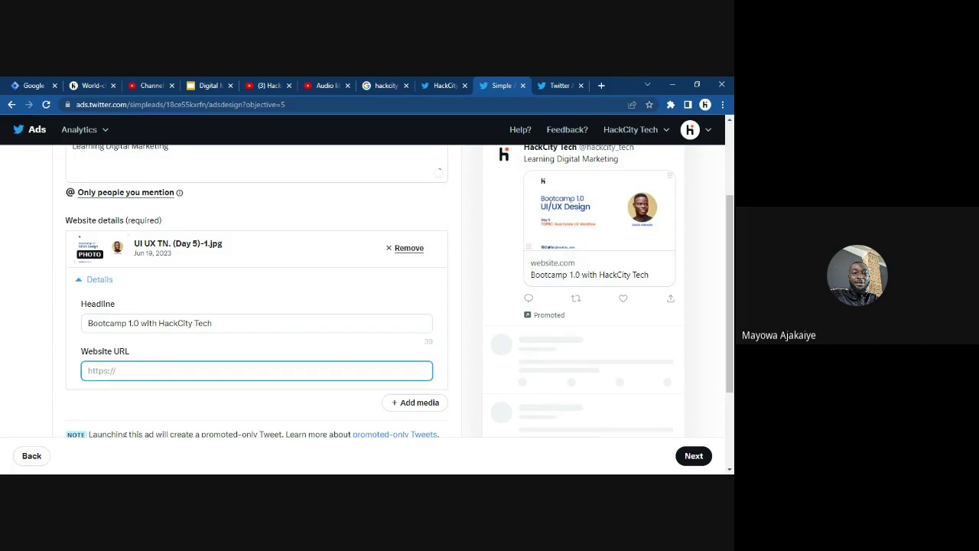
pyautogui.write('hackcity.t')
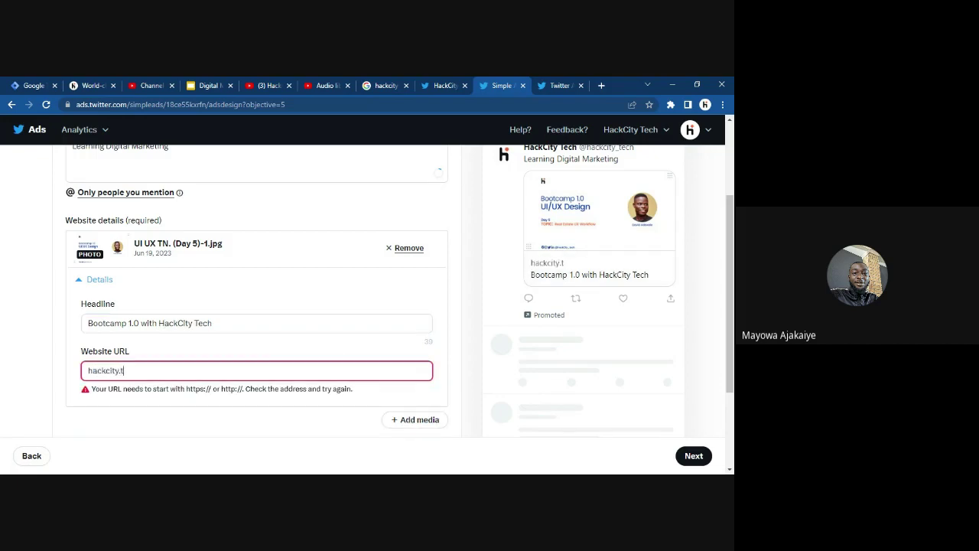
pyautogui.write('techh')
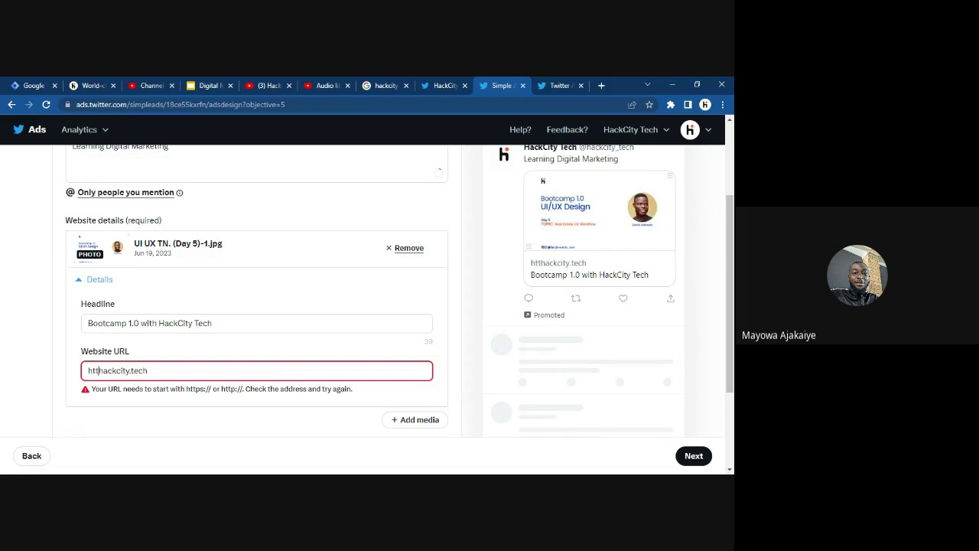
pyautogui.write('ttps://')
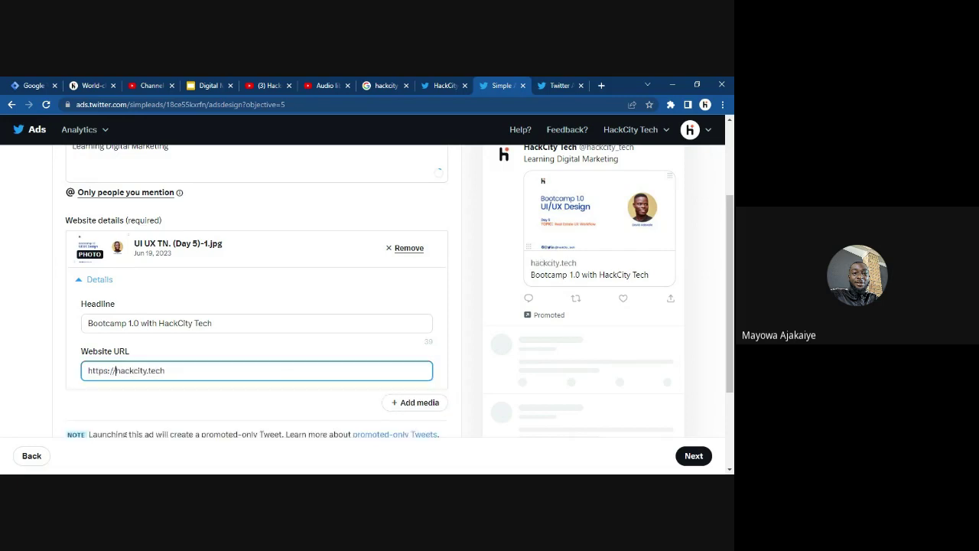
pyautogui.click(38, 350)
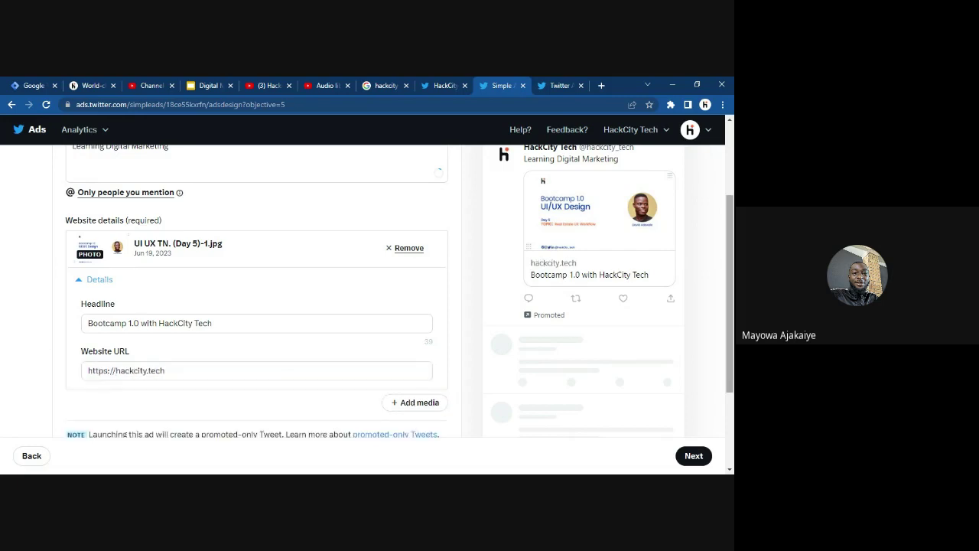
# Review the completed website traffic ad and continue to the delivery customization stage
pyautogui.scroll(2, 727, 218)
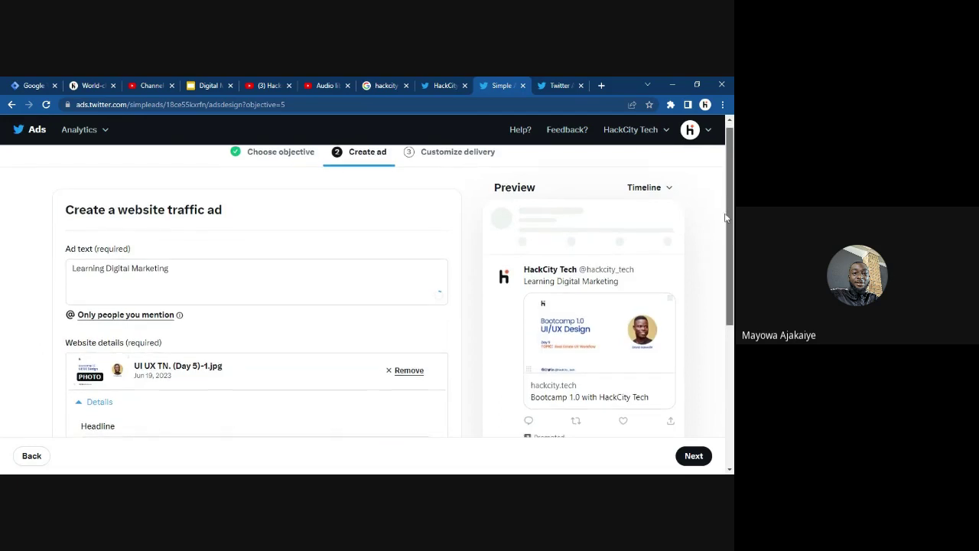
pyautogui.scroll(-3, 728, 217)
pyautogui.scroll(-2, 702, 422)
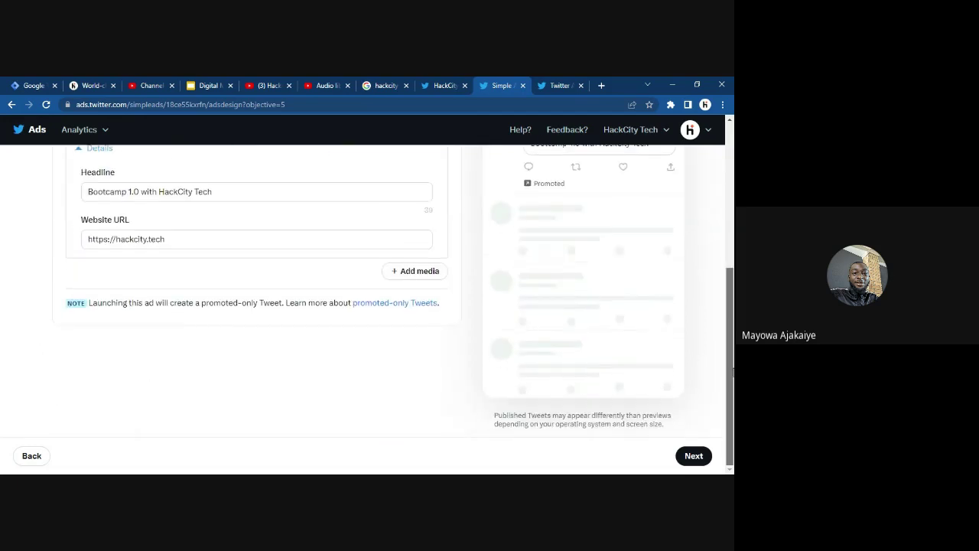
pyautogui.click(694, 455)
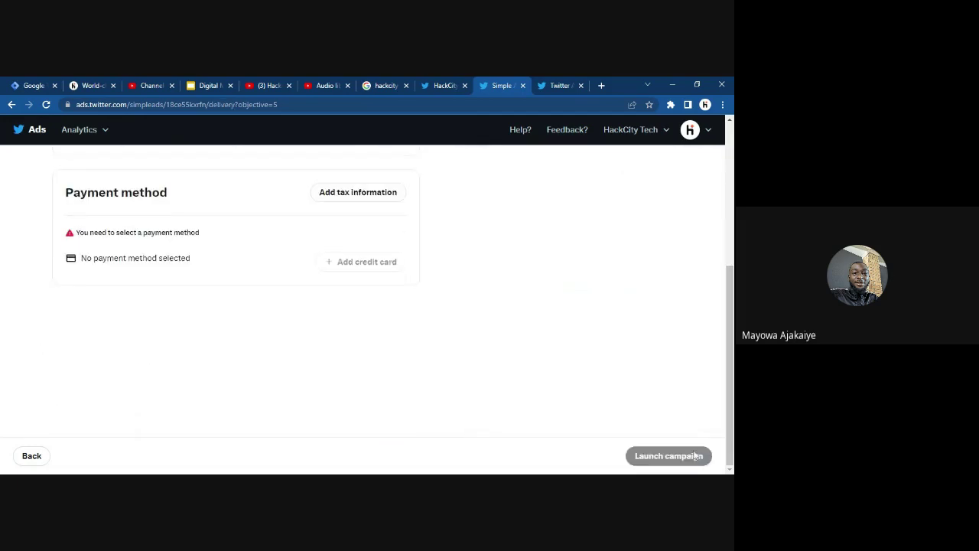
# Expand the demographics settings and remove Nigeria from the included locations
pyautogui.scroll(3, 389, 290)
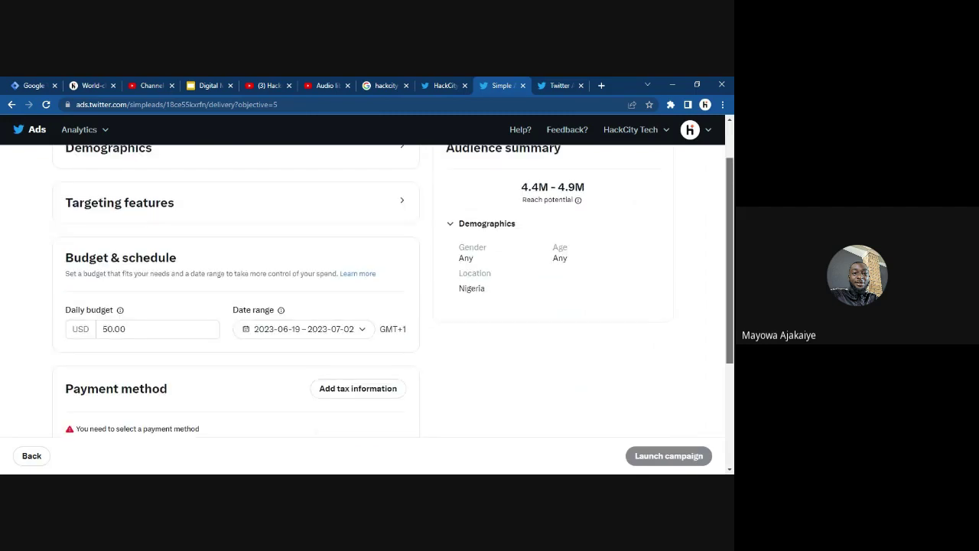
pyautogui.scroll(1, 731, 247)
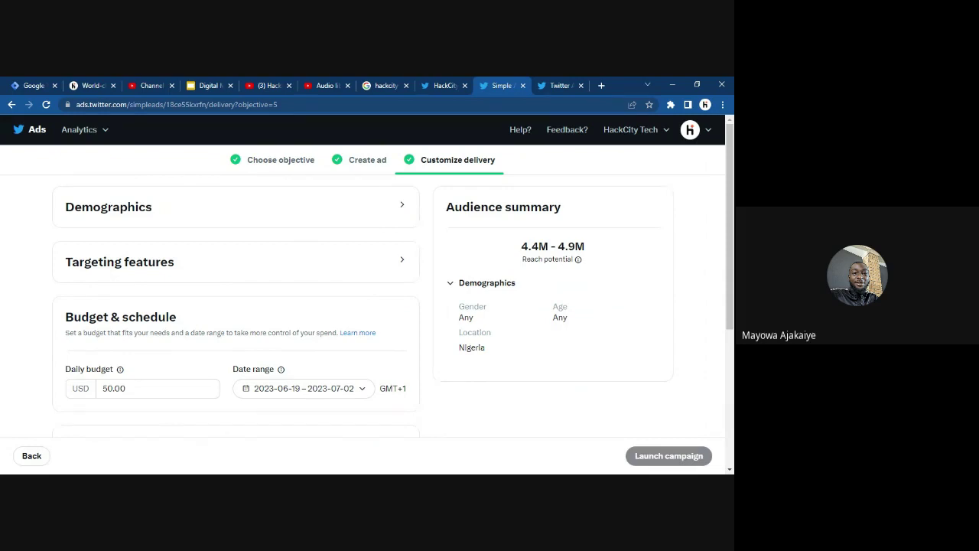
pyautogui.click(401, 209)
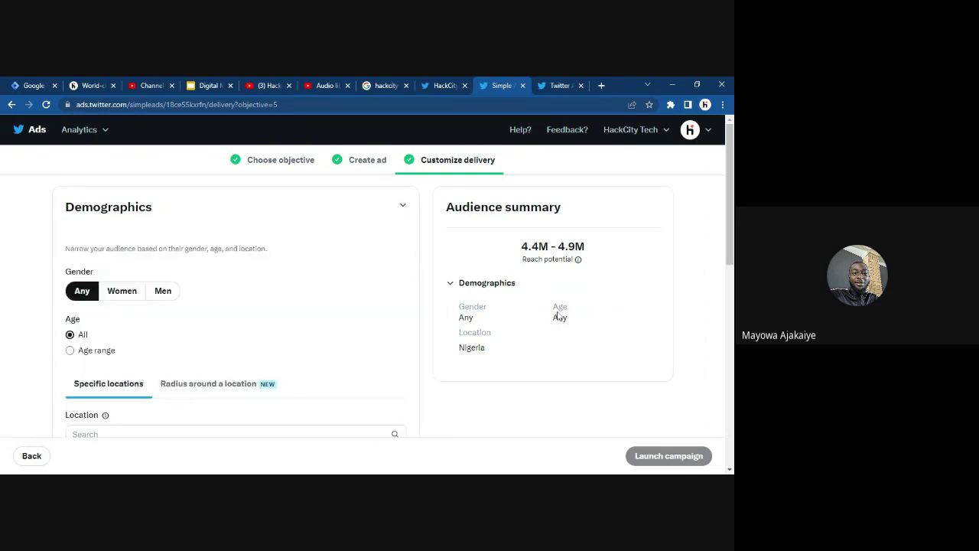
pyautogui.scroll(-3, 561, 316)
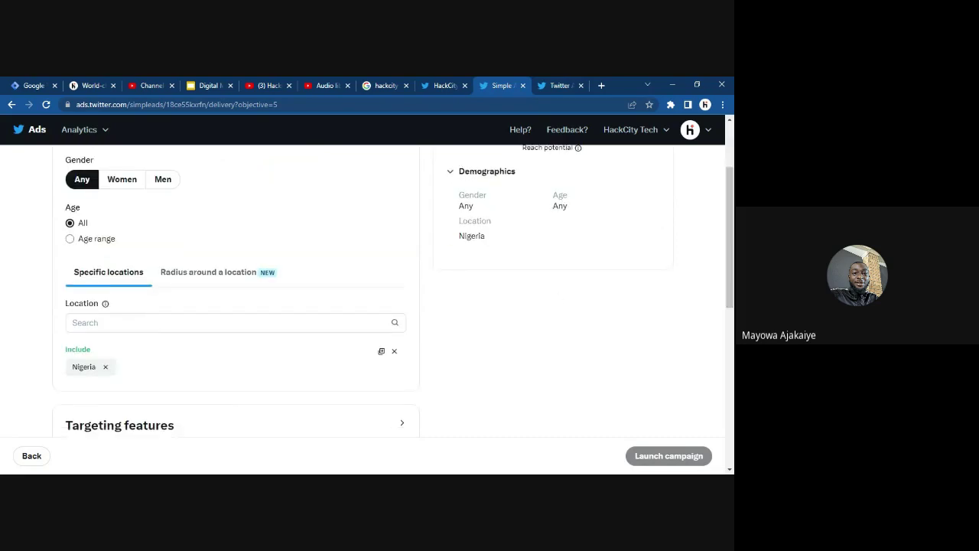
pyautogui.click(105, 367)
# Check the address option for targeting a radius around a location and return to specific locations
pyautogui.click(201, 280)
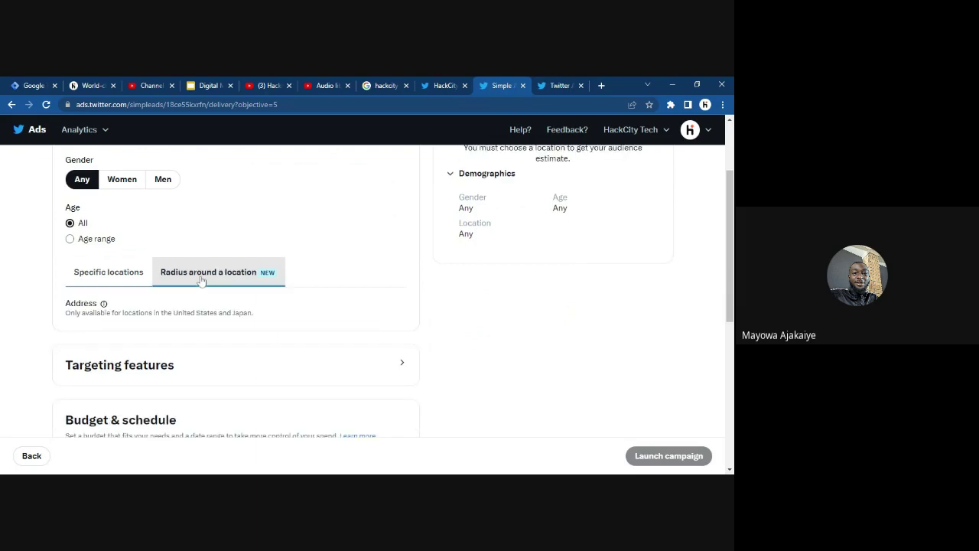
pyautogui.click(73, 330)
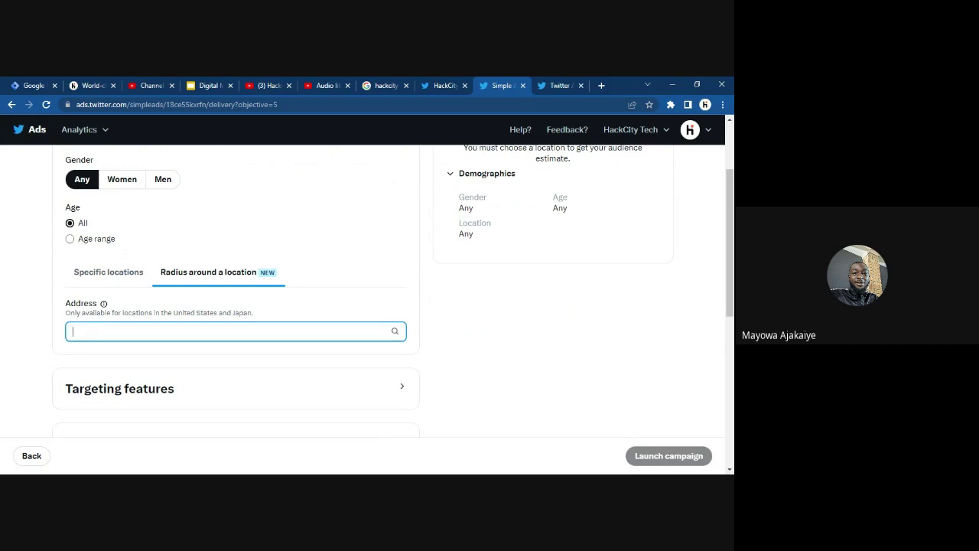
pyautogui.click(111, 279)
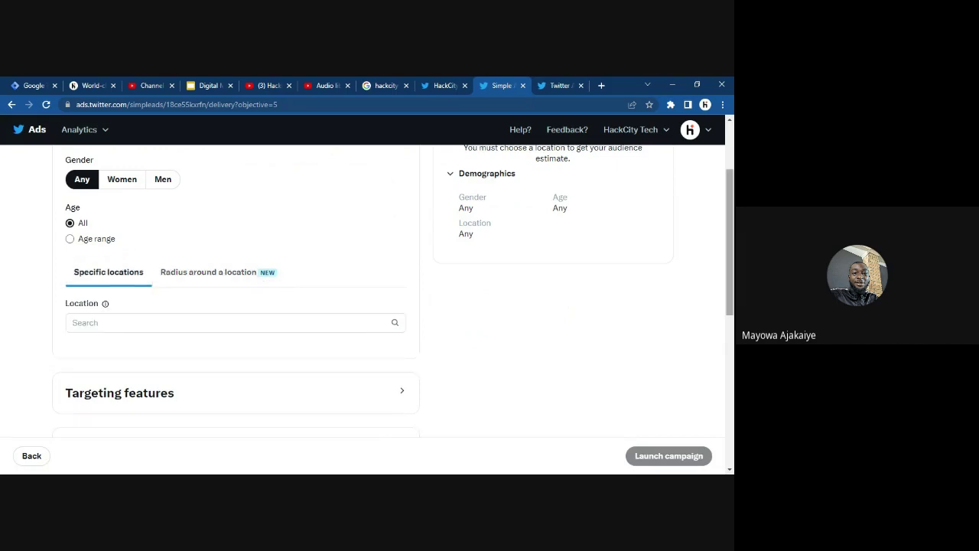
pyautogui.moveTo(728, 233)
pyautogui.mouseDown()
pyautogui.moveTo(729, 216)
pyautogui.moveTo(727, 232)
pyautogui.mouseUp()
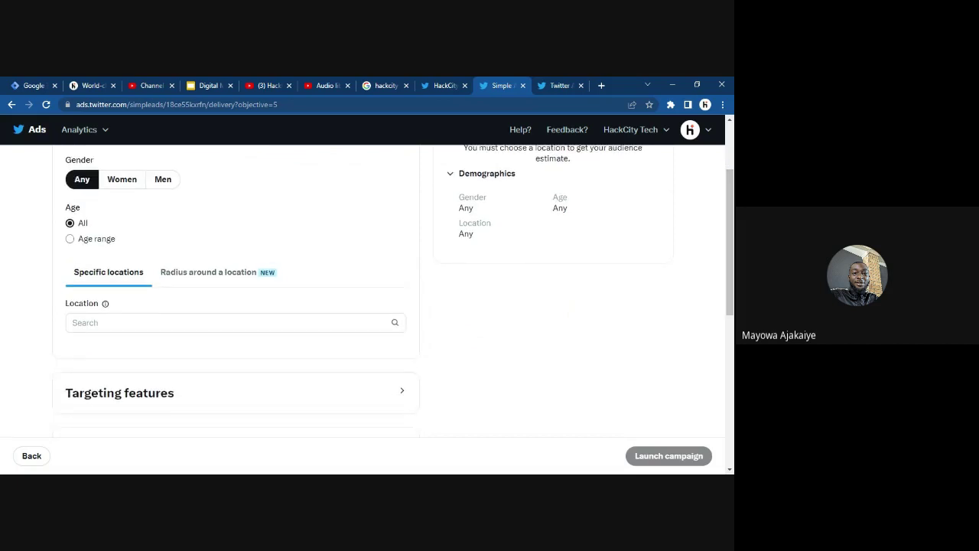
# Search the specific locations for Lagos and include the city of Lagos, Nigeria in the ad's audience
pyautogui.click(230, 322)
pyautogui.write('Lagos')
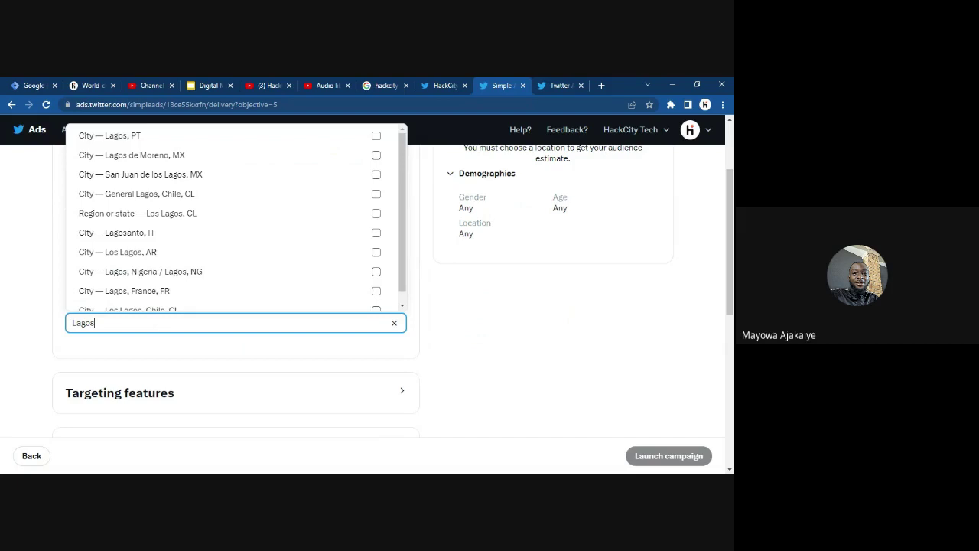
pyautogui.write(' n')
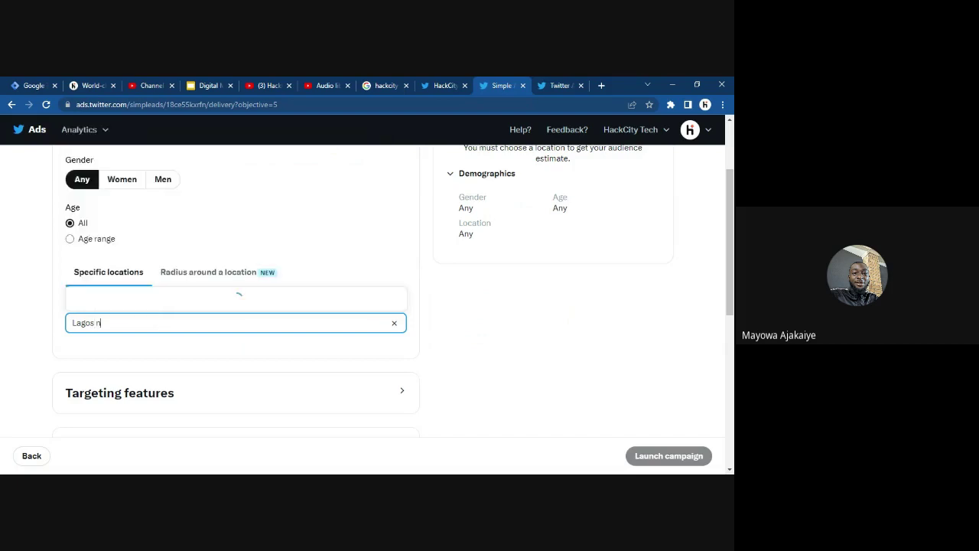
pyautogui.press('BackSpace')
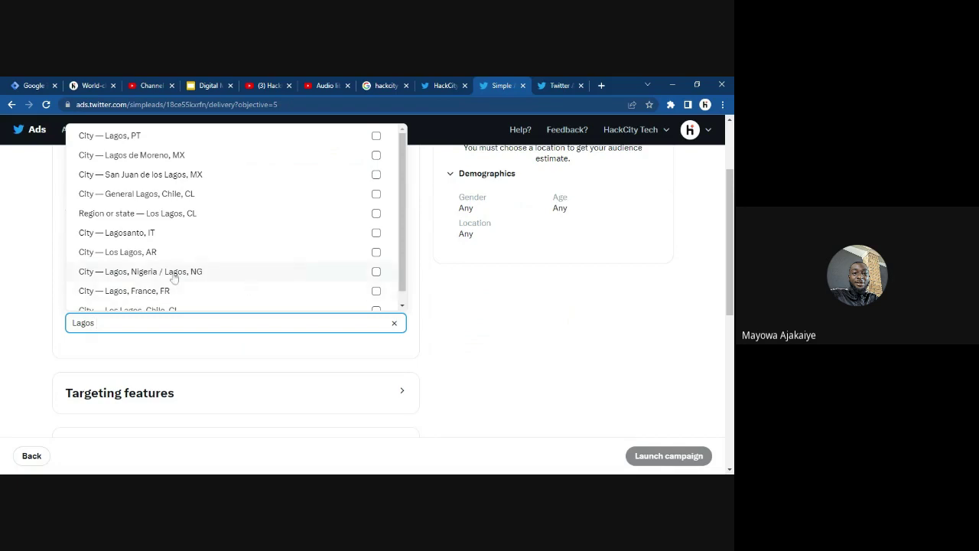
pyautogui.click(376, 272)
pyautogui.click(494, 342)
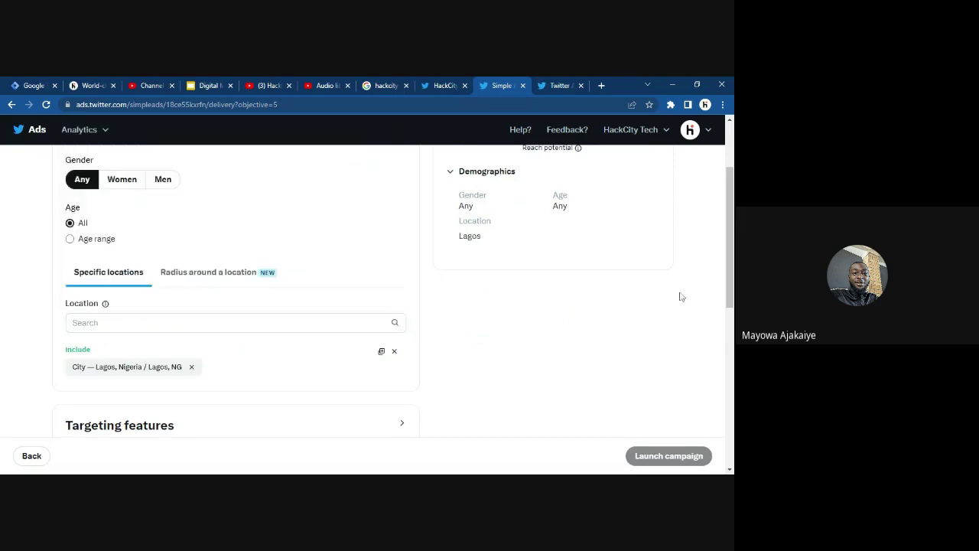
# Expand the targeting features and add "digital marketing" as a target keyword
pyautogui.scroll(-1, 729, 252)
pyautogui.scroll(-2, 359, 294)
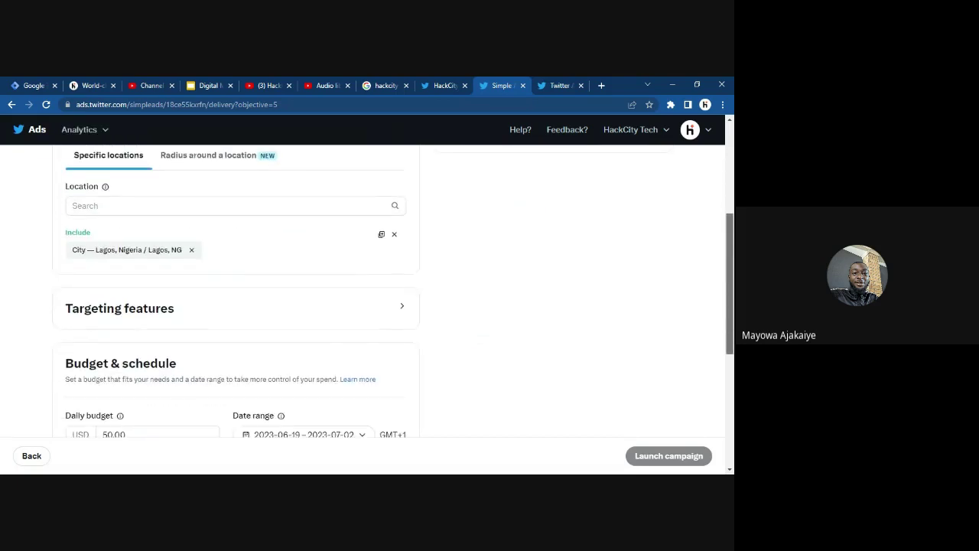
pyautogui.click(359, 295)
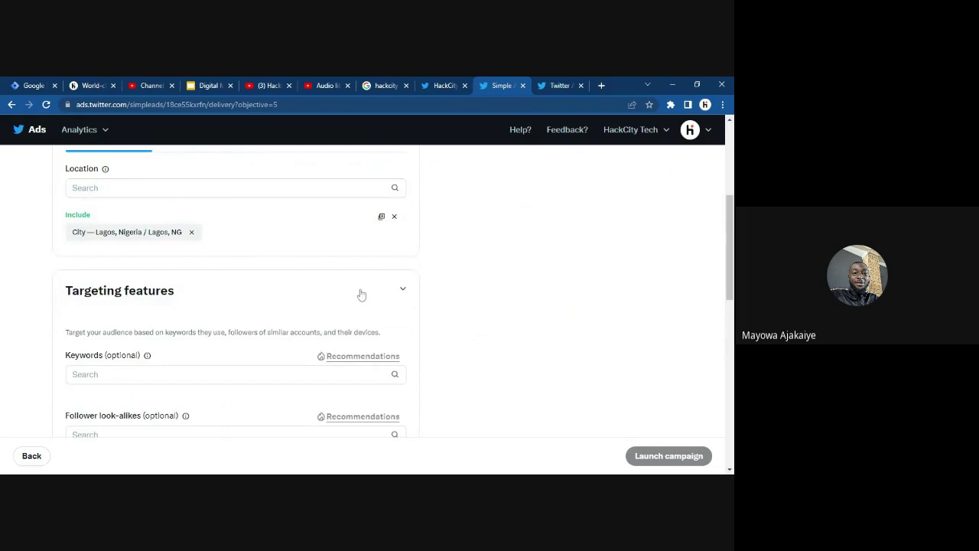
pyautogui.scroll(-1, 360, 294)
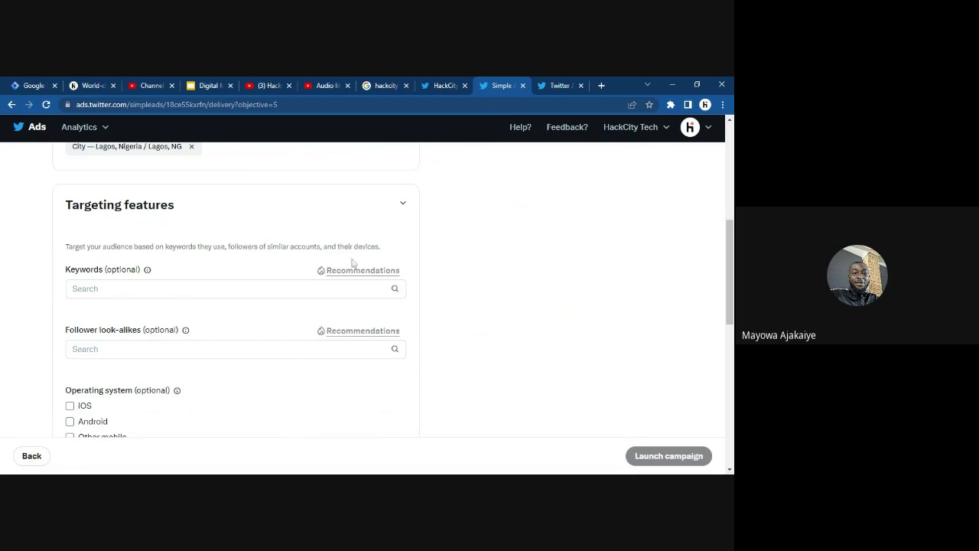
pyautogui.click(181, 289)
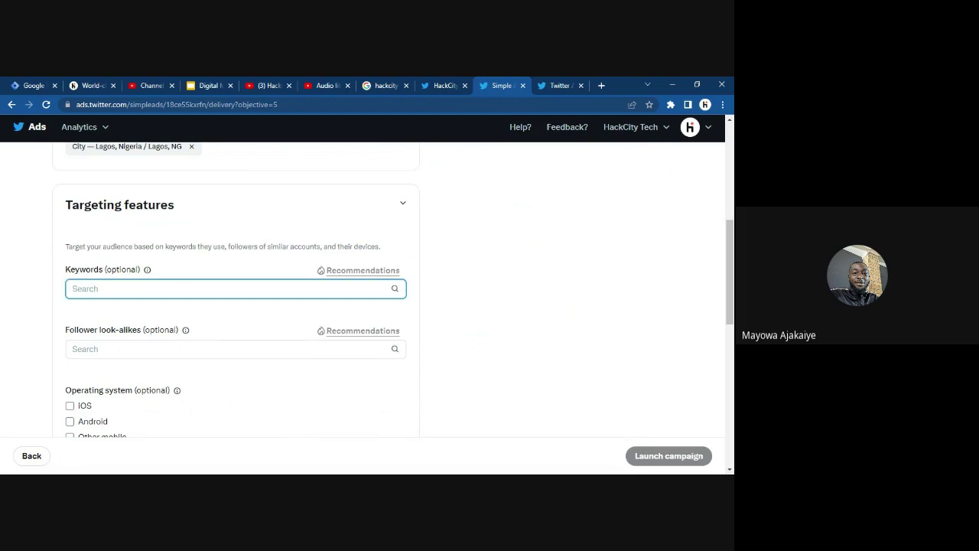
pyautogui.write('digital ')
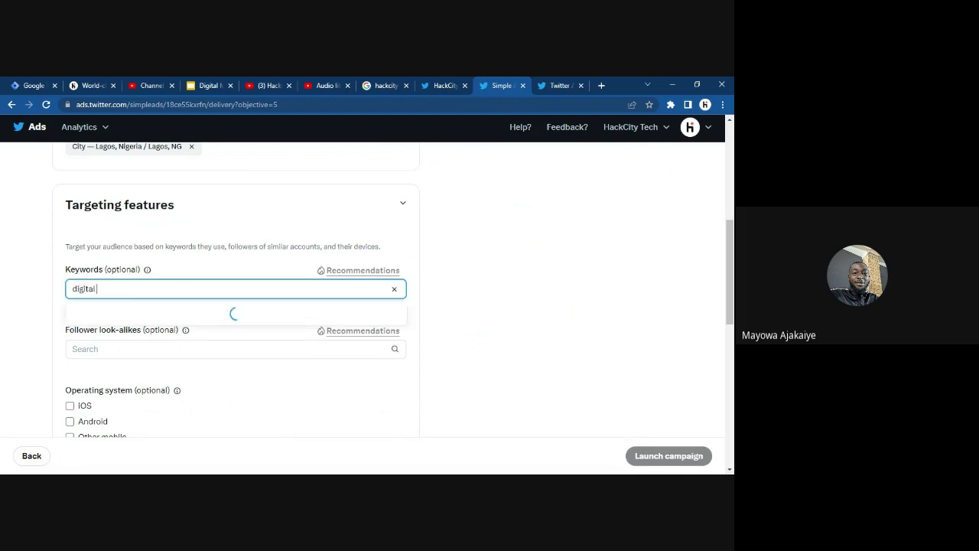
pyautogui.write('marketing')
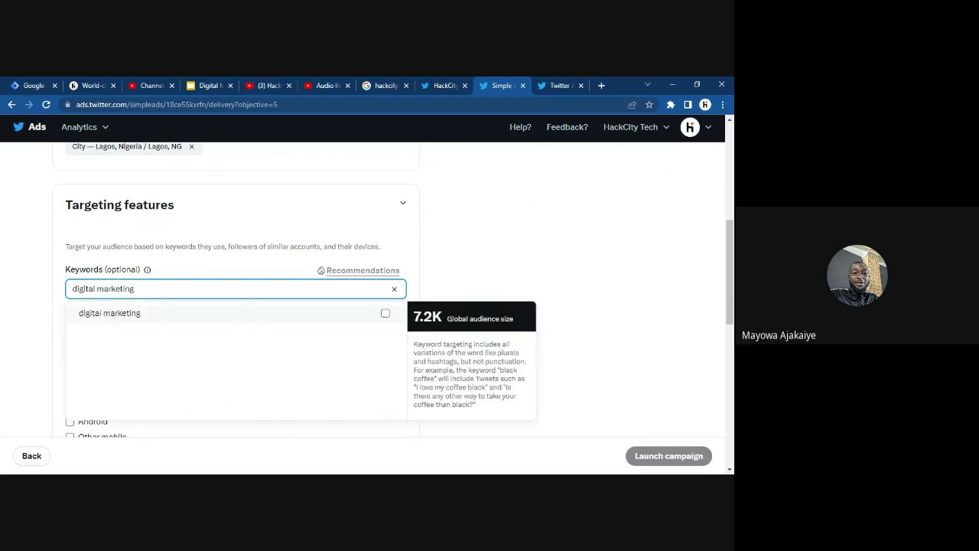
pyautogui.click(385, 314)
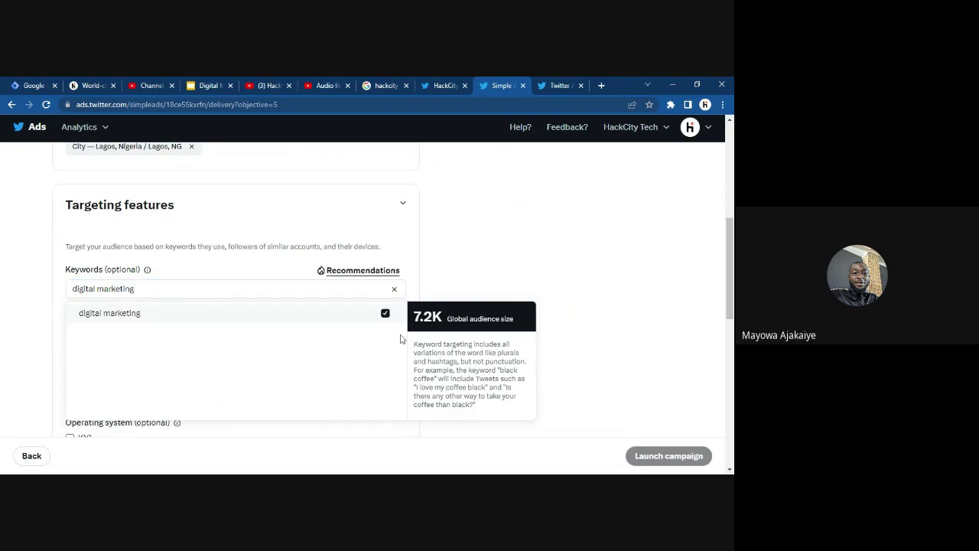
# Add the recommended keywords content marketing, seo, #internetmarketing, copywriting and #socialmarketing to the targeting, and close the recommendations
pyautogui.click(378, 272)
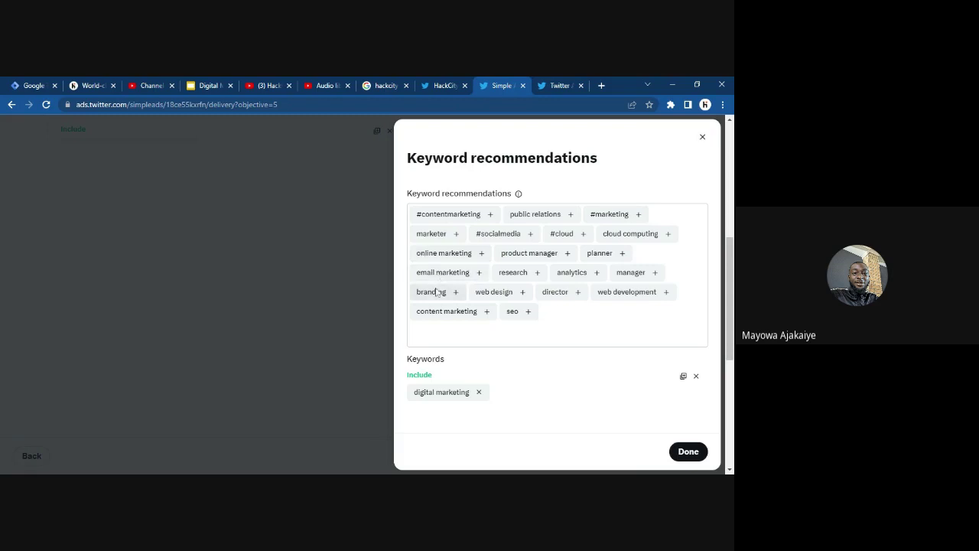
pyautogui.click(485, 311)
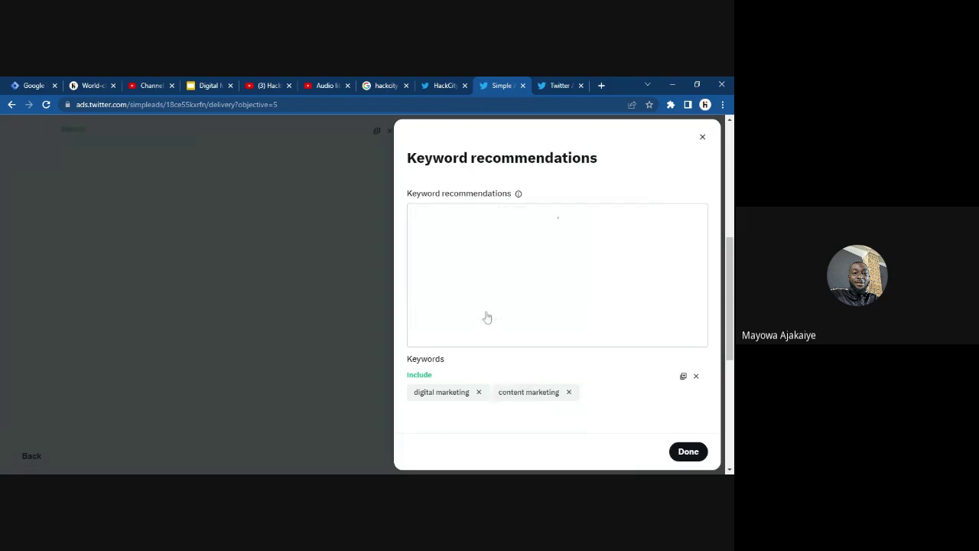
pyautogui.click(586, 312)
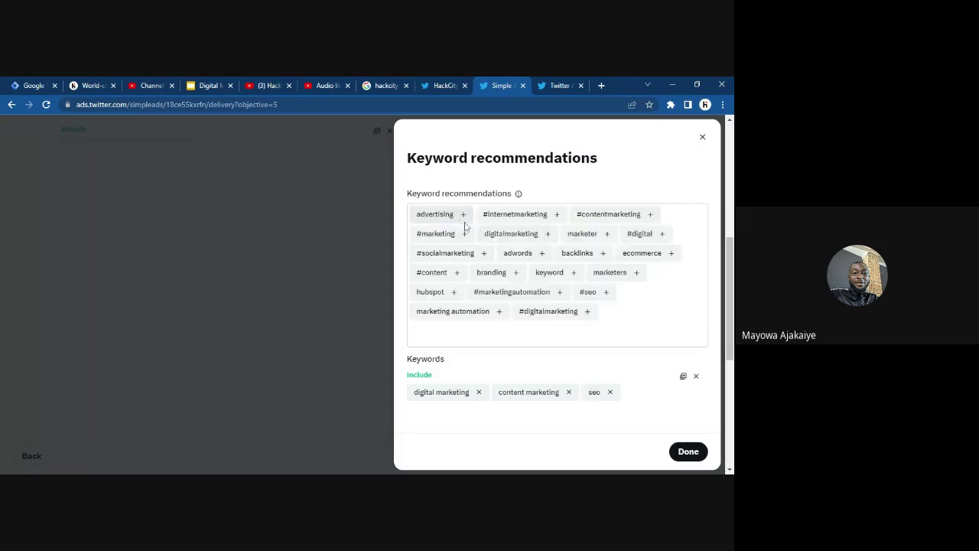
pyautogui.click(557, 214)
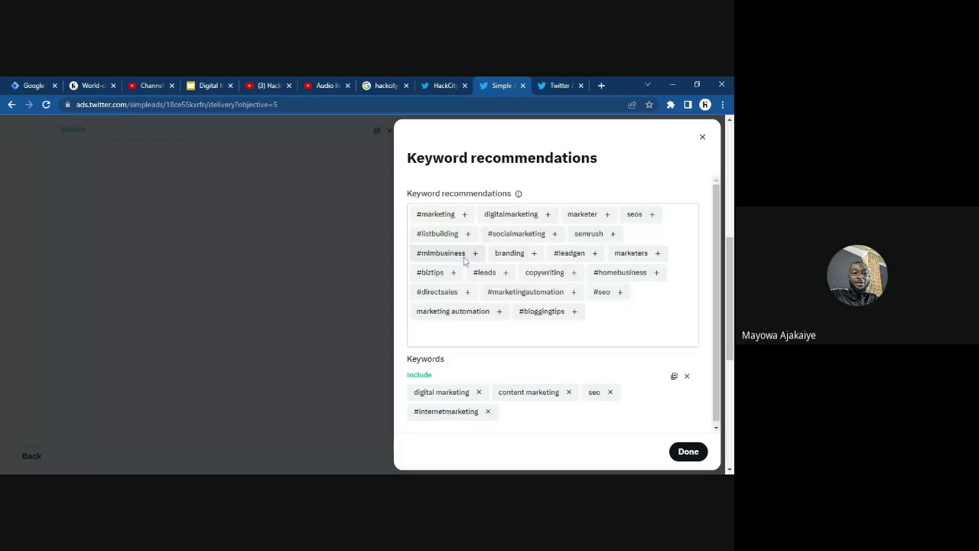
pyautogui.click(573, 275)
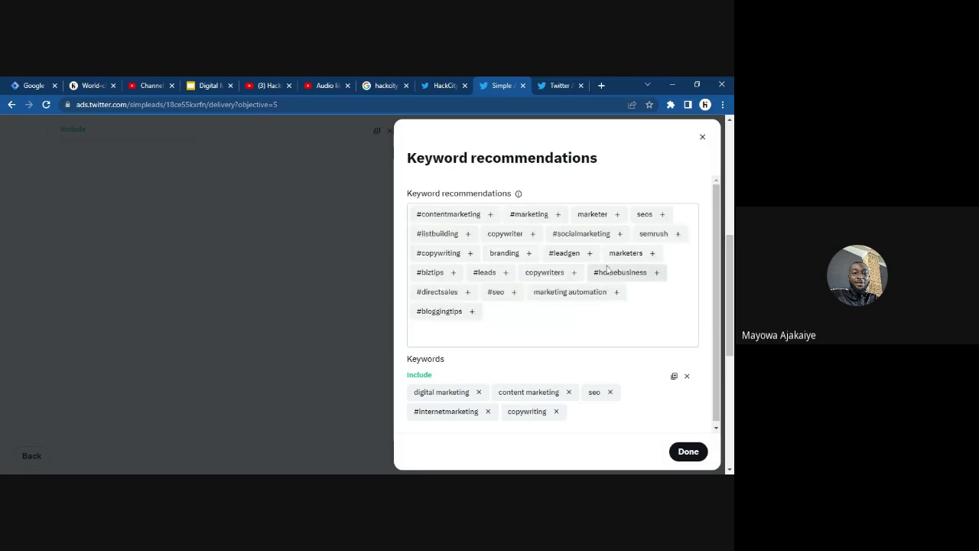
pyautogui.click(621, 236)
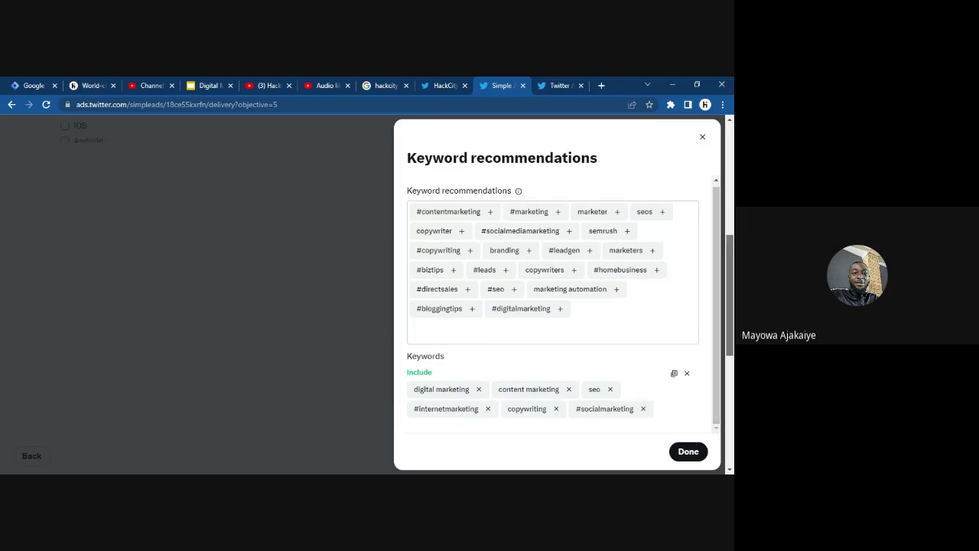
pyautogui.click(703, 137)
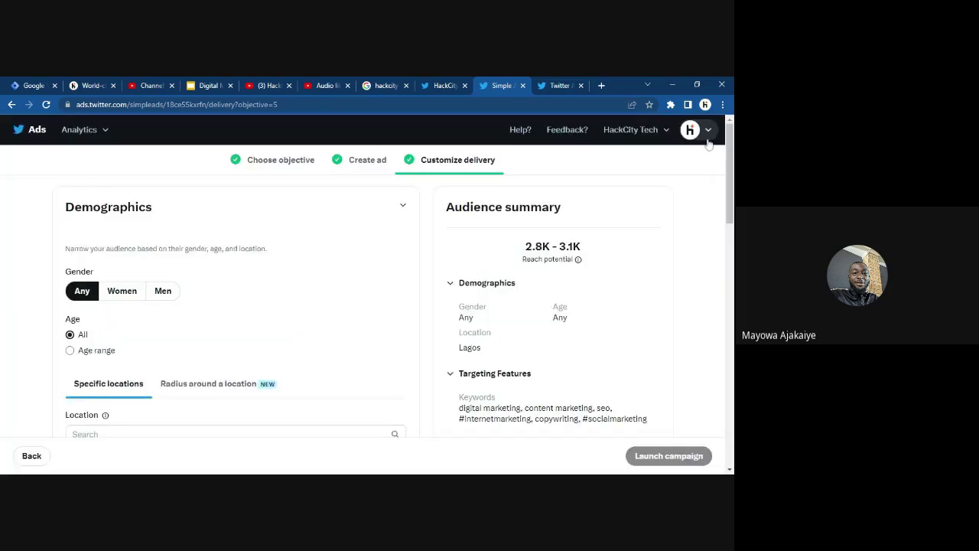
pyautogui.scroll(-5, 388, 442)
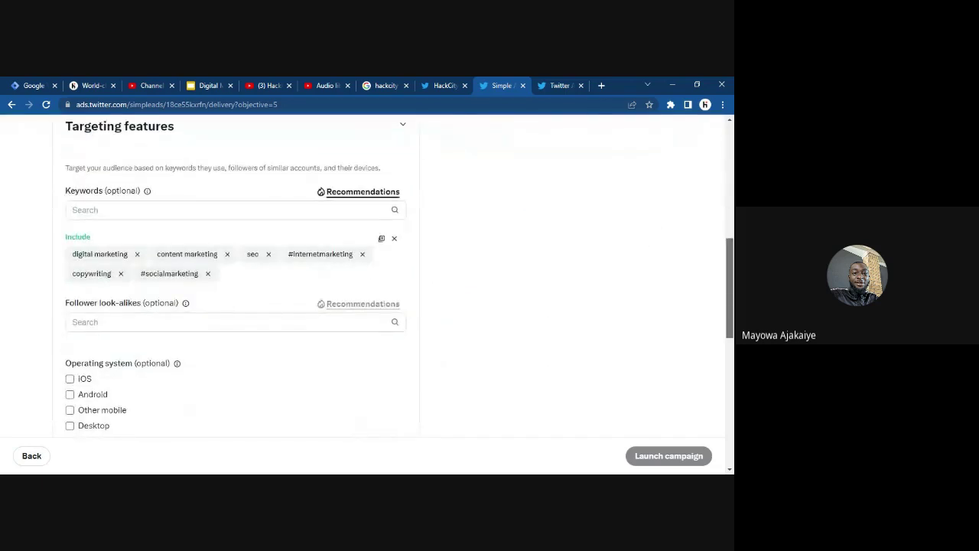
pyautogui.scroll(-1, 277, 338)
pyautogui.click(230, 298)
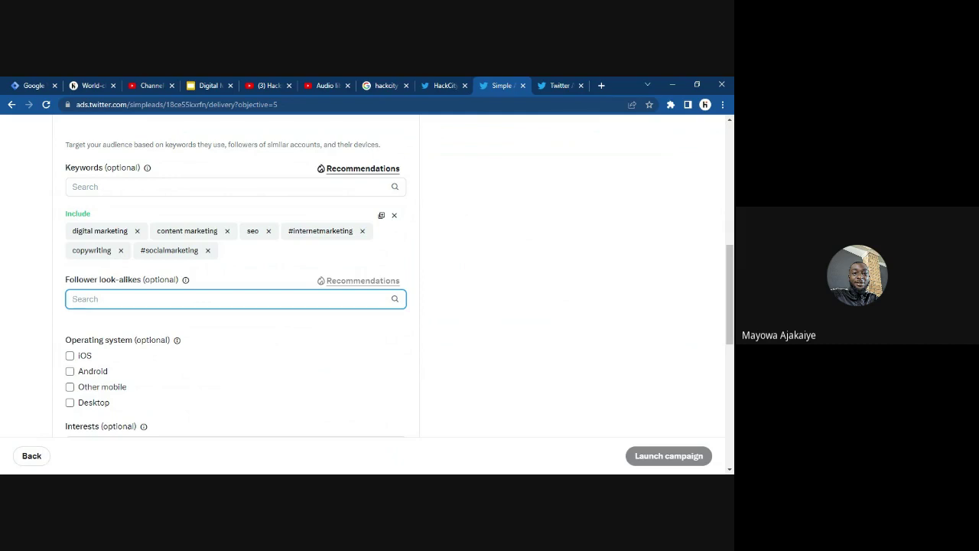
pyautogui.write('don')
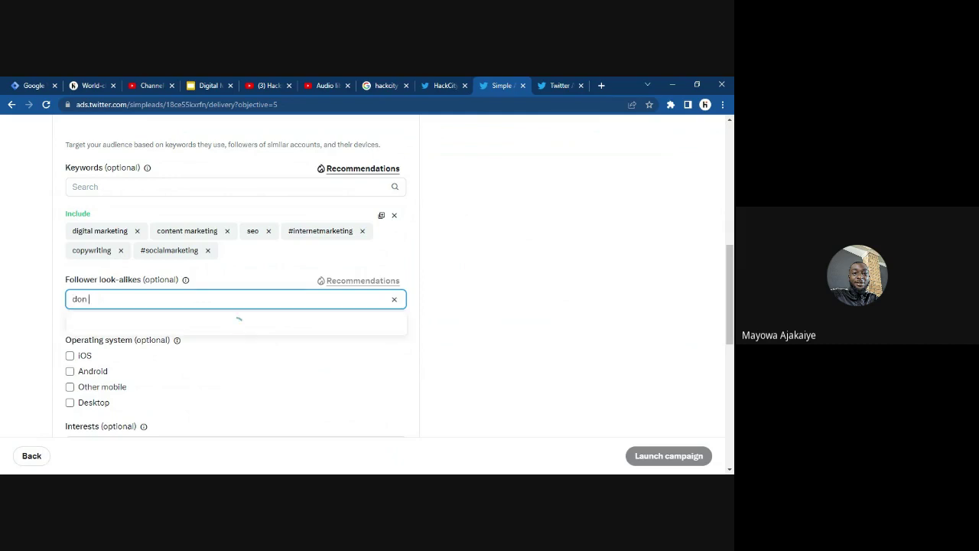
pyautogui.write(' j')
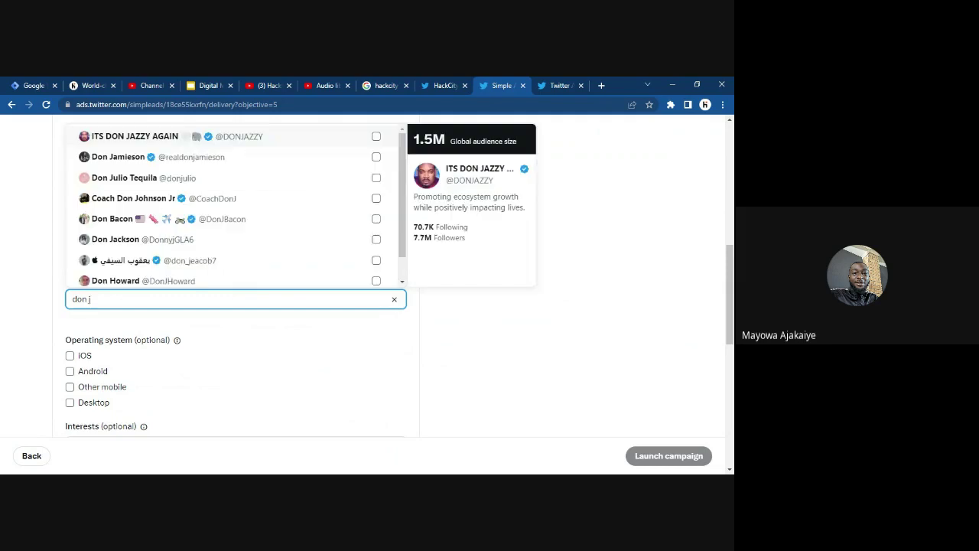
pyautogui.click(376, 137)
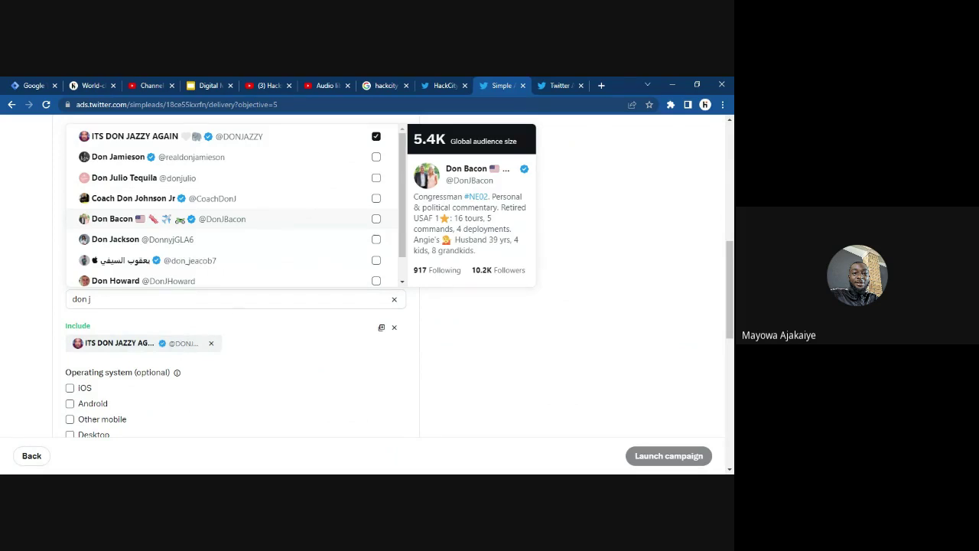
pyautogui.tripleClick(81, 298)
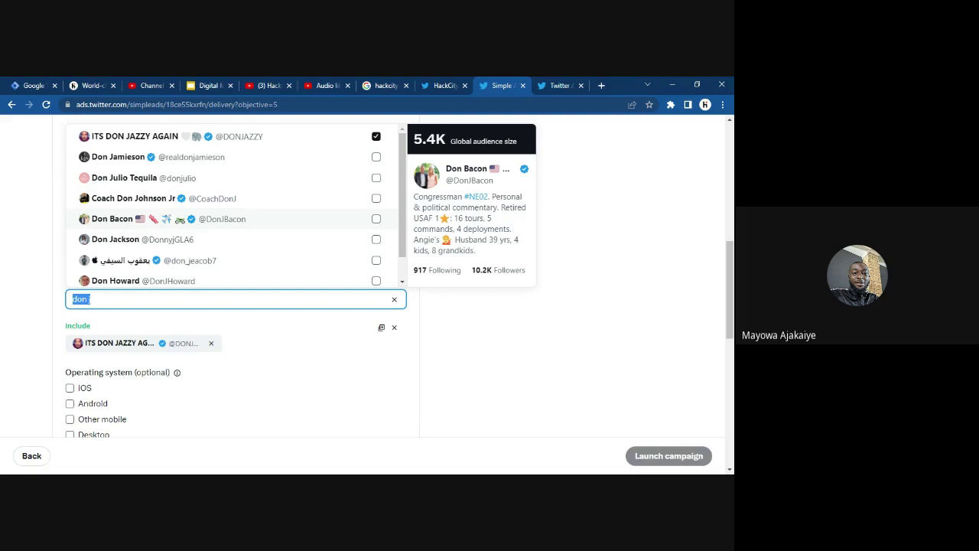
pyautogui.write('airt')
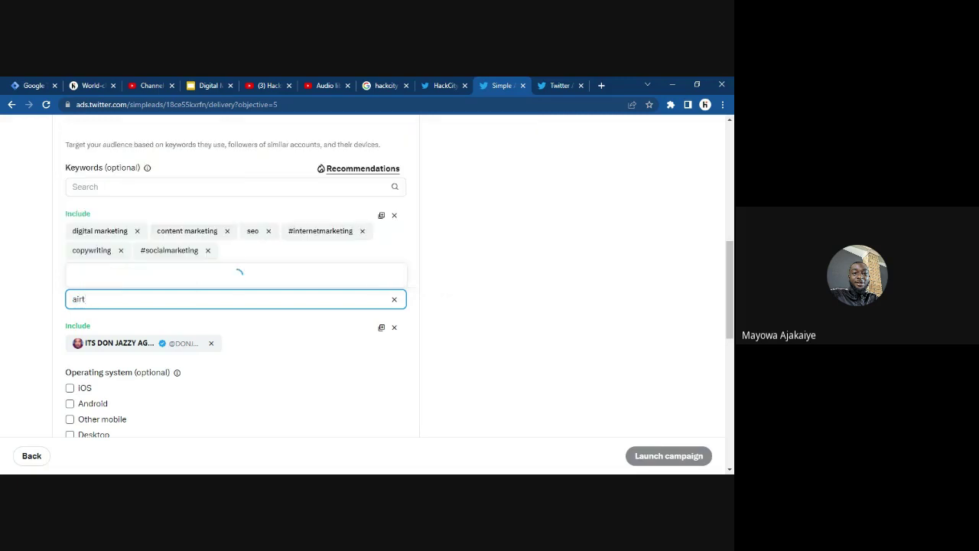
pyautogui.write('el')
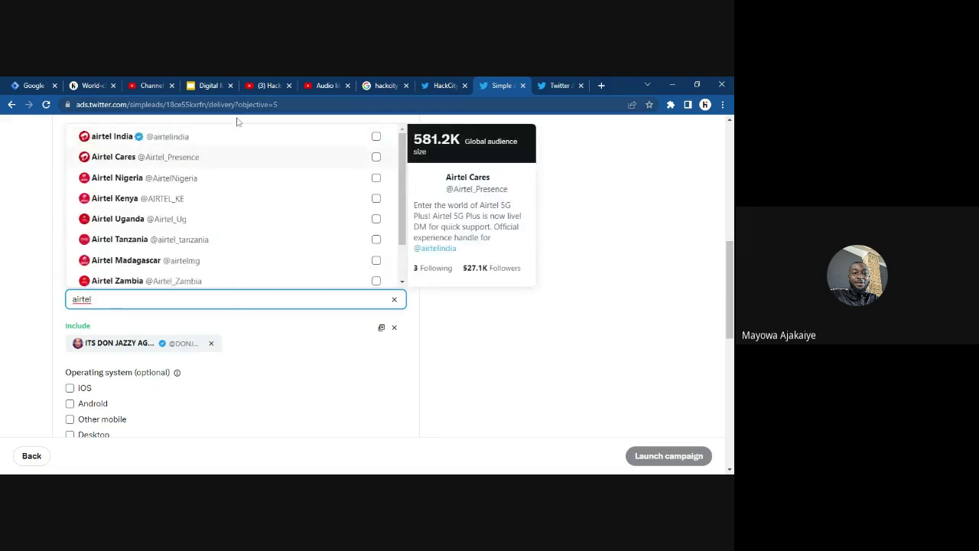
pyautogui.click(376, 179)
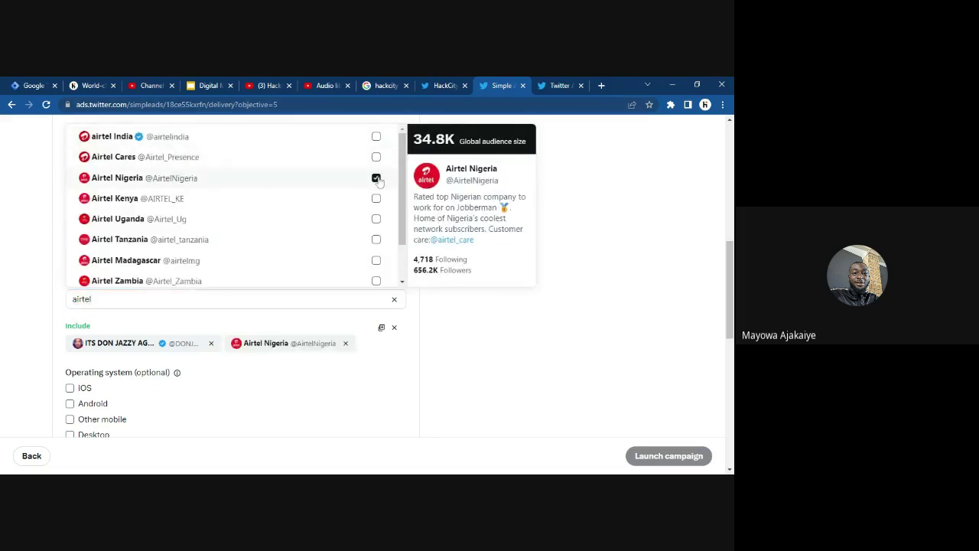
pyautogui.click(581, 312)
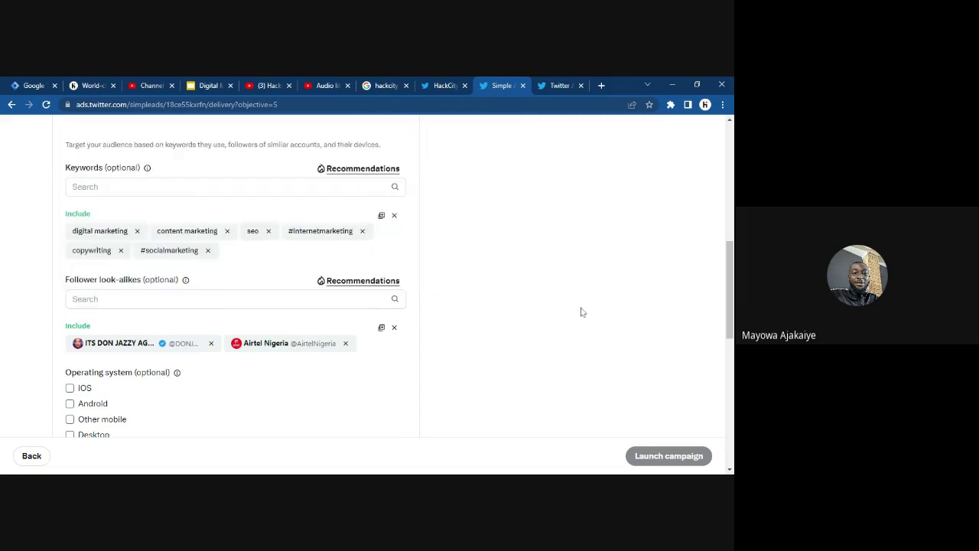
# Review the follower look-alike recommendations and close them without adding any accounts
pyautogui.moveTo(729, 286); pyautogui.dragTo(732, 312)
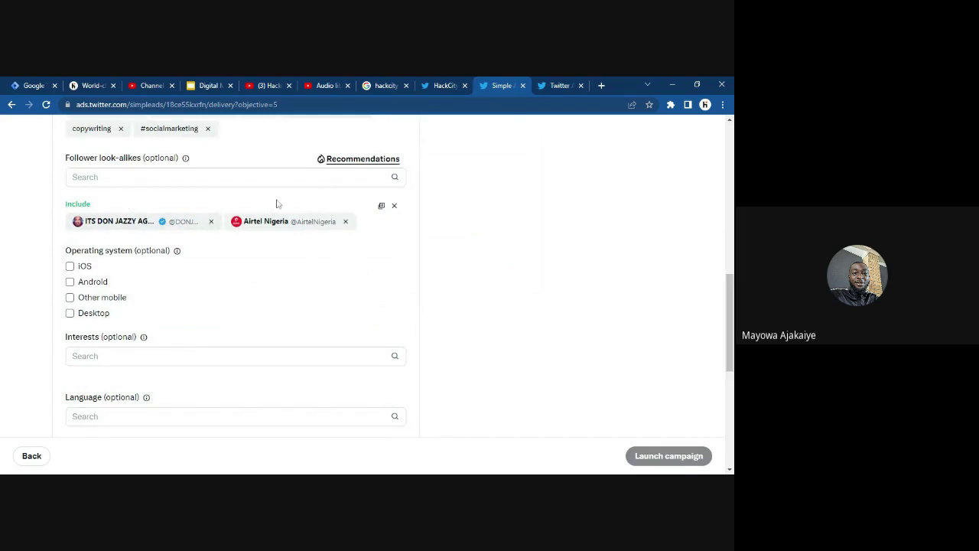
pyautogui.click(341, 163)
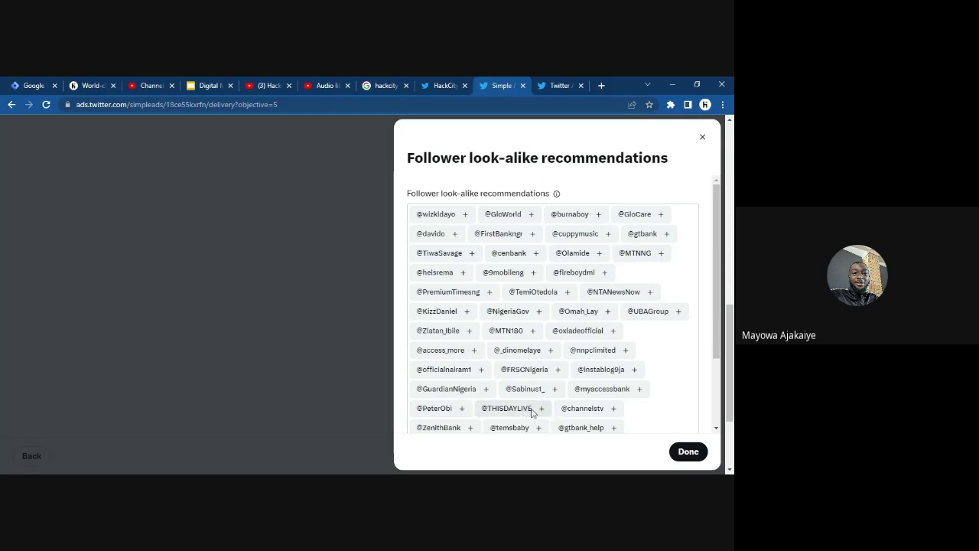
pyautogui.click(702, 137)
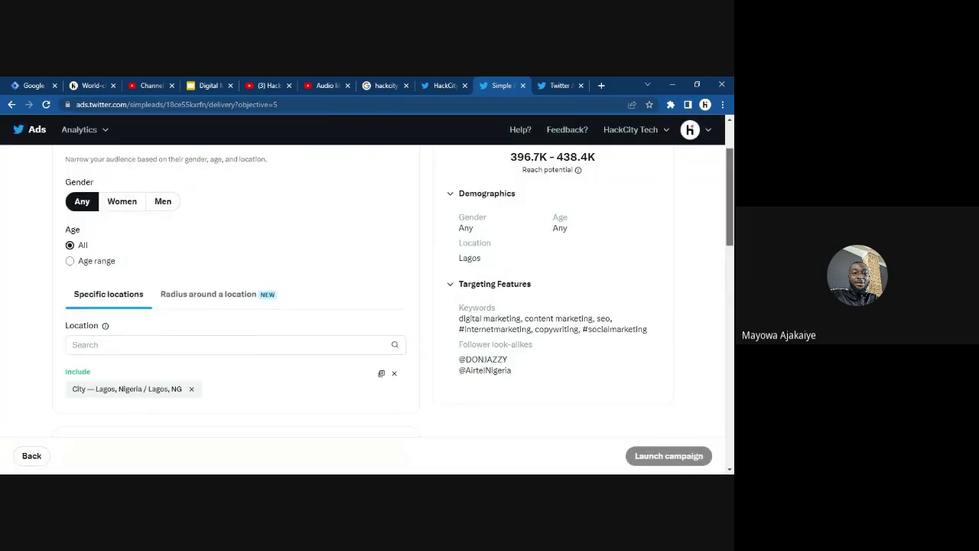
# Open the list of targetable interests and expand the Education category
pyautogui.moveTo(733, 204); pyautogui.dragTo(732, 335)
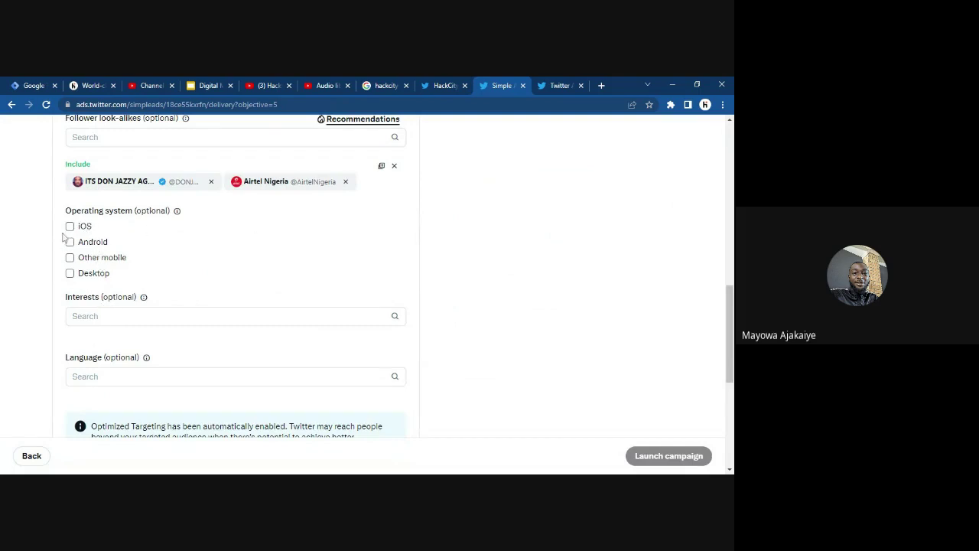
pyautogui.click(100, 312)
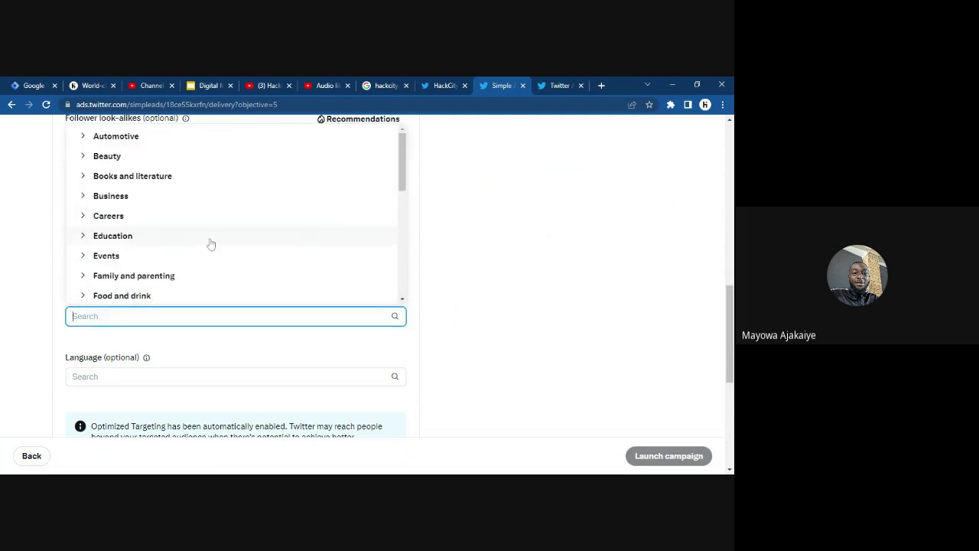
pyautogui.click(176, 238)
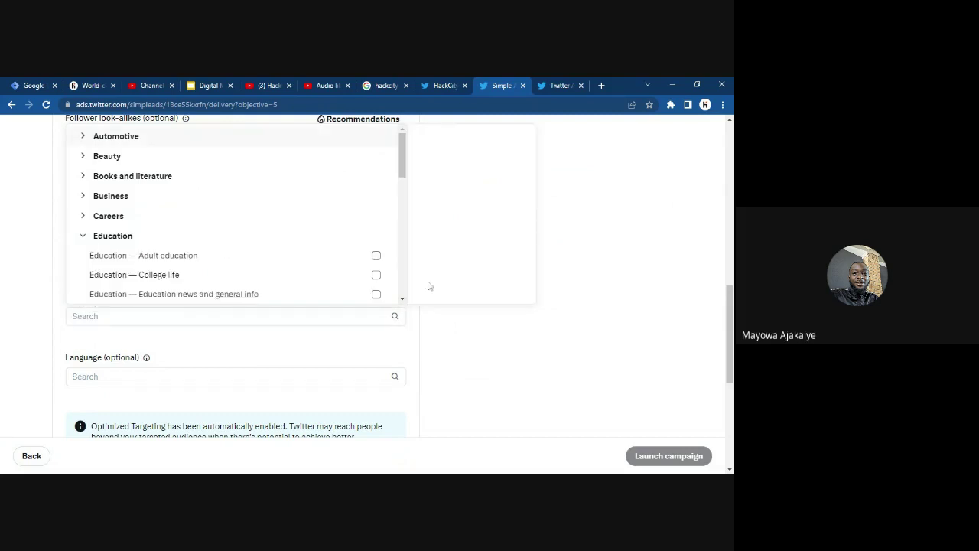